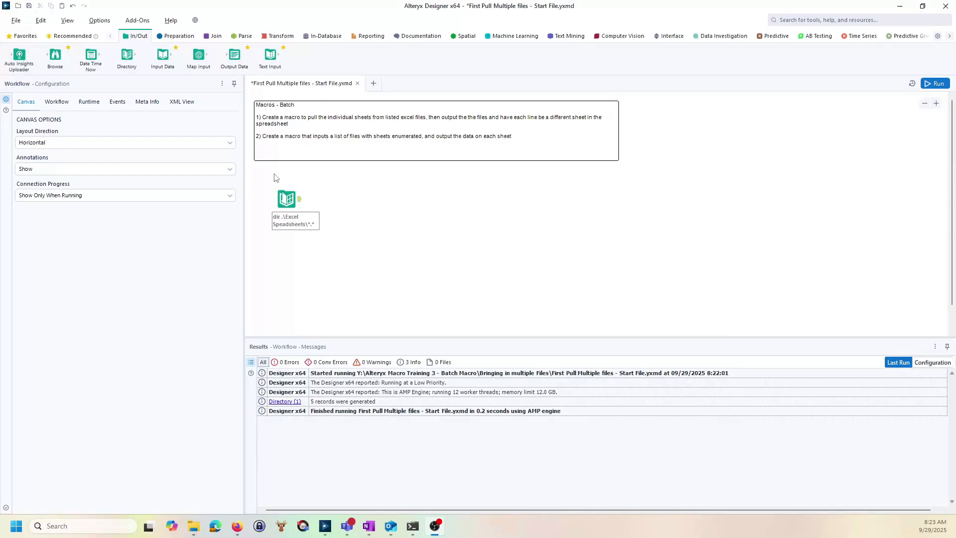
Inspect the Directory tool's output, checking the file names Excel_1.xlsx, Excel_2.xlsx and Excel_3.xlsx.
left_click(300, 201)
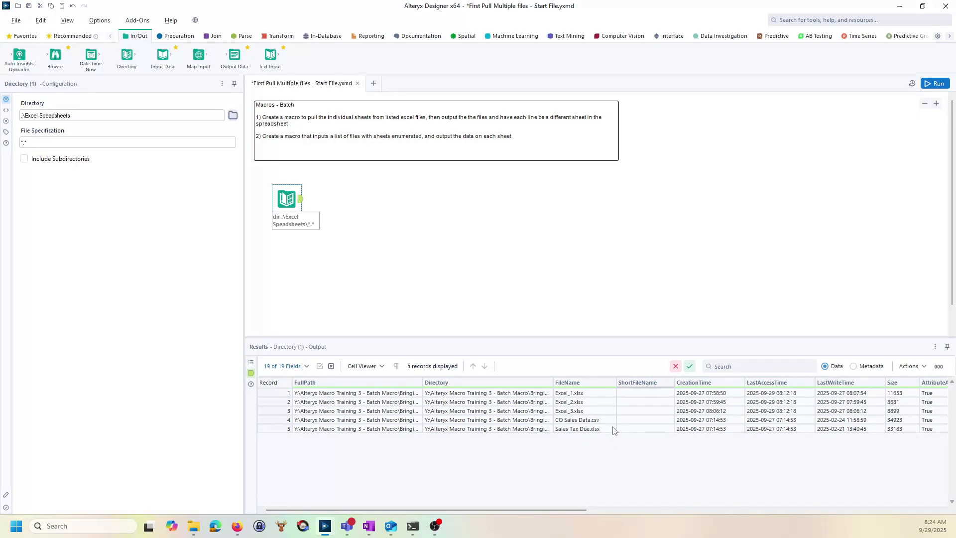
left_click(583, 395)
left_click(582, 403)
left_click(580, 413)
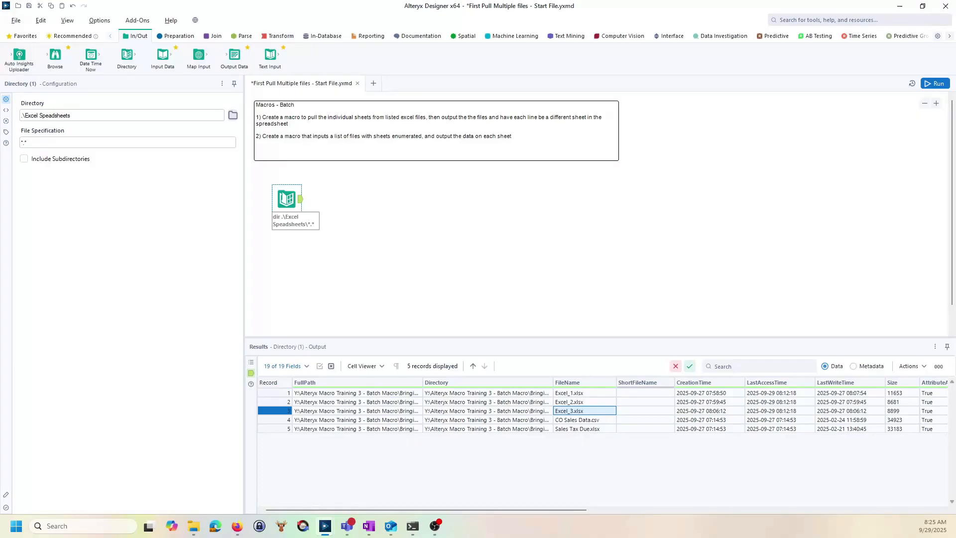
Switch to File Explorer and examine the Bringing in multiple Files folder, its Excel Speadsheets folder and the Subfolder inside.
left_click(193, 525)
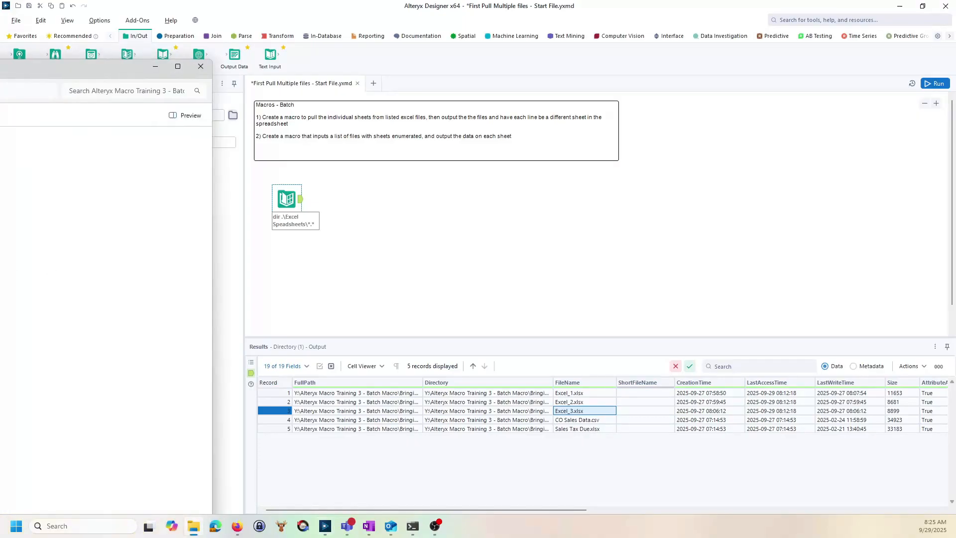
left_click_drag(345, 88, 545, 44)
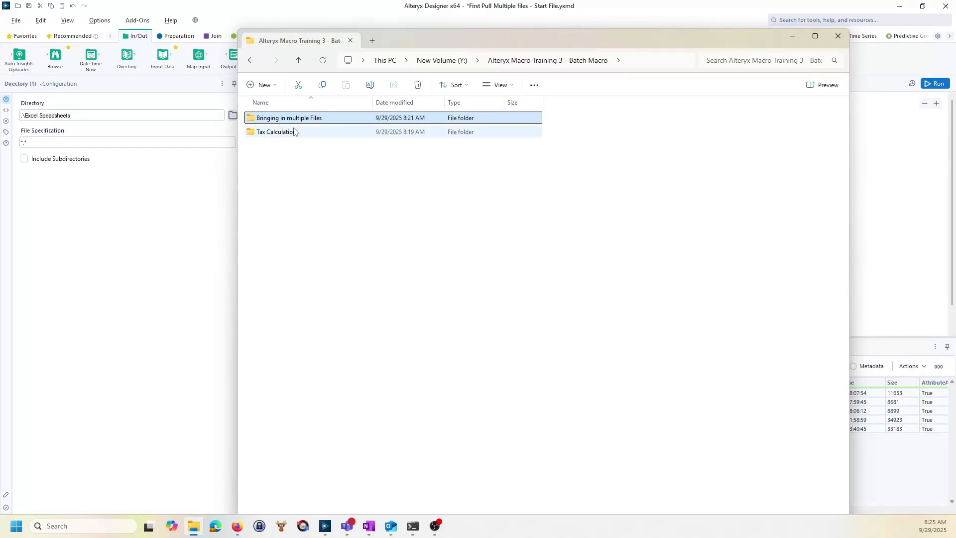
double_click(345, 120)
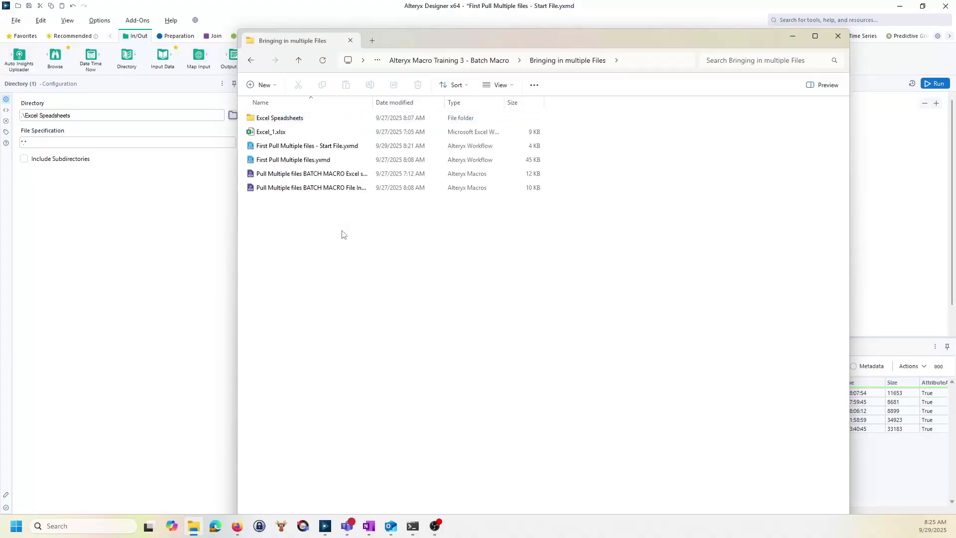
left_click(265, 135)
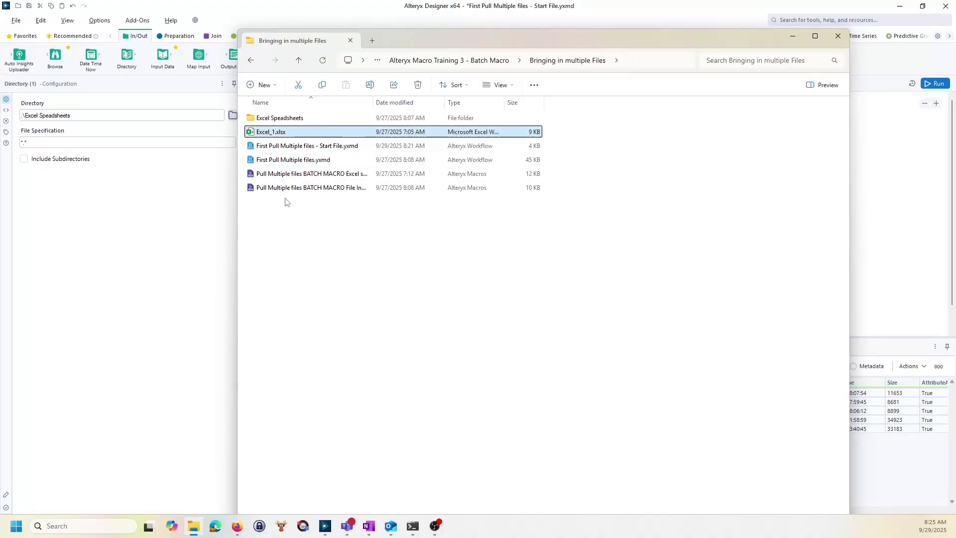
double_click(289, 119)
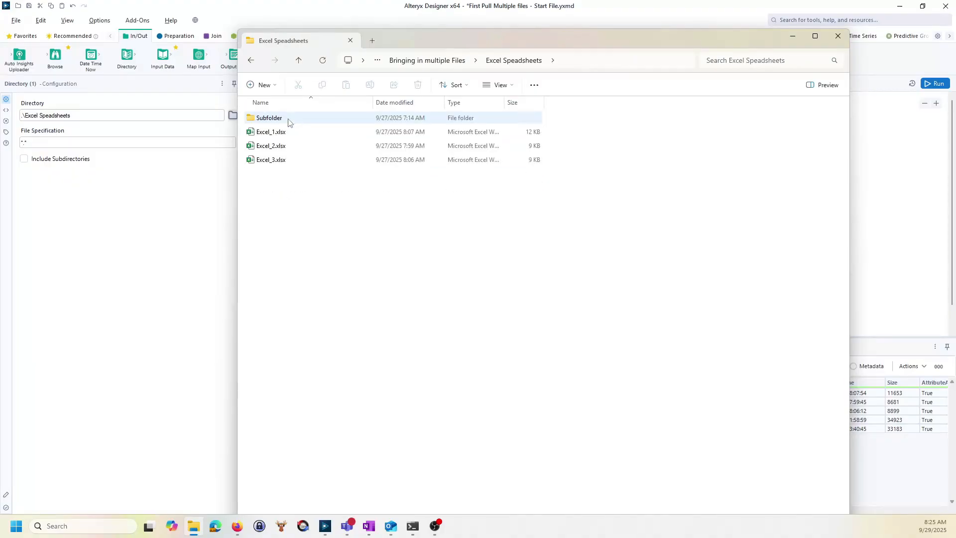
left_click(275, 121)
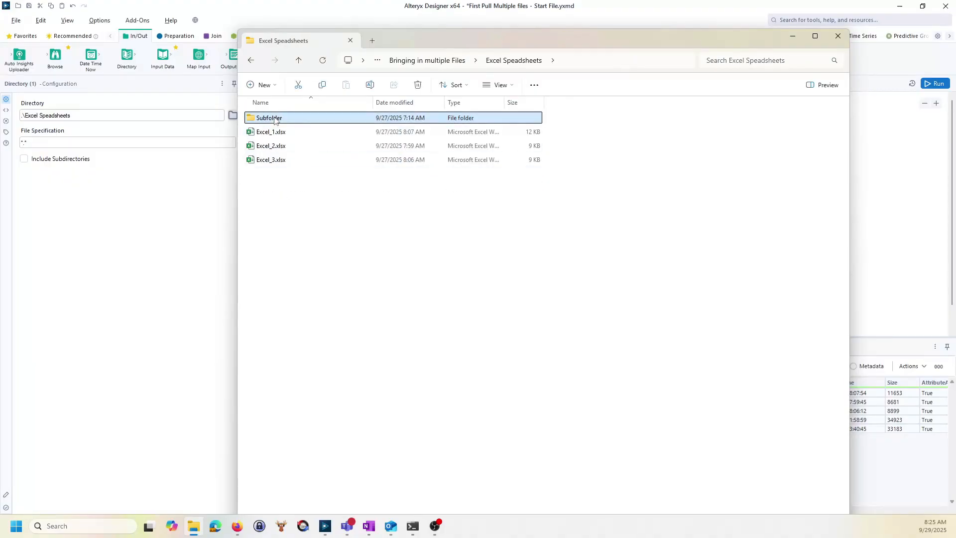
double_click(275, 120)
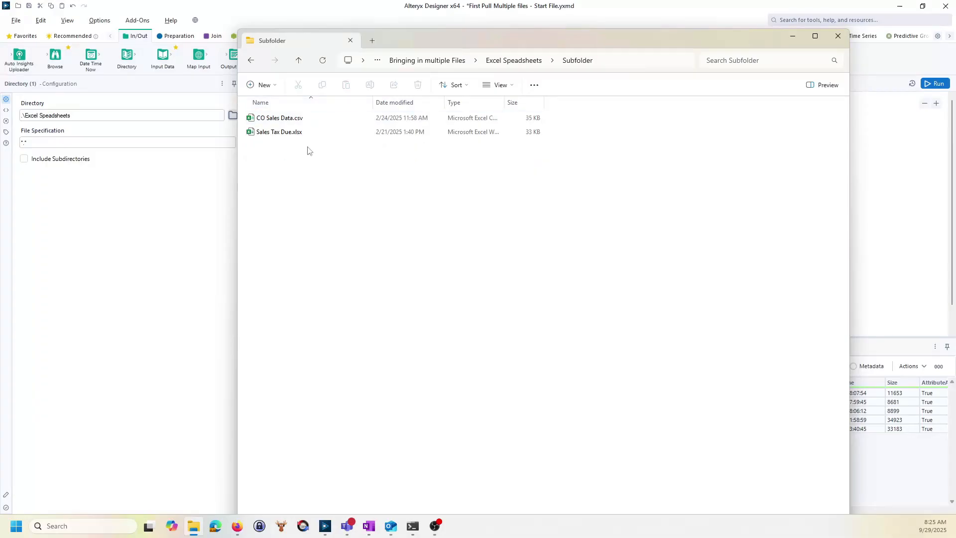
Return to the Bringing in multiple Files folder and look over its two Alteryx workflow files, then go back to Alteryx Designer.
left_click(505, 61)
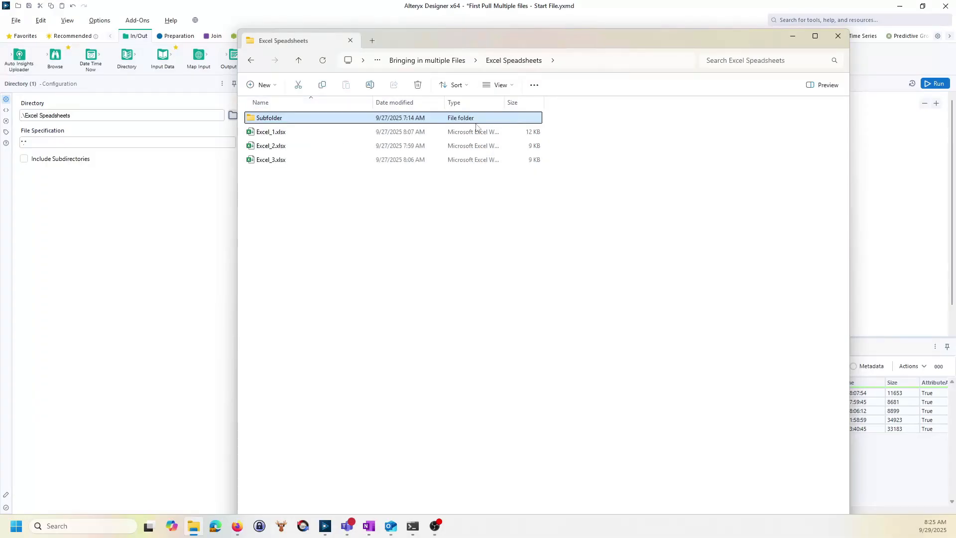
left_click(441, 62)
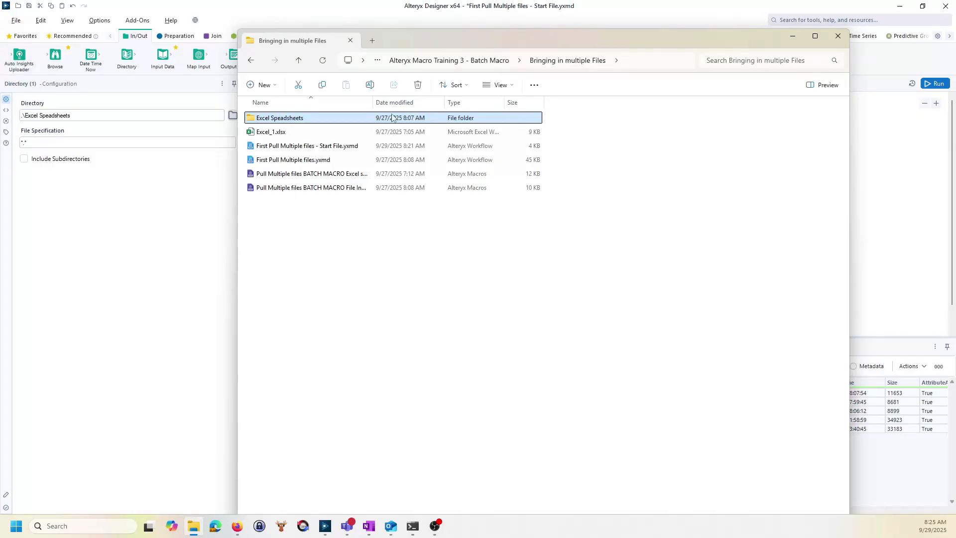
left_click(329, 146)
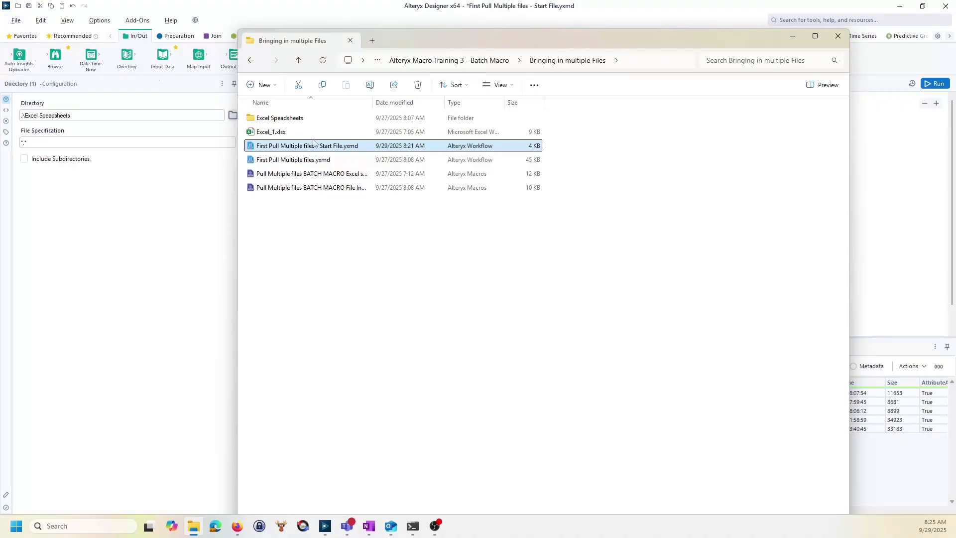
left_click(317, 159)
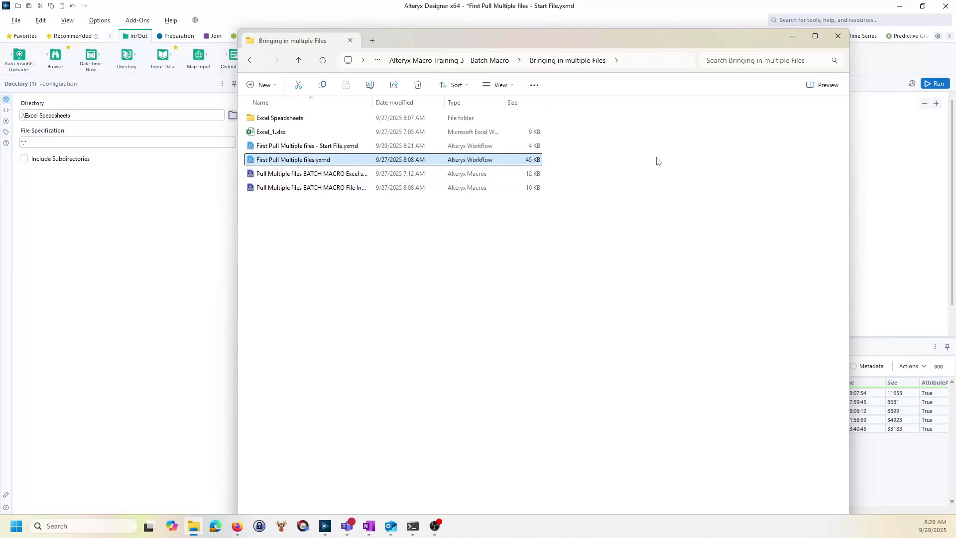
left_click(479, 61)
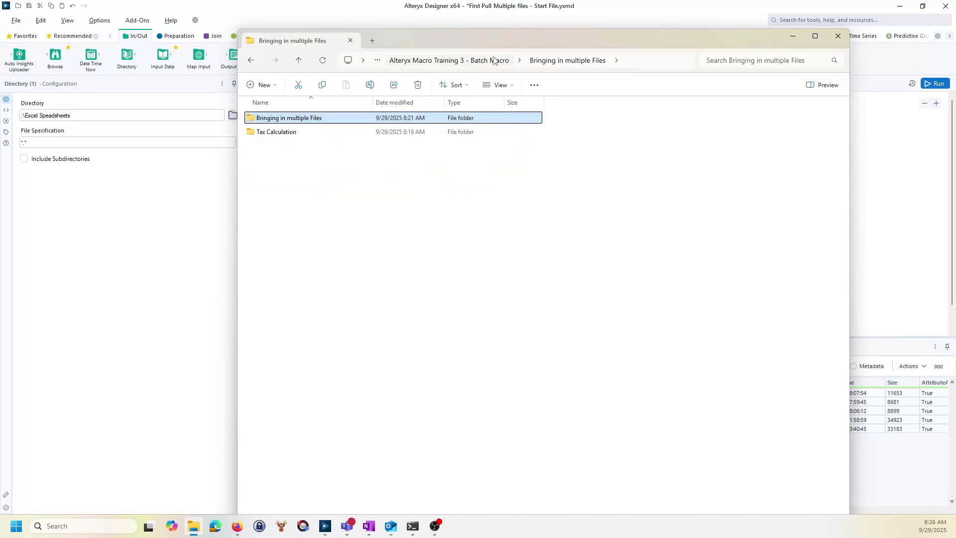
left_click_drag(525, 39, 0, 65)
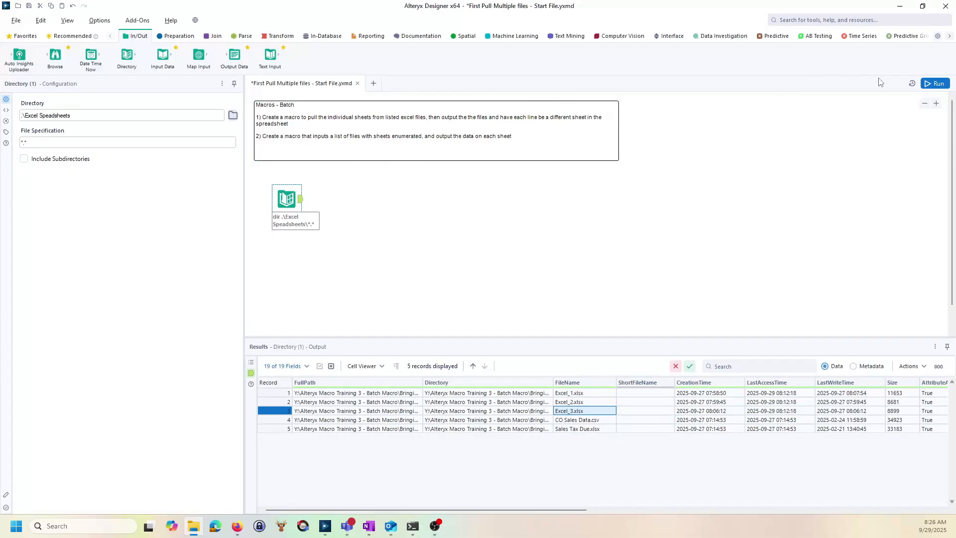
Rerun the start-file workflow and view the refreshed output of the Directory tool.
left_click(935, 83)
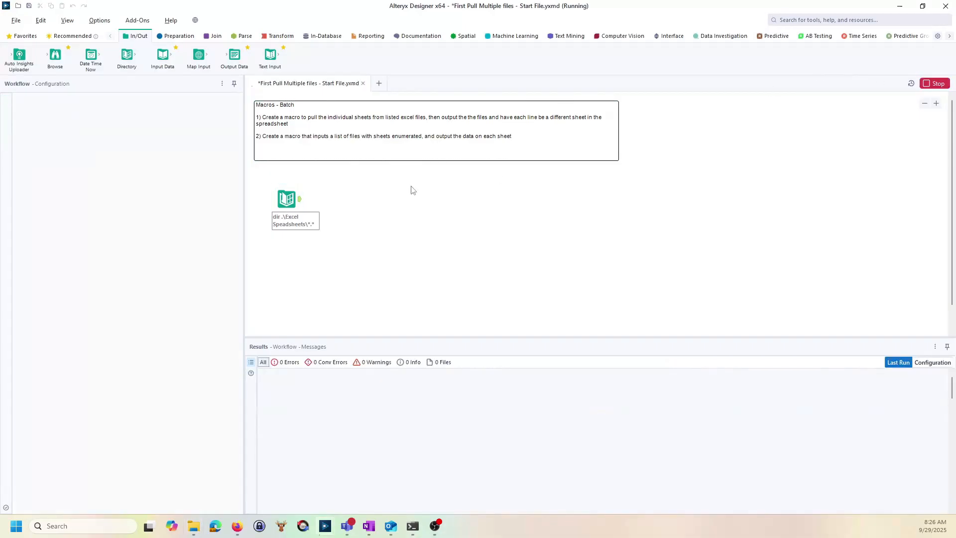
left_click(358, 264)
left_click(299, 201)
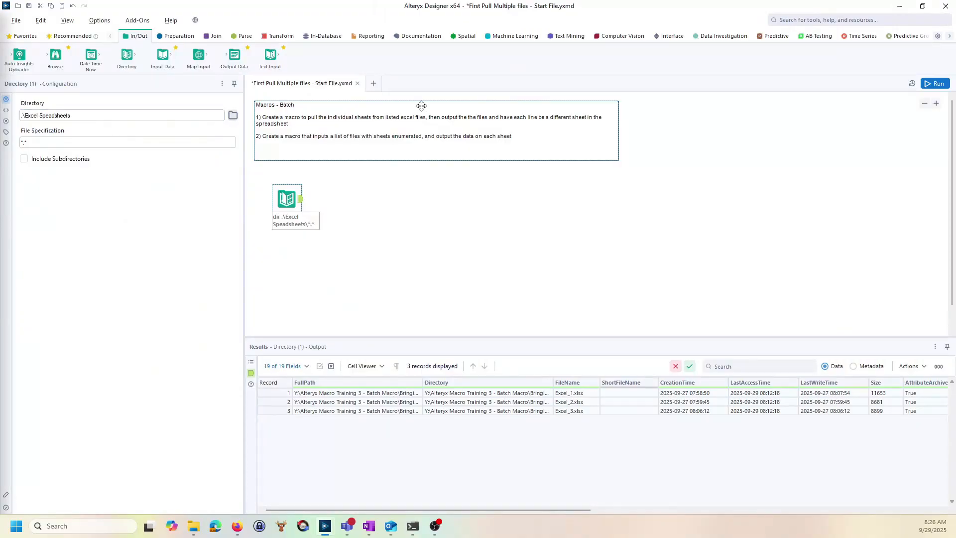
Create a new workflow with an Input Data tool and connect it to Excel_1.xlsx in the Excel Speadsheets folder.
left_click(373, 85)
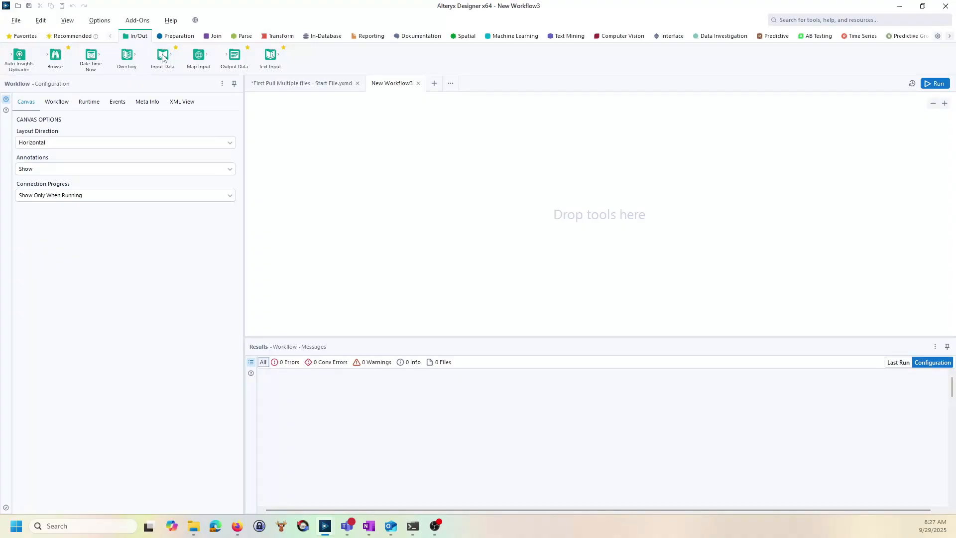
left_click_drag(162, 55, 317, 188)
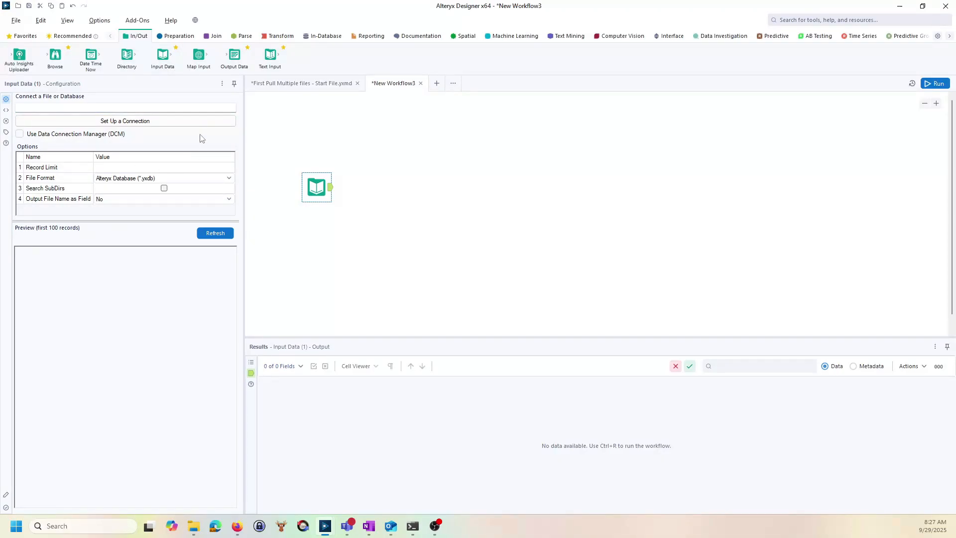
left_click(153, 125)
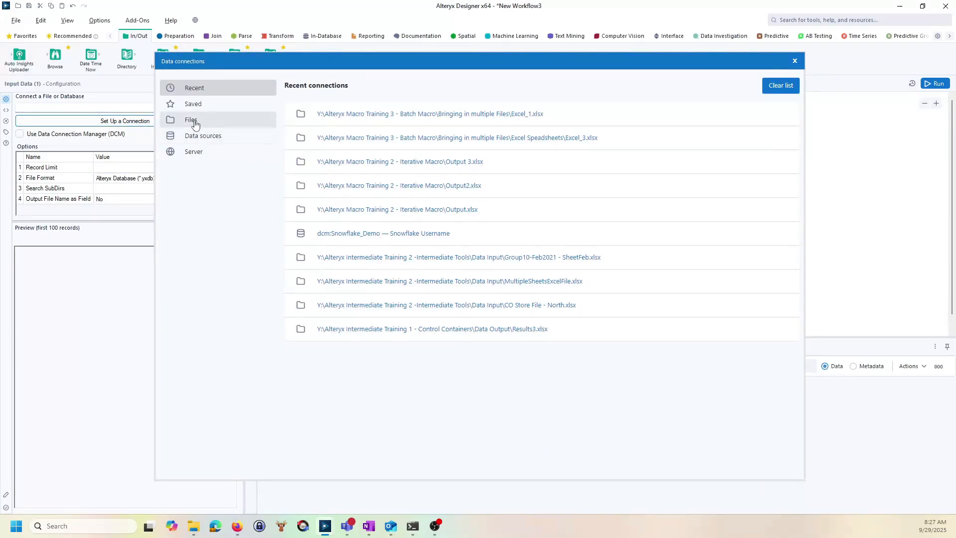
left_click(195, 125)
left_click(577, 127)
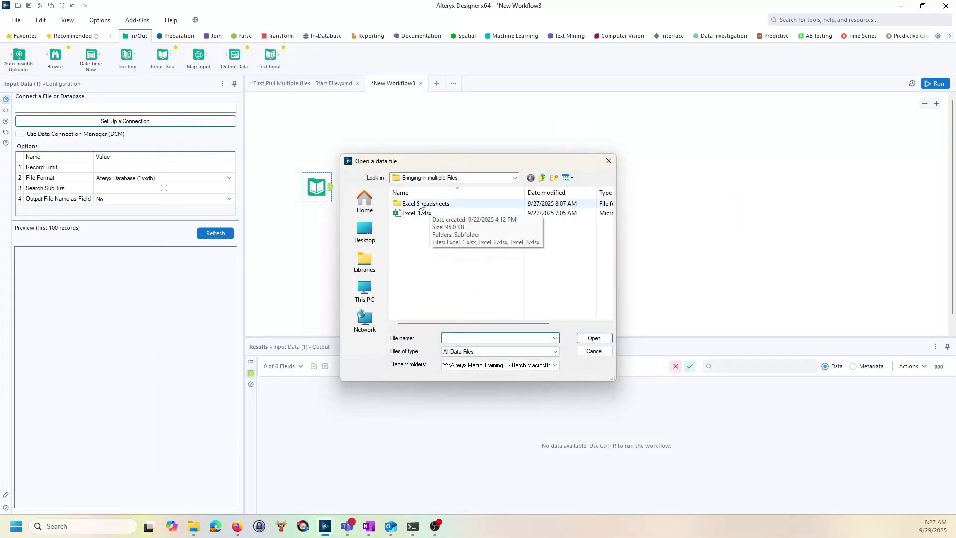
double_click(420, 204)
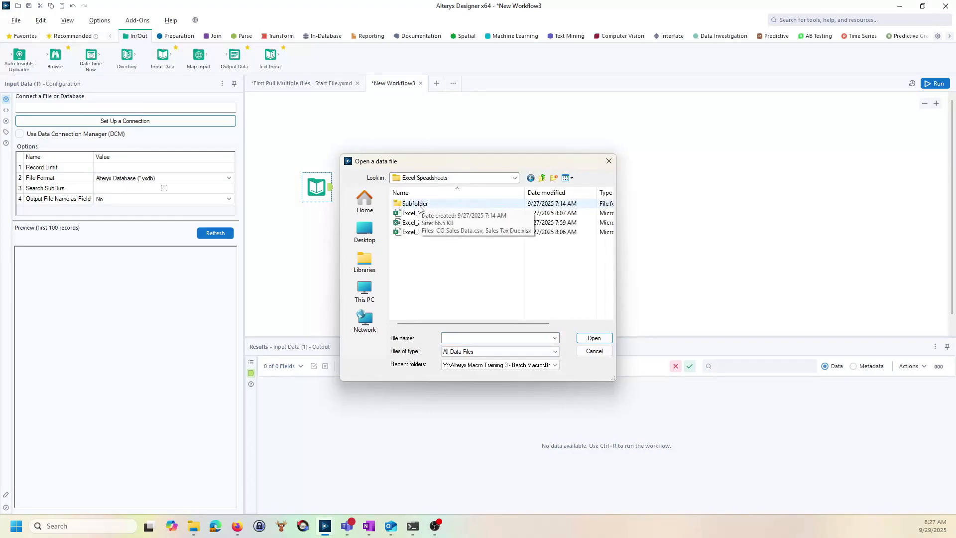
left_click(411, 214)
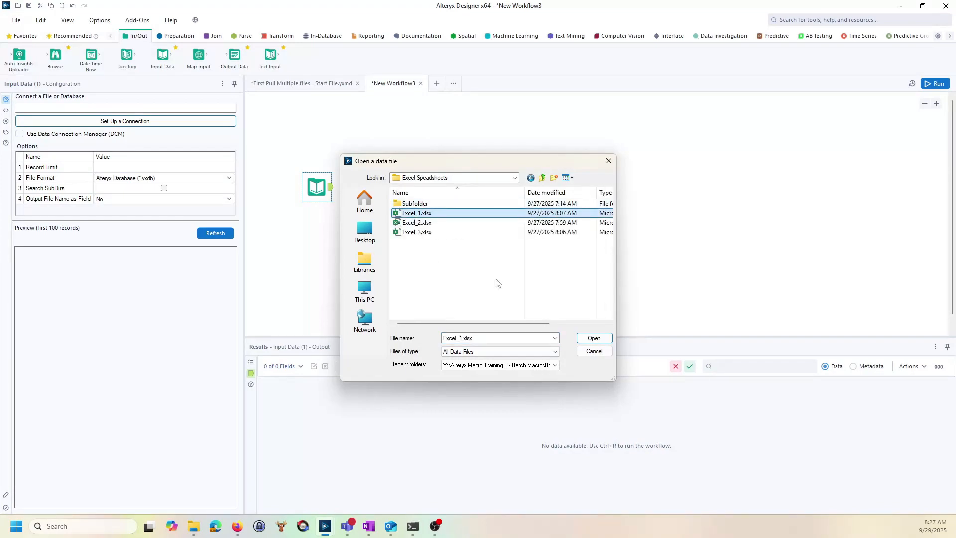
left_click(592, 338)
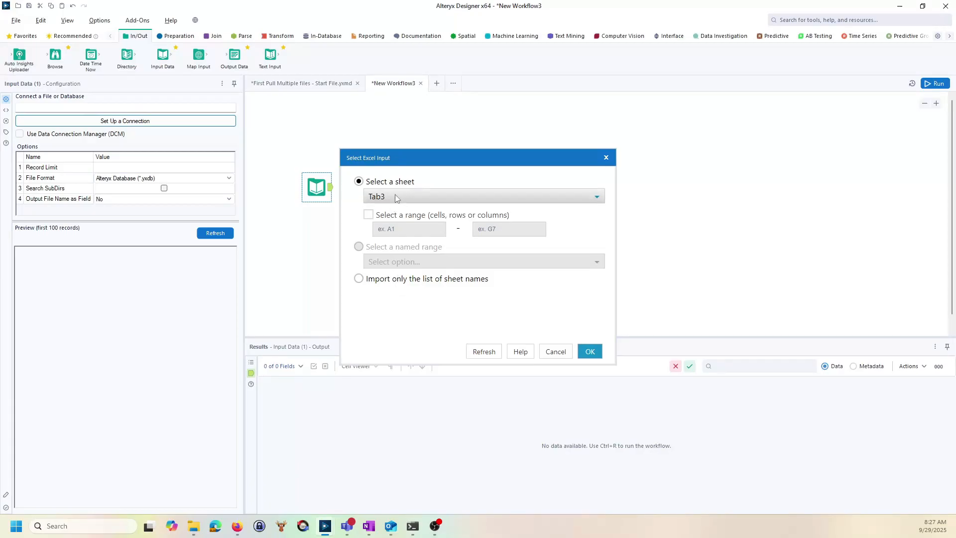
Import only the list of sheet names from Excel_1.xlsx, run the workflow and view the tool's output.
left_click(359, 278)
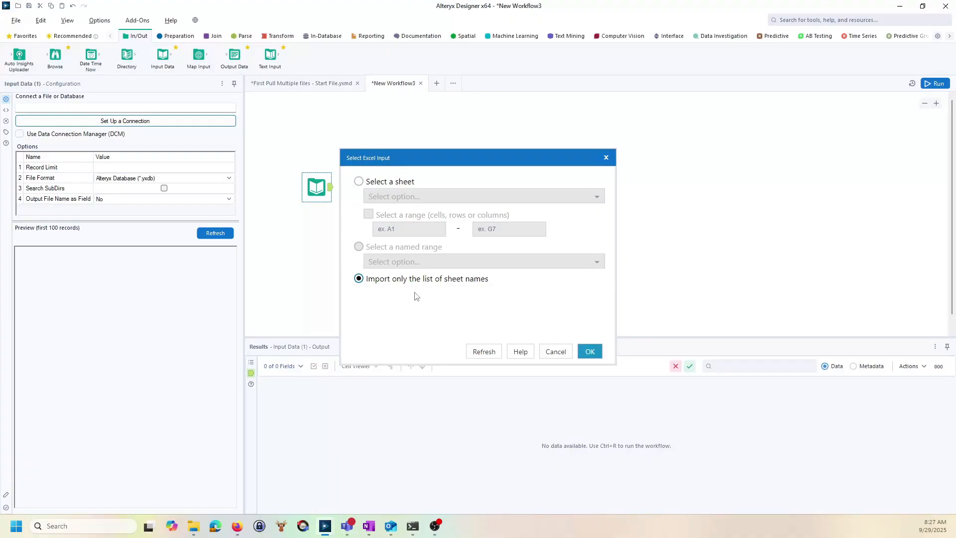
left_click(589, 351)
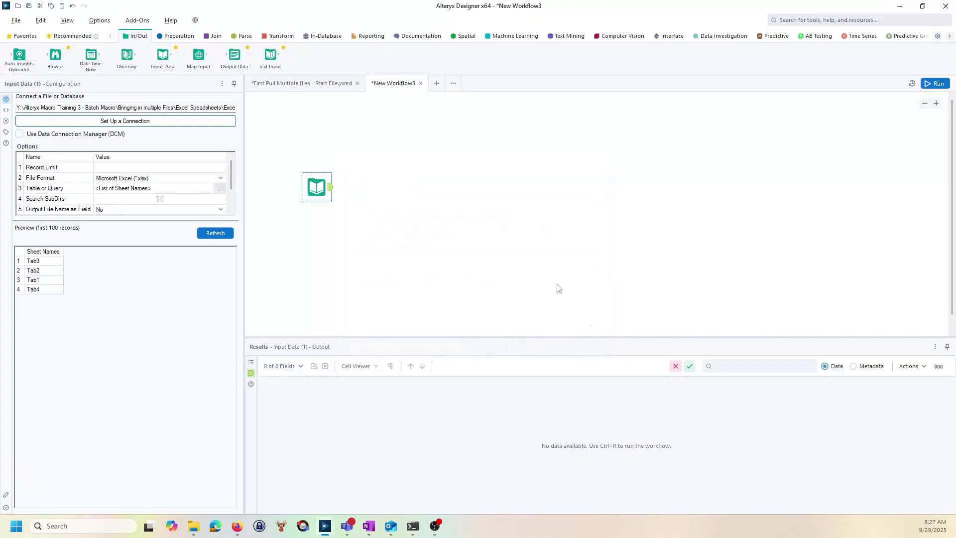
left_click(938, 84)
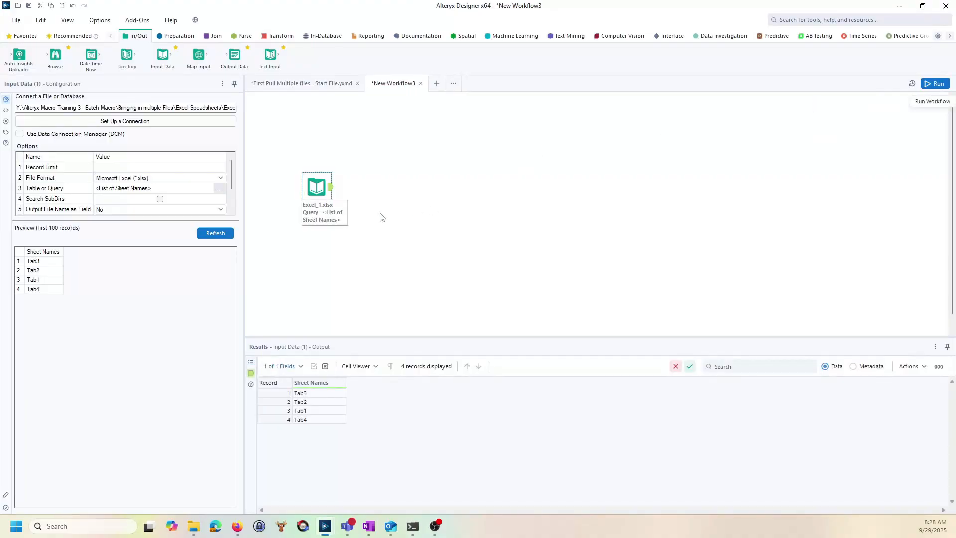
left_click(332, 190)
left_click(331, 188)
Set Output File Name as Field to Full Path, rerun the workflow and widen the FileName column in the results.
left_click_drag(154, 221, 155, 289)
left_click(112, 213)
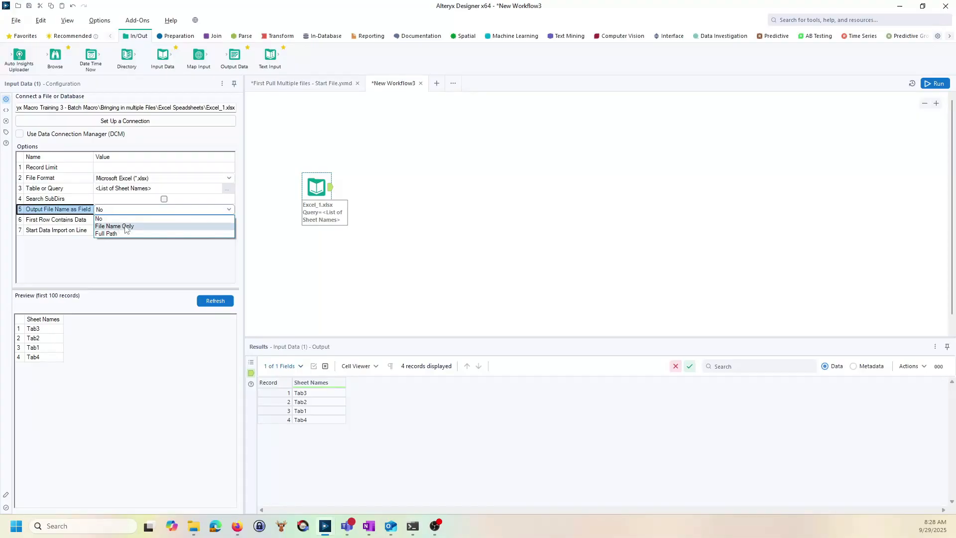
left_click(126, 234)
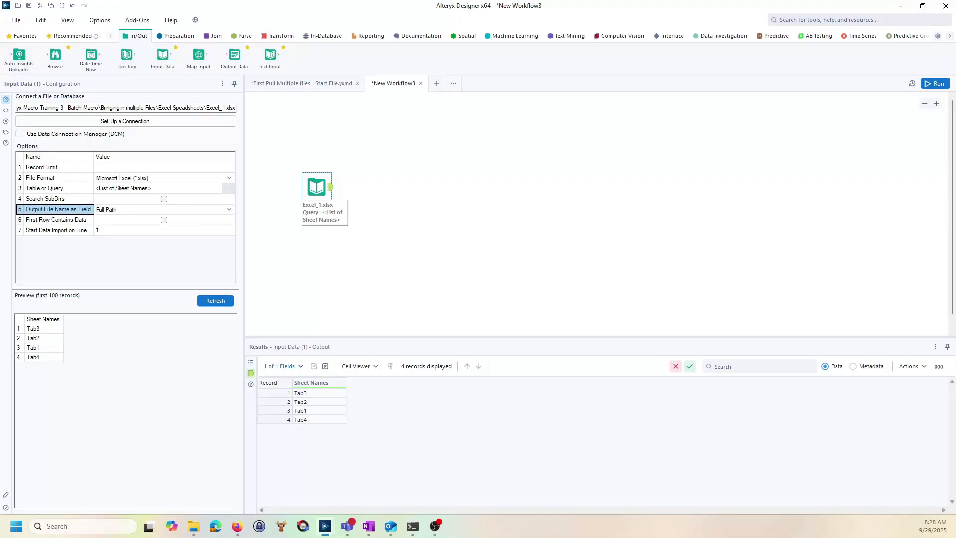
left_click(939, 84)
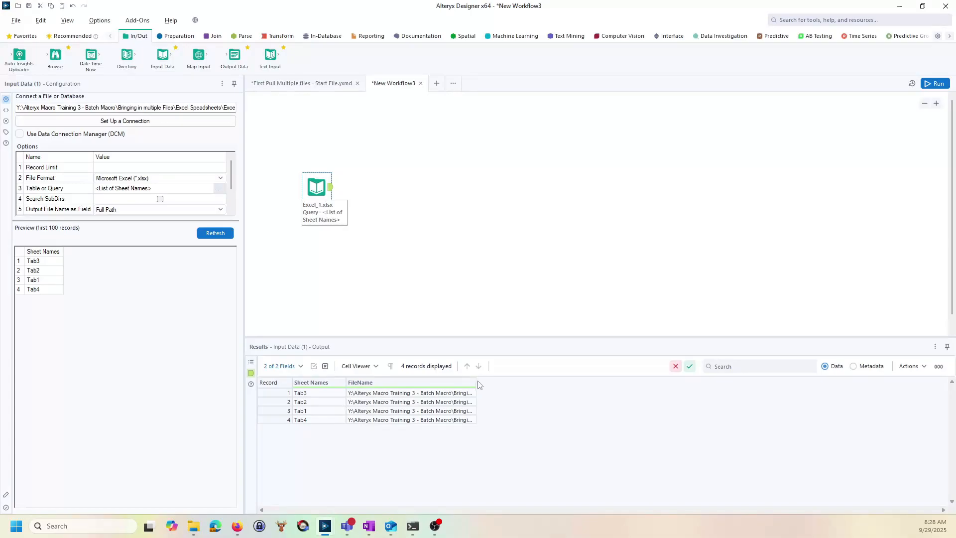
left_click_drag(476, 386, 797, 386)
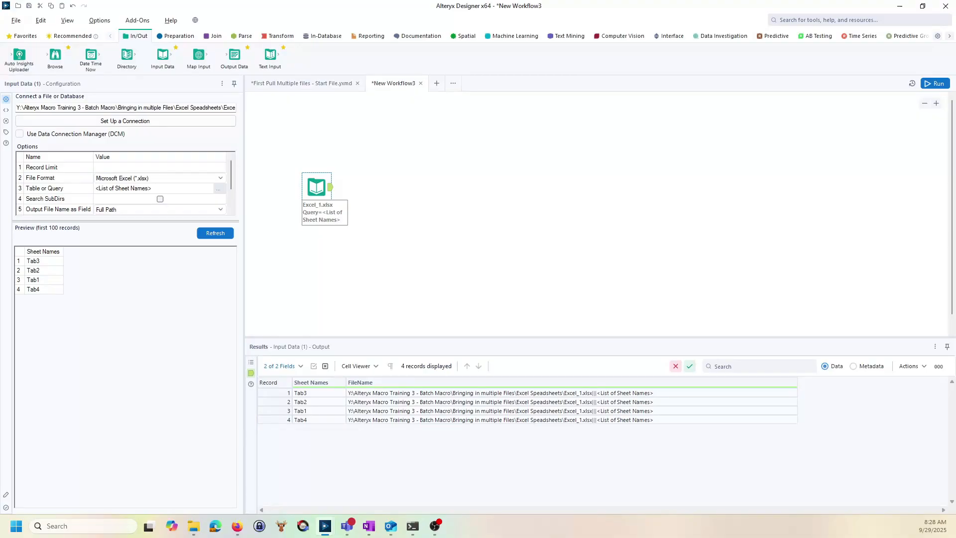
Connect a Formula tool after the Excel_1.xlsx input and add a new output column named FullpathSheets.
left_click(175, 36)
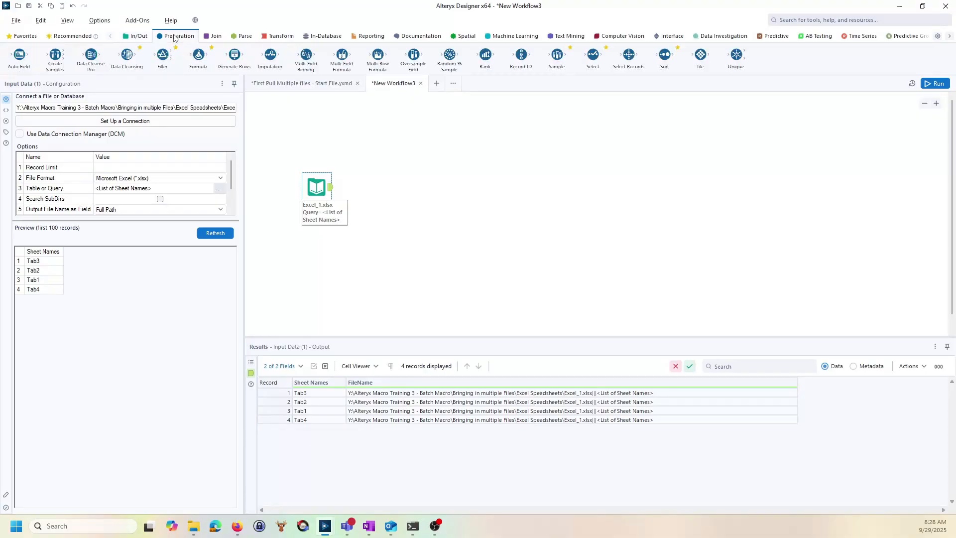
left_click_drag(198, 55, 382, 190)
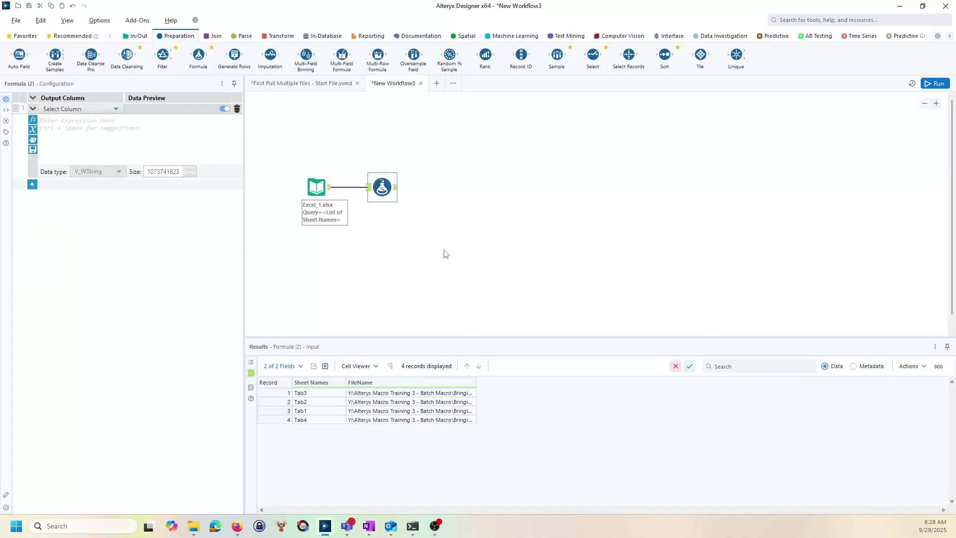
left_click(118, 109)
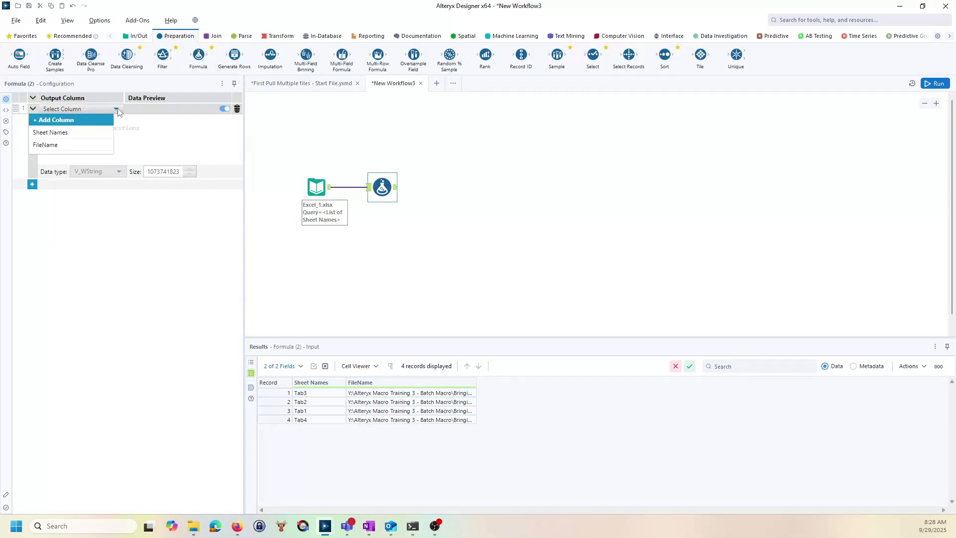
left_click(102, 121)
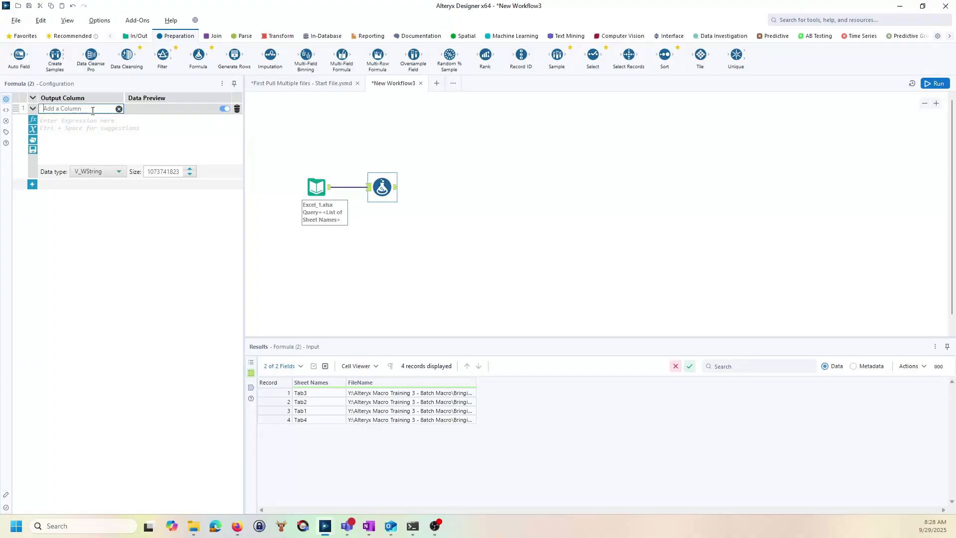
type("FullpathSheets")
Start the FullpathSheets expression with the Replace function, using [FileName] as its string argument.
left_click(62, 129)
type("replace")
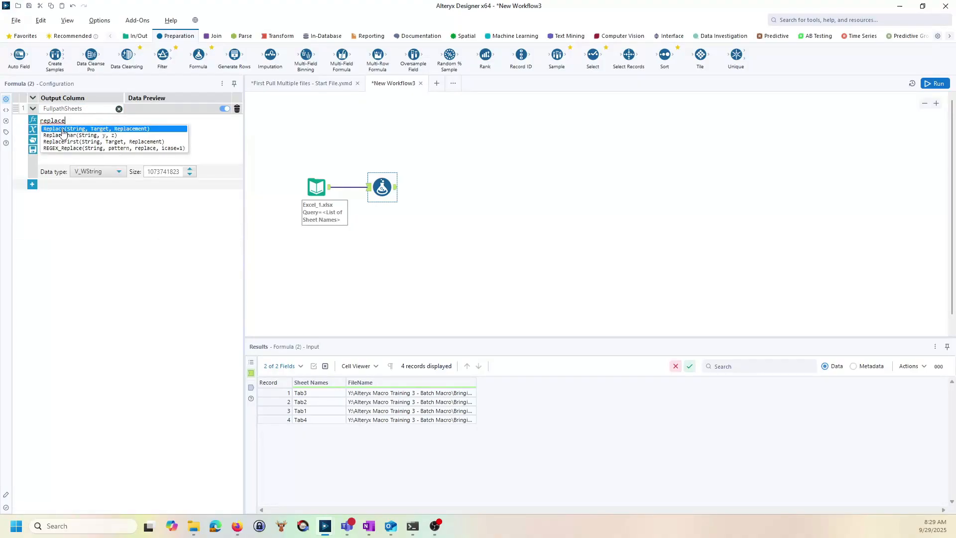
key("Return")
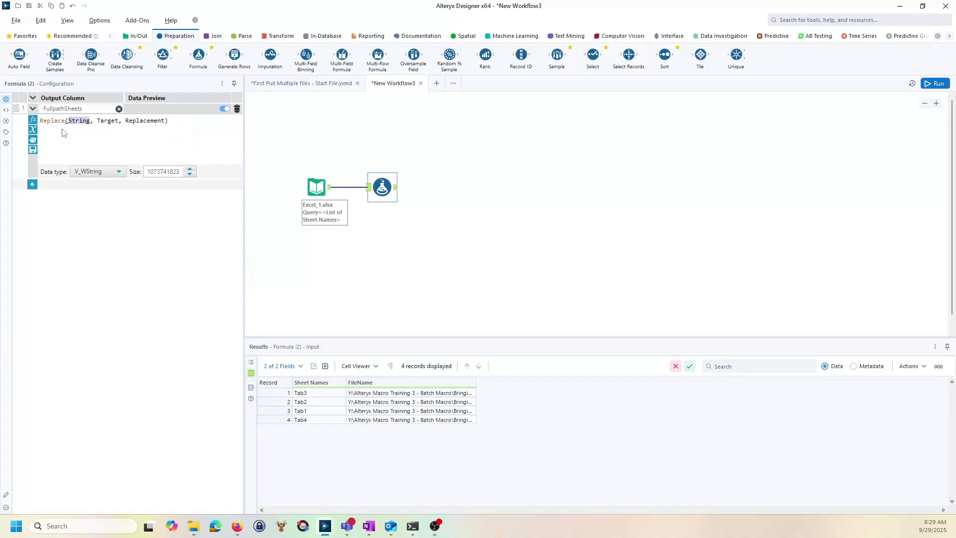
type("[")
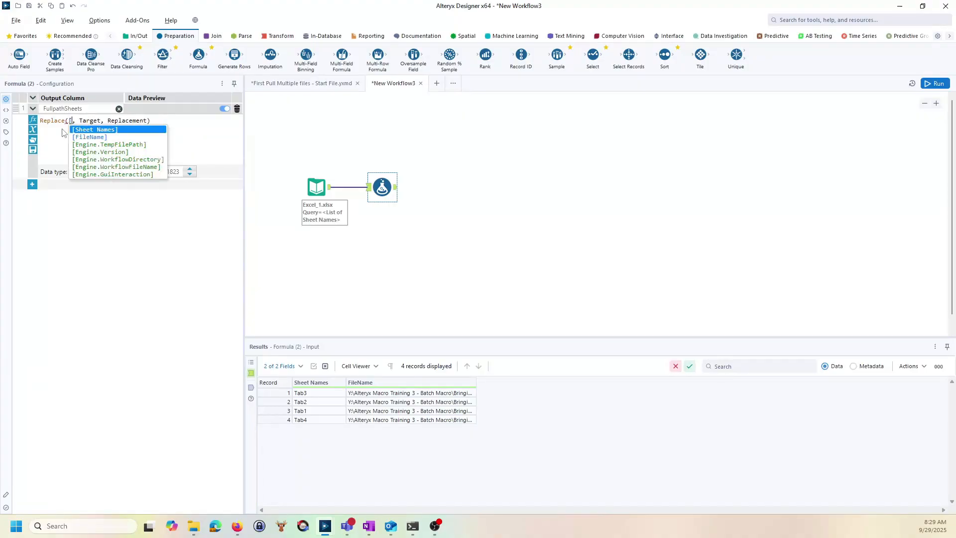
key("Down")
key("Return")
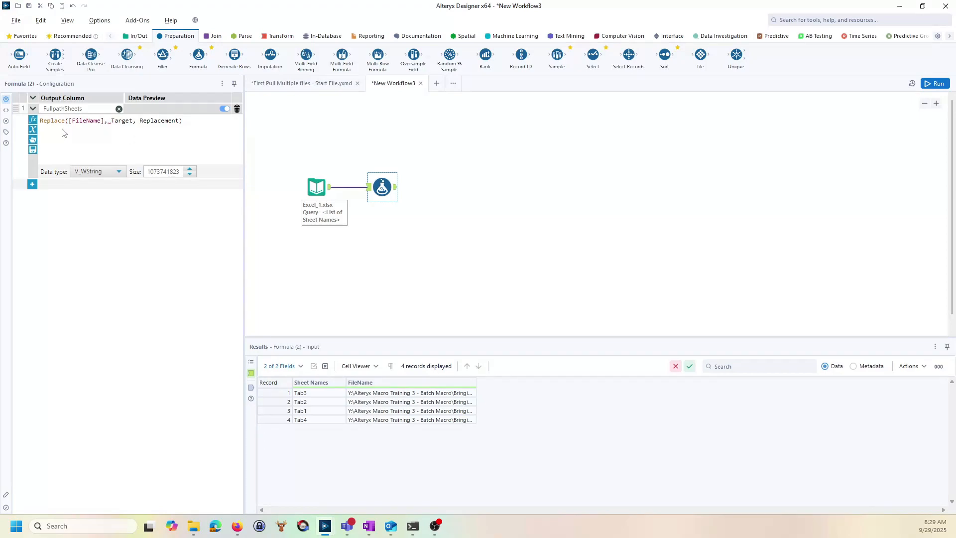
Complete the Replace expression with "<List of Sheet Names>", copied from the first FileName record, as target and [Sheet Names] as replacement.
left_click(382, 392)
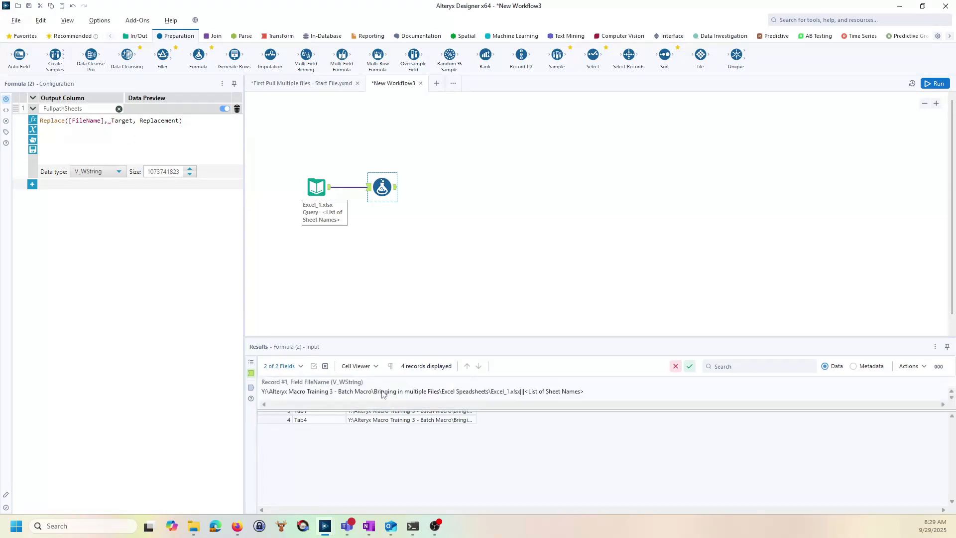
left_click_drag(585, 391, 522, 395)
key("ctrl+c")
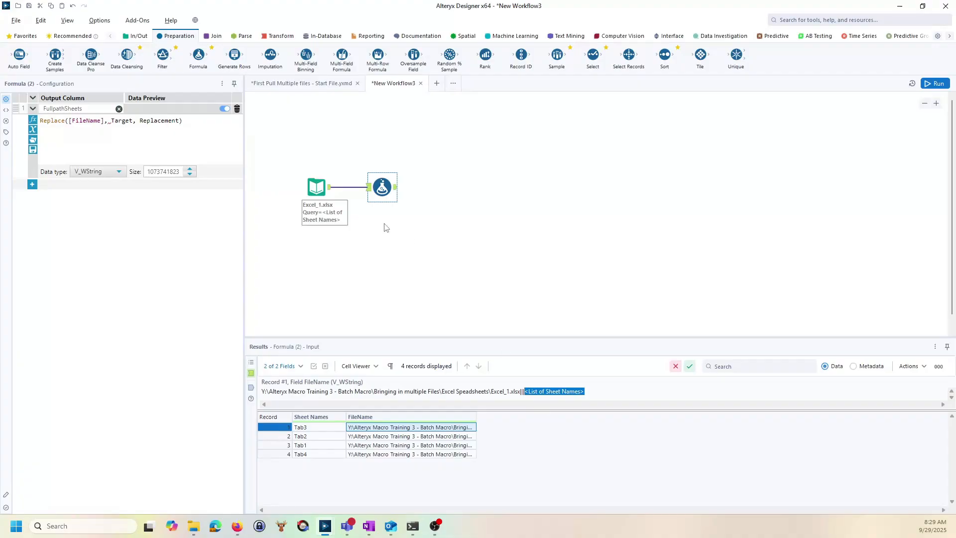
double_click(123, 121)
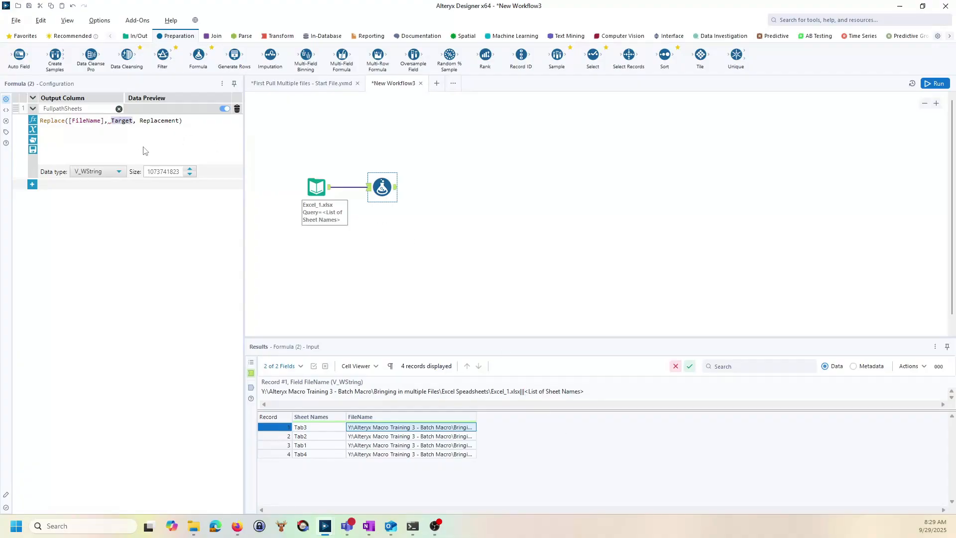
type("\"")
key("ctrl+v")
type("\"")
triple_click(71, 130)
left_click(69, 129)
double_click(65, 129)
type("[")
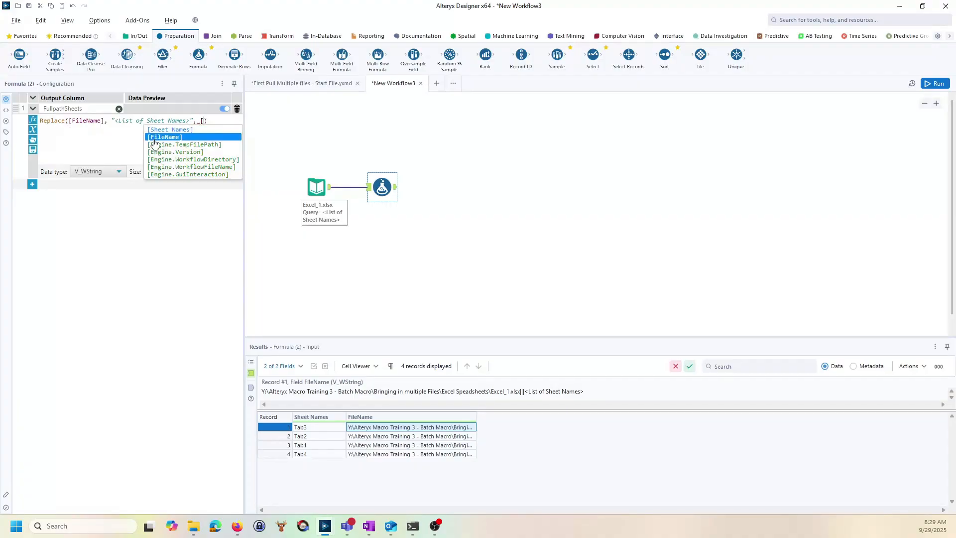
left_click(167, 130)
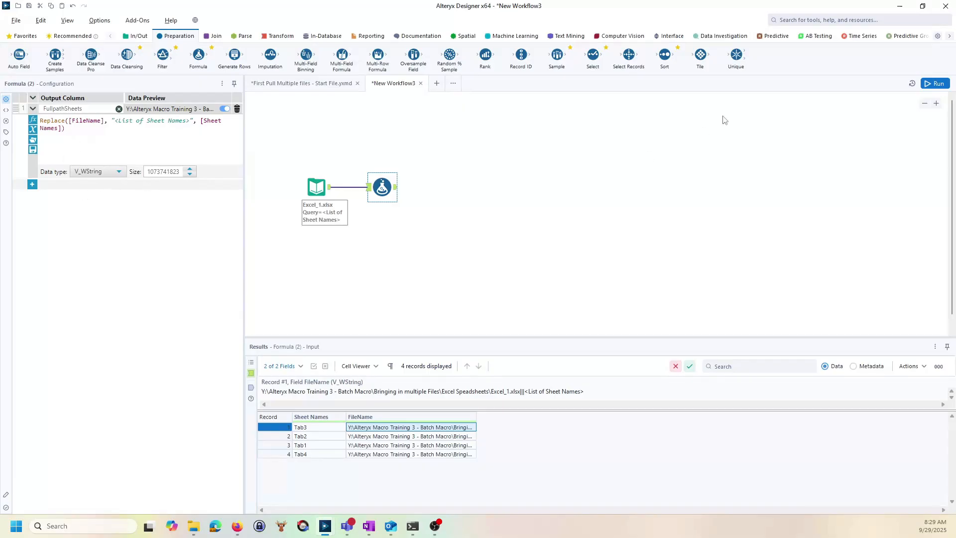
Run the workflow, view the Formula tool's output and widen the FullpathSheets column to read the full paths.
left_click(934, 83)
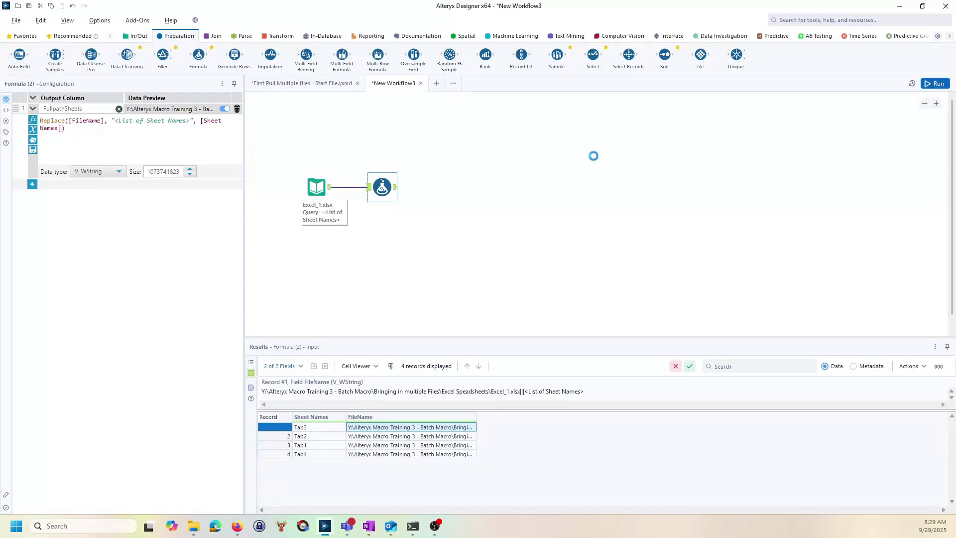
left_click(395, 188)
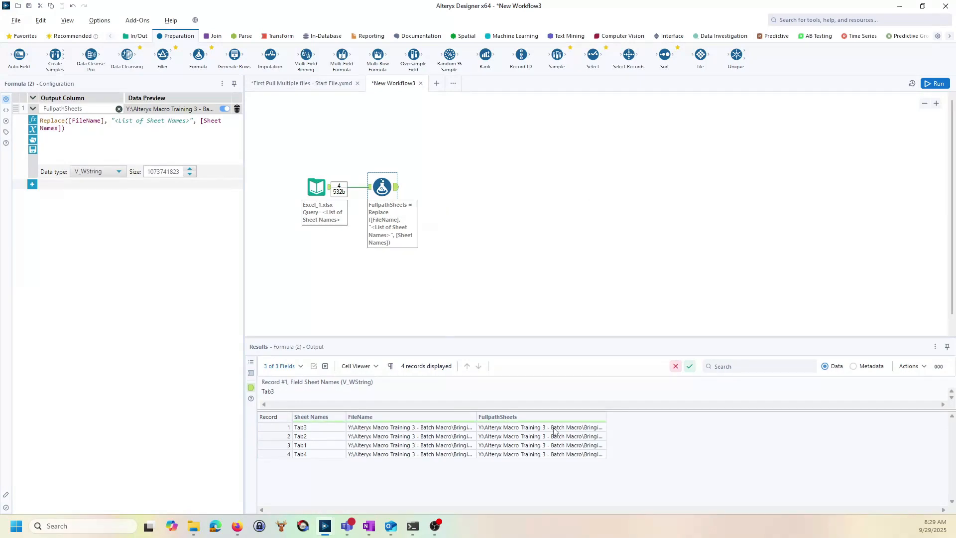
left_click_drag(606, 416, 779, 419)
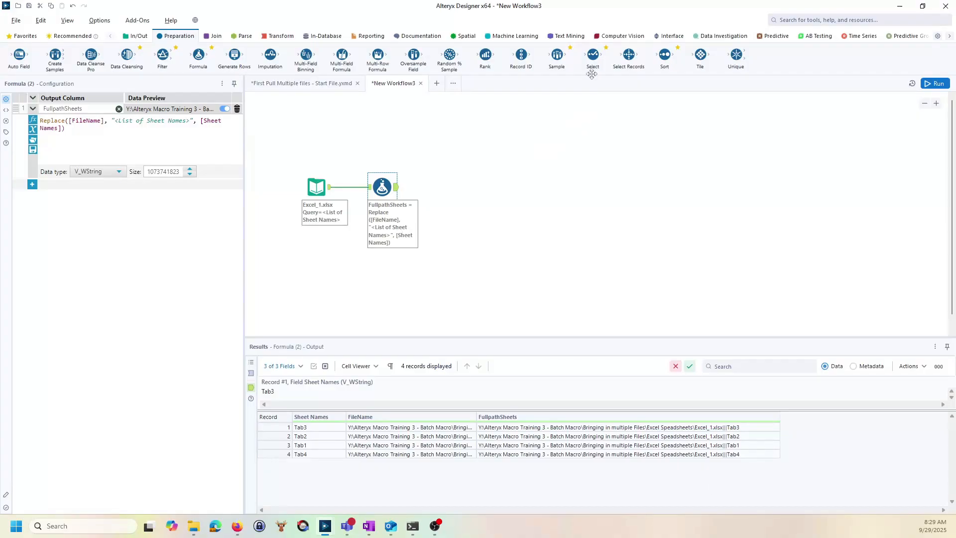
Connect a Select tool after the Formula tool, deselect the Sheet Names and FileName columns, and run the workflow.
left_click_drag(592, 74, 454, 187)
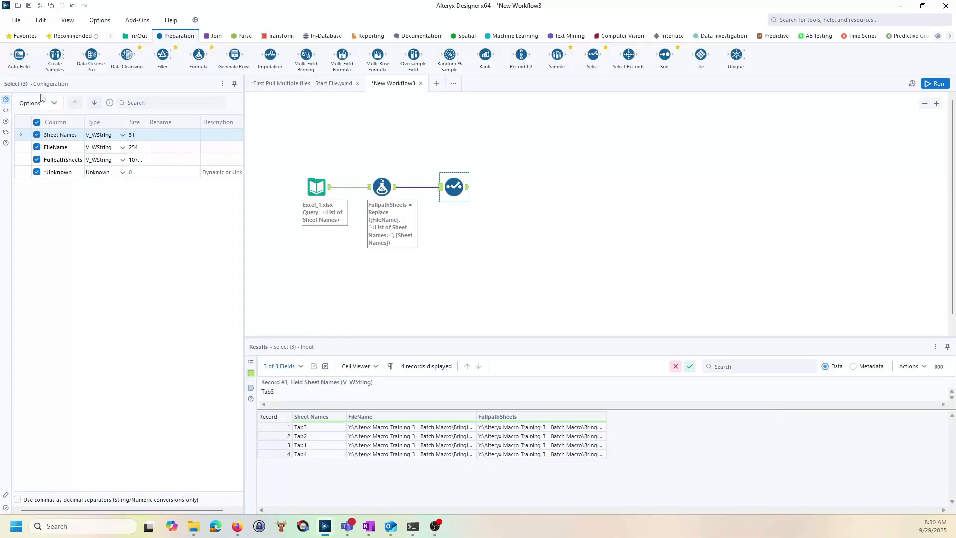
left_click(35, 135)
left_click(35, 148)
left_click(35, 147)
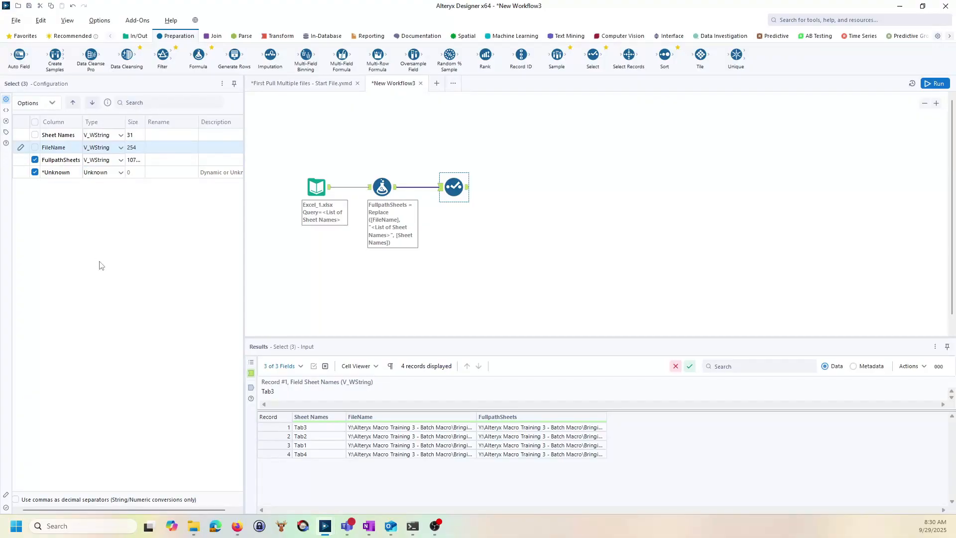
left_click(923, 85)
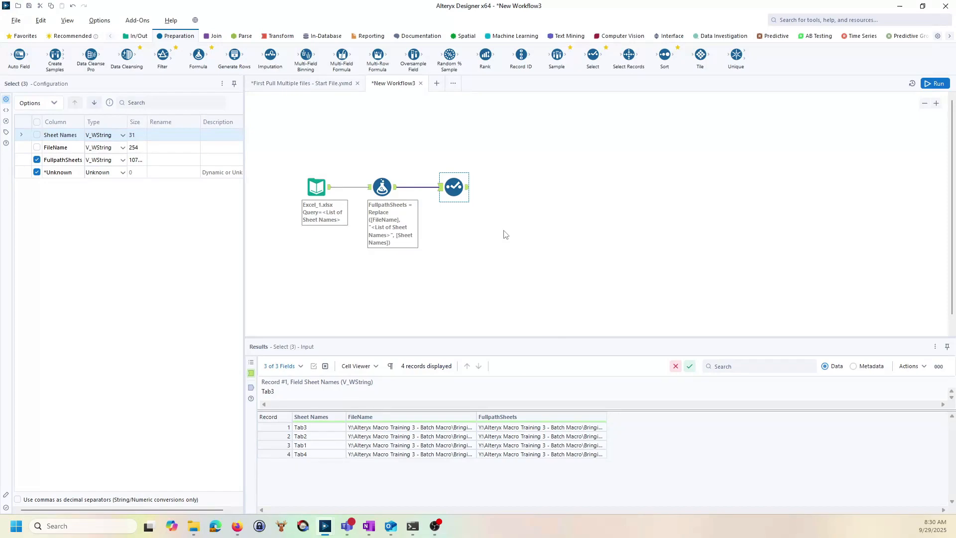
Move the three tools lower on the canvas and connect a Macro Output tool with anchor abbreviation O after the Select tool.
left_click_drag(504, 232, 307, 154)
left_click_drag(316, 189, 323, 219)
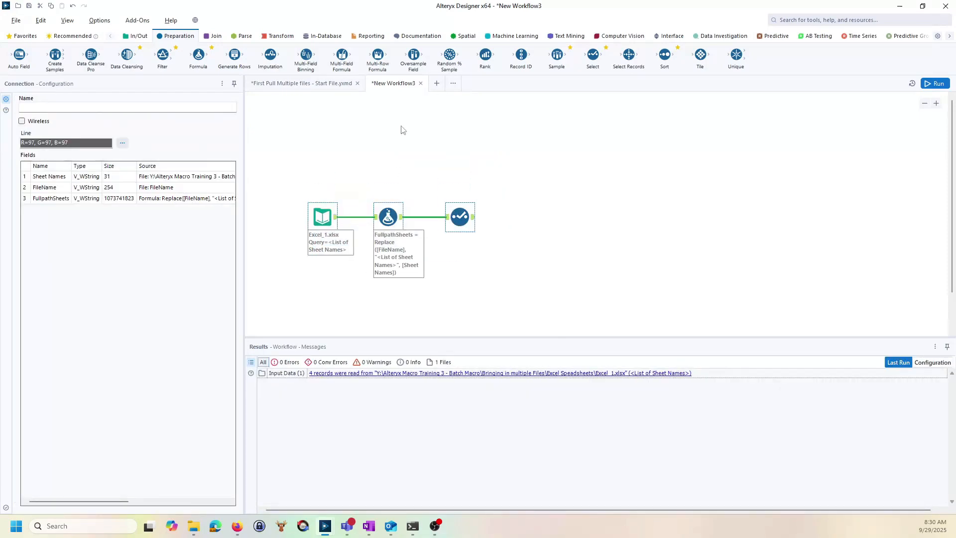
left_click(672, 35)
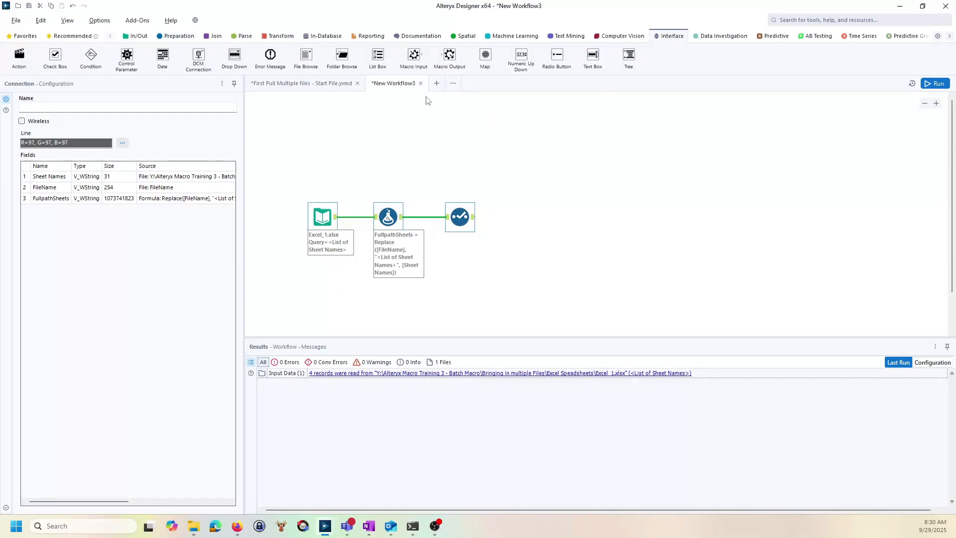
left_click_drag(450, 56, 542, 229)
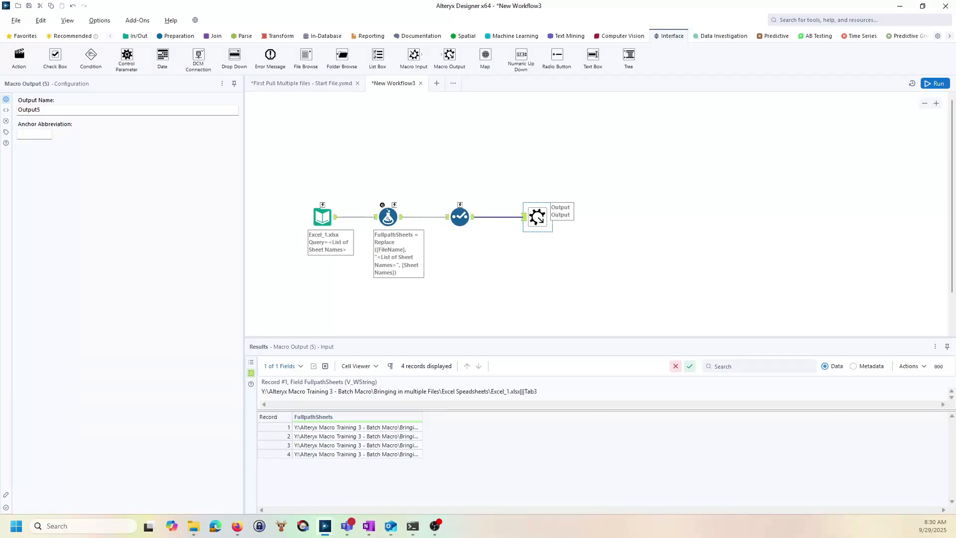
left_click(37, 134)
left_click(299, 146)
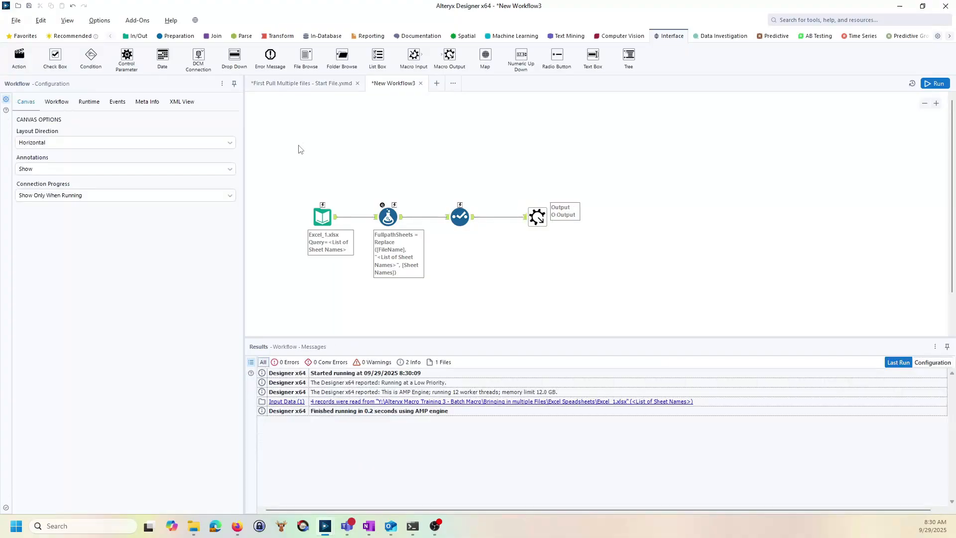
Add a Control Parameter tool above the Input Data tool and check the workflow's macro type before and after adding it.
left_click(57, 102)
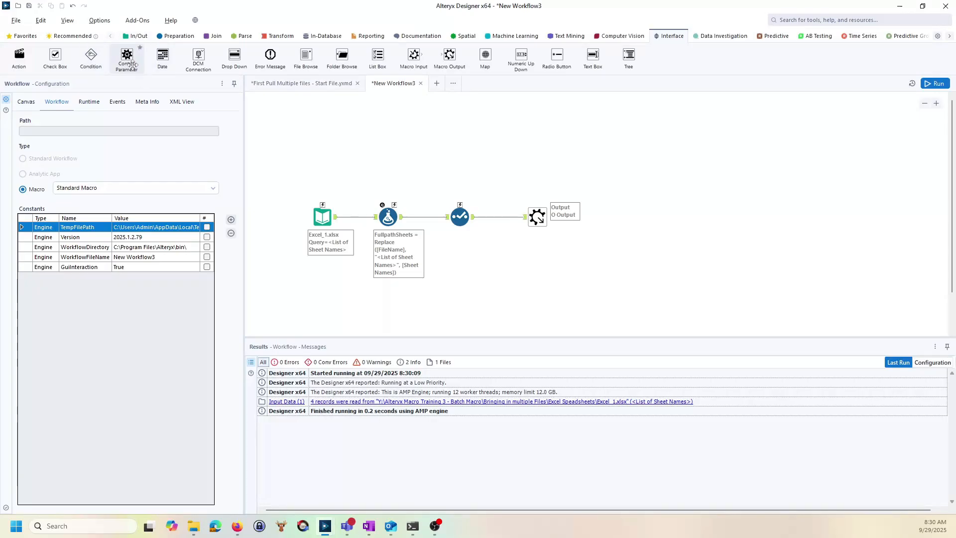
left_click_drag(126, 56, 325, 125)
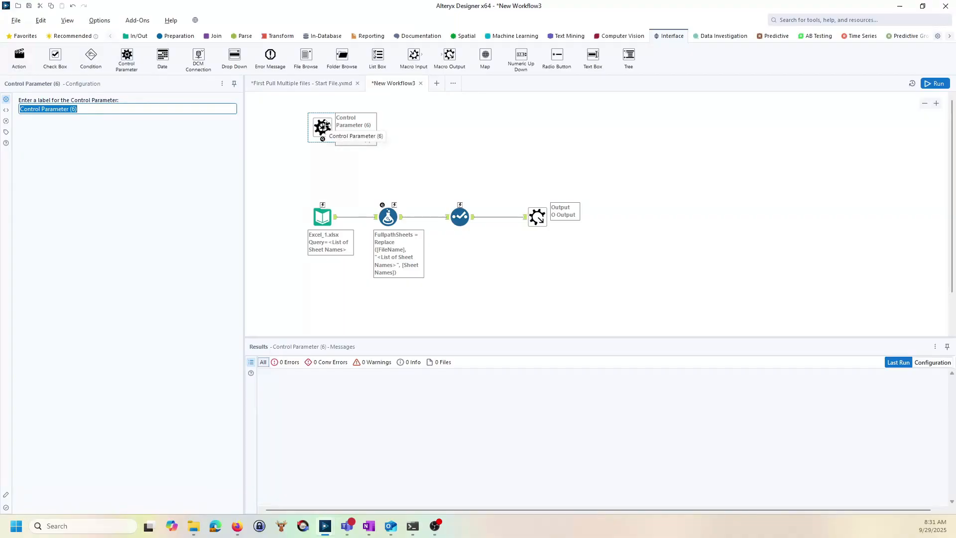
left_click(272, 160)
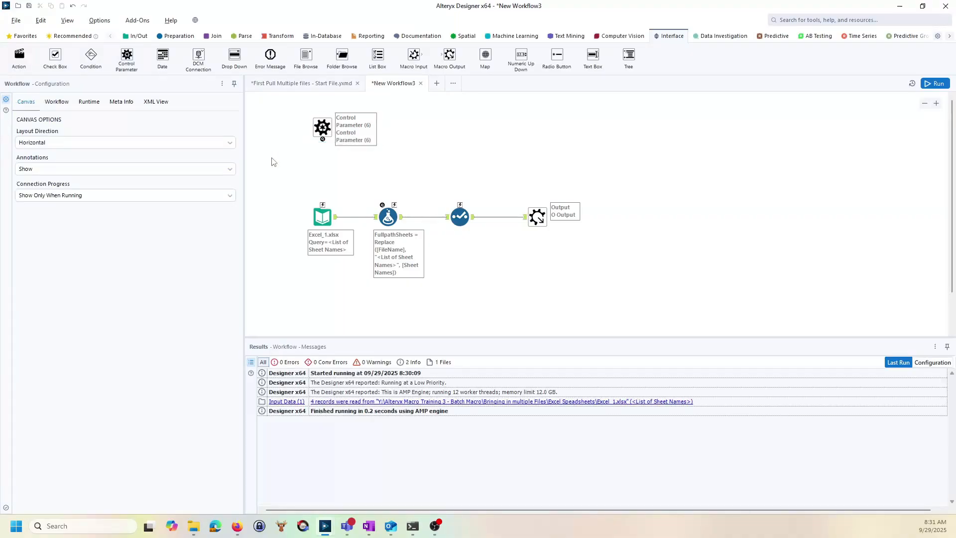
left_click(57, 102)
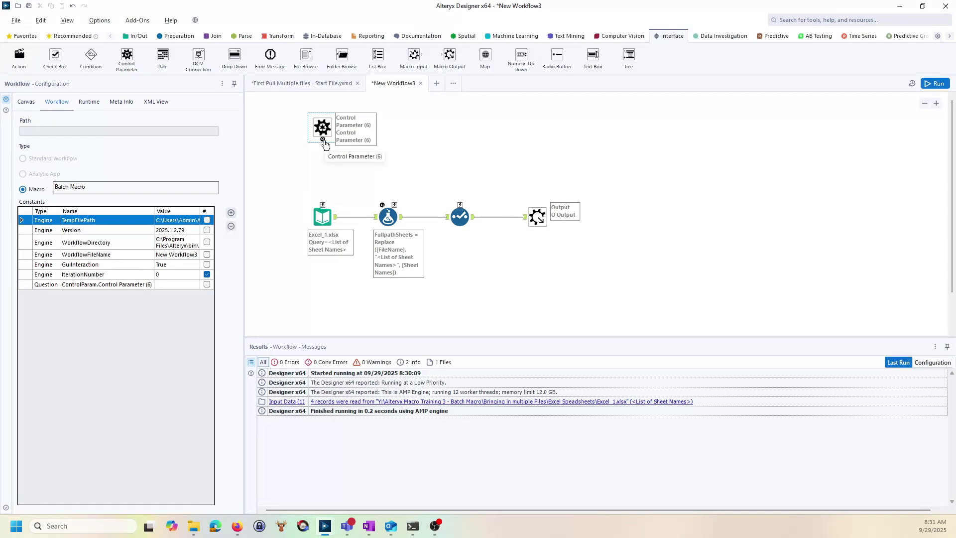
Connect the Control Parameter to the Input Data tool and set the Action tool to replace a specific string in the File value.
left_click_drag(324, 142, 324, 206)
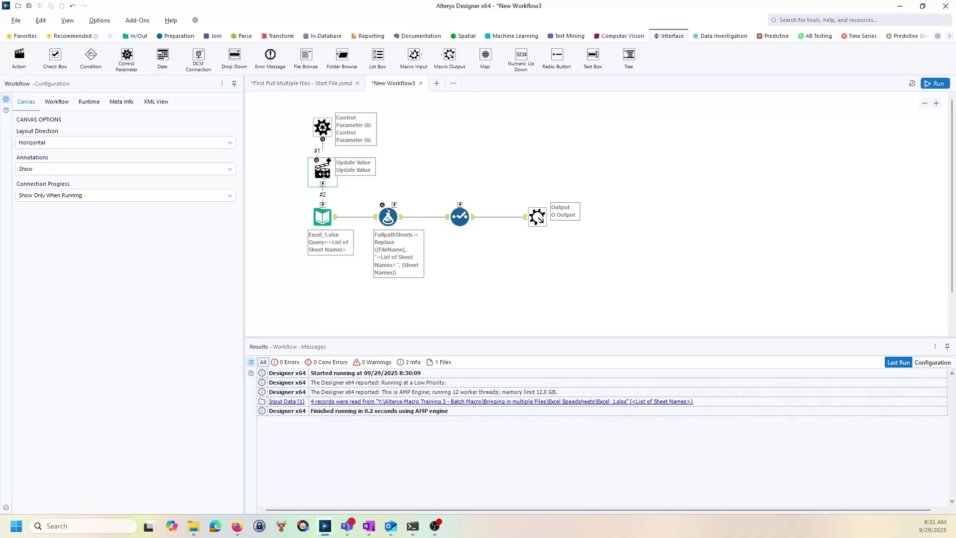
left_click(323, 173)
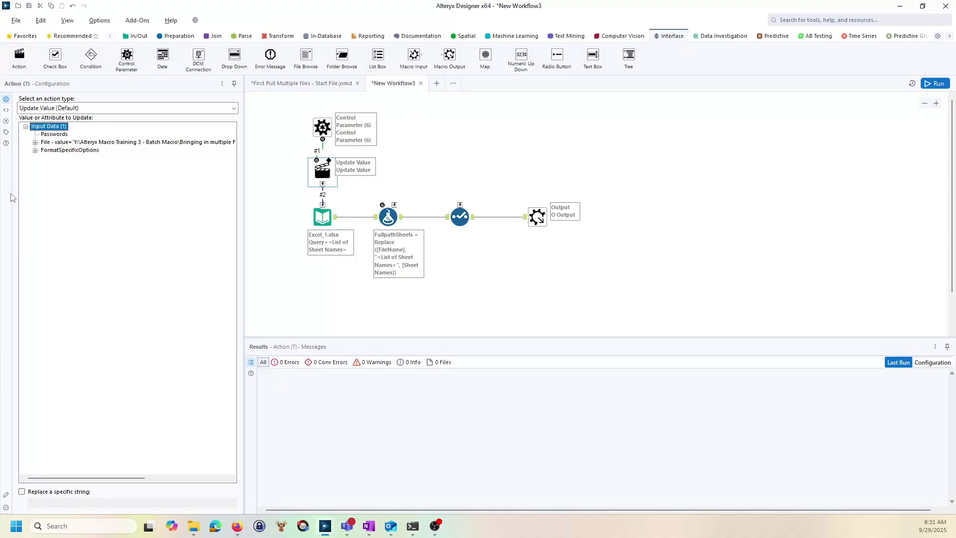
left_click(94, 142)
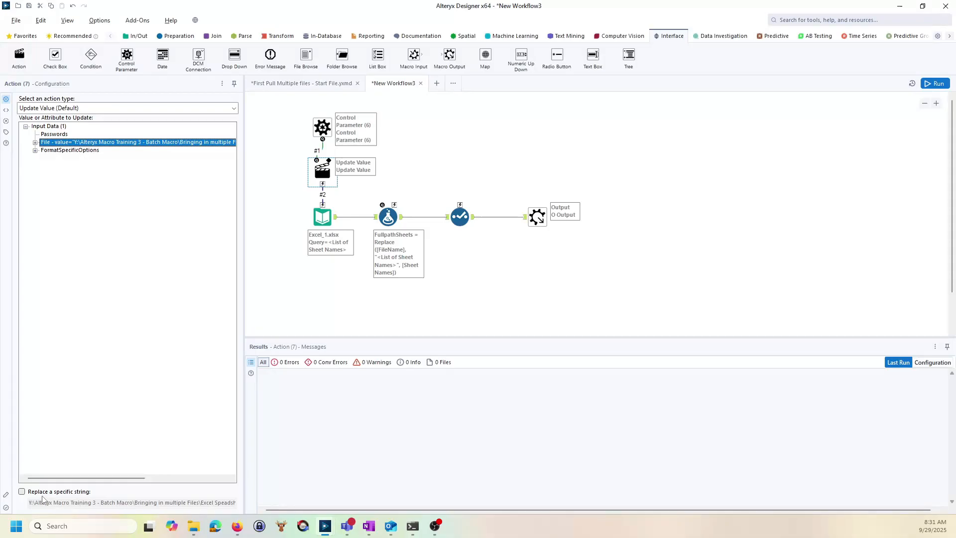
left_click(22, 492)
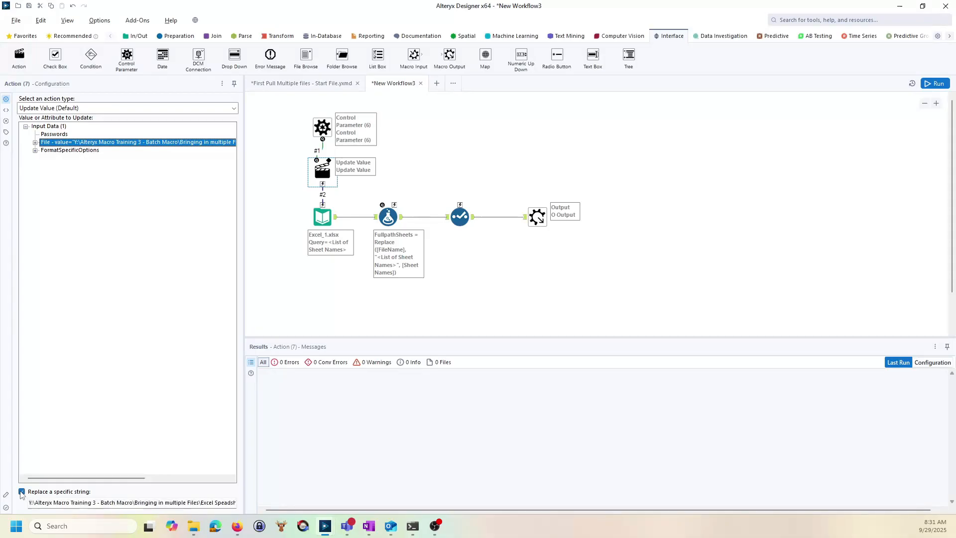
Shorten the Action tool's replacement string to end at Excel_1.xlsx, removing |||<List of Sheet Names>, and check it against the Input Data file path.
left_click(88, 504)
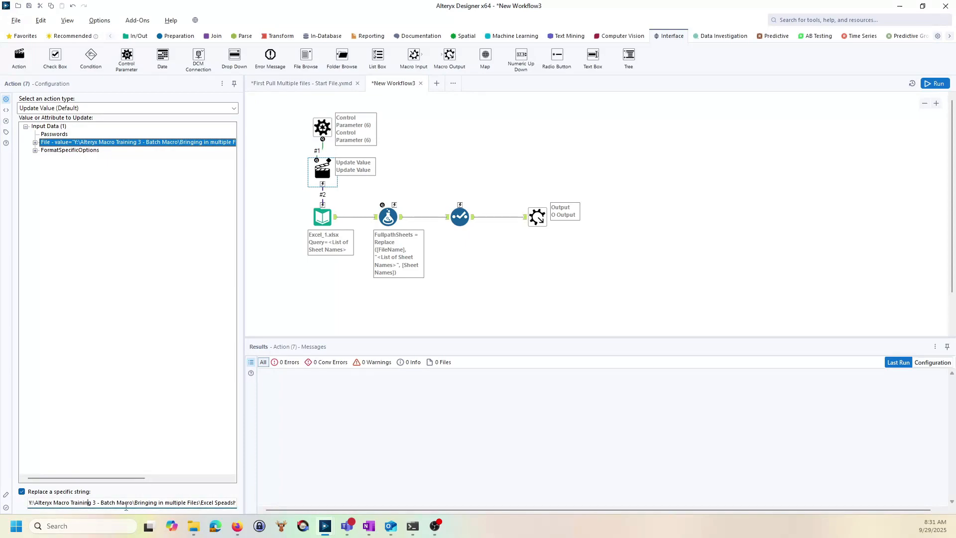
left_click(180, 502)
key("Right")
key("Right")
key("Right")
key("Right")
key("Right")
key("Right")
key("Right")
key("Right")
key("Right")
key("Right")
key("Right")
key("Right")
key("Right")
key("Right")
key("Right")
key("Right")
key("Right")
key("Right")
key("Right")
key("Right")
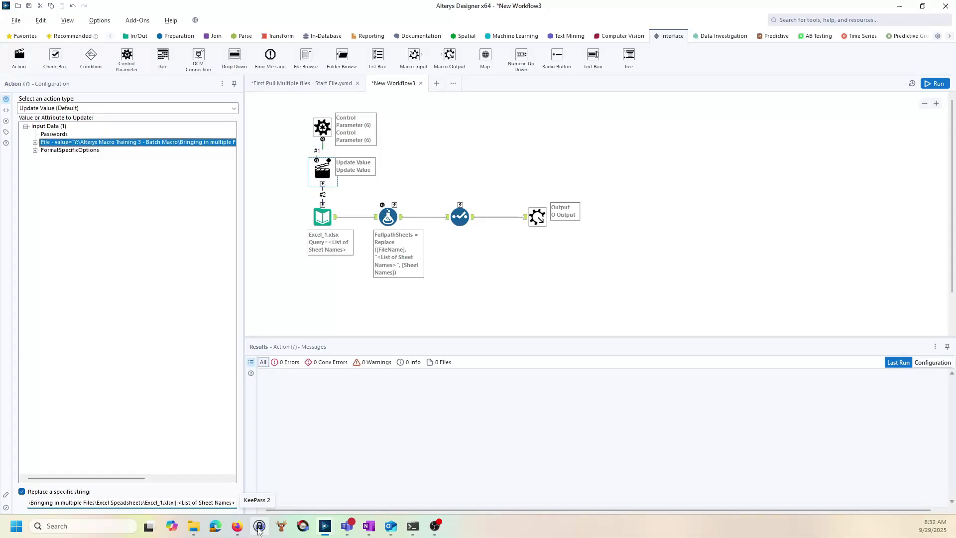
key("BackSpace")
key("BackSpace")
key("BackSpace")
key("BackSpace")
key("BackSpace")
key("BackSpace")
key("BackSpace")
key("BackSpace")
key("BackSpace")
key("BackSpace")
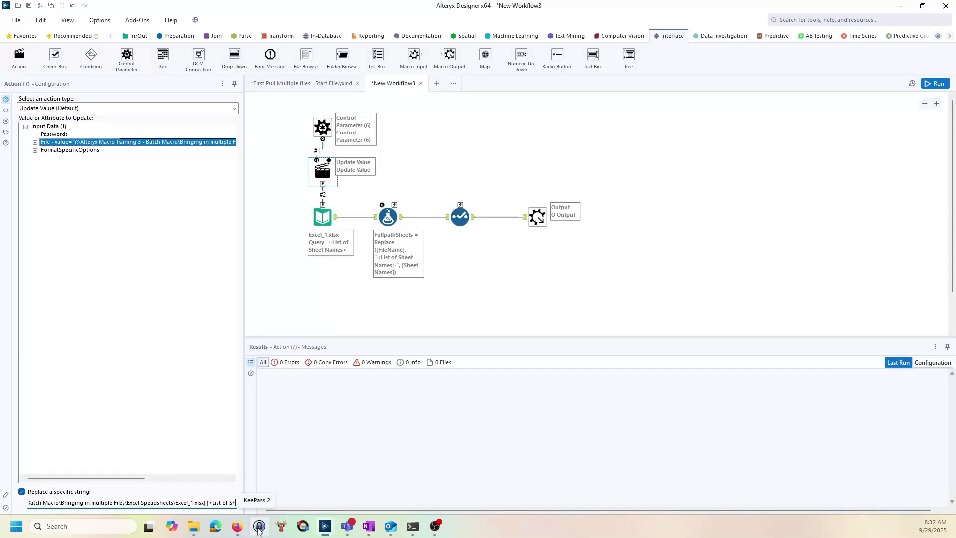
key("BackSpace")
key("BackSpace")
key("BackSpace")
key("BackSpace")
key("BackSpace")
key("BackSpace")
key("BackSpace")
key("BackSpace")
key("BackSpace")
key("BackSpace")
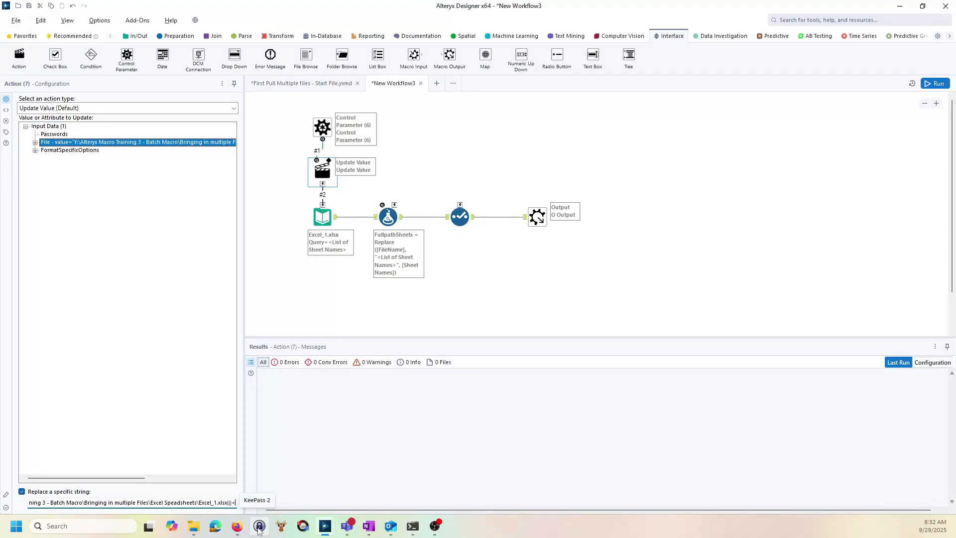
key("BackSpace")
key("BackSpace")
key("BackSpace")
key("BackSpace")
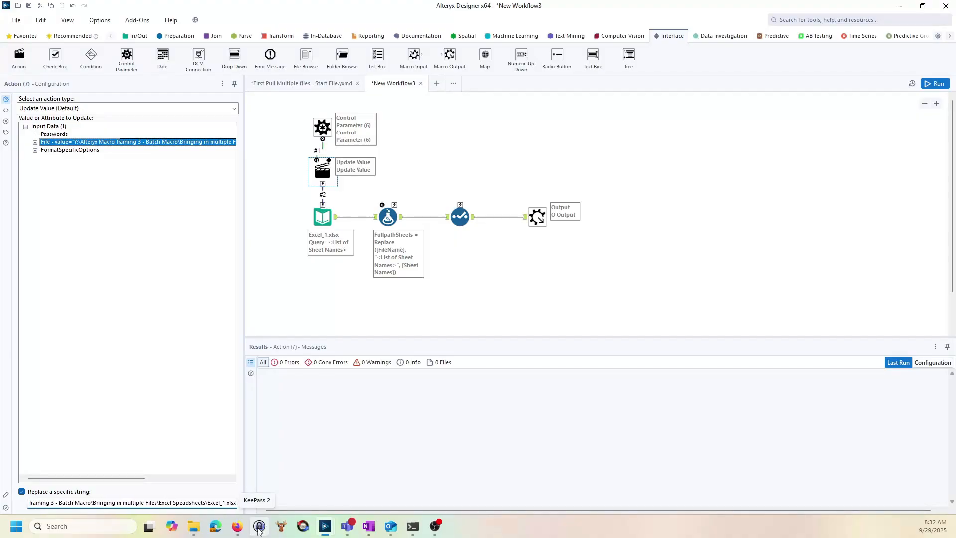
left_click(324, 220)
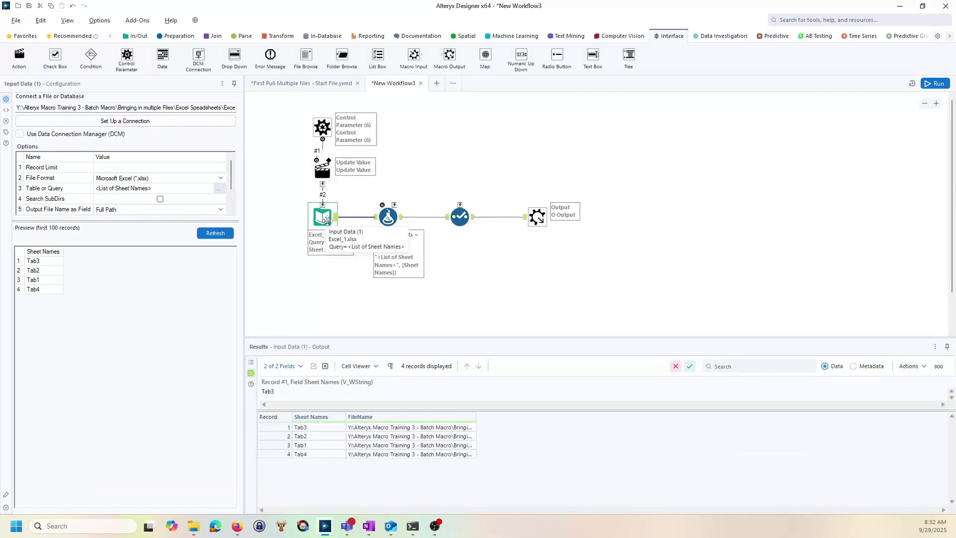
left_click(178, 110)
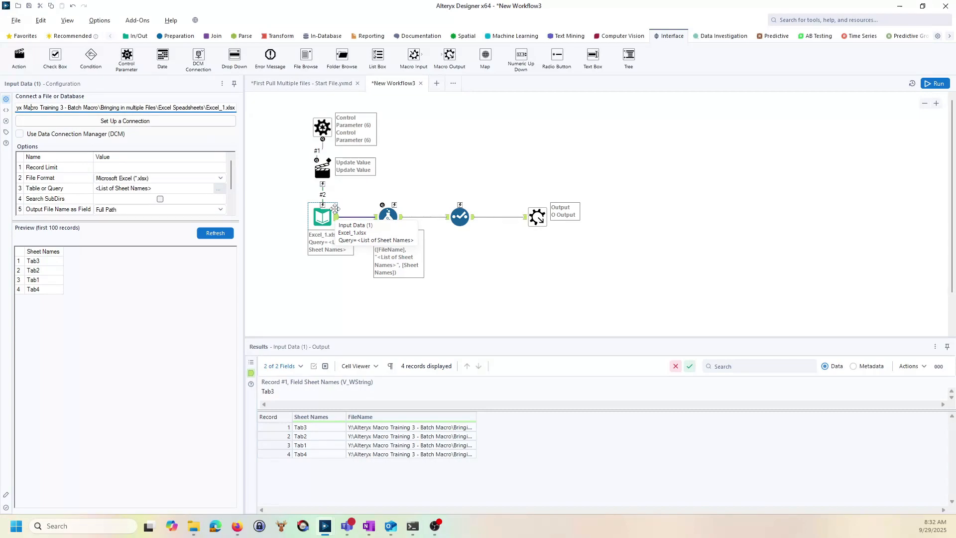
left_click(322, 169)
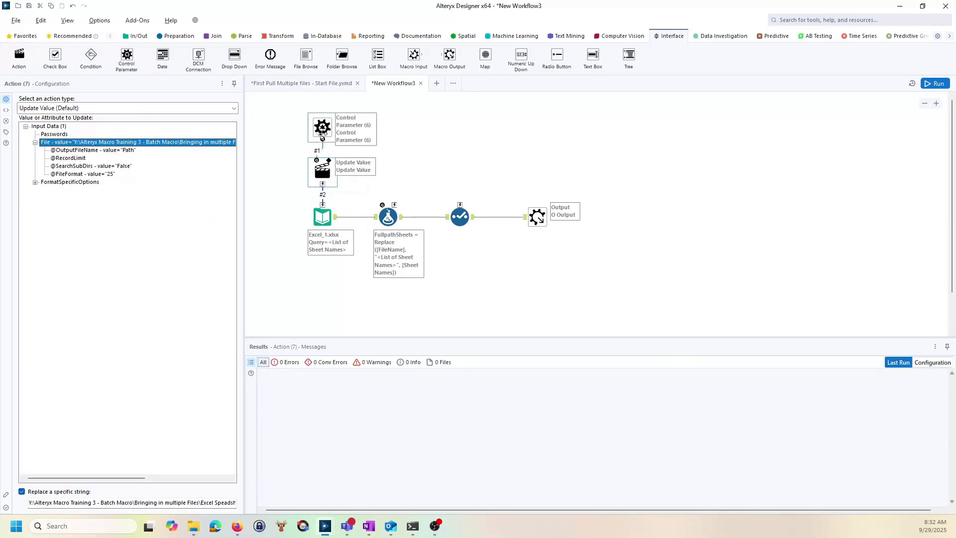
Label the Control Parameter tool Filepath.
left_click(321, 128)
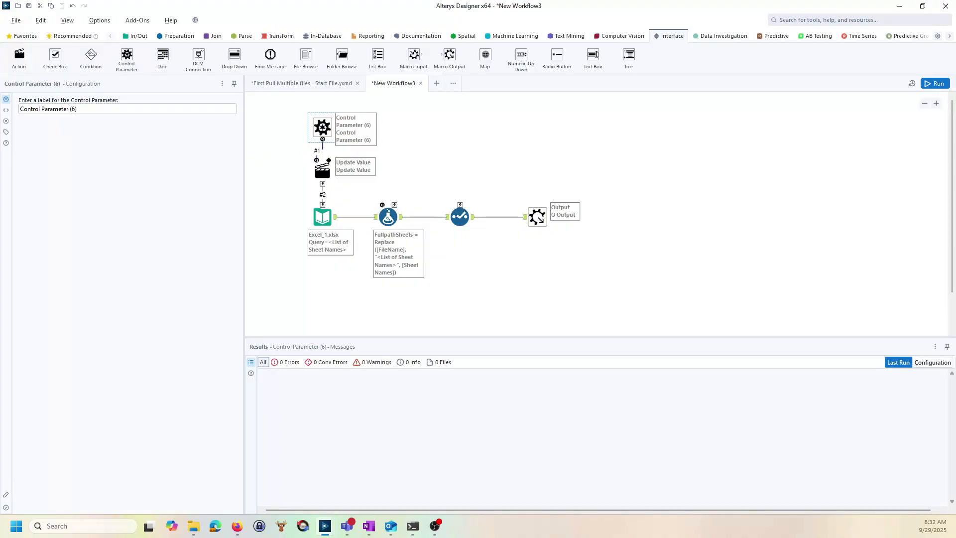
left_click_drag(78, 109, 20, 109)
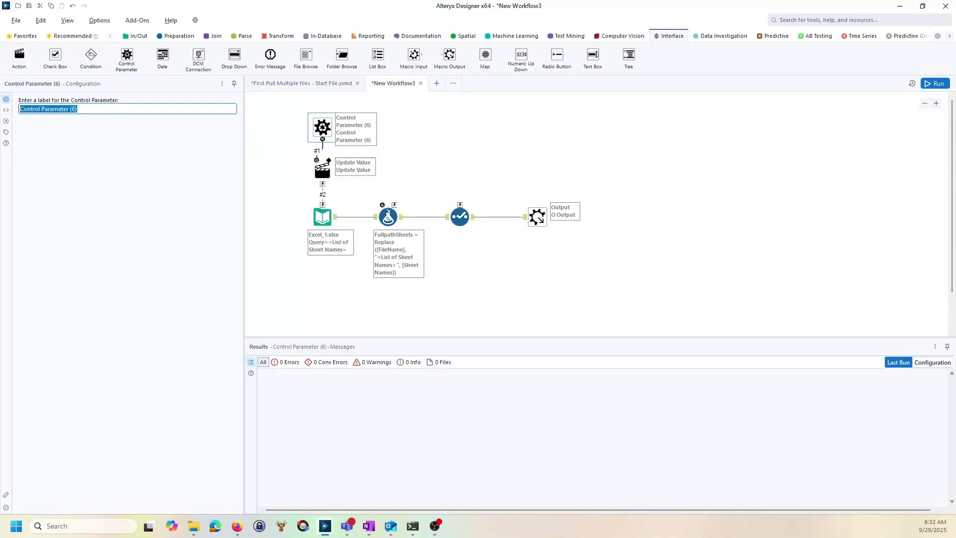
type("Filepath")
left_click(939, 84)
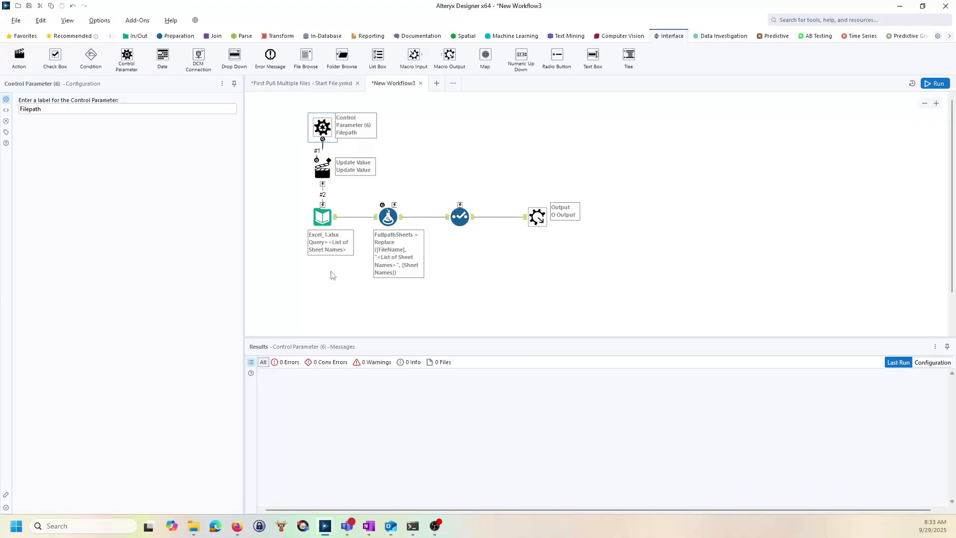
Save the macro as Retrieve Sheets.yxmc in the Alteryx Macro Training 3 - Batch Macro folder on drive Y.
left_click(16, 21)
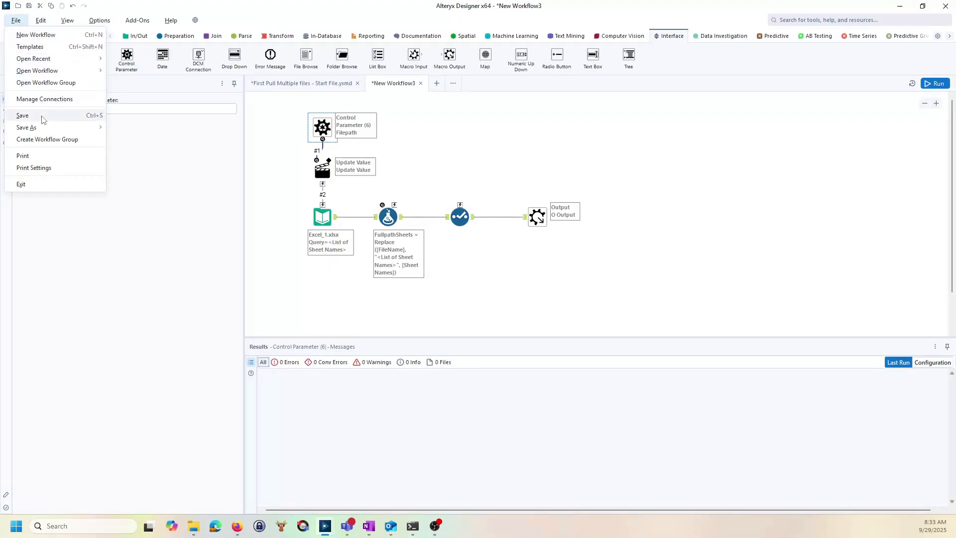
mouse_move(50, 127)
left_click(142, 130)
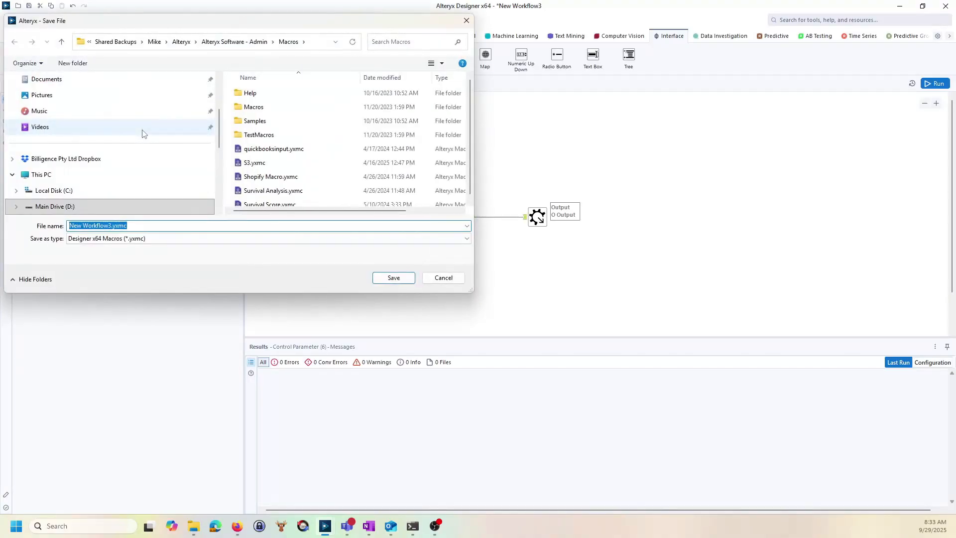
scroll(142, 132, "down", 3)
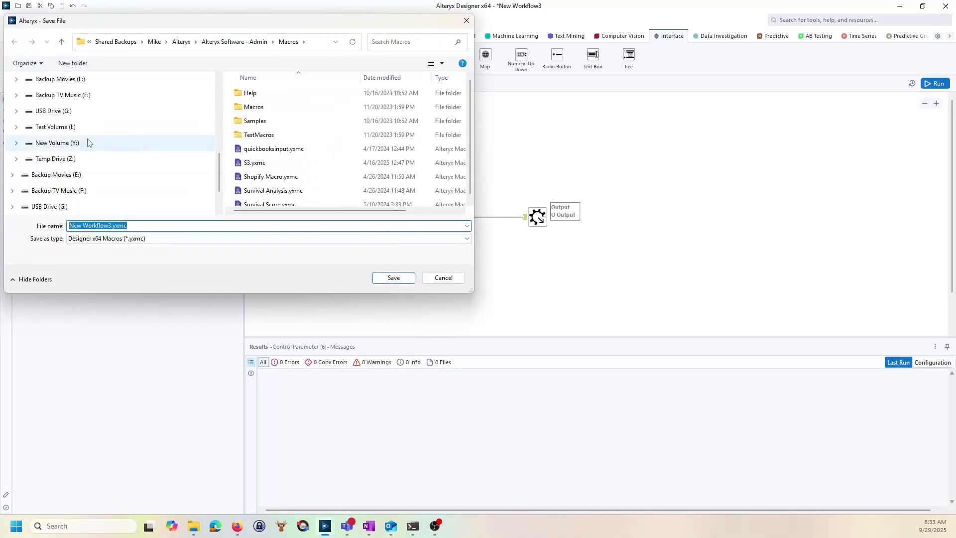
left_click(81, 144)
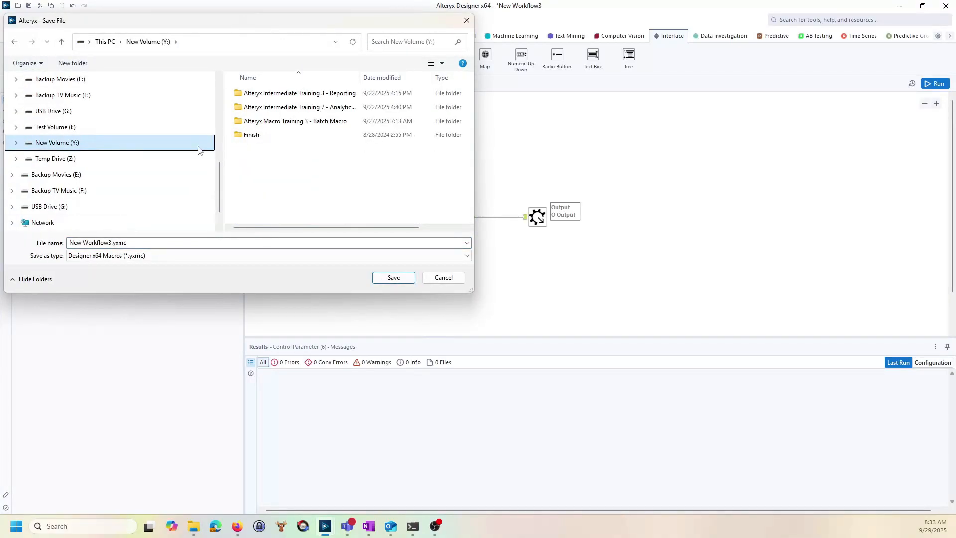
double_click(273, 126)
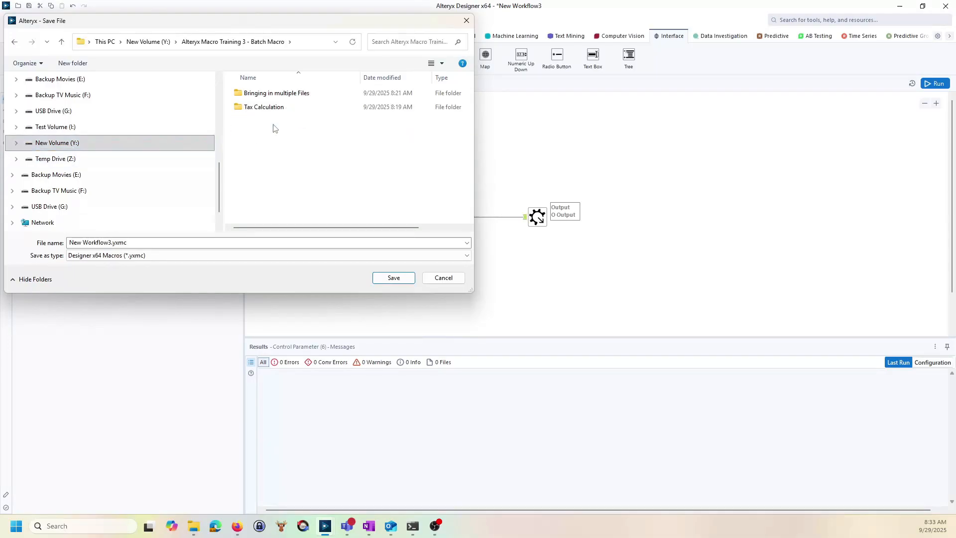
left_click(119, 244)
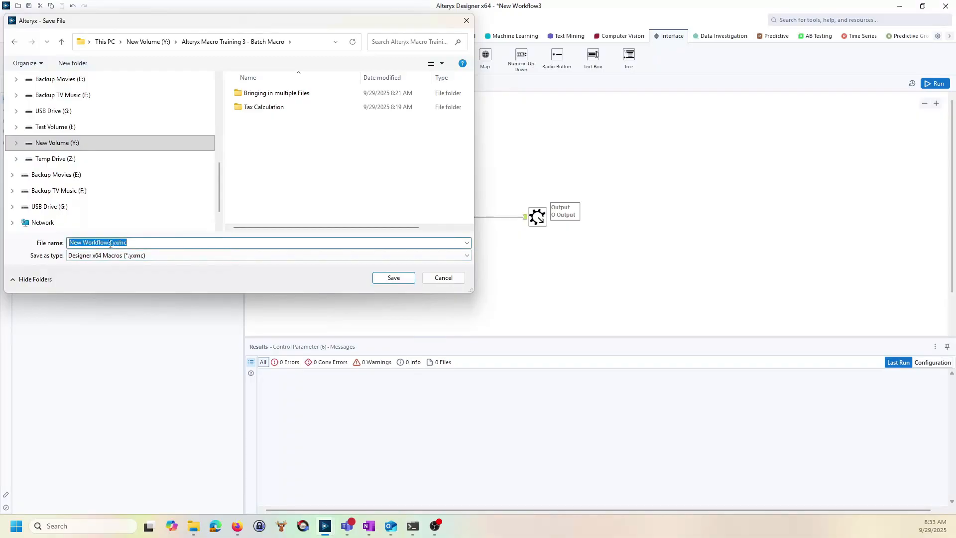
left_click_drag(113, 244, 34, 240)
type("Retrie")
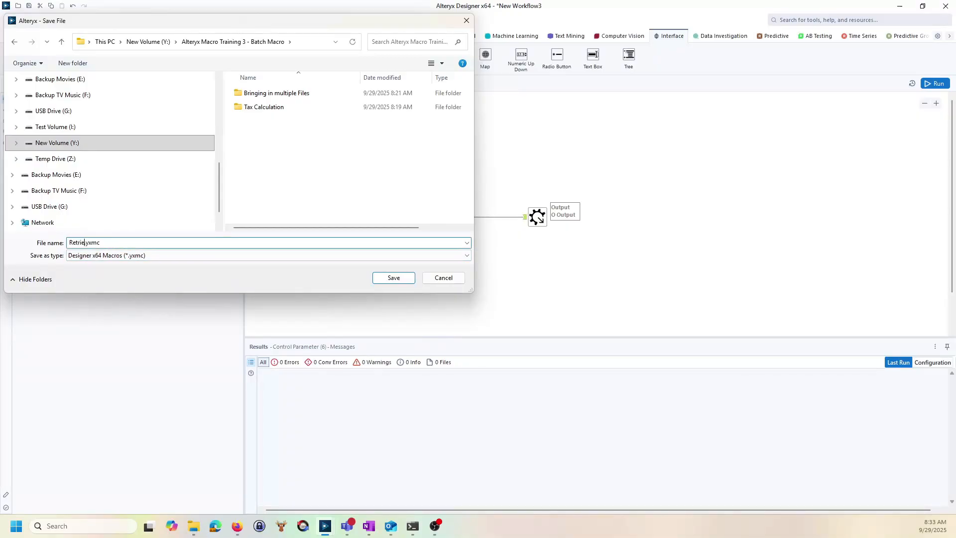
type("ve Sheets")
left_click(389, 279)
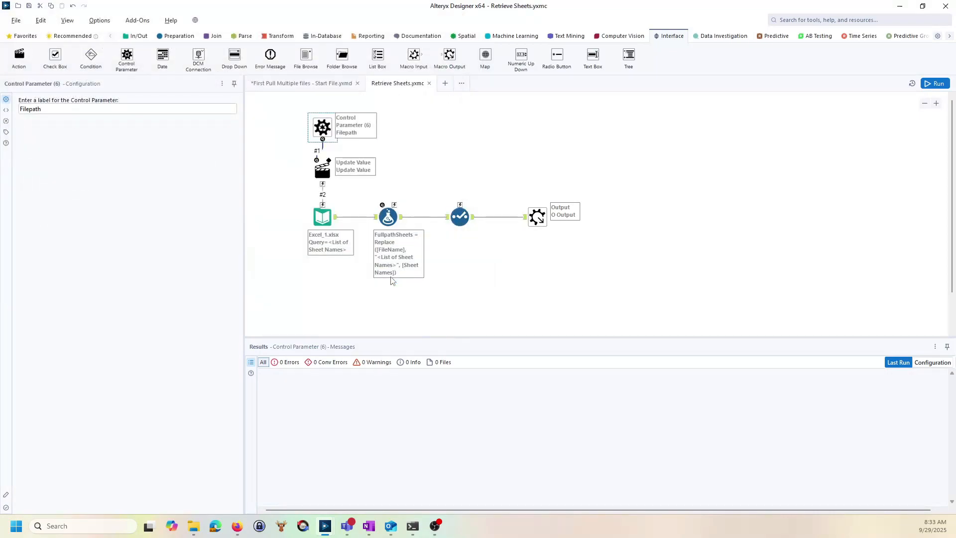
Insert the Retrieve Sheets macro into the First Pull Multiple files - Start File workflow and connect it after the Directory tool.
left_click(326, 85)
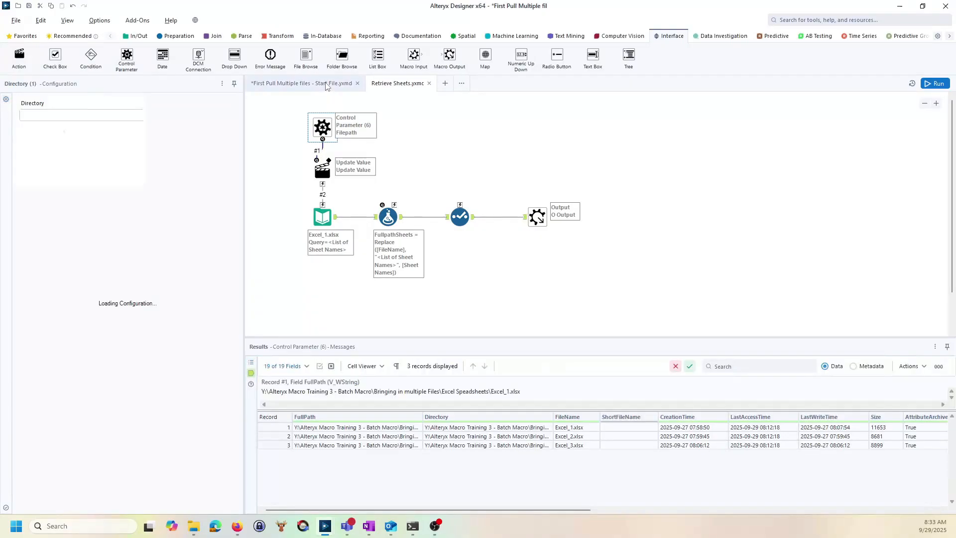
right_click(375, 198)
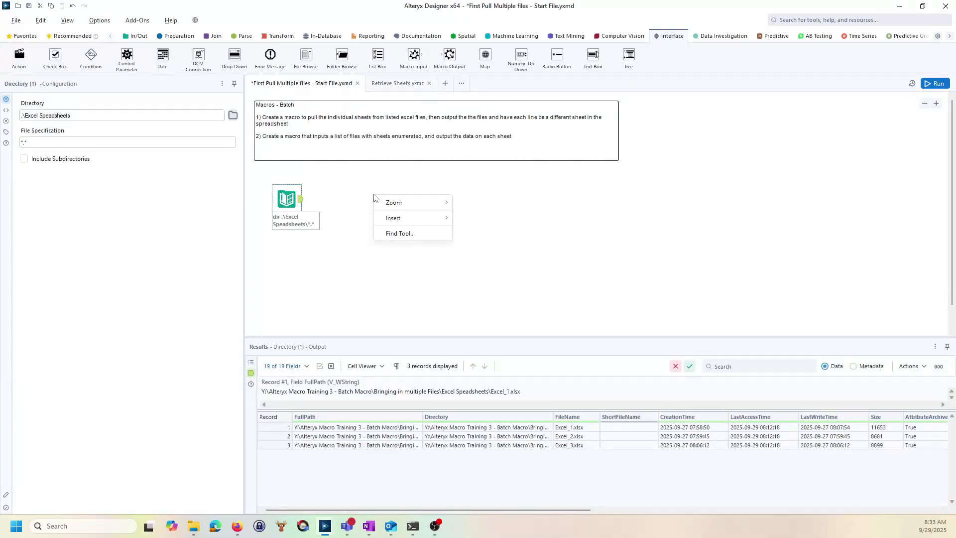
mouse_move(407, 221)
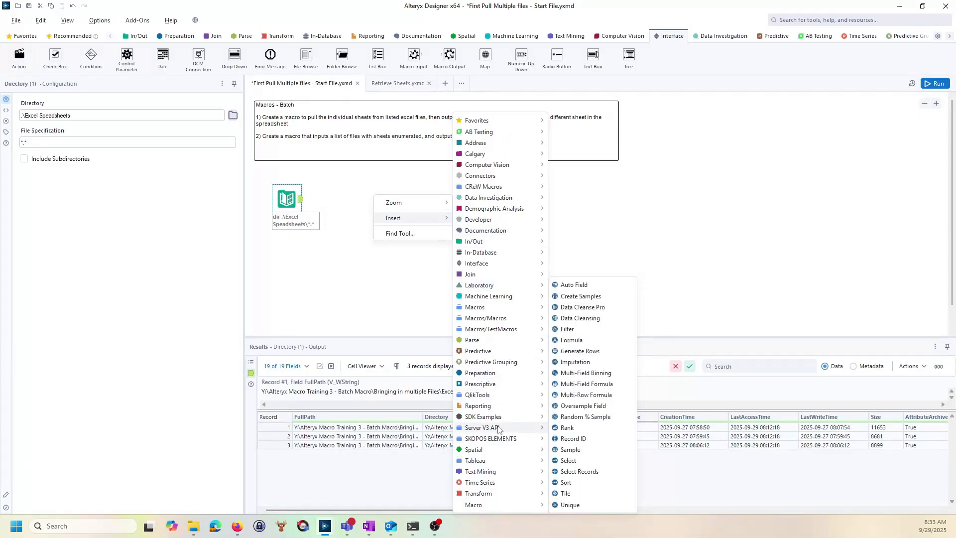
mouse_move(498, 504)
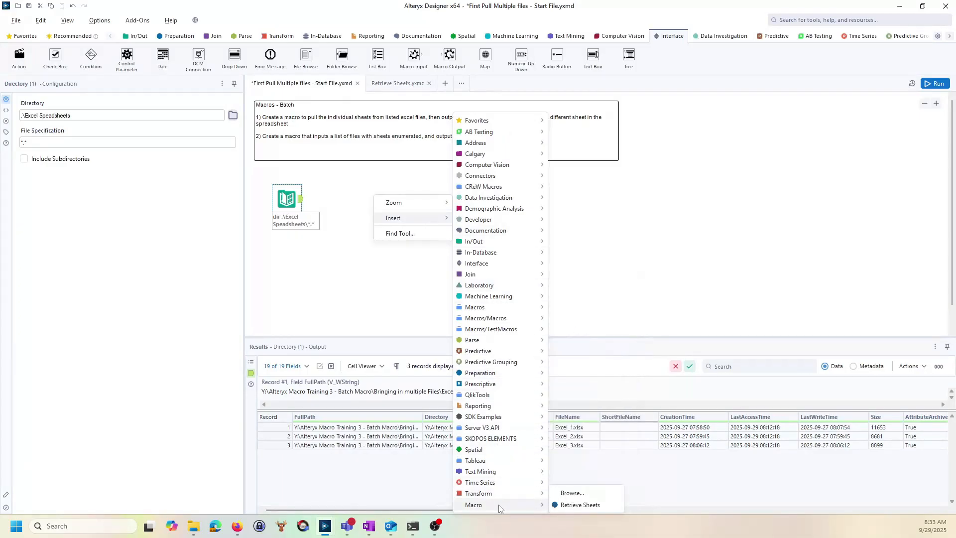
left_click(561, 505)
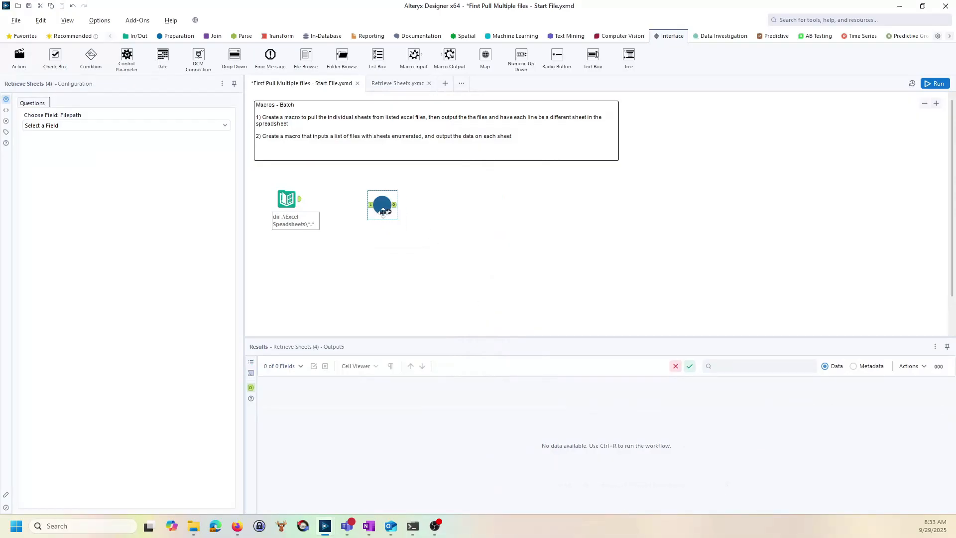
left_click_drag(383, 213, 353, 206)
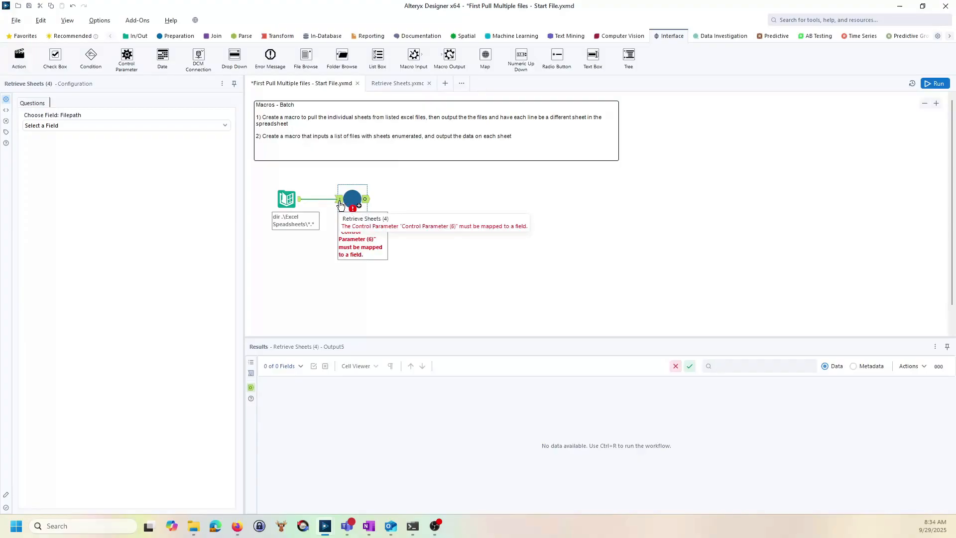
Map the macro's Filepath question to the FullPath field, run the workflow, and widen the FullpathSheets results column.
scroll(348, 202, "up", 3)
scroll(349, 203, "up", 1)
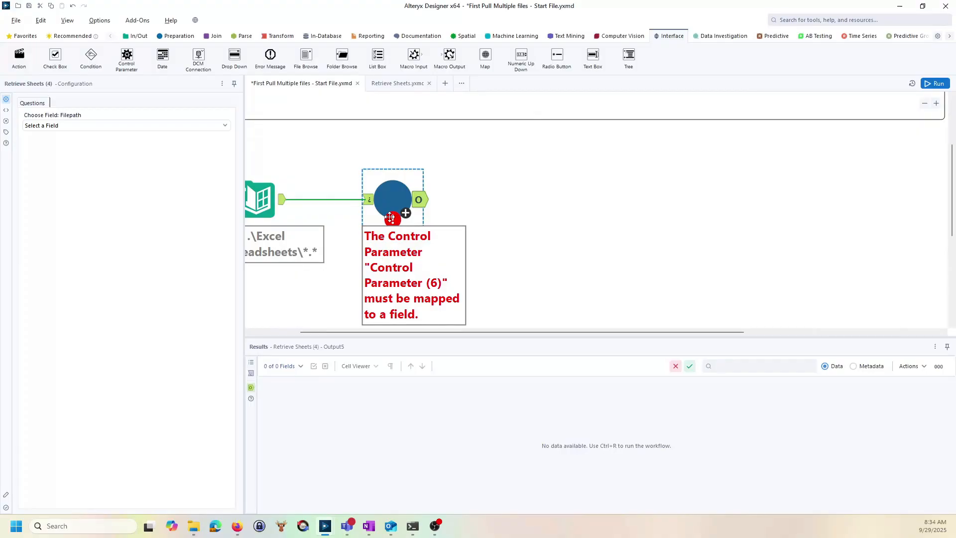
scroll(390, 218, "down", 4)
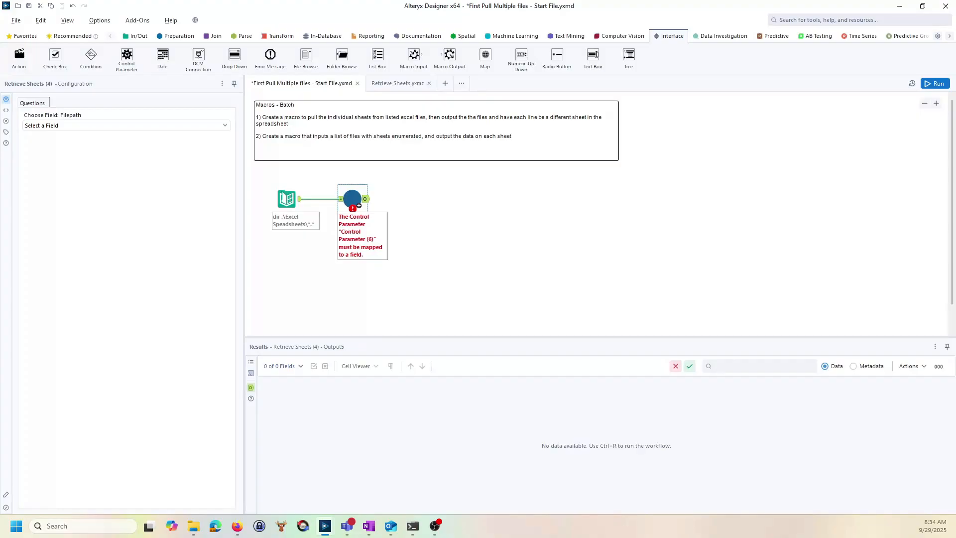
left_click(98, 127)
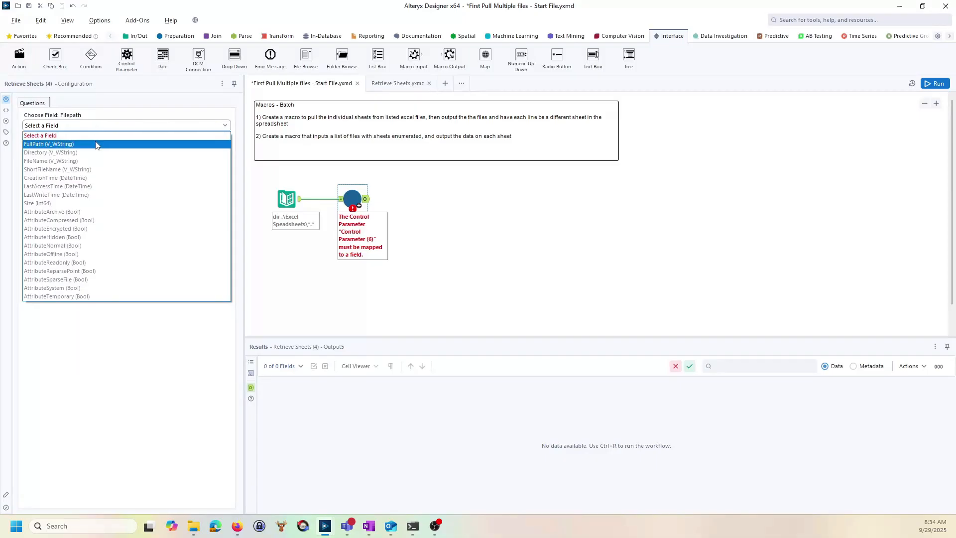
left_click(96, 145)
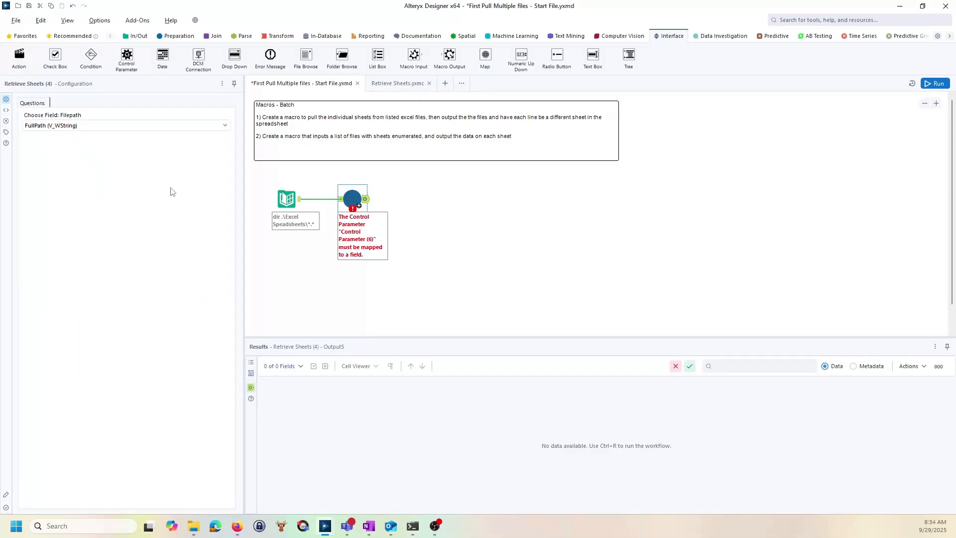
left_click(929, 85)
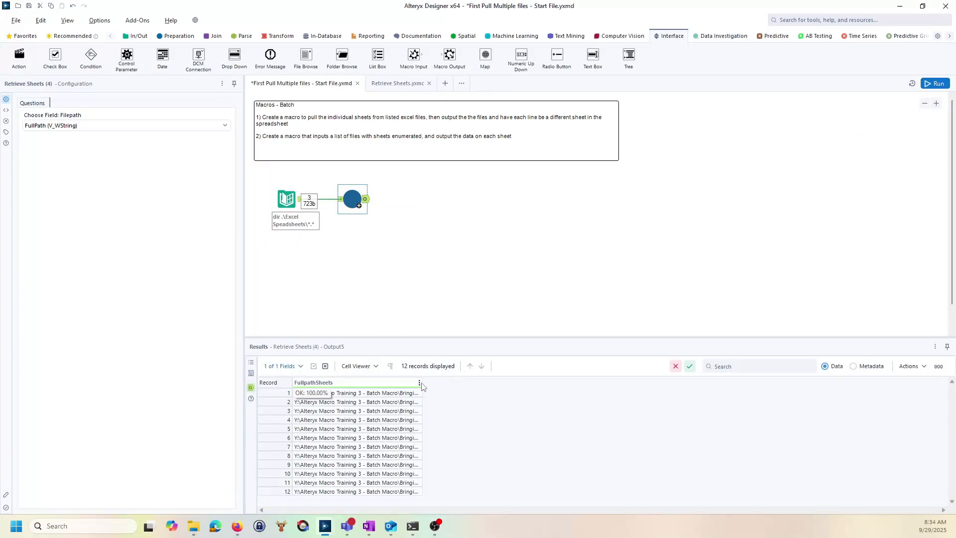
left_click_drag(422, 386, 764, 397)
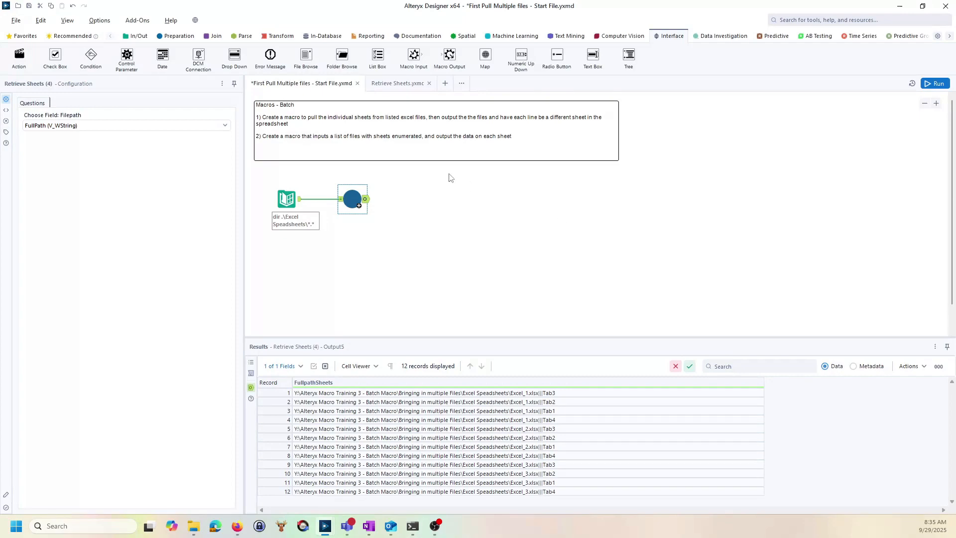
Create a new workflow and place an Input Data tool on its canvas.
left_click(446, 84)
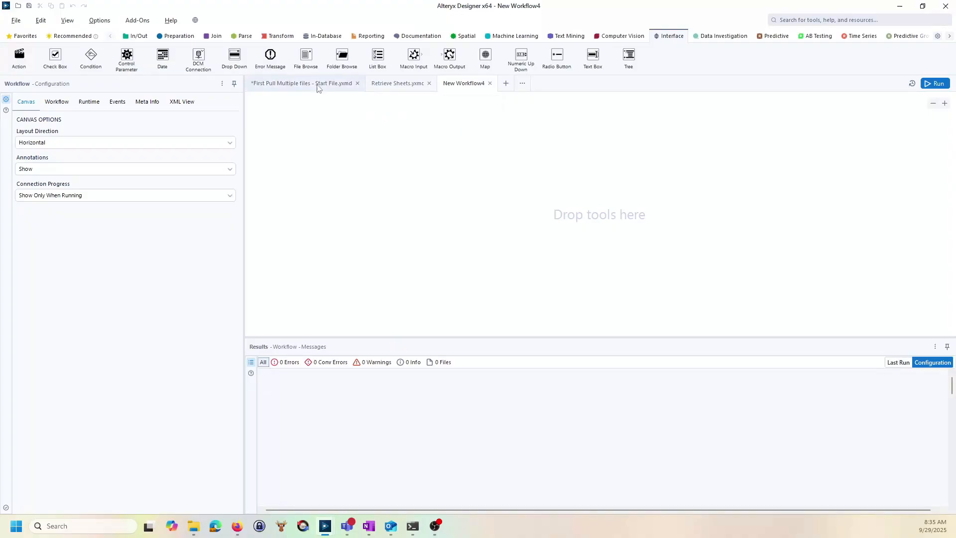
left_click(138, 36)
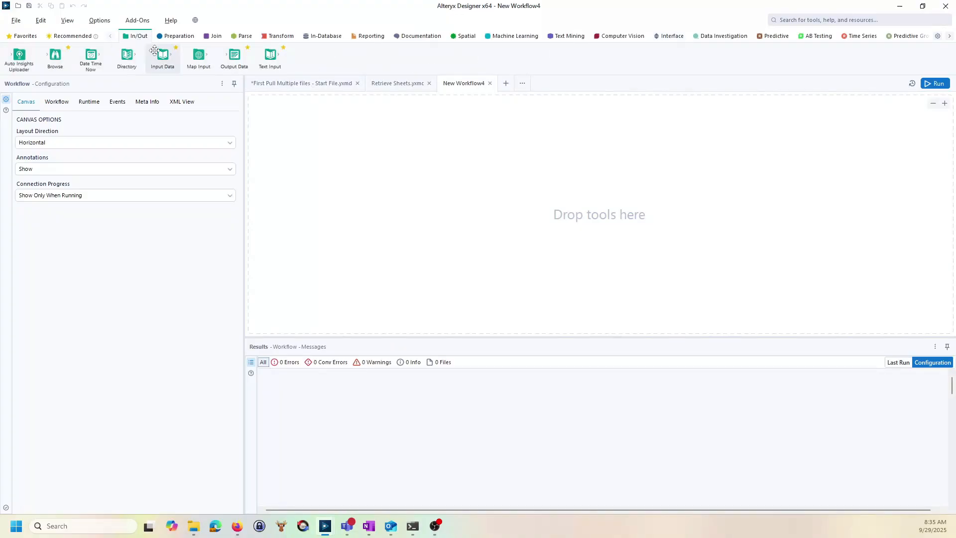
left_click_drag(162, 58, 378, 227)
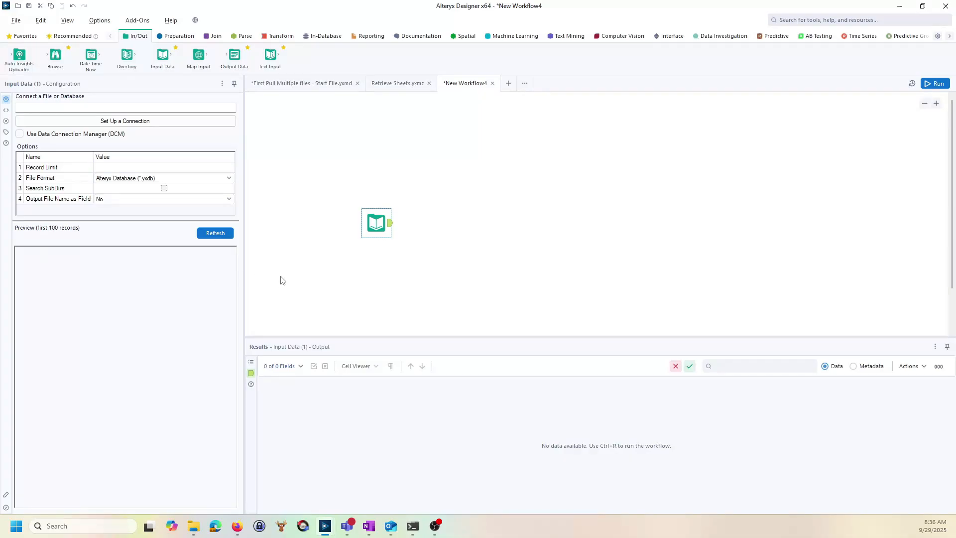
Connect the Input Data tool to sheet Tab3 of Excel_1.xlsx in the Bringing in multiple Files folder.
left_click(124, 122)
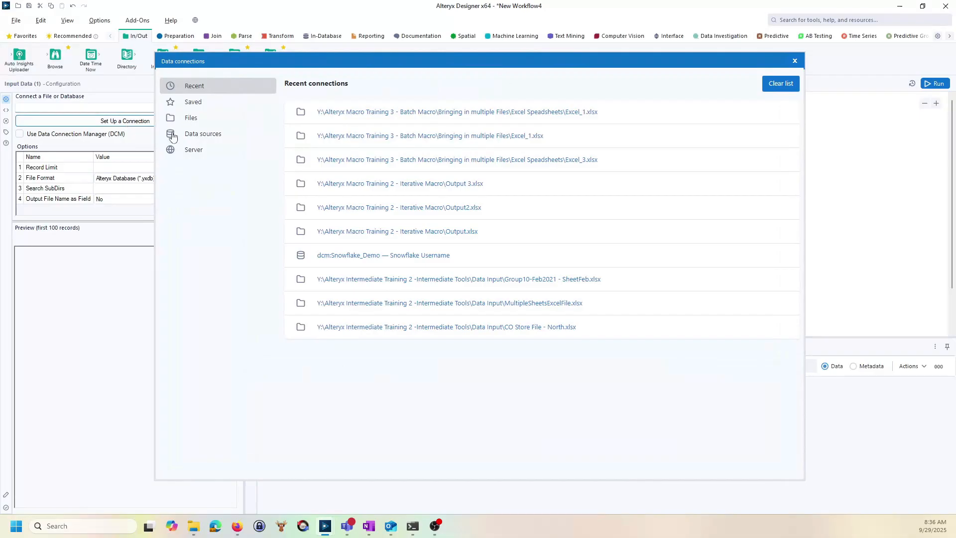
left_click(192, 123)
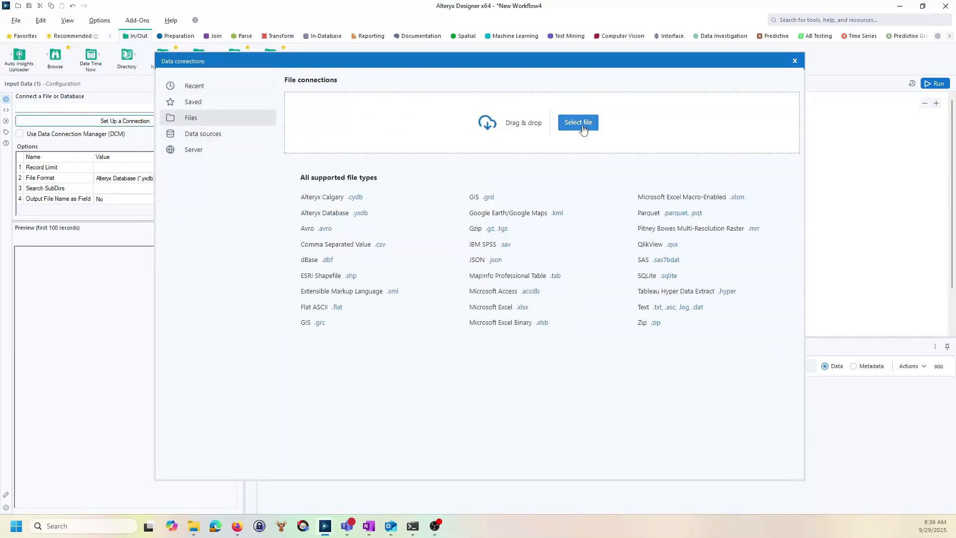
left_click(582, 129)
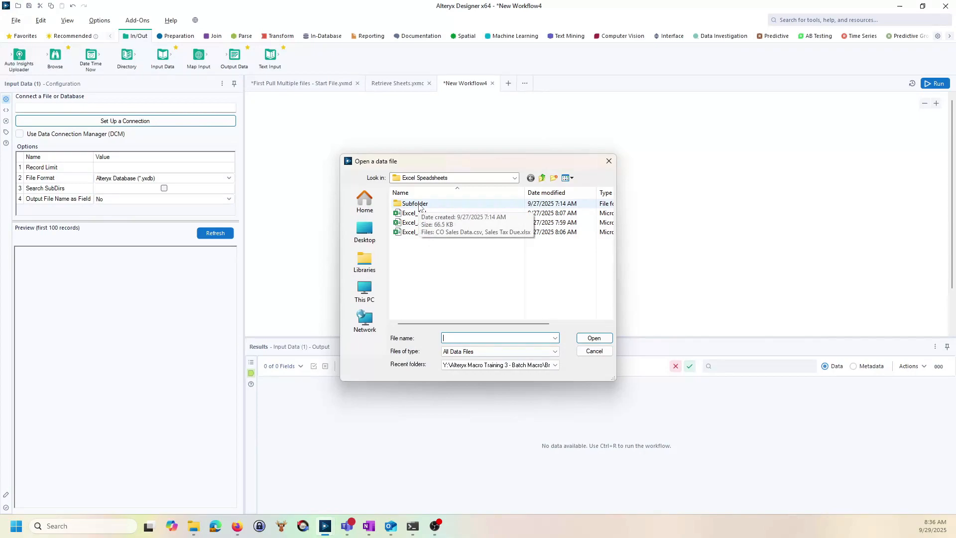
left_click(542, 178)
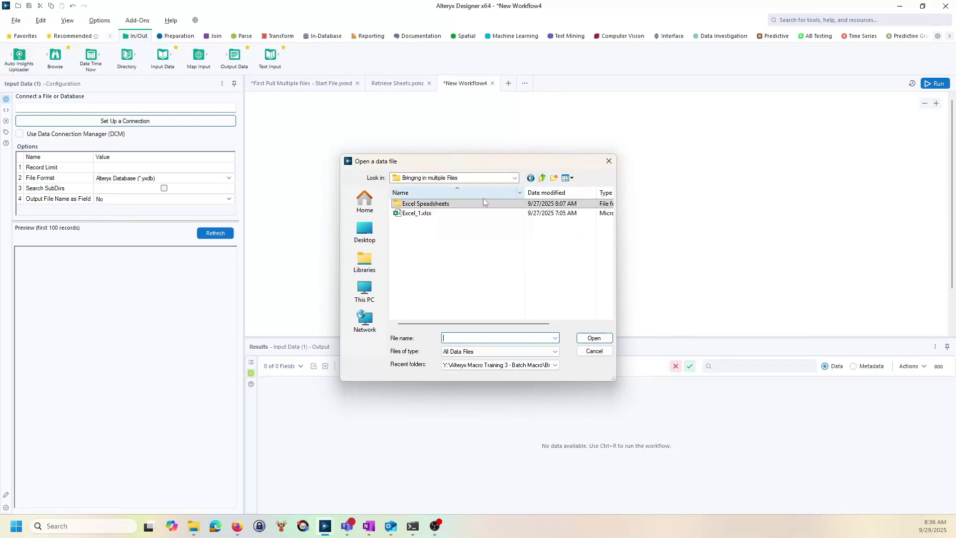
left_click(431, 214)
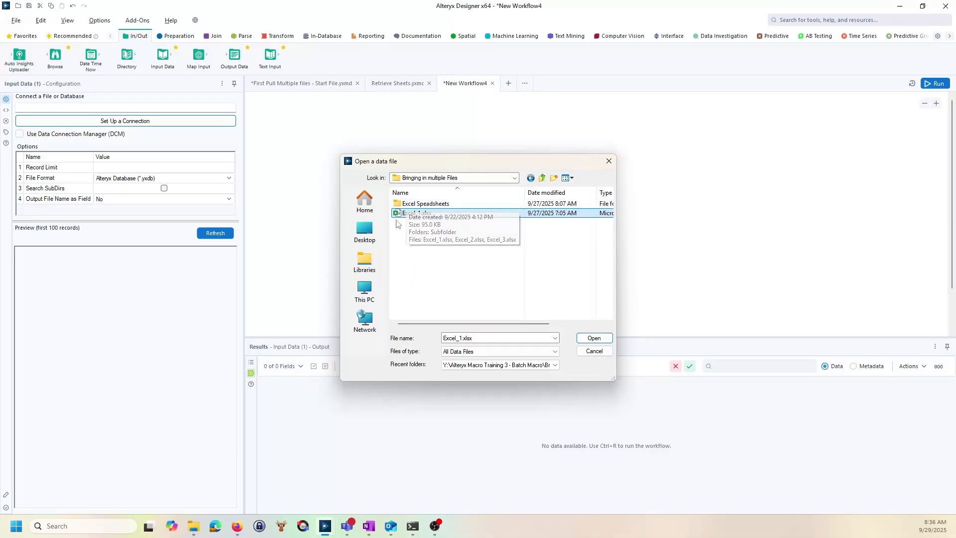
left_click(594, 338)
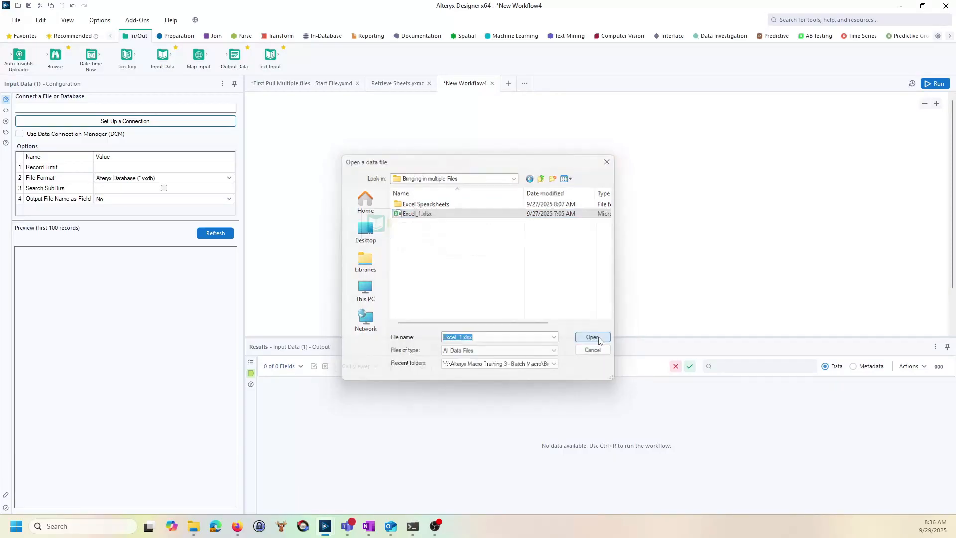
left_click(590, 351)
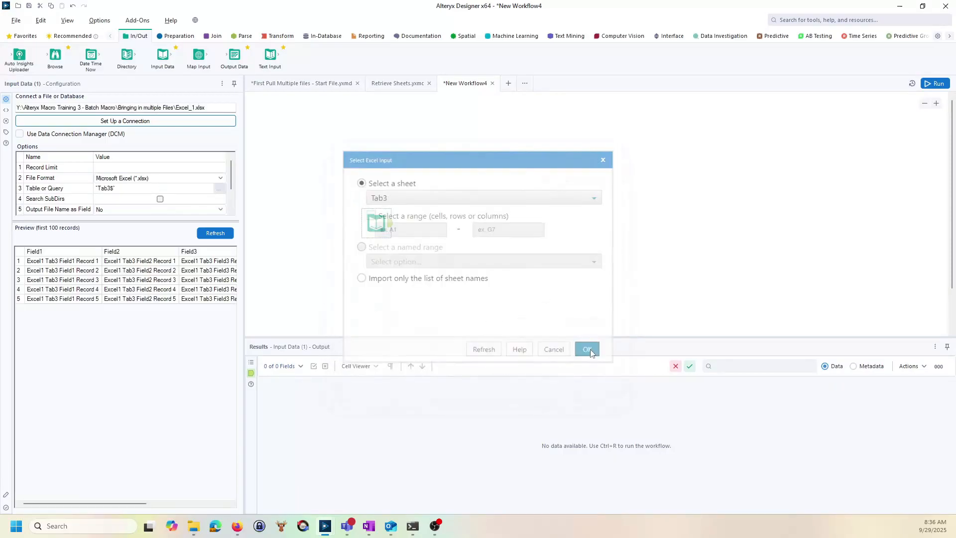
Shorten the Input Data file path to \Bringing in multiple Files\Excel_1.xlsx.
left_click(182, 109)
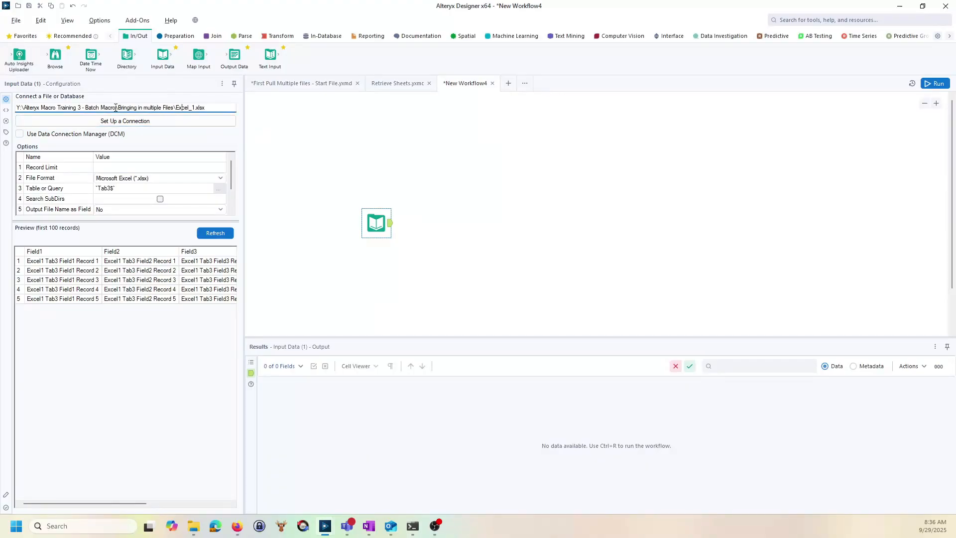
left_click_drag(116, 108, 19, 105)
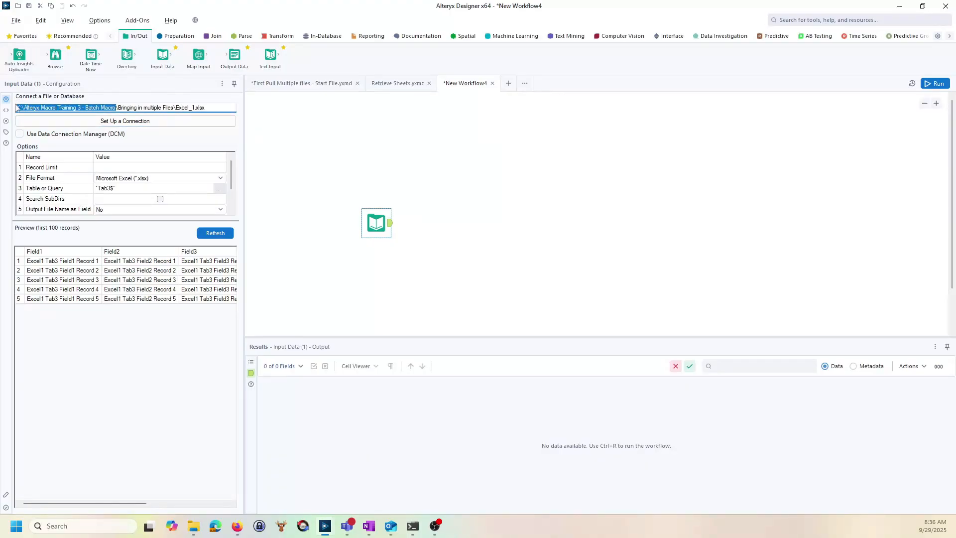
key("BackSpace")
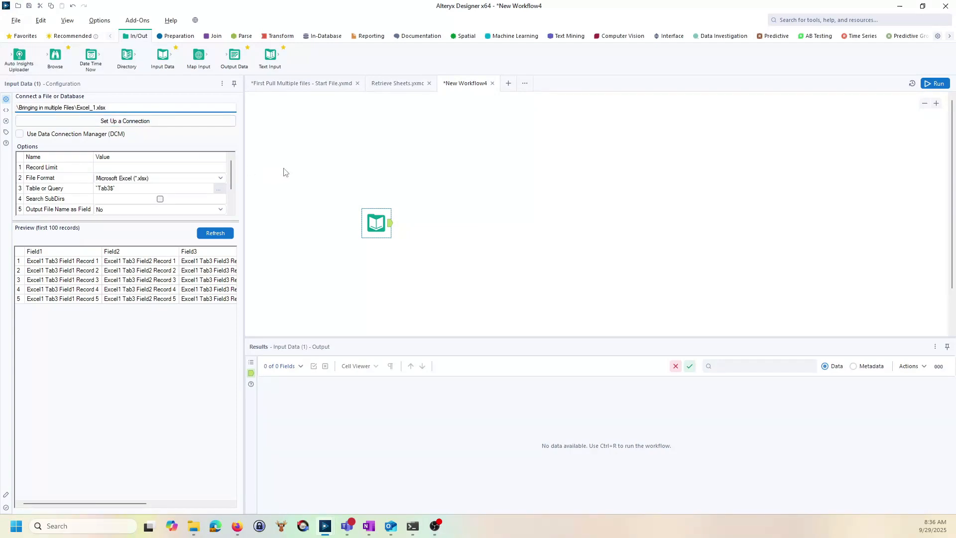
Add a Control Parameter tool above the Input Data tool and check that the workflow type is Batch Macro.
left_click(669, 36)
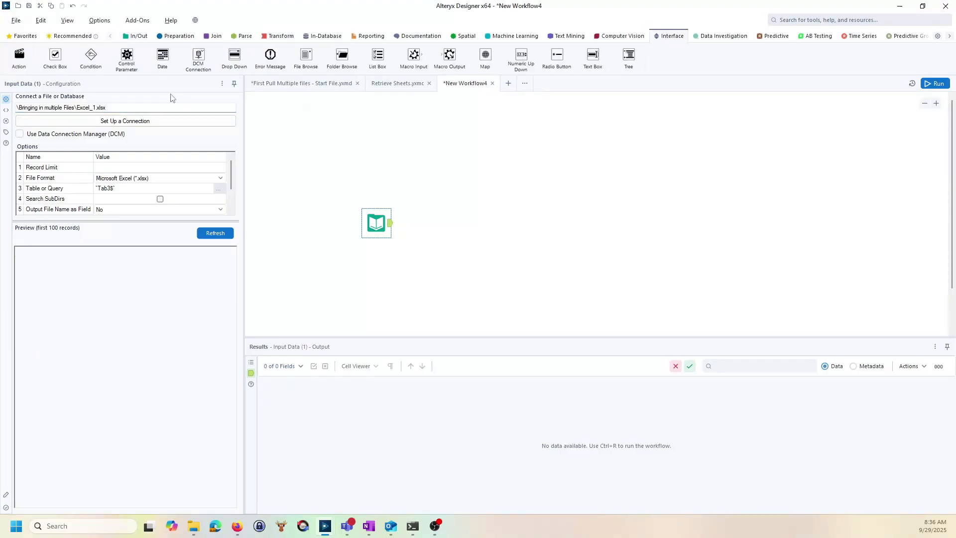
left_click_drag(127, 56, 341, 124)
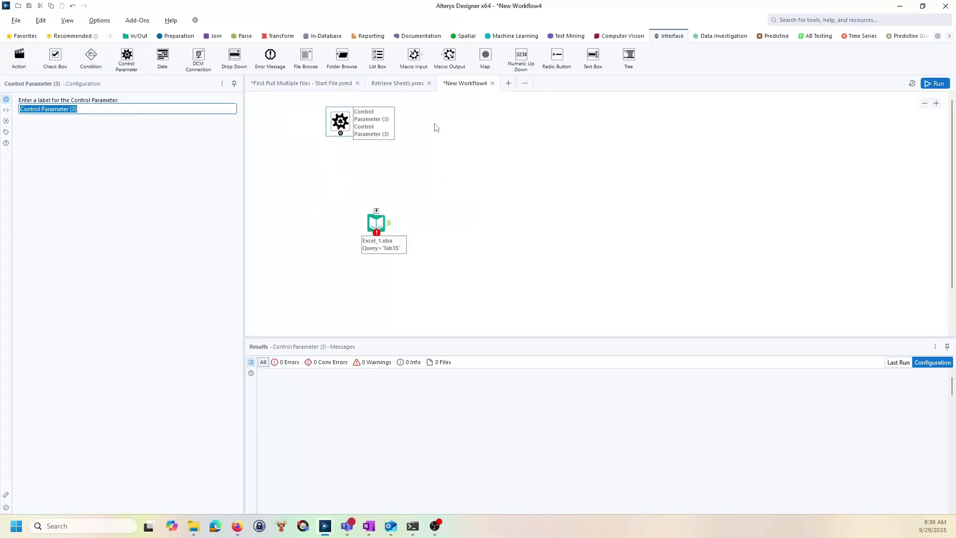
left_click(277, 154)
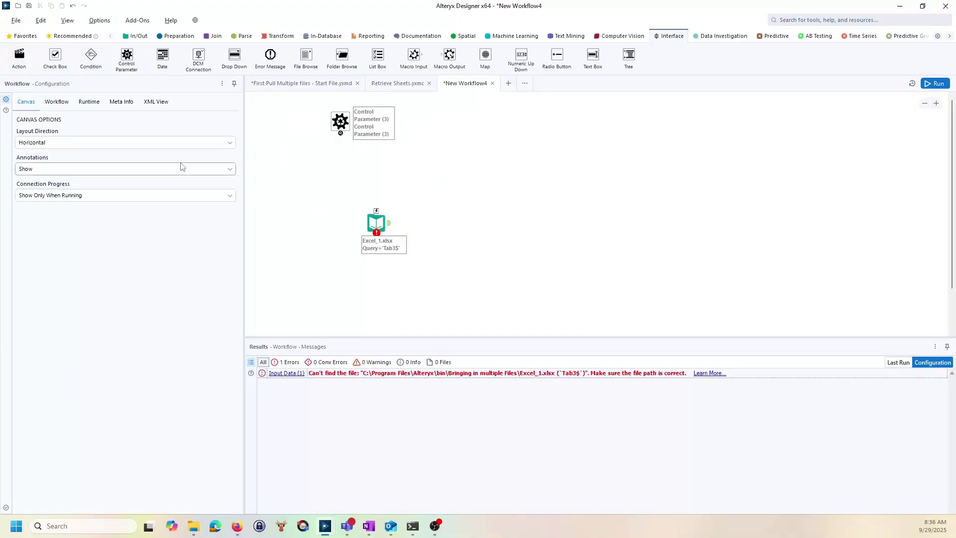
left_click(53, 102)
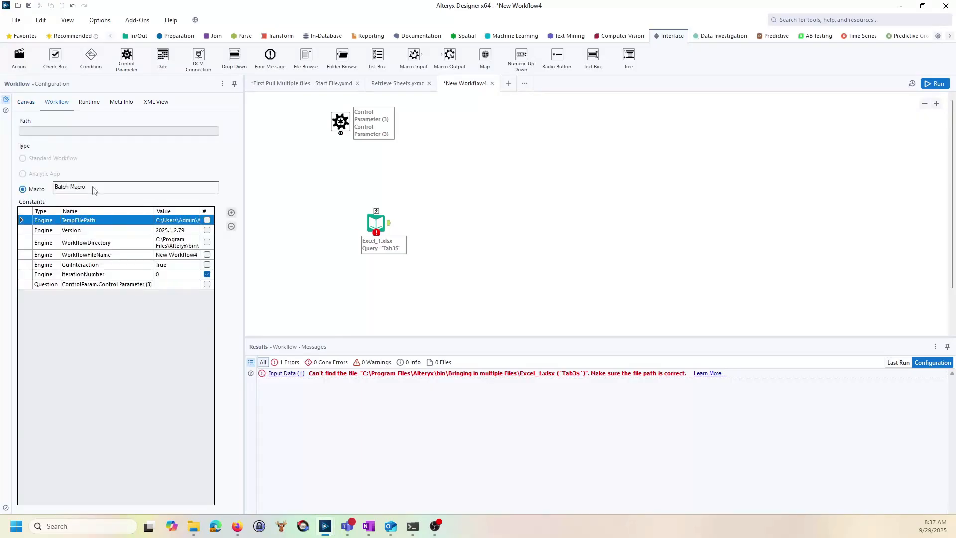
Save the macro as Bring in data.yxmc in the Alteryx Macro Training 3 - Batch Macro folder on drive Y.
left_click(16, 20)
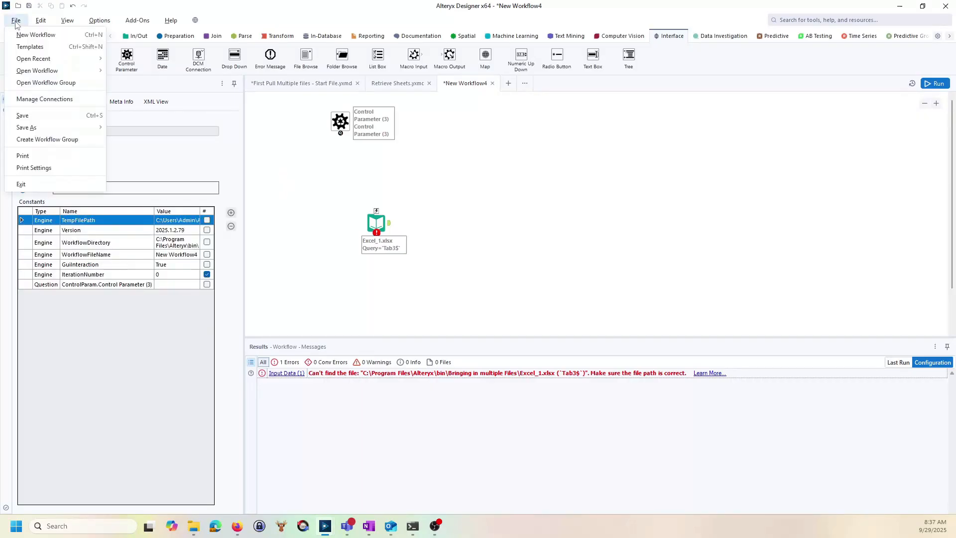
mouse_move(41, 128)
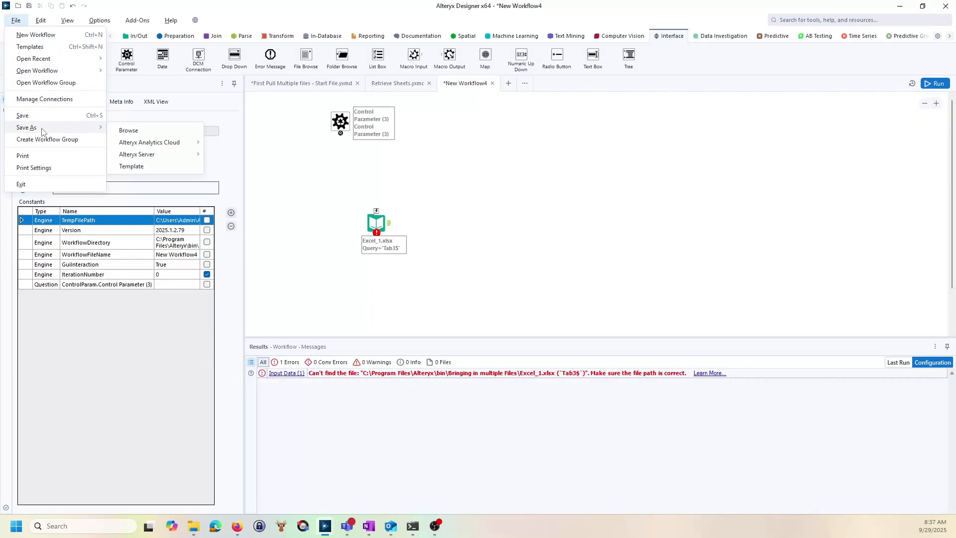
left_click(123, 132)
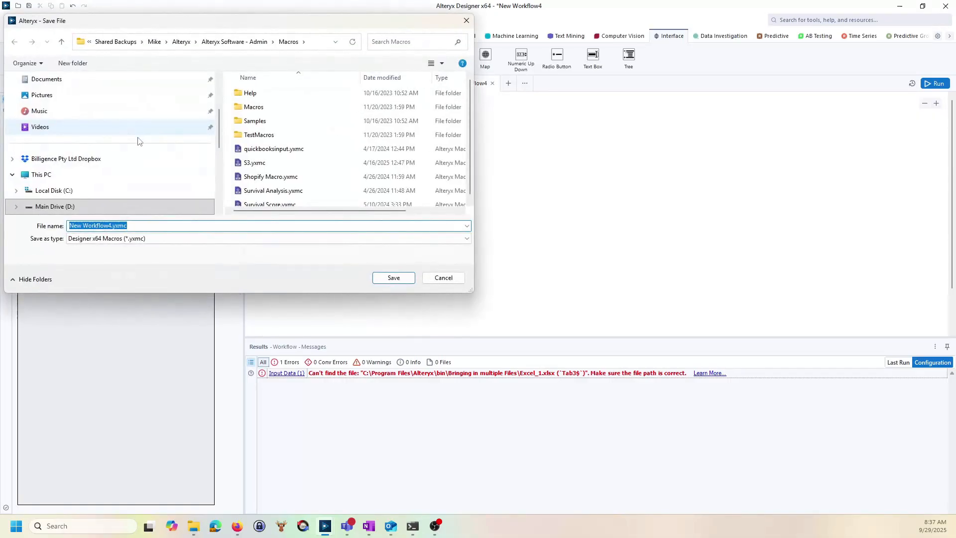
scroll(165, 167, "down", 1)
scroll(164, 167, "down", 2)
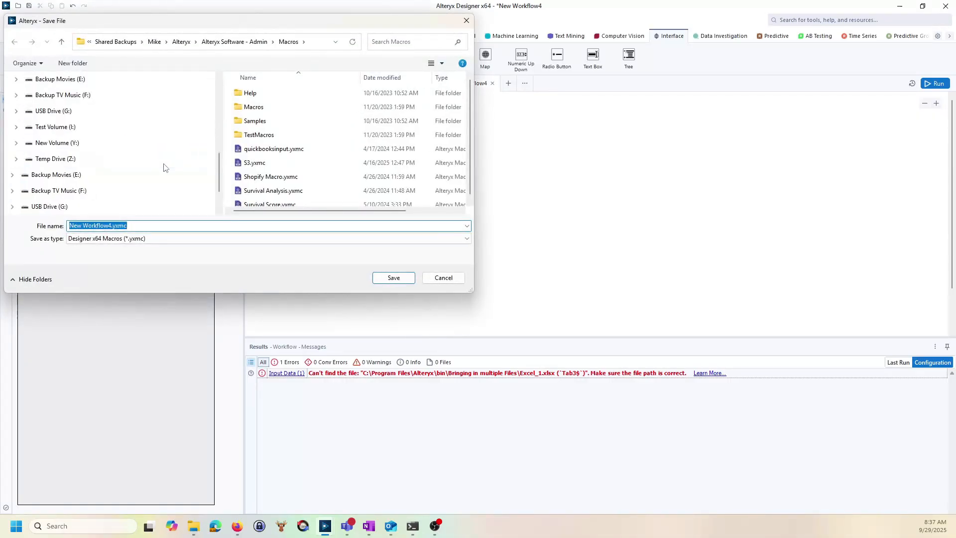
scroll(165, 168, "down", 1)
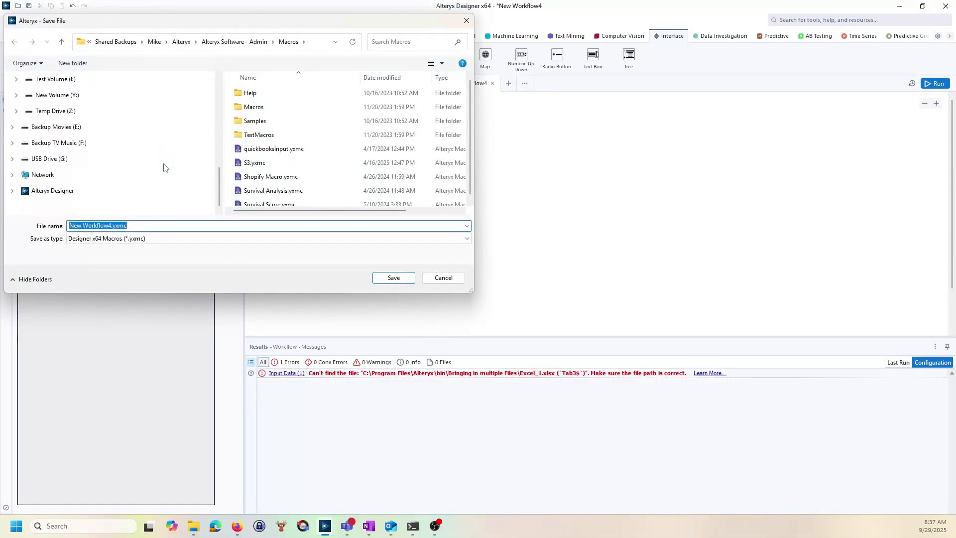
left_click(56, 100)
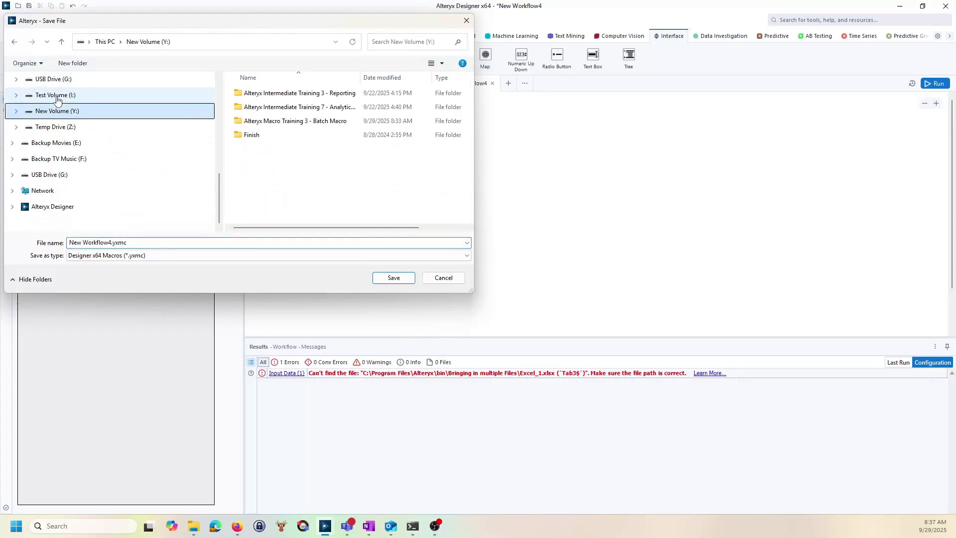
double_click(288, 122)
left_click(162, 245)
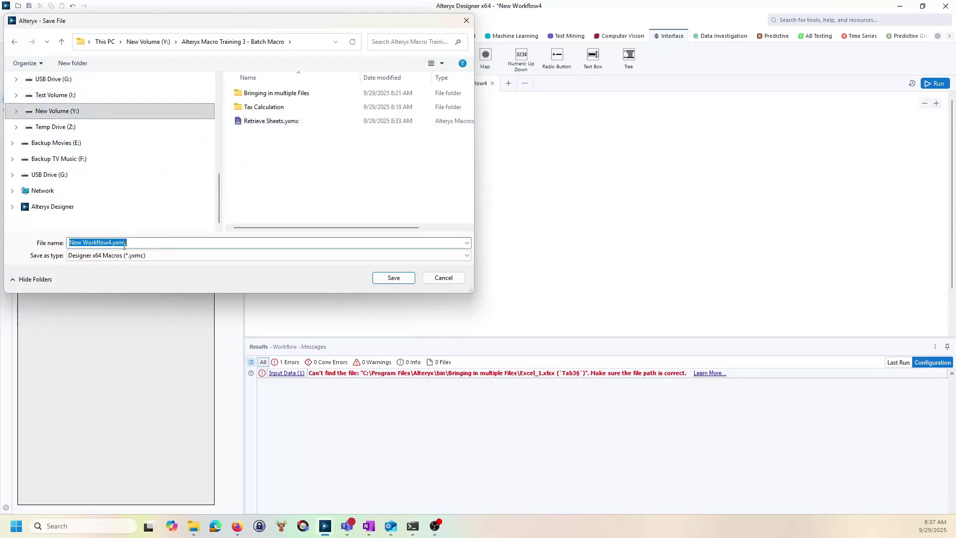
left_click_drag(112, 243, 11, 239)
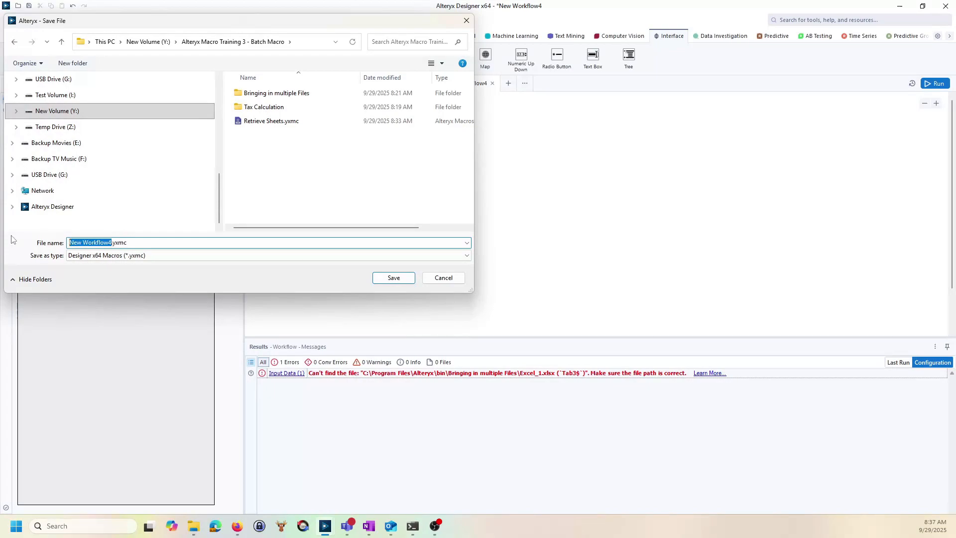
type("Bring in data")
left_click(393, 278)
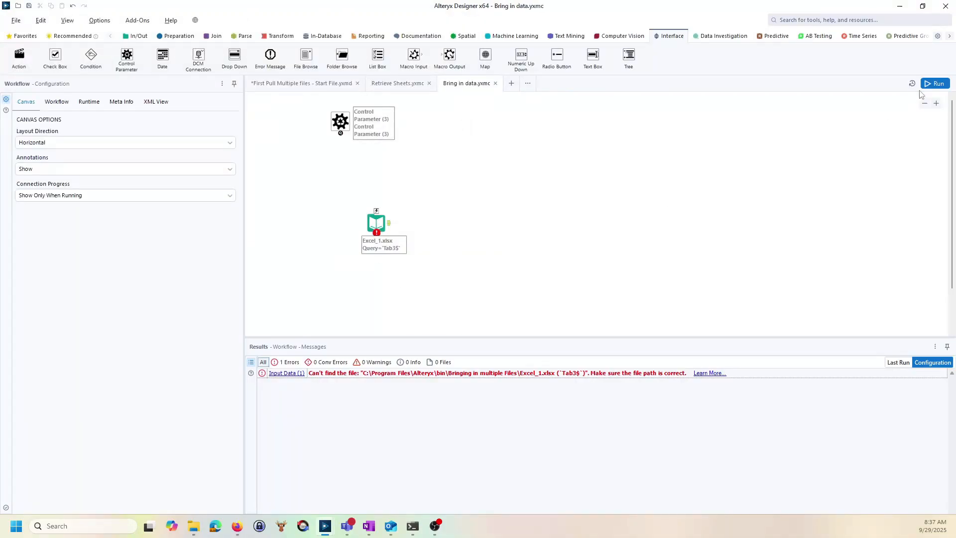
Run the macro and examine the Field1 records output by the Input Data tool.
left_click(930, 83)
left_click(377, 223)
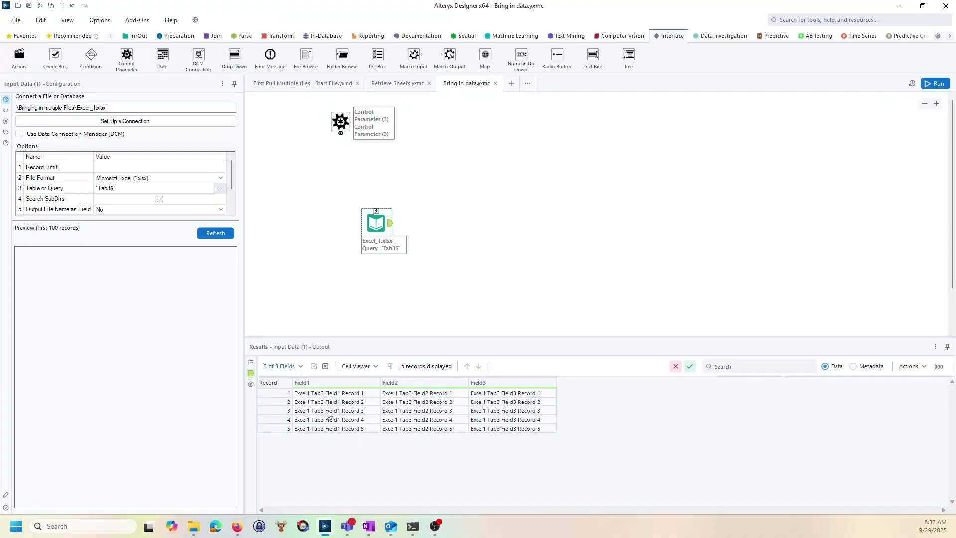
left_click(306, 394)
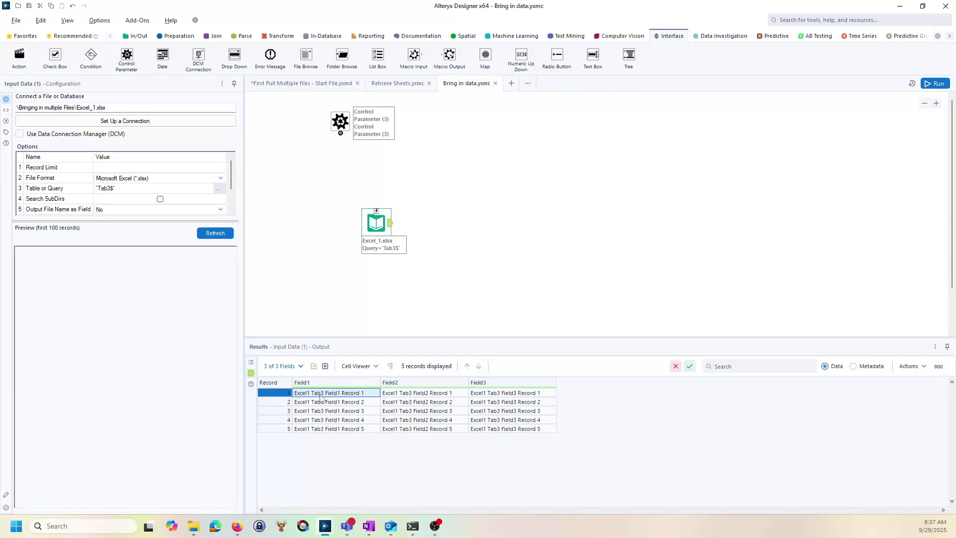
left_click_drag(361, 397, 361, 431)
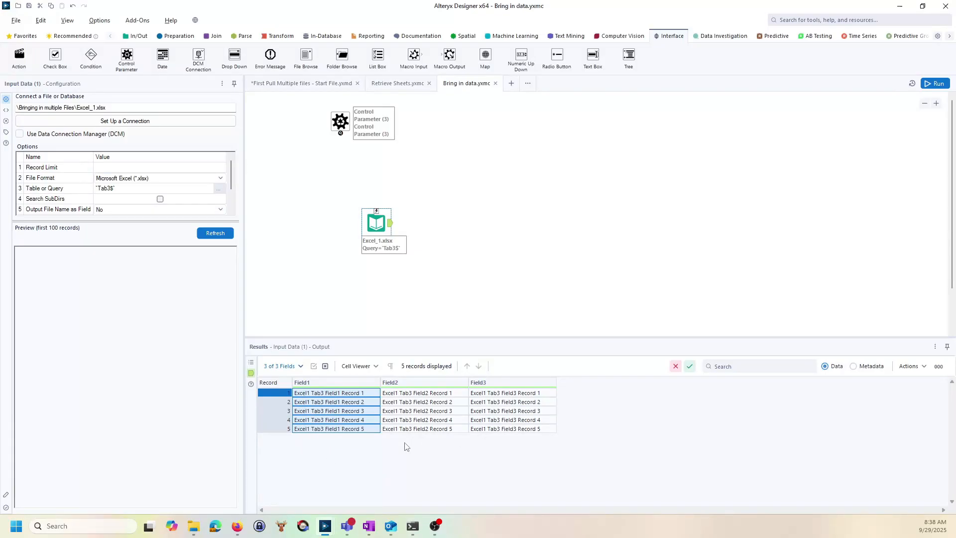
Reposition the Input Data tool, connect a Macro Output tool after it, and set the output's anchor abbreviation to O.
left_click_drag(380, 224, 361, 241)
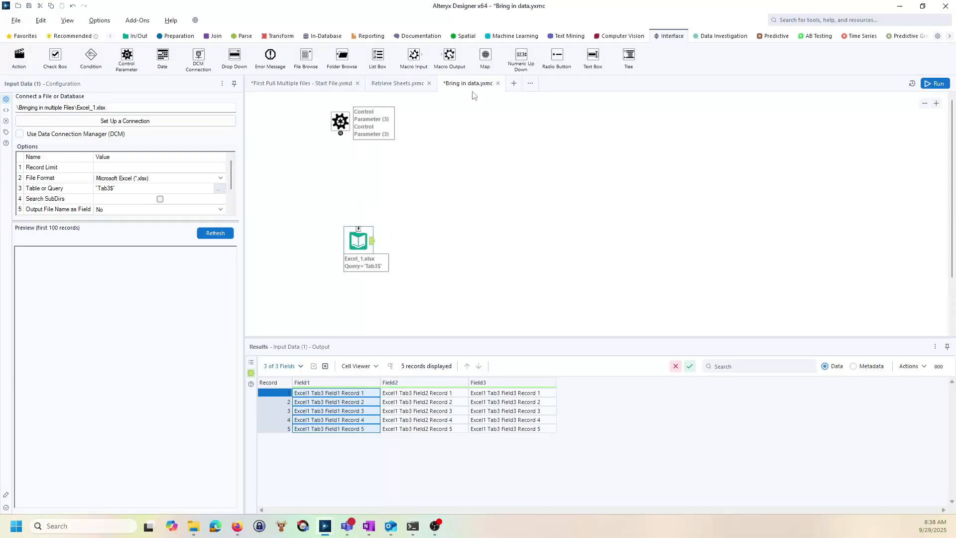
left_click_drag(449, 54, 467, 243)
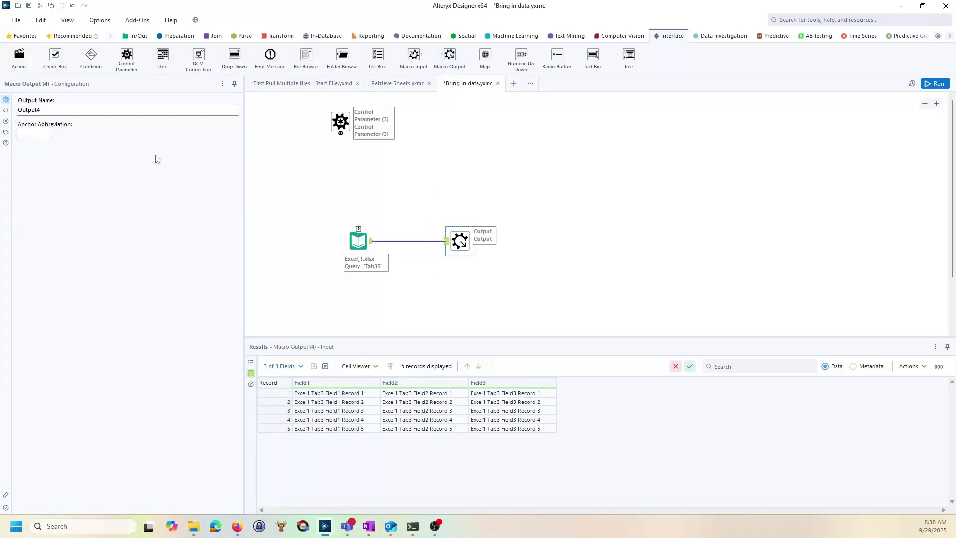
left_click(38, 134)
Connect the Control Parameter to the Input Data tool and set the resulting action to update the File value.
left_click_drag(341, 133, 359, 229)
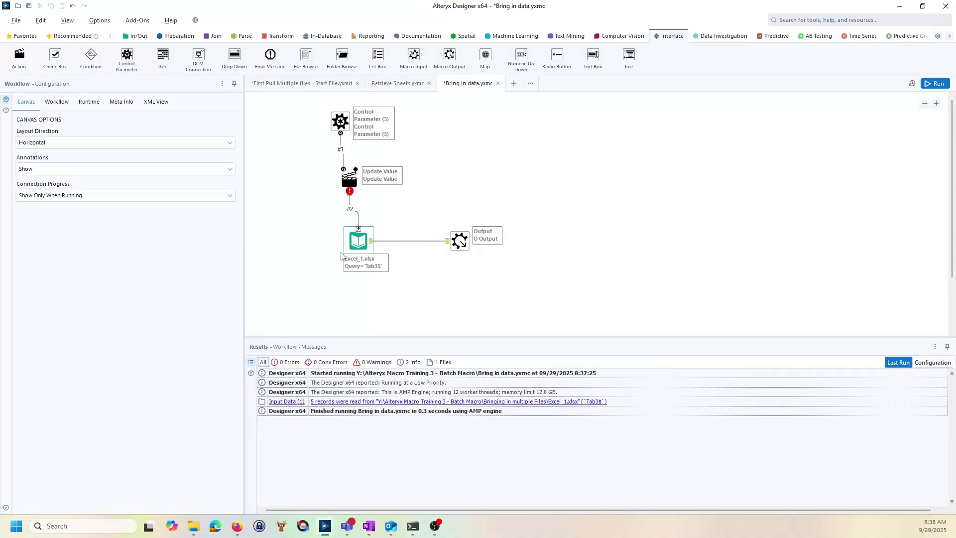
left_click(350, 181)
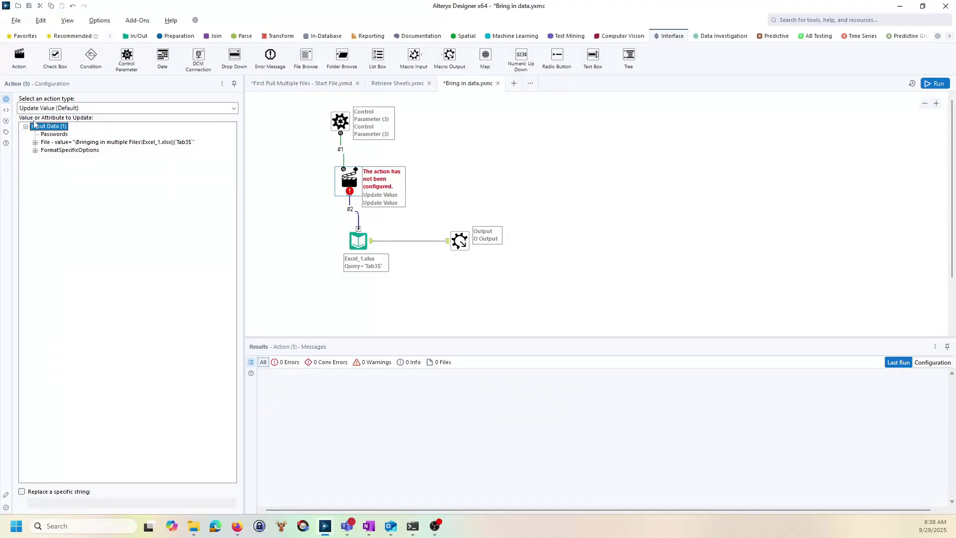
left_click(101, 143)
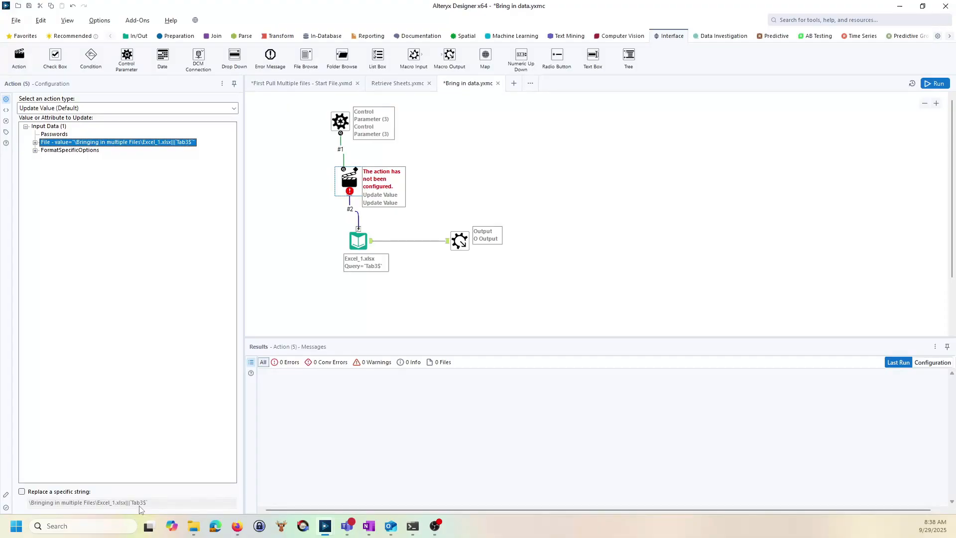
In the First Pull Multiple files workflow, widen the Retrieve Sheets results' FullpathSheets column and examine the full paths.
left_click(329, 82)
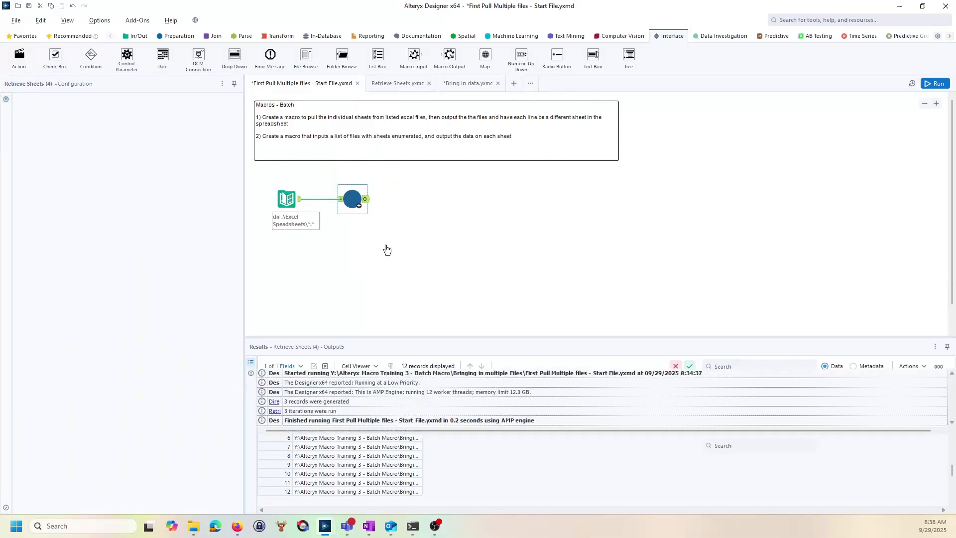
left_click(358, 201)
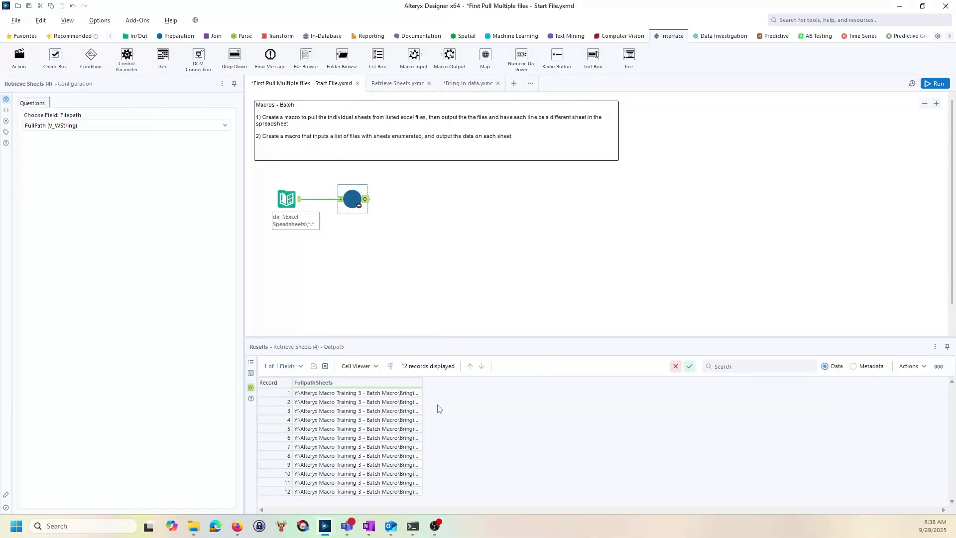
left_click_drag(423, 382, 691, 383)
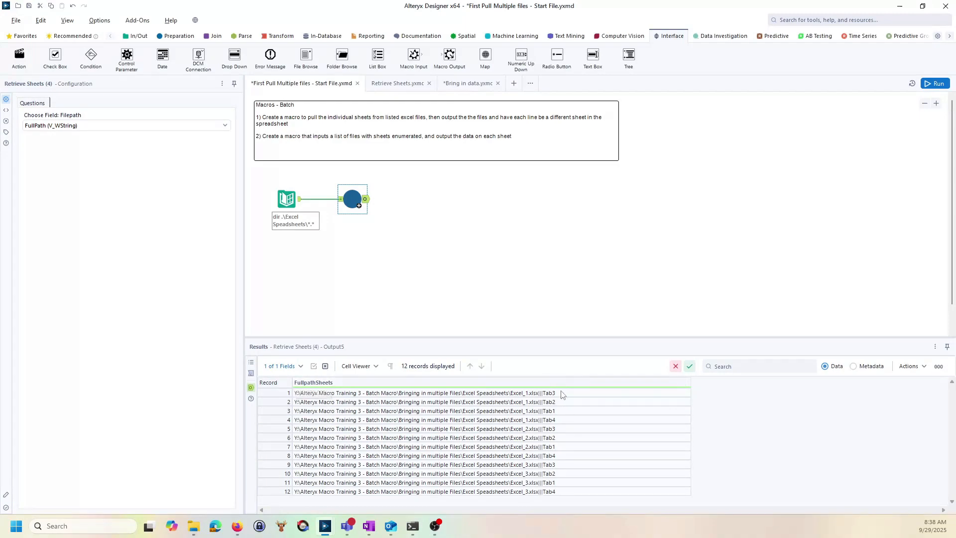
In the Bring in data macro, set the Control Parameter's label to Qualified Path.
left_click(471, 84)
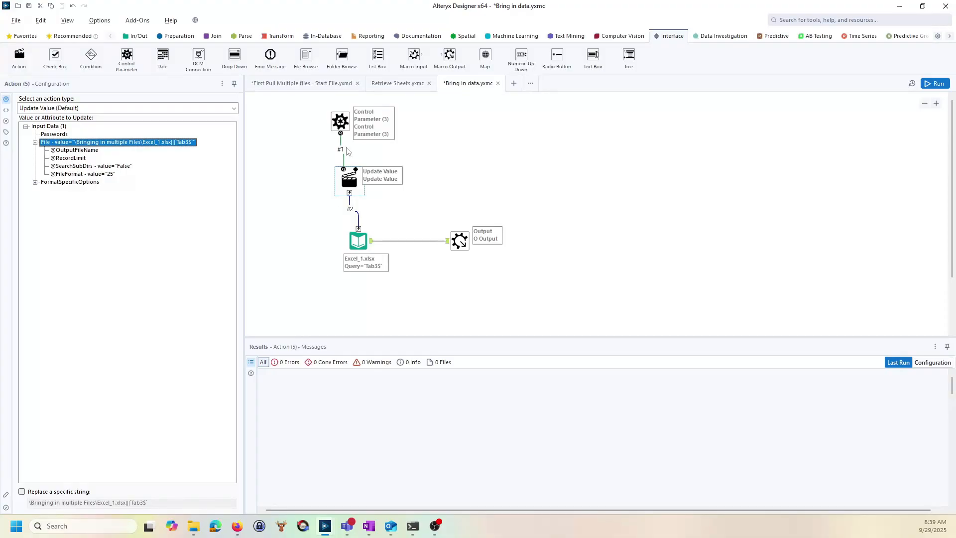
left_click(341, 122)
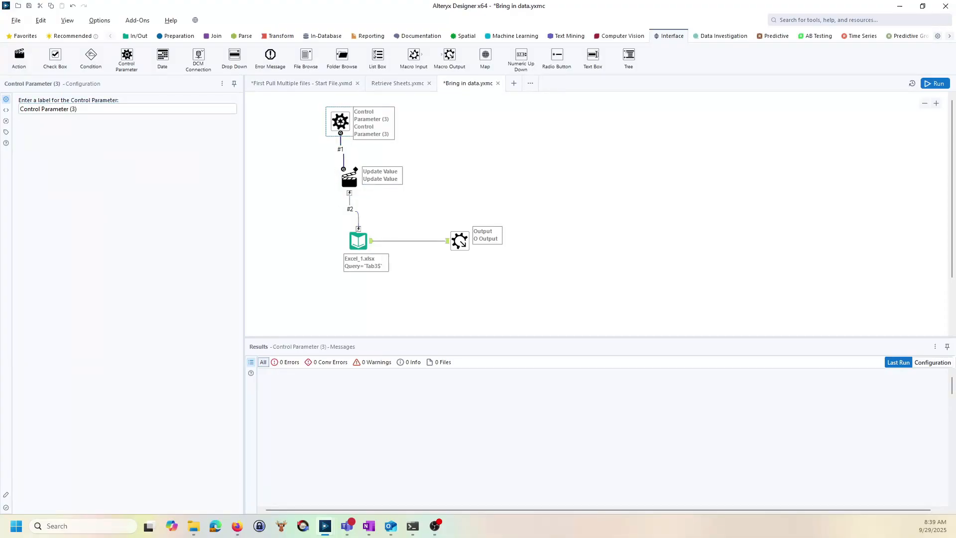
left_click_drag(93, 108, 20, 108)
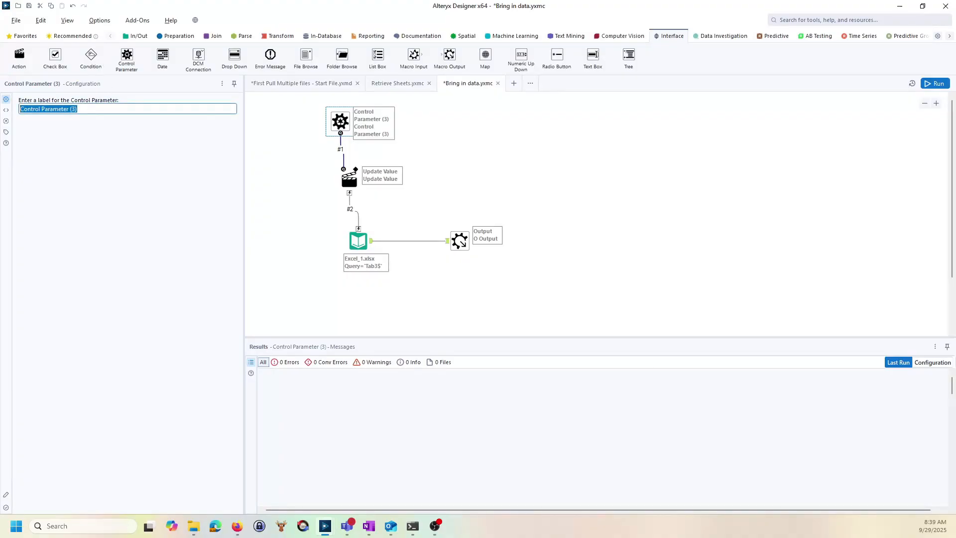
type("Qualified Path")
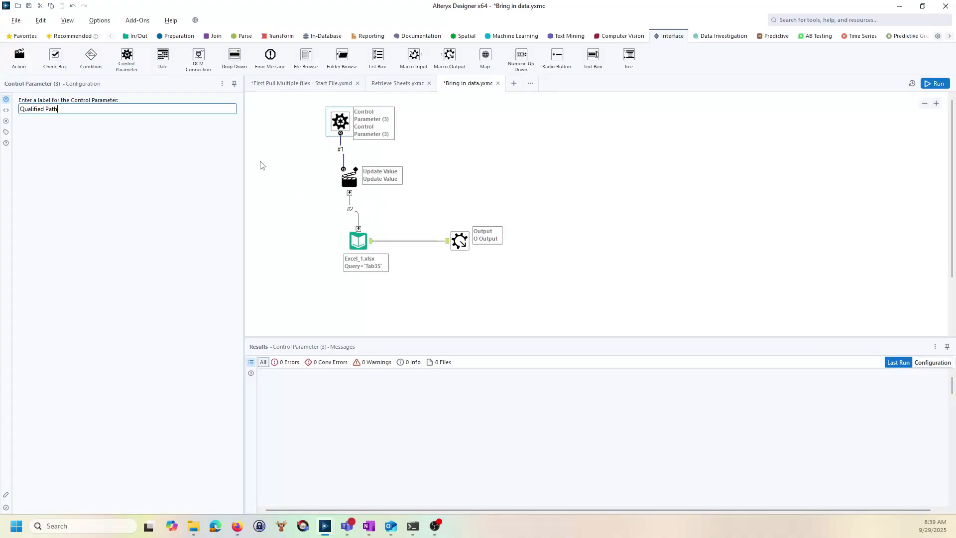
Set the macro's output mode to Auto Configure by Name in the Interface Designer properties, and collapse the Interface Designer.
left_click(68, 21)
left_click(90, 81)
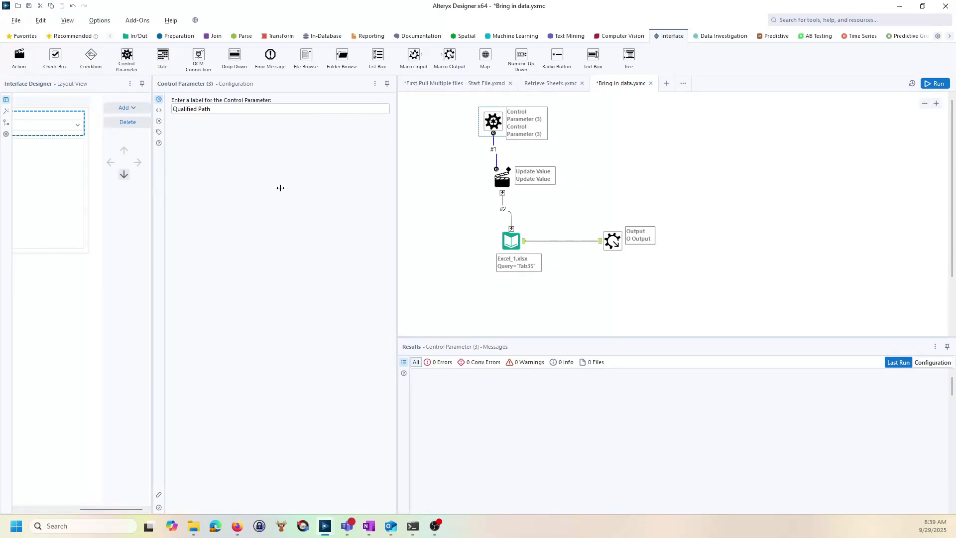
left_click_drag(280, 188, 345, 175)
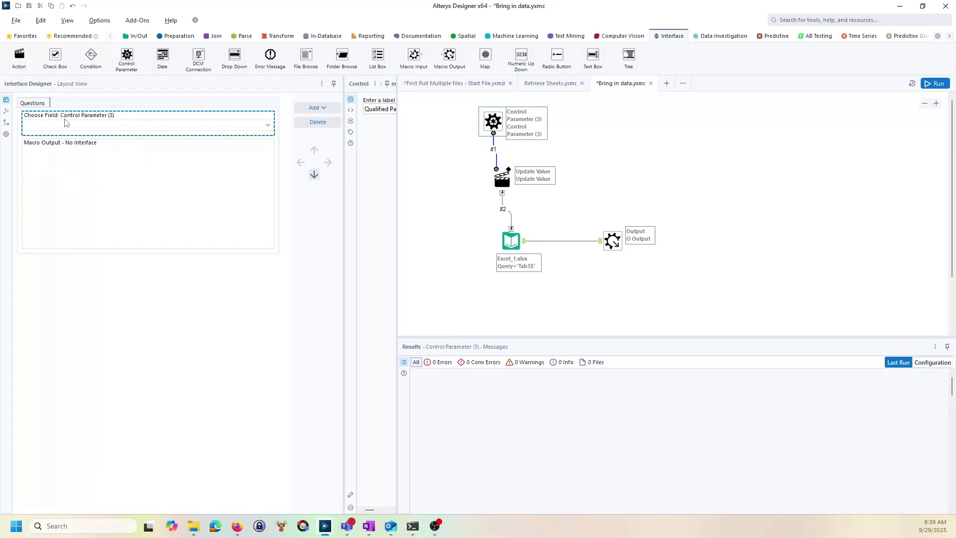
left_click(6, 134)
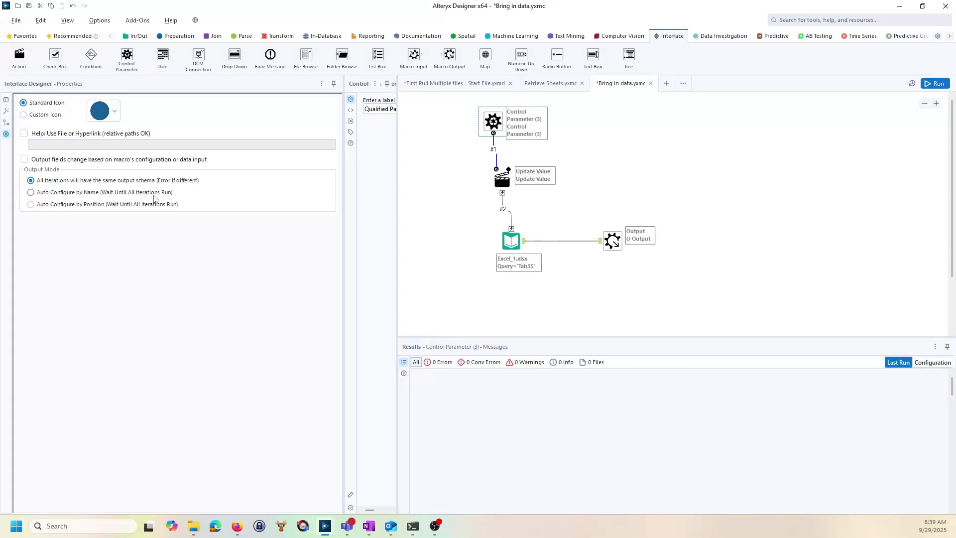
left_click(31, 193)
left_click(444, 228)
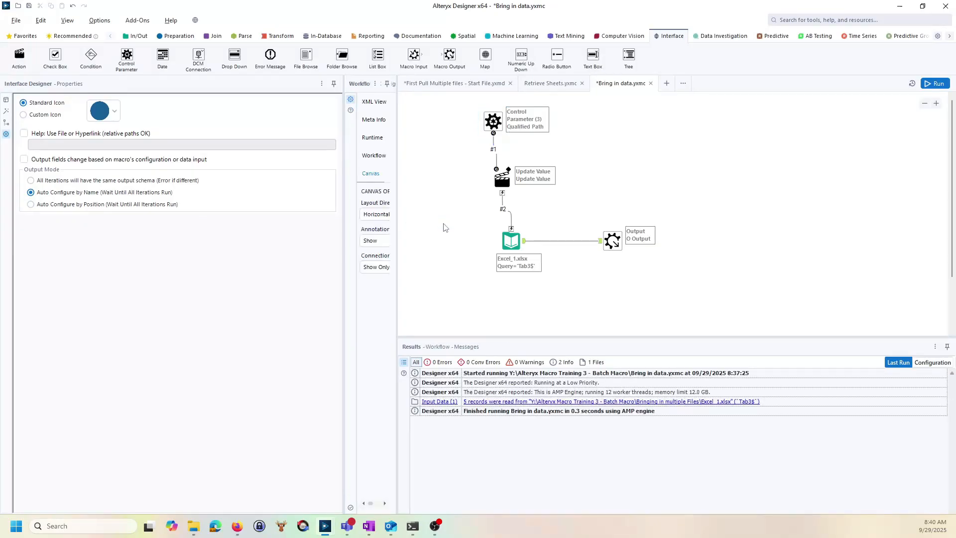
left_click(334, 84)
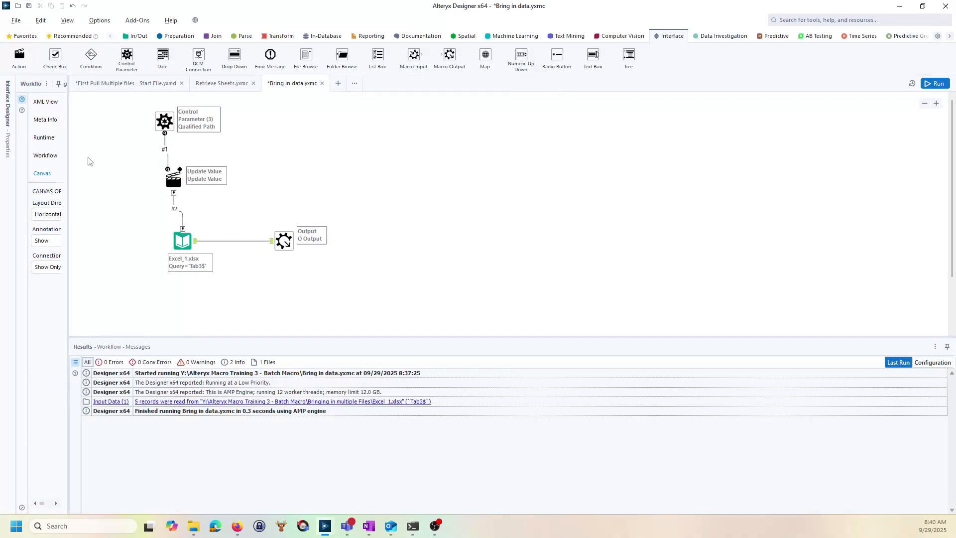
left_click_drag(67, 159, 191, 165)
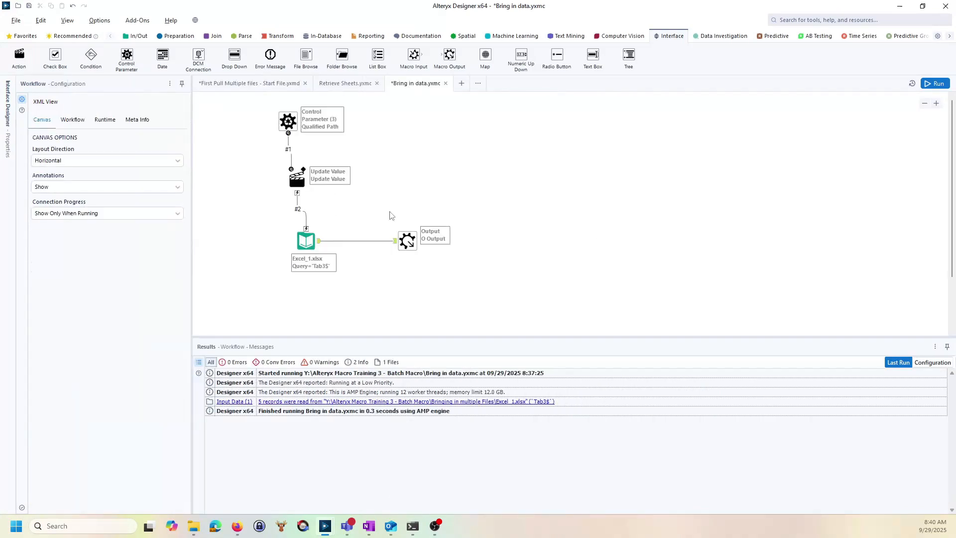
Run the Bring in data macro and save it.
left_click(931, 84)
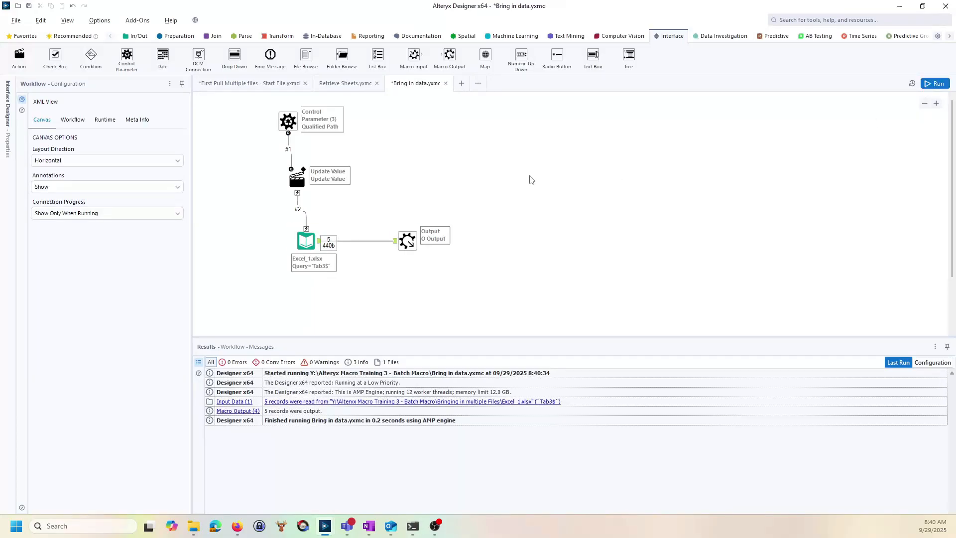
left_click(28, 6)
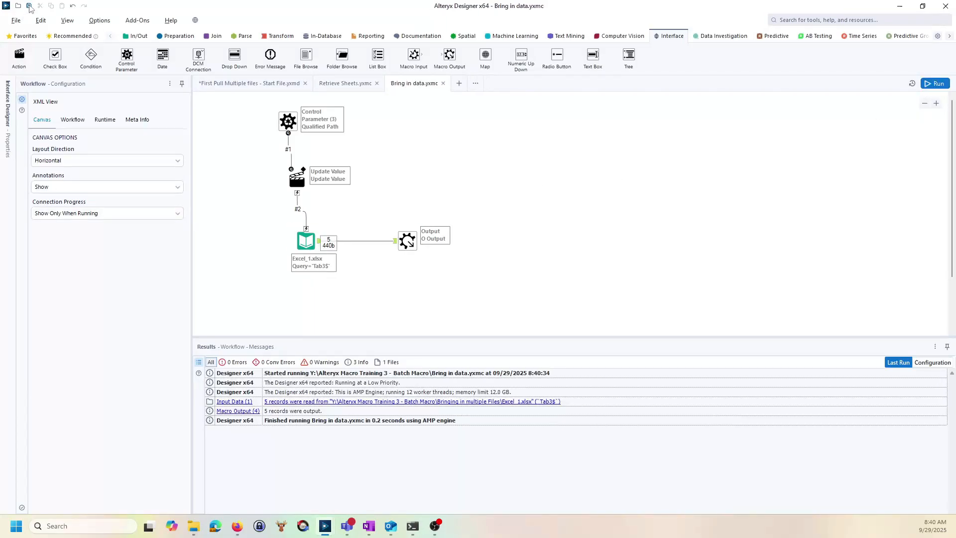
Insert the Bring in data macro into the First Pull Multiple files workflow and connect it after the Retrieve Sheets macro.
left_click(256, 86)
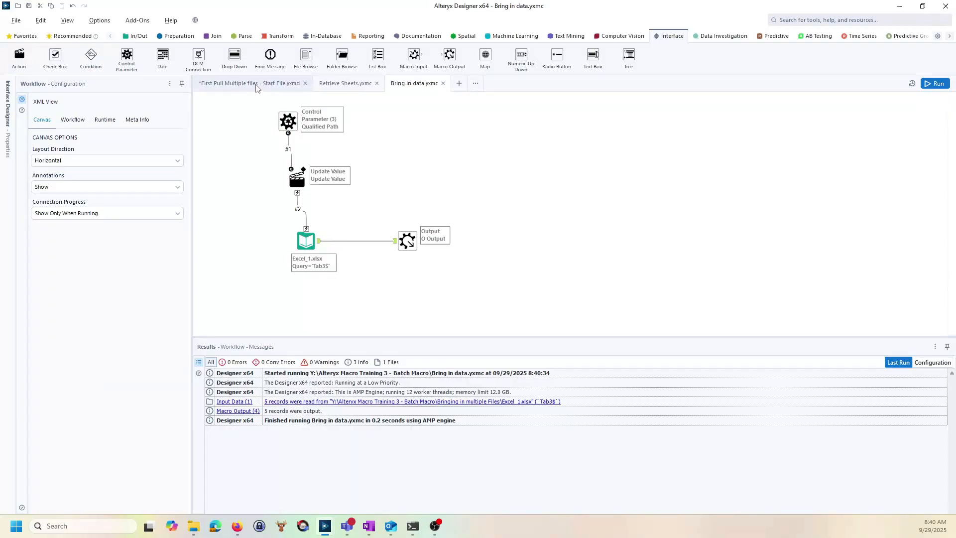
right_click(374, 207)
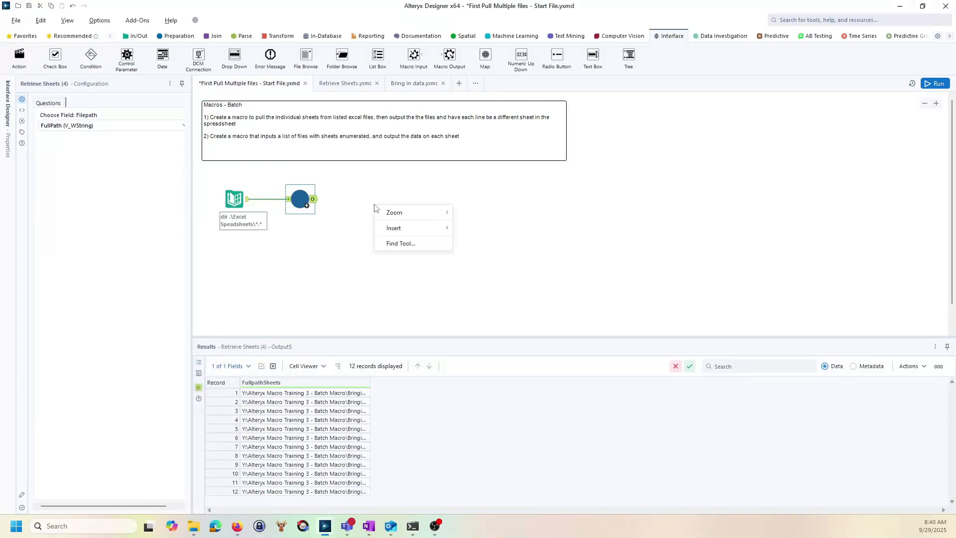
mouse_move(413, 229)
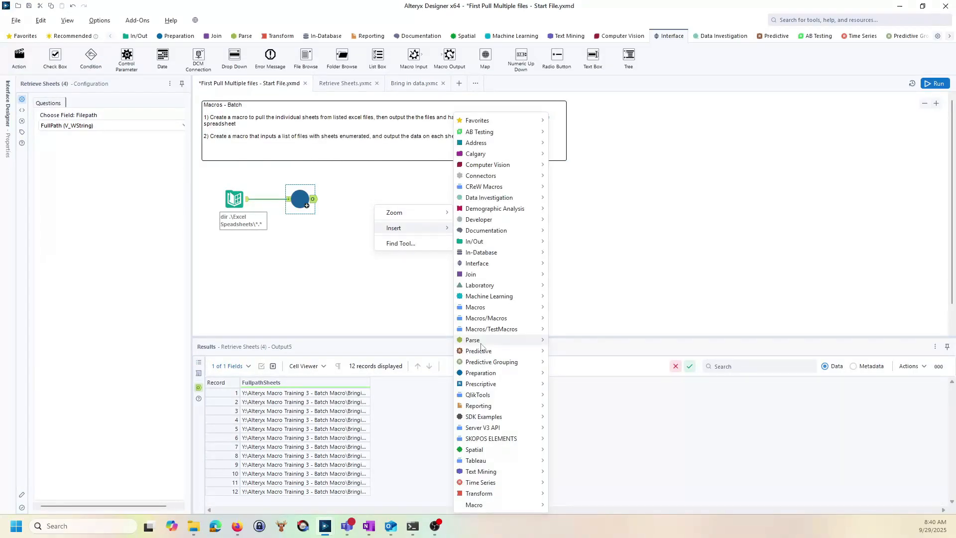
mouse_move(495, 506)
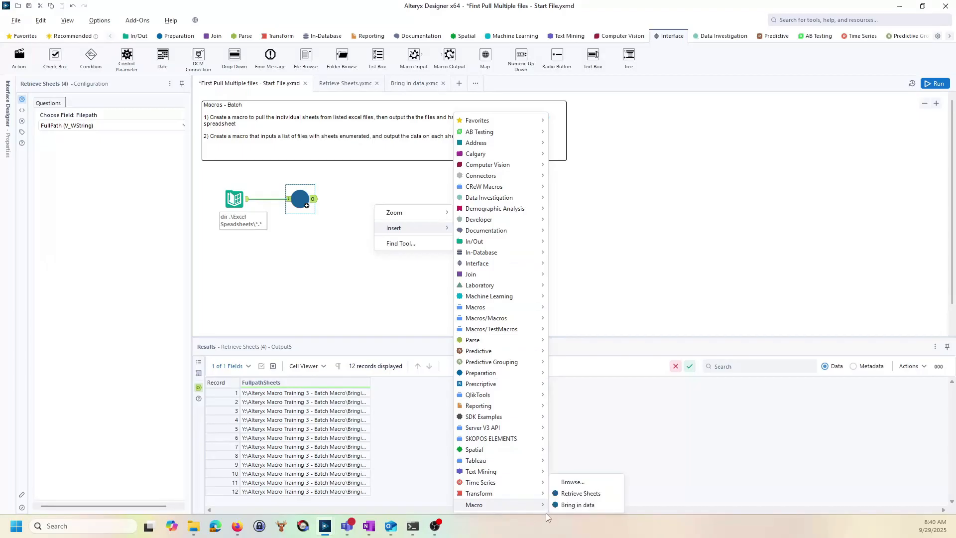
left_click(579, 506)
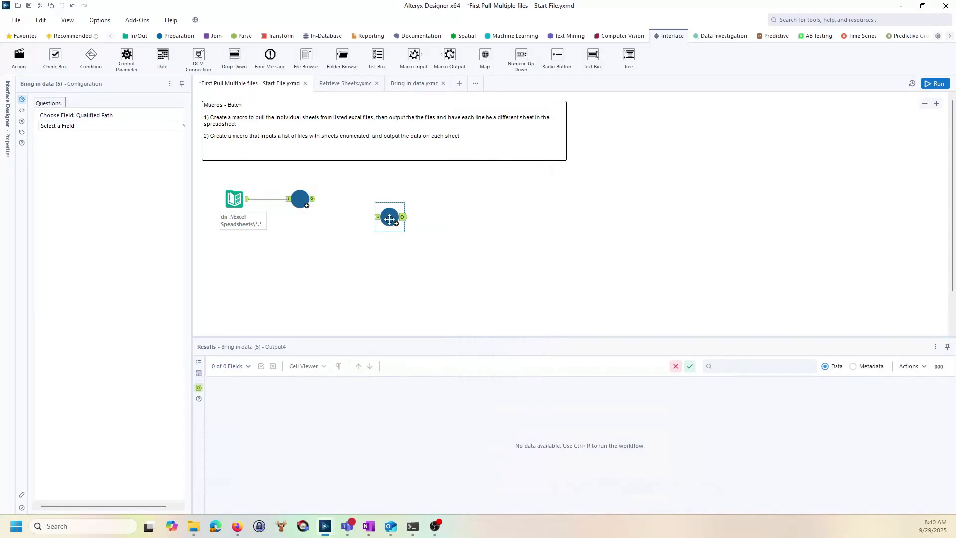
left_click_drag(390, 218, 366, 198)
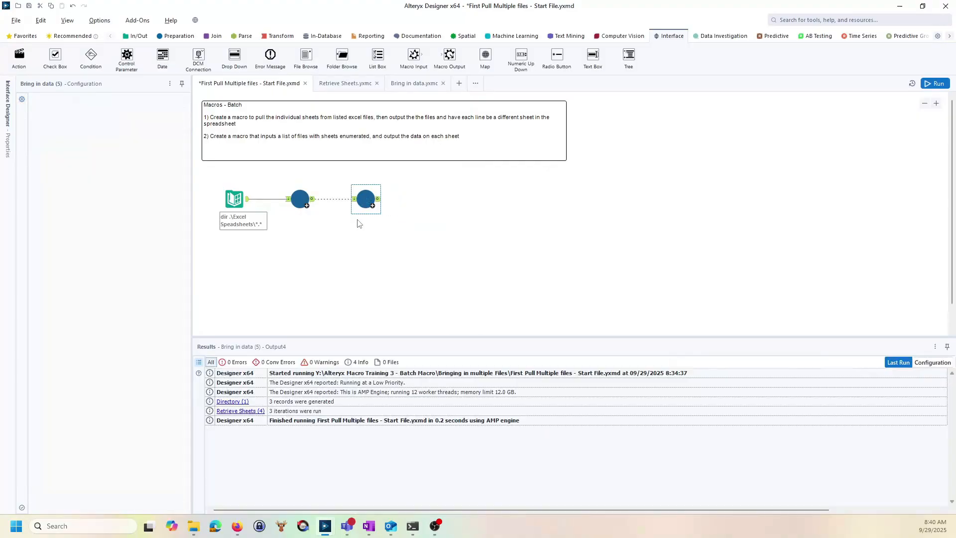
Map the Bring in data macro's Qualified Path parameter to the FullpathSheets field and run the workflow.
scroll(328, 205, "up", 3)
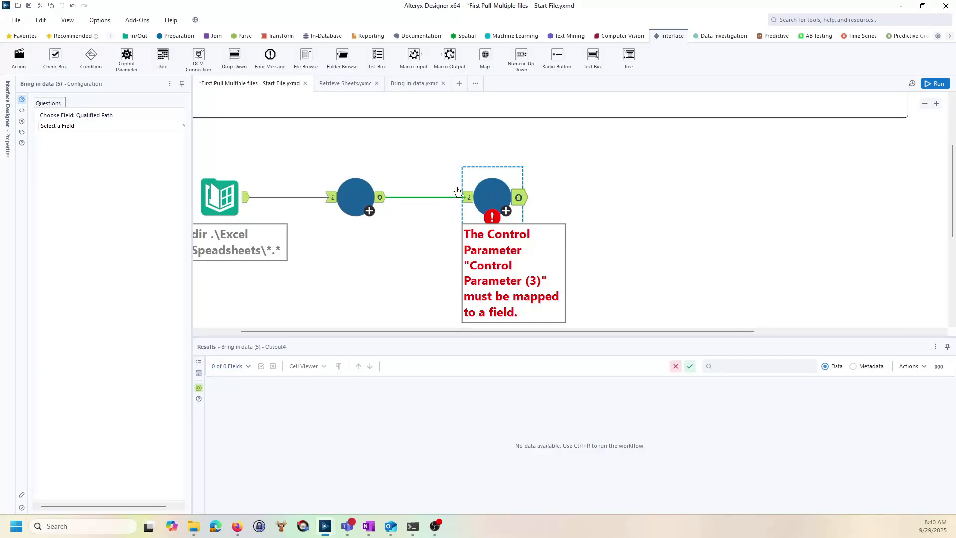
left_click(371, 199)
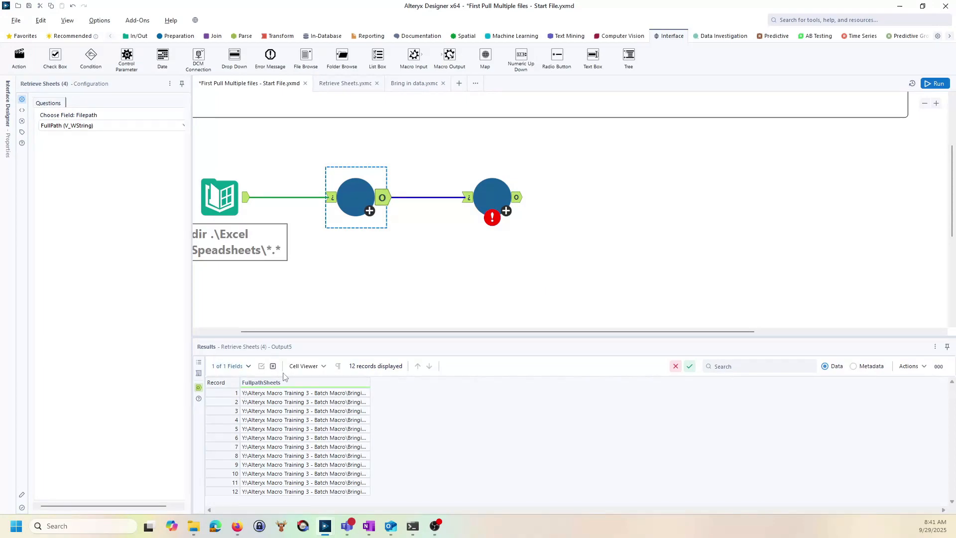
left_click(485, 204)
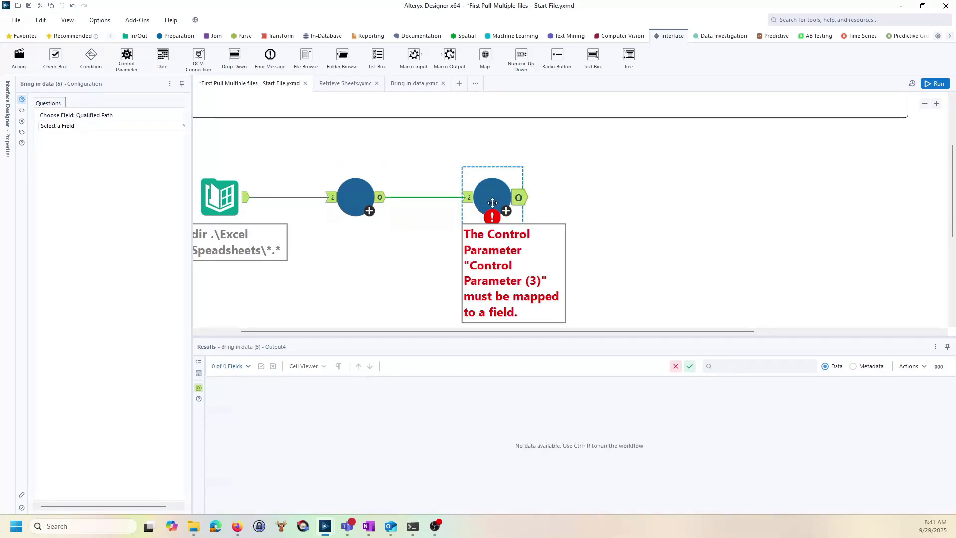
left_click(86, 126)
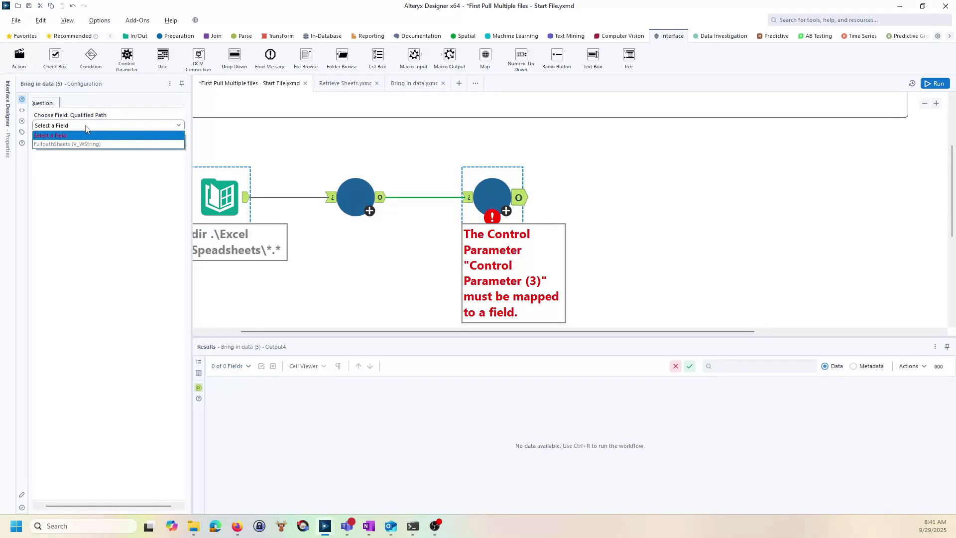
left_click(84, 144)
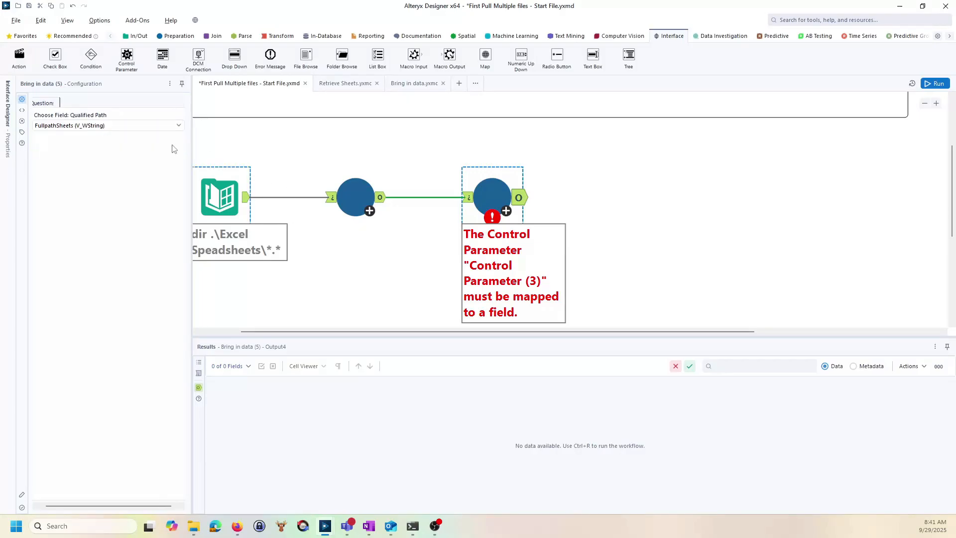
left_click(937, 84)
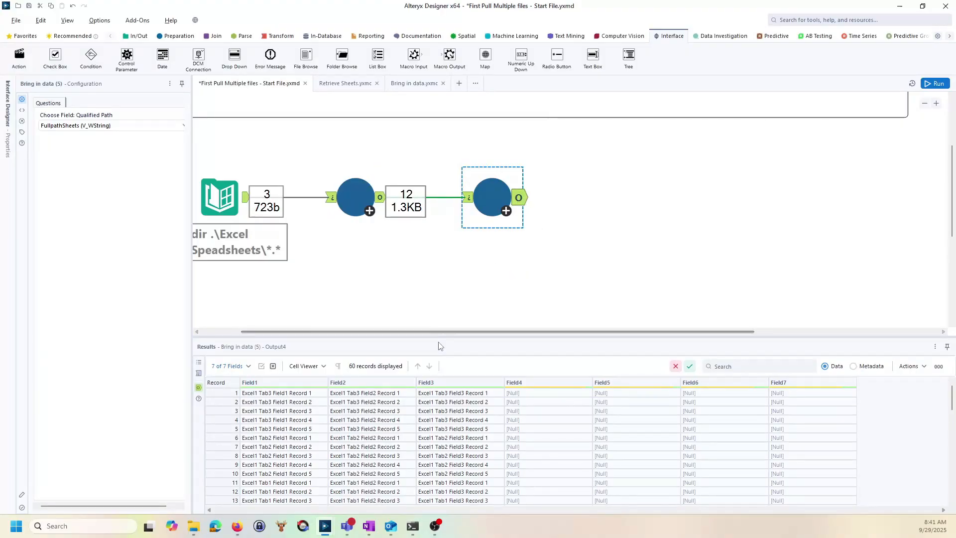
Enlarge the results area and examine the Bring in data output for the records and differing fields of each Excel file's tabs.
left_click_drag(439, 343, 443, 296)
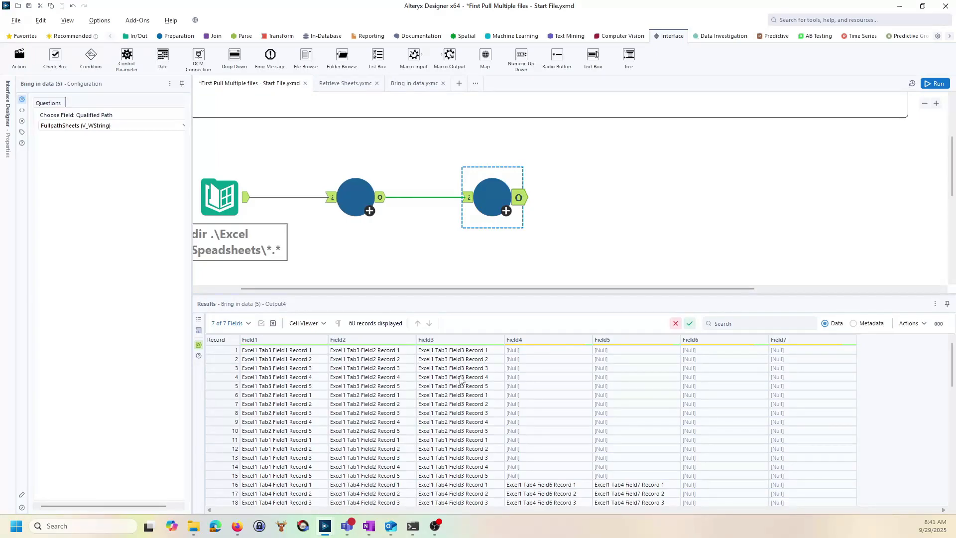
scroll(461, 380, "down", 2)
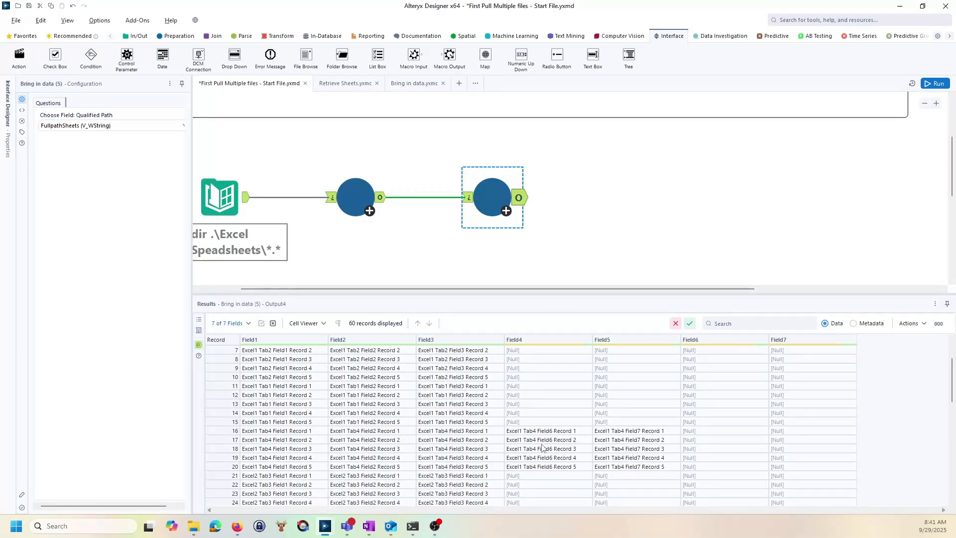
scroll(542, 448, "down", 3)
scroll(434, 448, "down", 9)
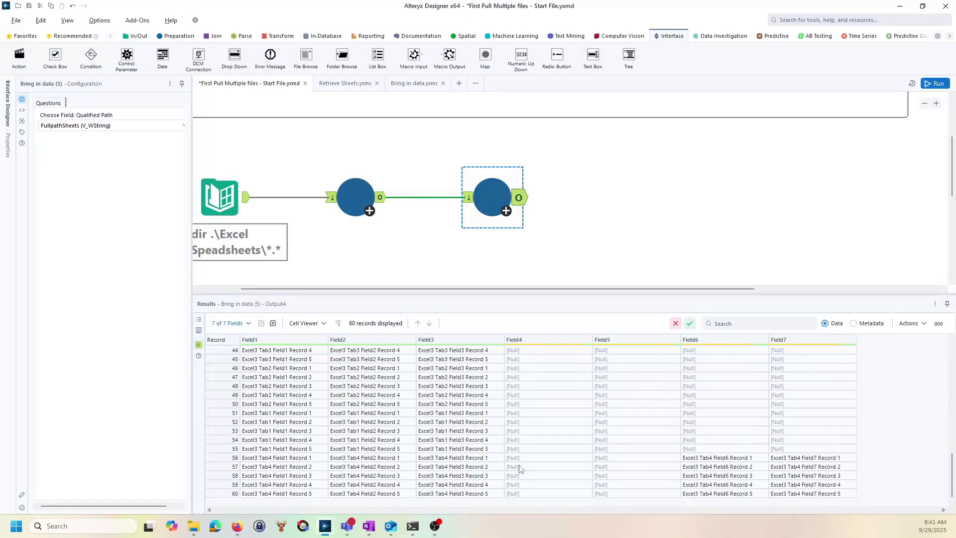
scroll(518, 466, "up", 5)
scroll(518, 464, "down", 2)
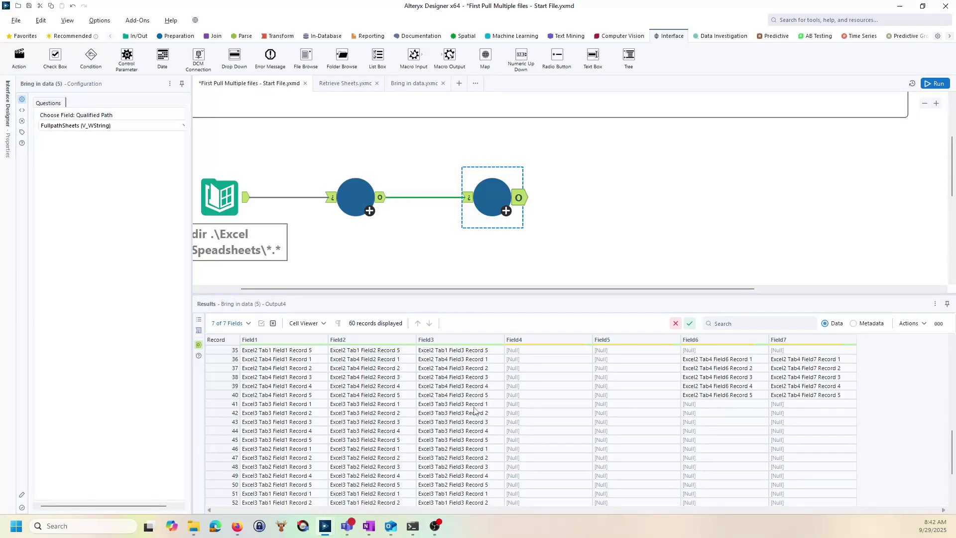
scroll(474, 410, "down", 3)
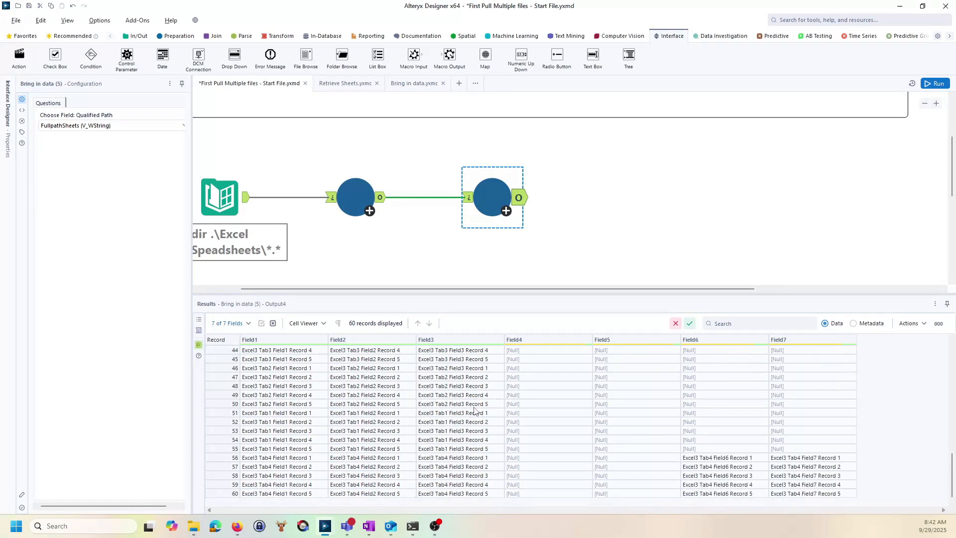
scroll(474, 410, "up", 9)
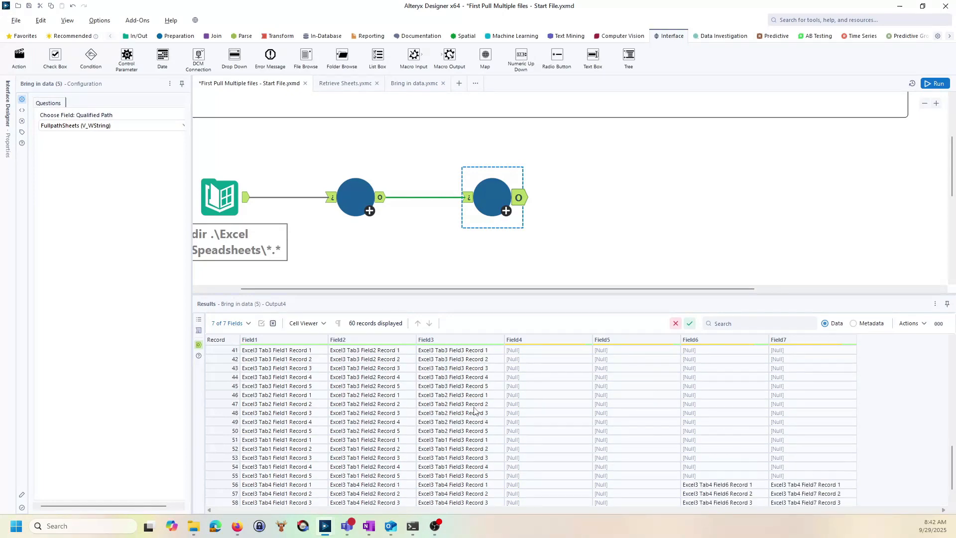
scroll(474, 410, "up", 1)
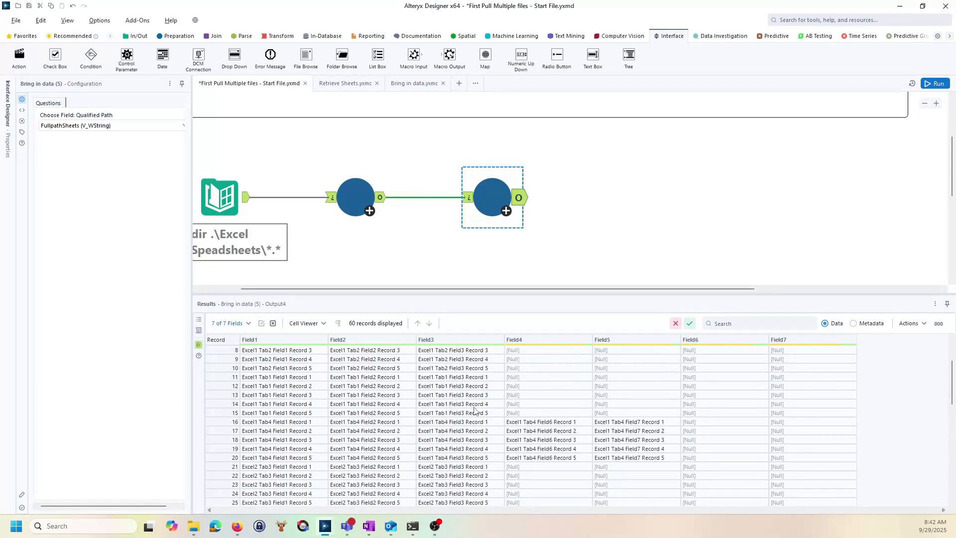
left_click_drag(476, 289, 436, 289)
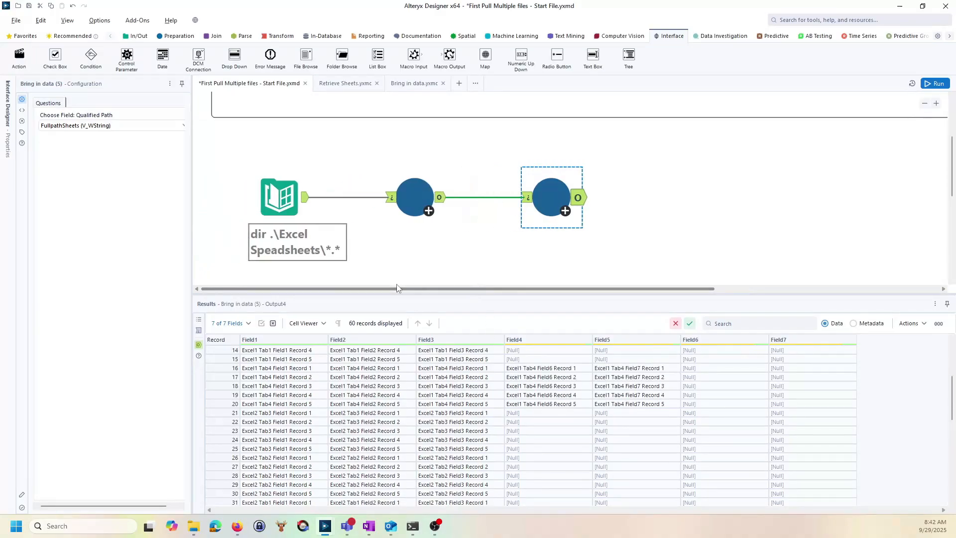
Set the Directory tool's file specification to *.xlsx, include subdirectories, and run the workflow.
left_click(275, 199)
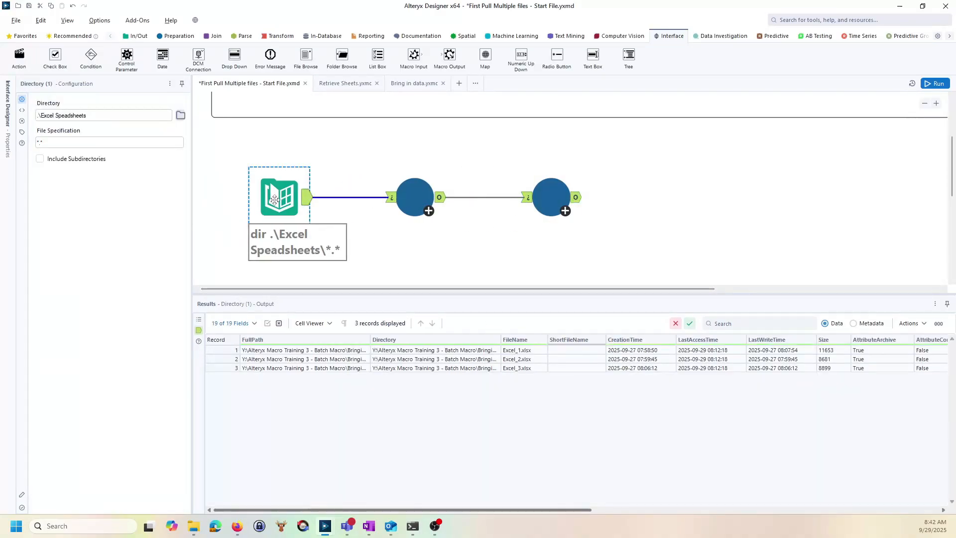
left_click(40, 159)
left_click(57, 143)
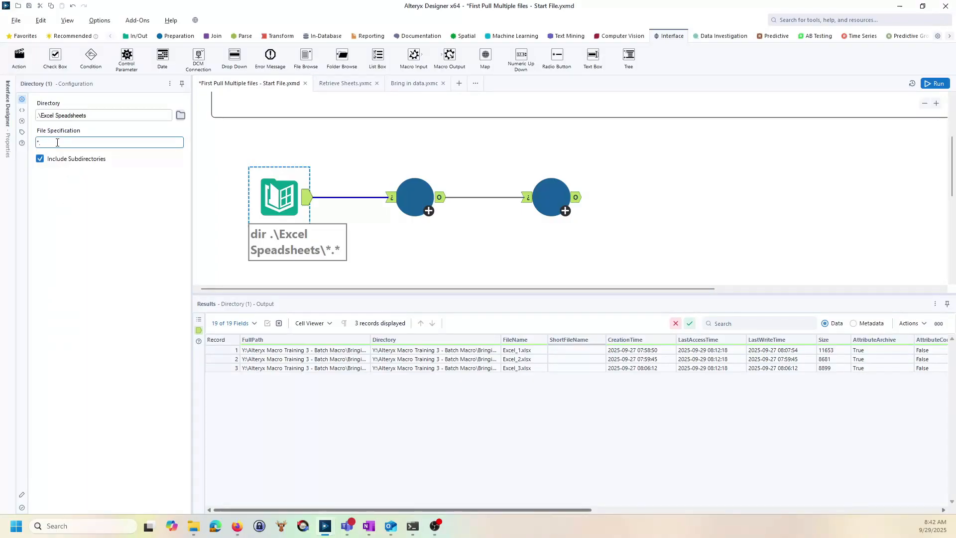
type("xlsx")
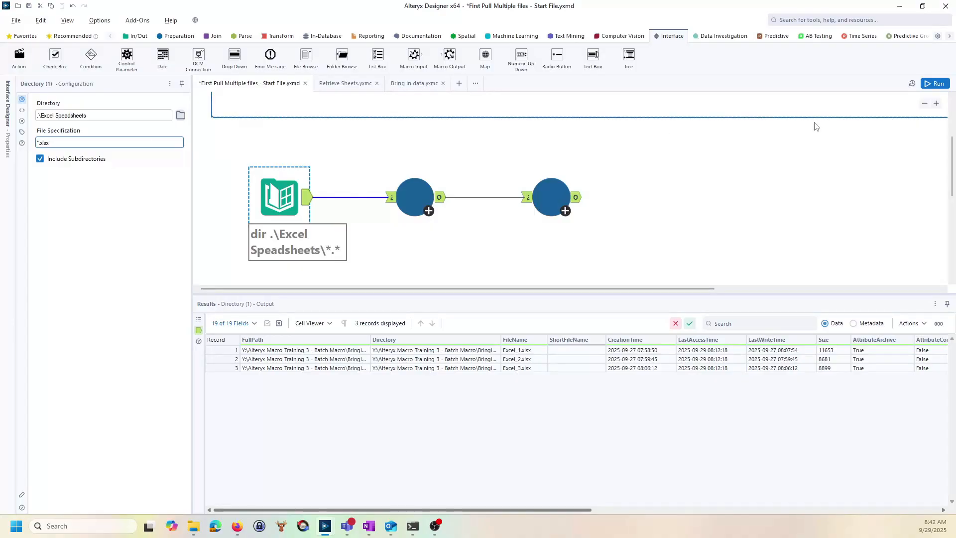
left_click(936, 84)
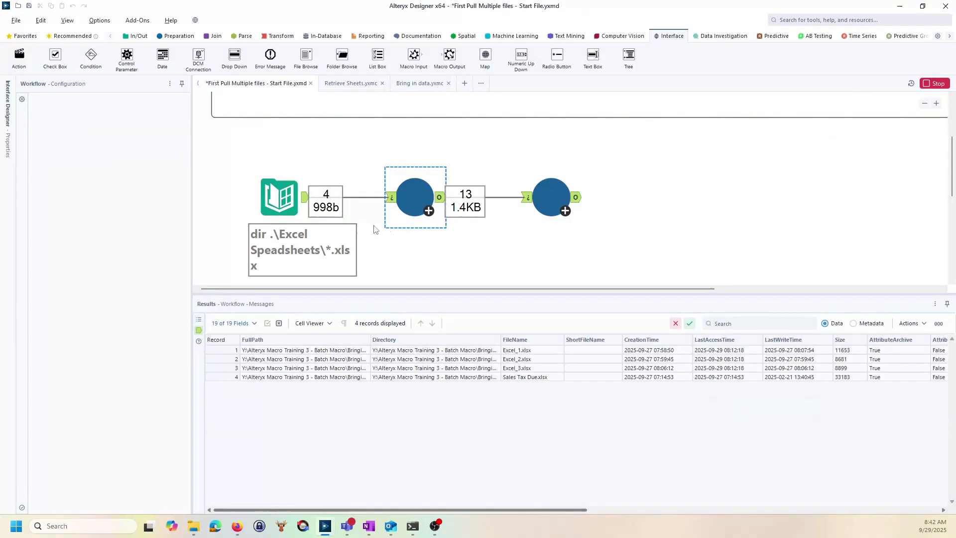
Examine the Directory output for Sales Tax Due.xlsx and the Bring in data output for that file's fields and records.
left_click(527, 377)
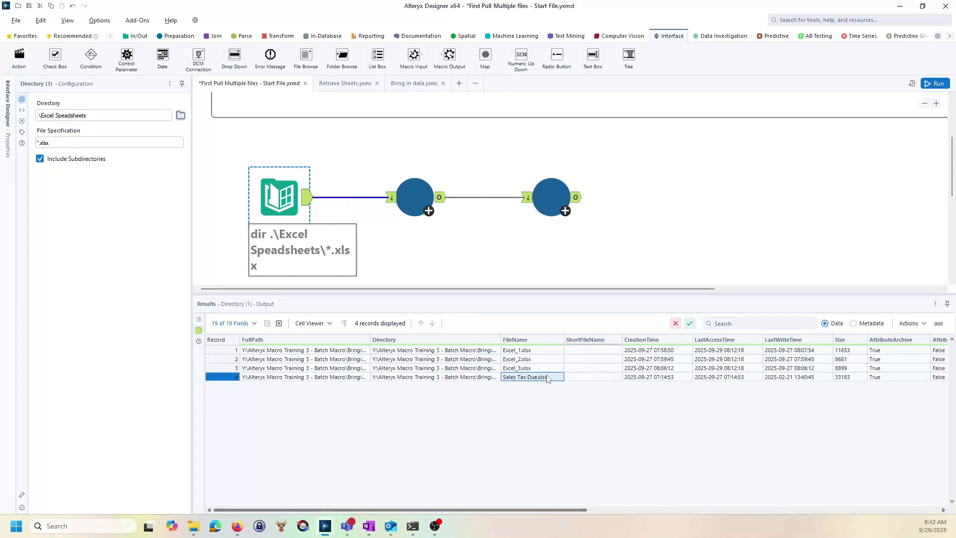
left_click(578, 200)
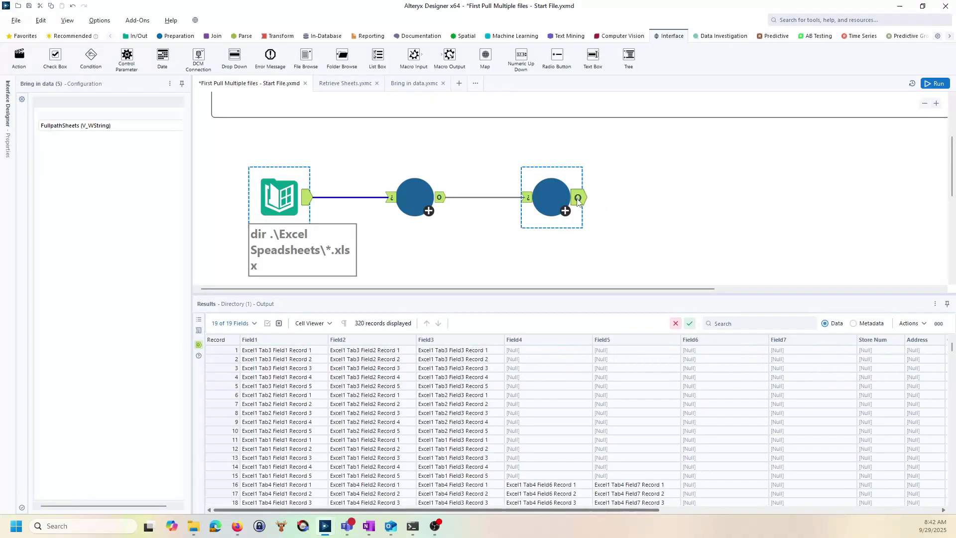
left_click_drag(577, 513, 869, 535)
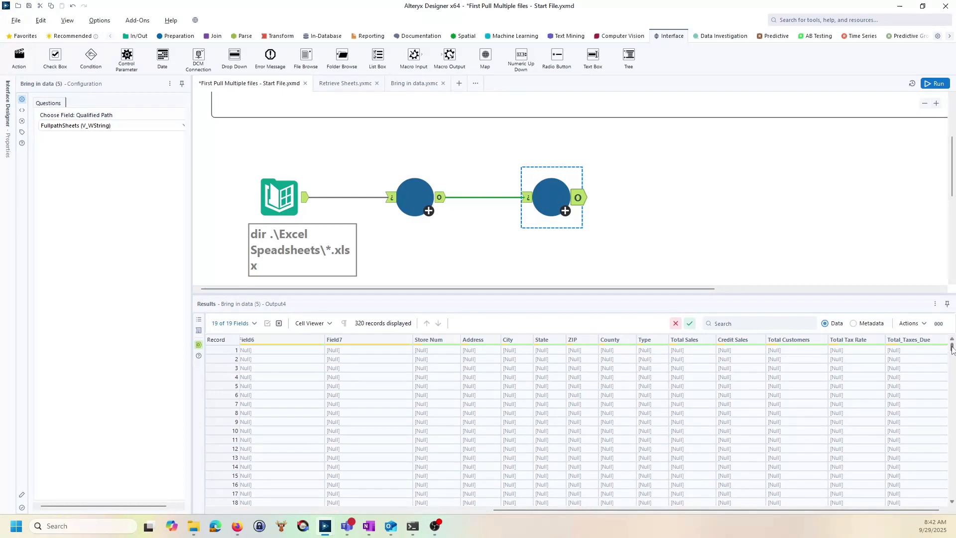
left_click_drag(951, 349, 952, 370)
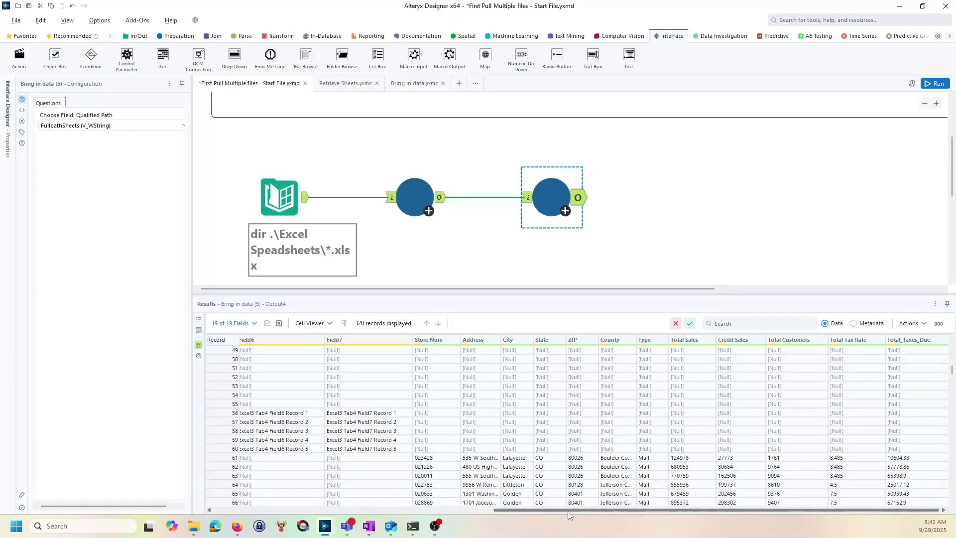
scroll(570, 512, "down", 4)
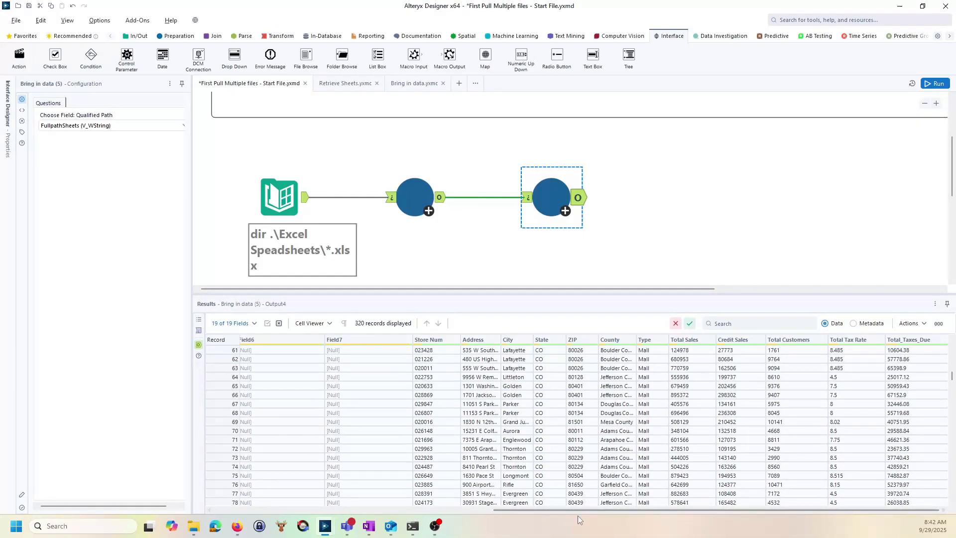
left_click_drag(582, 510, 643, 537)
scroll(655, 468, "down", 20)
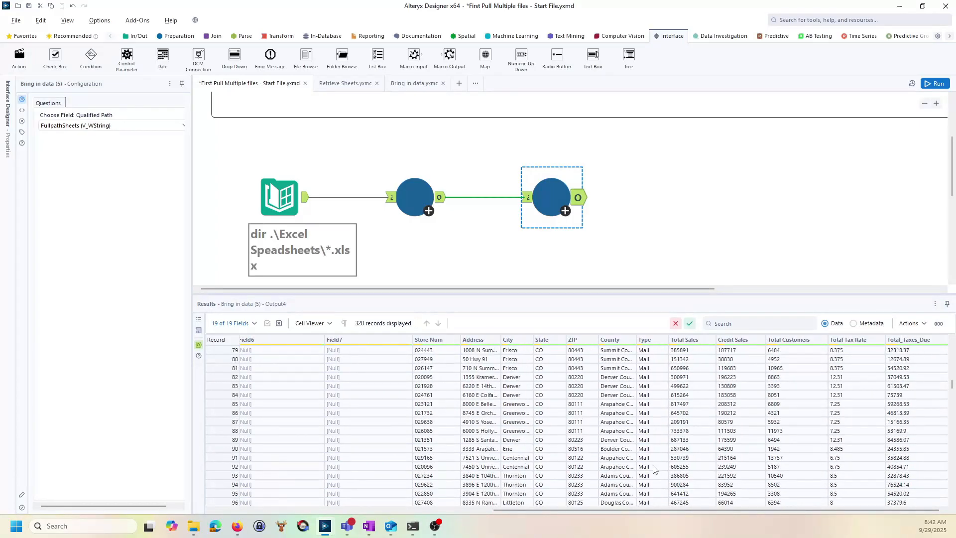
scroll(654, 468, "up", 20)
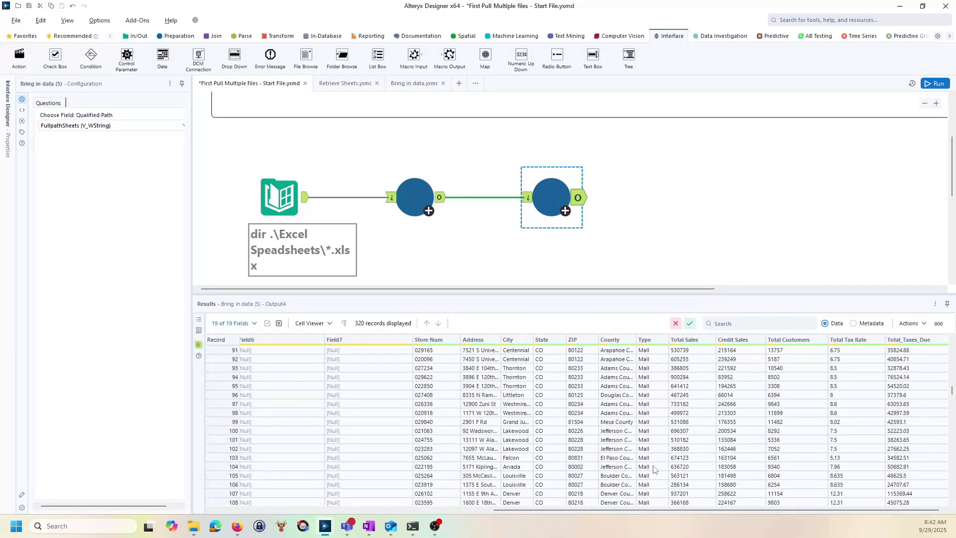
scroll(653, 468, "down", 6)
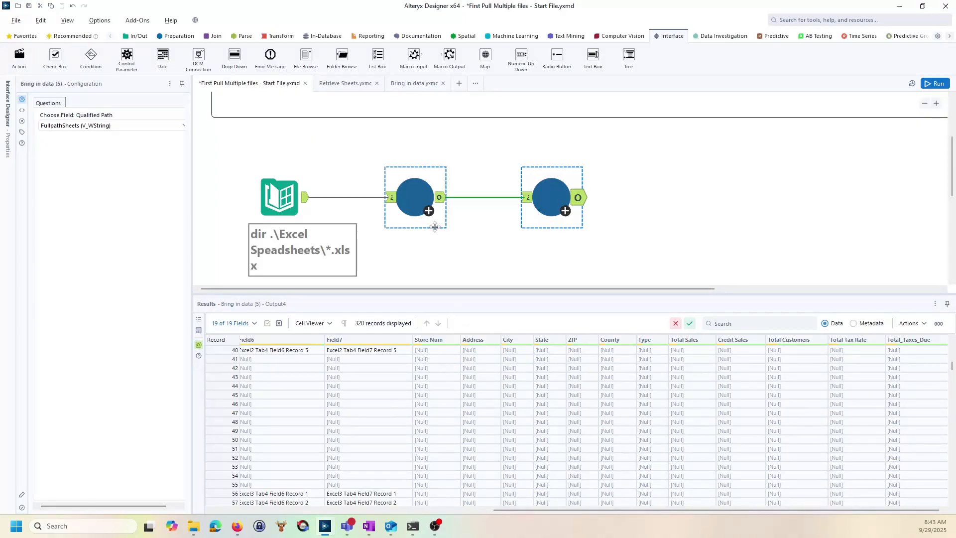
In the Bring in data macro, set the Input Data tool's Output File Name as Field option to File Name Only and save the macro.
left_click(420, 83)
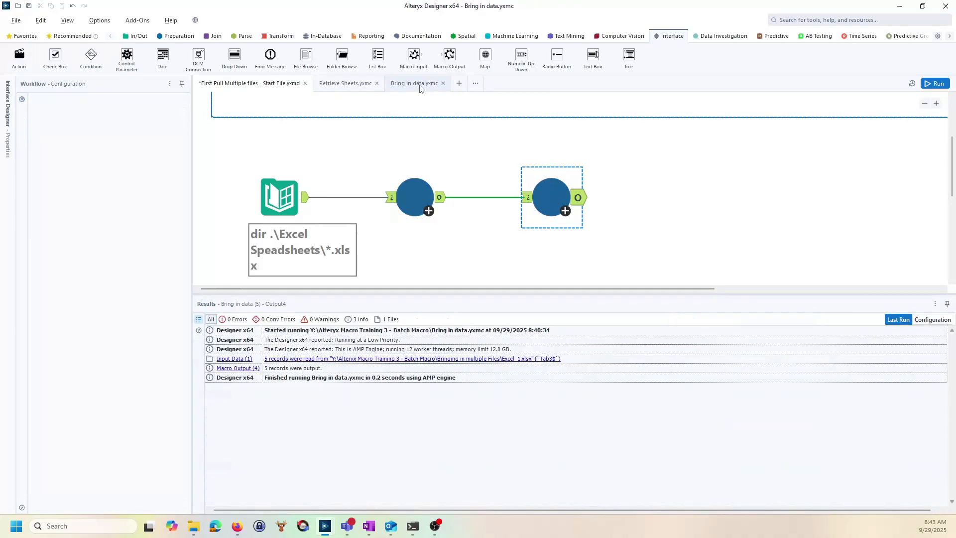
left_click(310, 248)
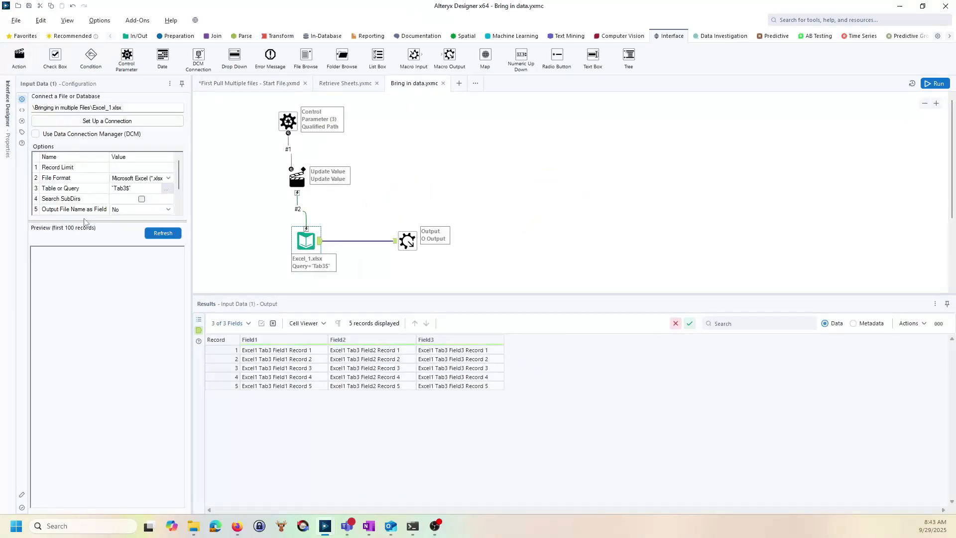
left_click_drag(98, 222, 91, 301)
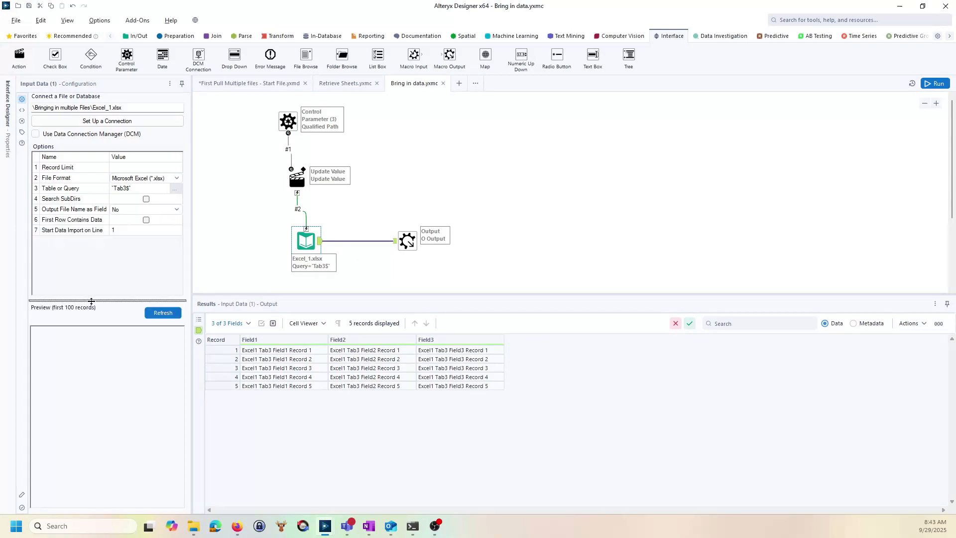
left_click(123, 211)
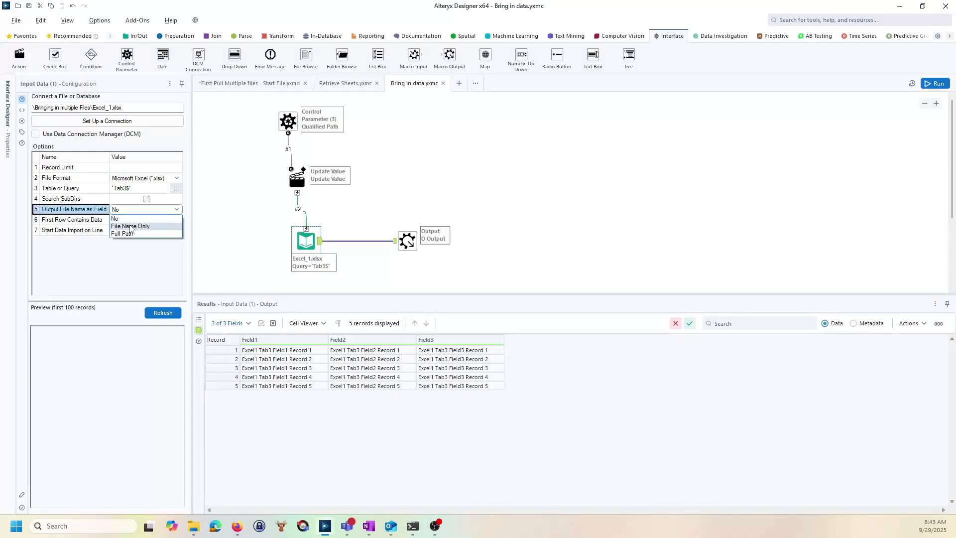
left_click(130, 228)
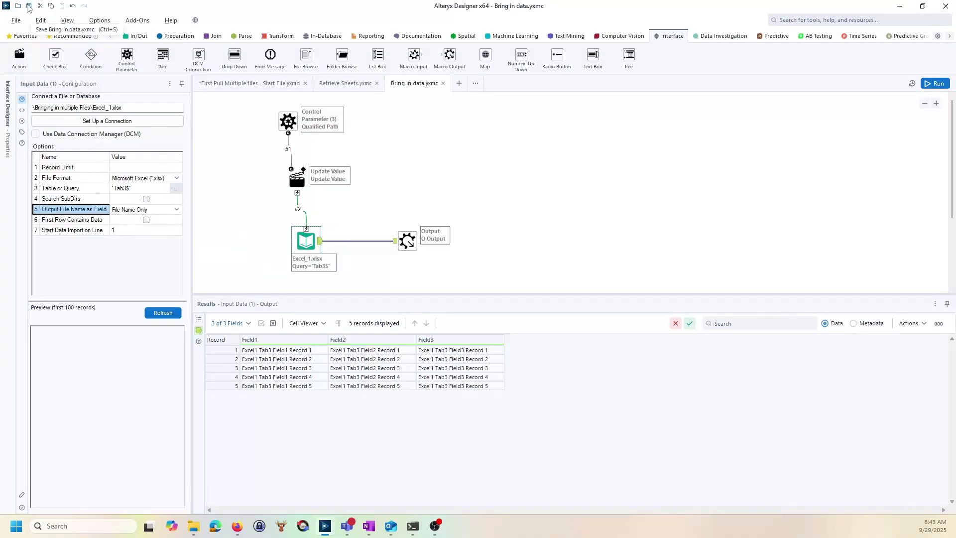
Rerun the First Pull Multiple files workflow with the refreshed Bring in data macro and review the FileName field across the output records.
left_click(248, 89)
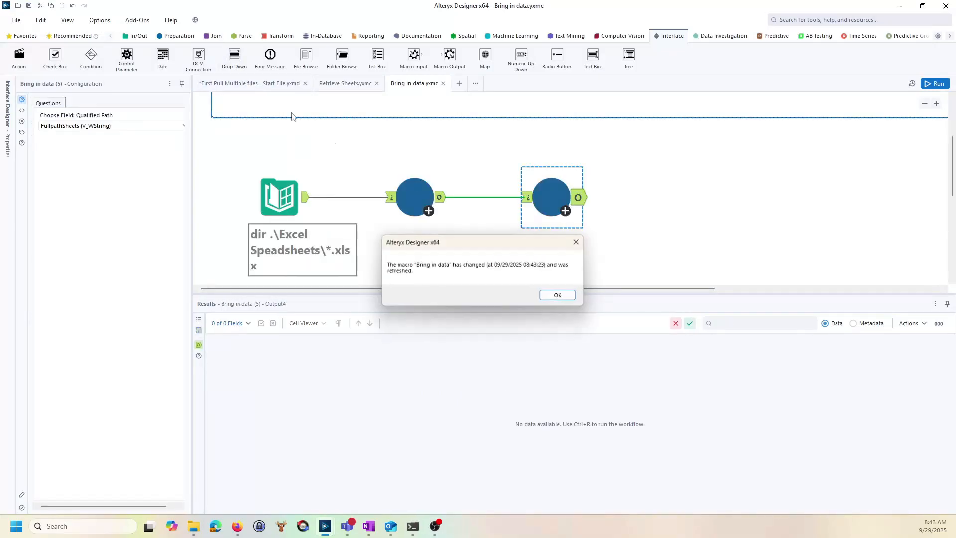
left_click(552, 296)
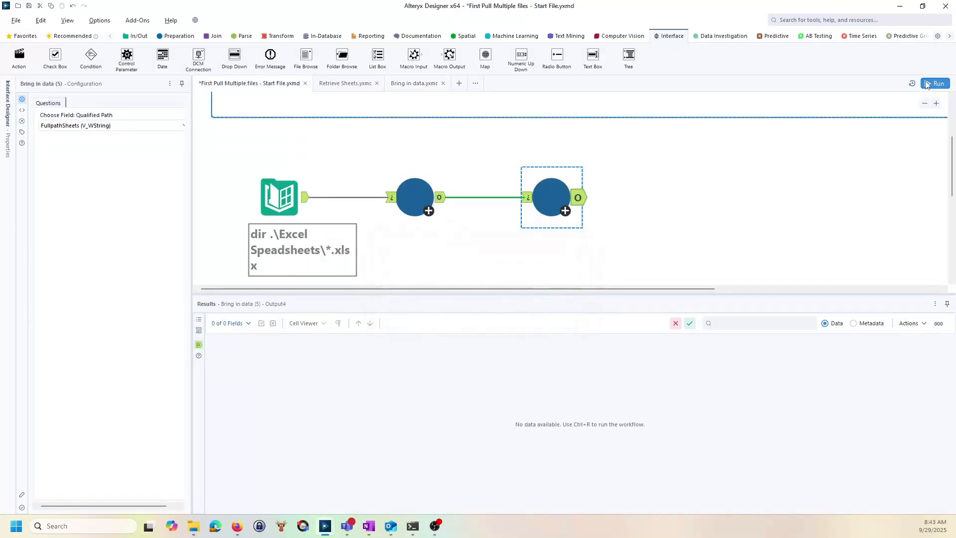
left_click(935, 83)
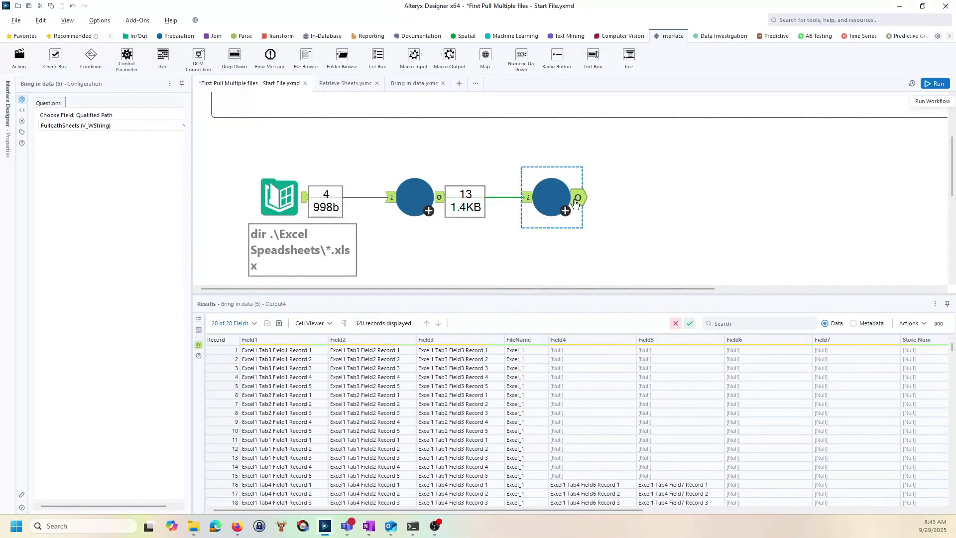
scroll(542, 383, "down", 13)
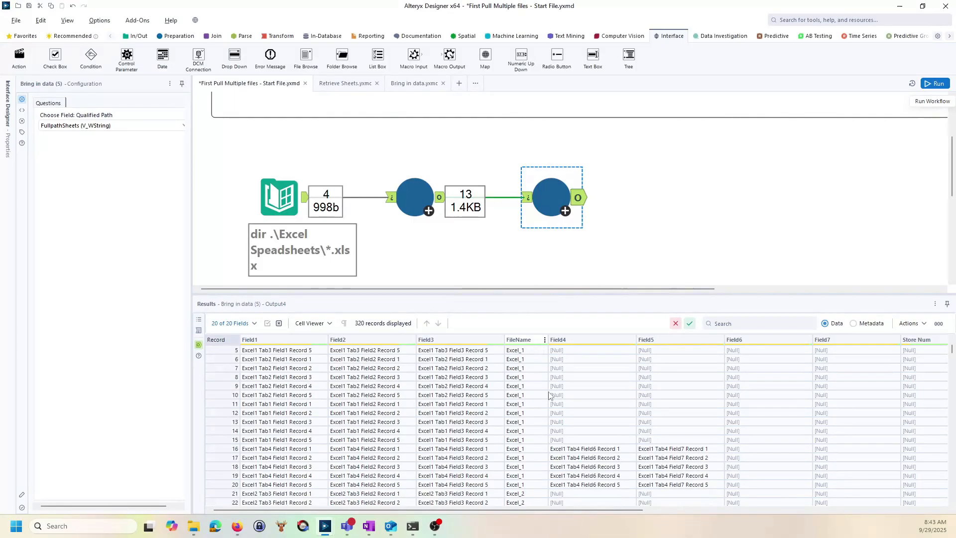
scroll(549, 395, "down", 20)
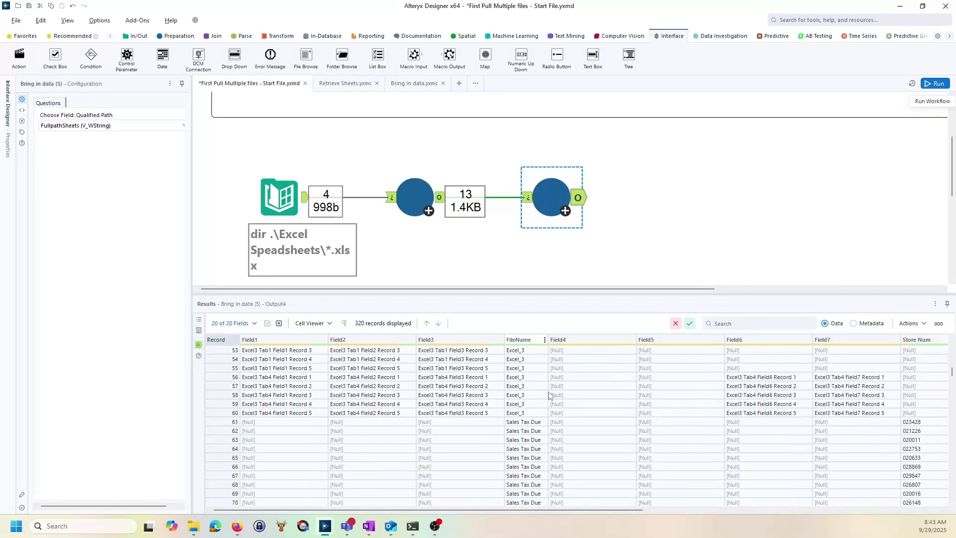
scroll(549, 395, "up", 8)
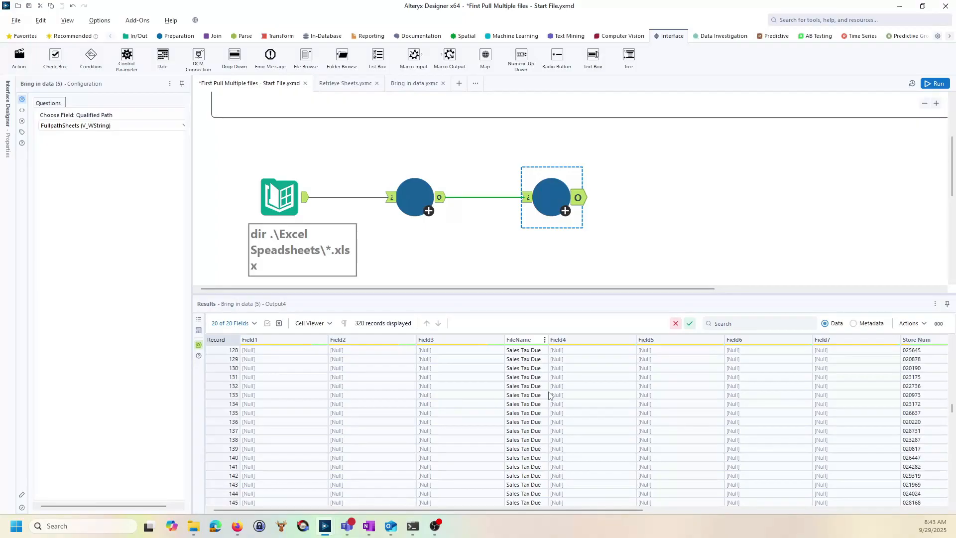
scroll(549, 394, "up", 20)
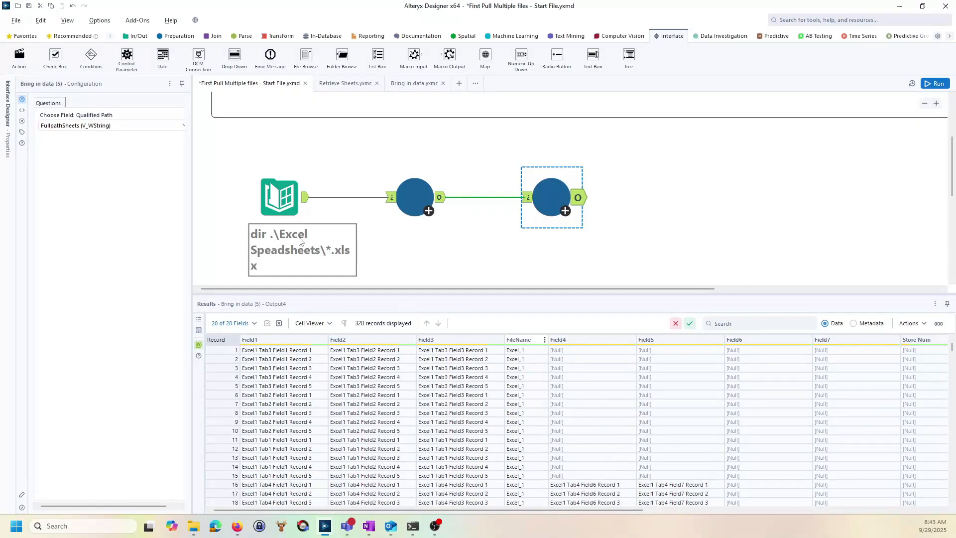
Set the Directory tool's file specification to *.* and run the workflow.
left_click(278, 197)
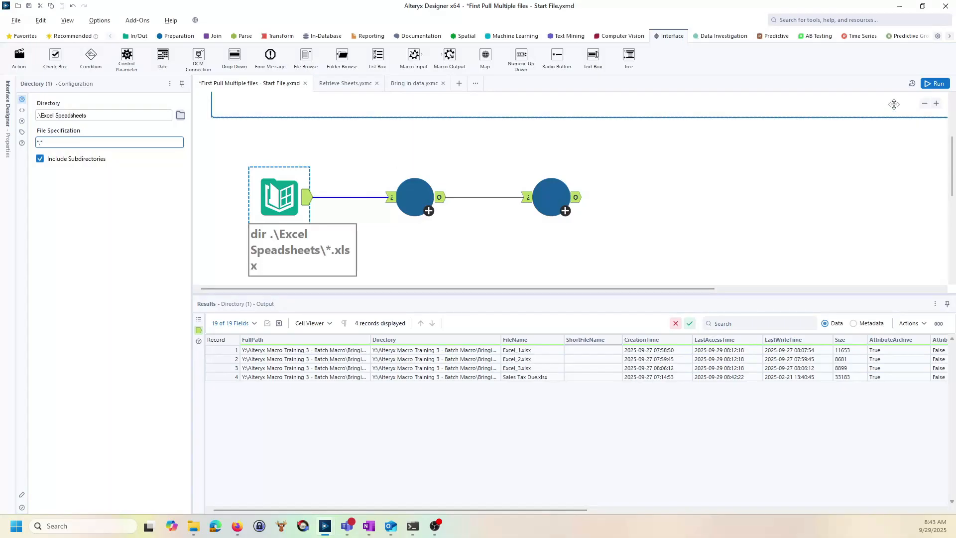
left_click(933, 84)
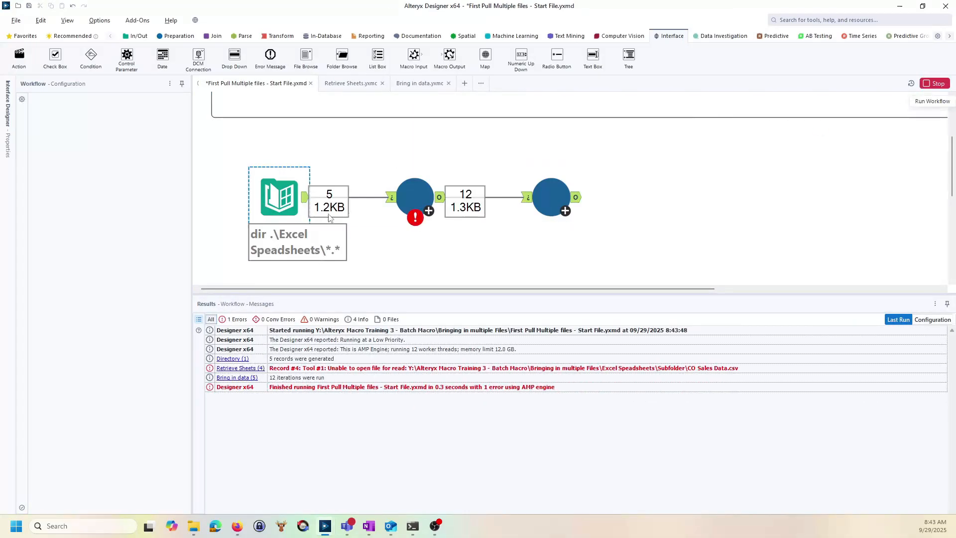
Inspect the CO Sales Data.csv entry in the Directory output and read the full error message on the Retrieve Sheets macro.
left_click(305, 200)
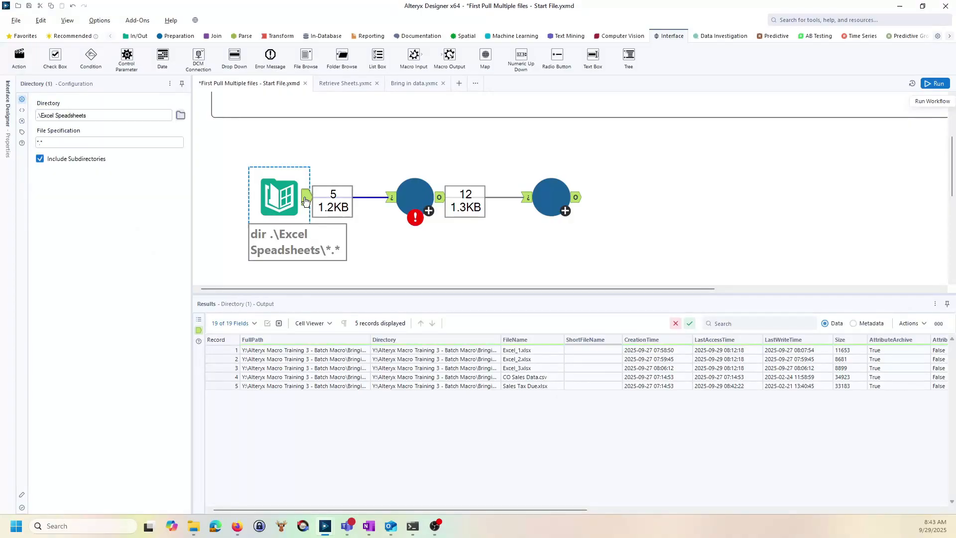
left_click(546, 380)
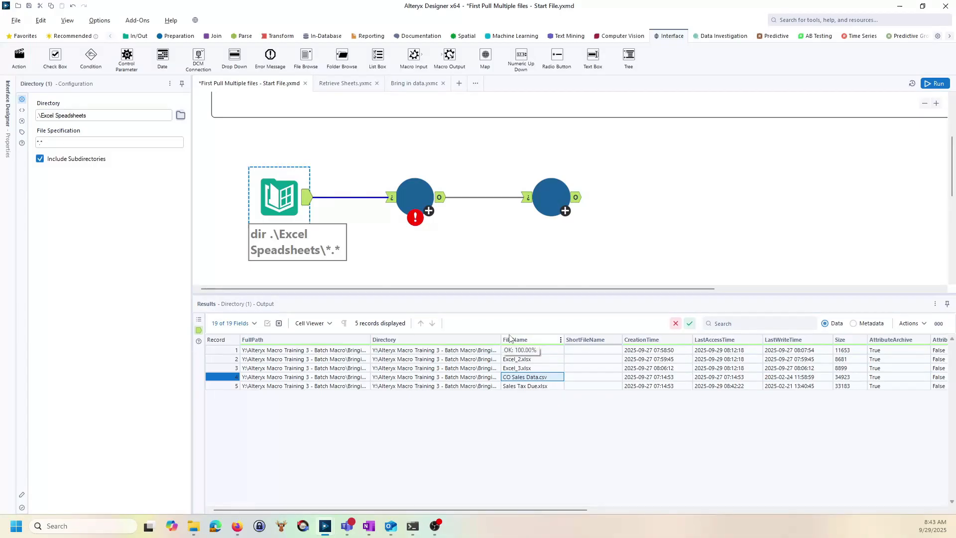
left_click(416, 206)
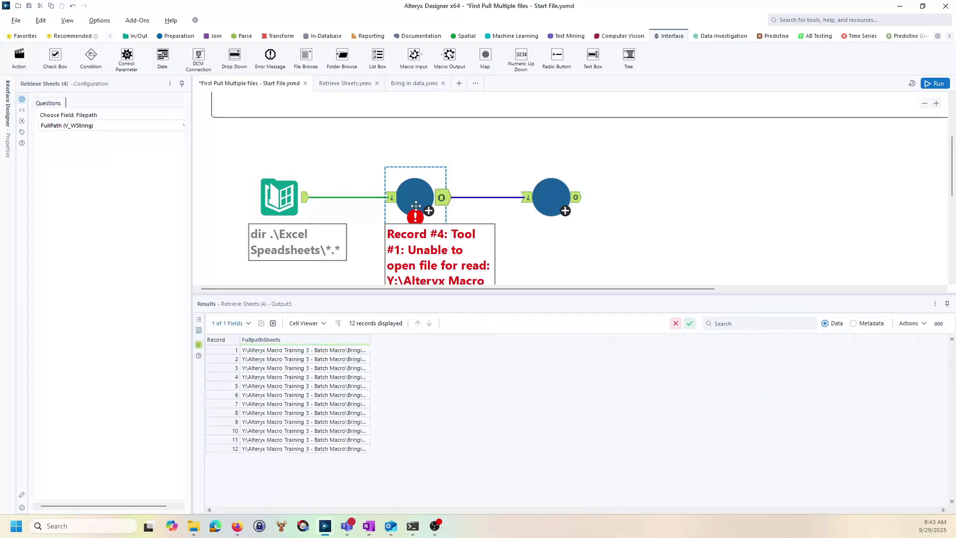
scroll(416, 205, "down", 3)
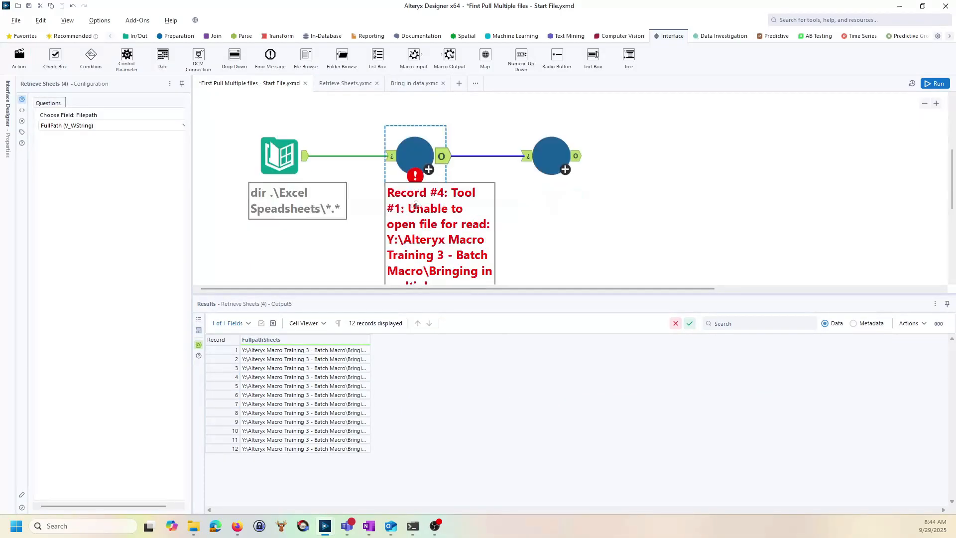
left_click(199, 319)
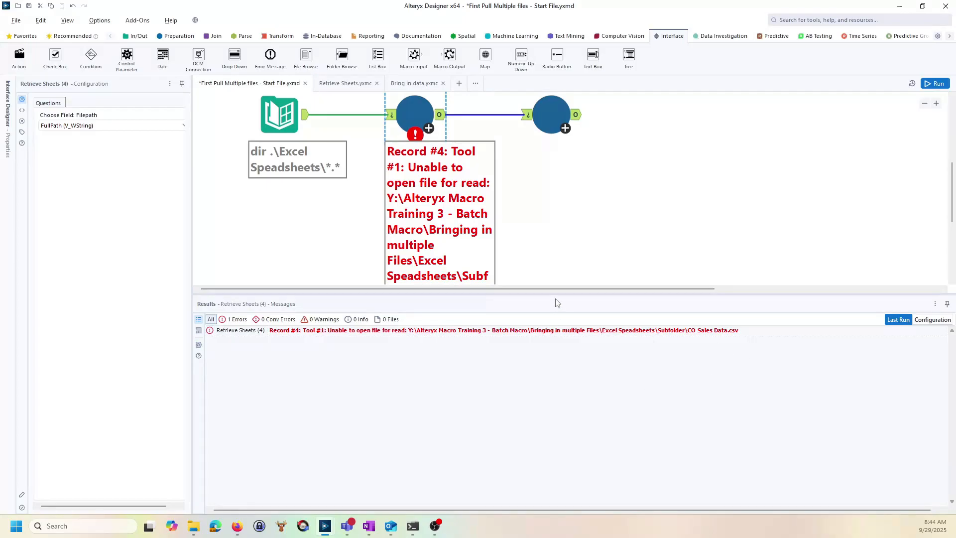
left_click_drag(549, 367, 553, 396)
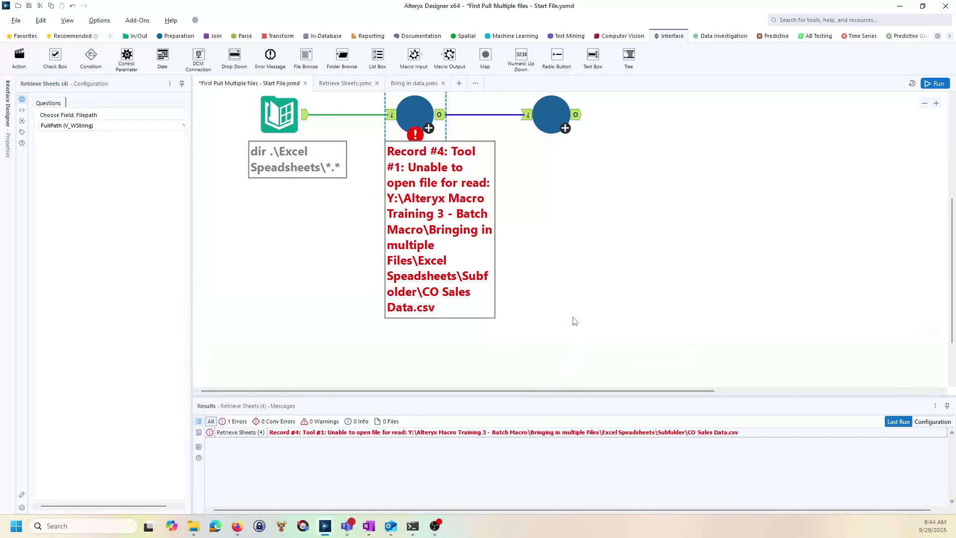
scroll(573, 322, "up", 2)
scroll(574, 321, "down", 1)
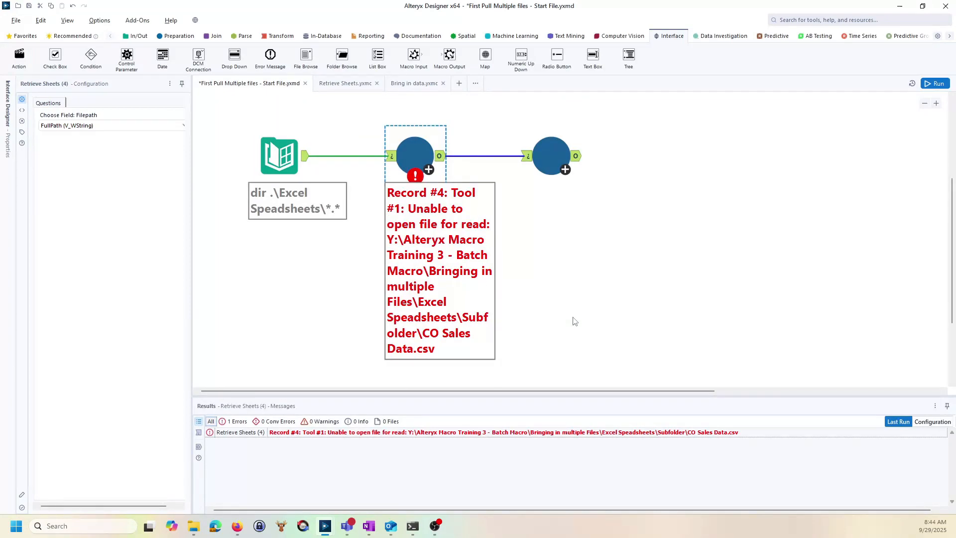
Exclude subdirectories from the Directory tool's file listing.
left_click(288, 158)
left_click(61, 142)
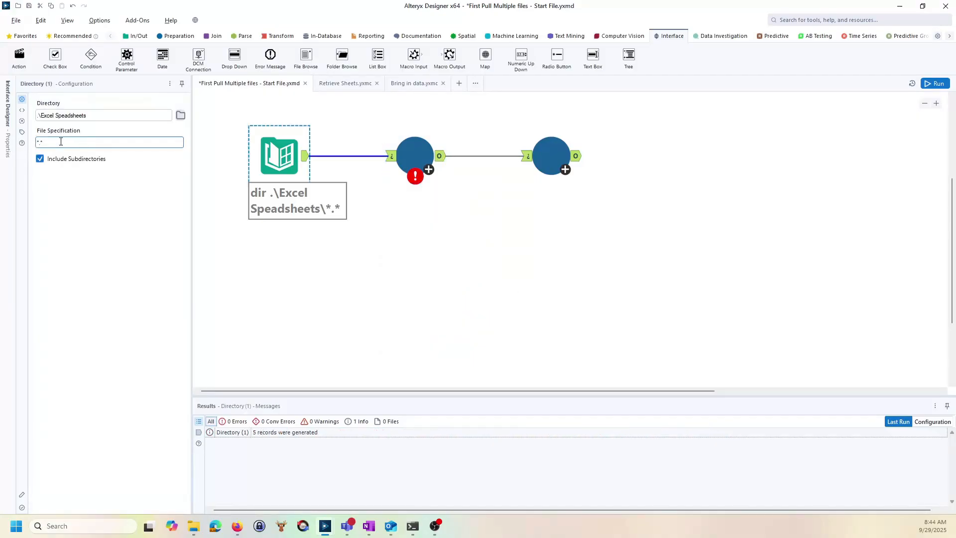
left_click(40, 158)
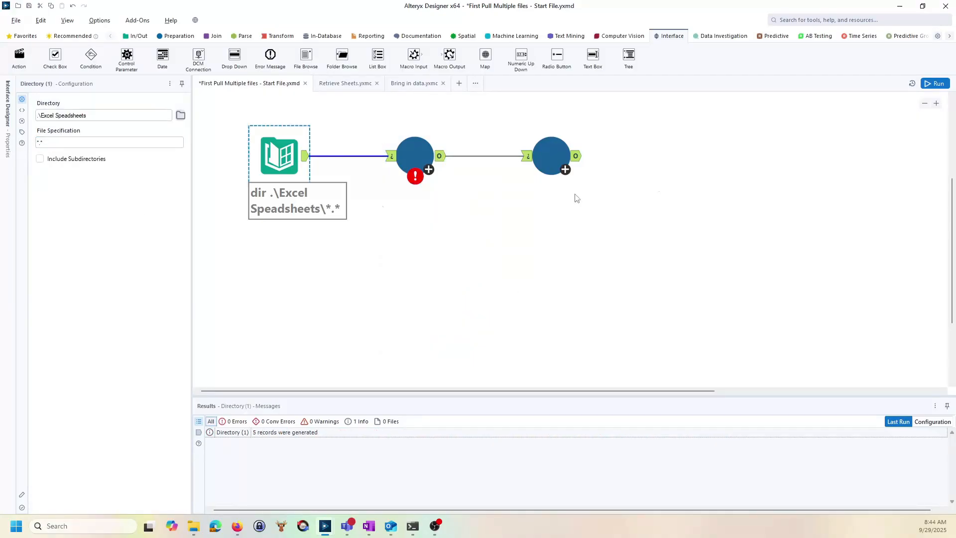
Run the First Pull Multiple files workflow and review the Bring in data macro's output records in an enlarged results view.
left_click(934, 84)
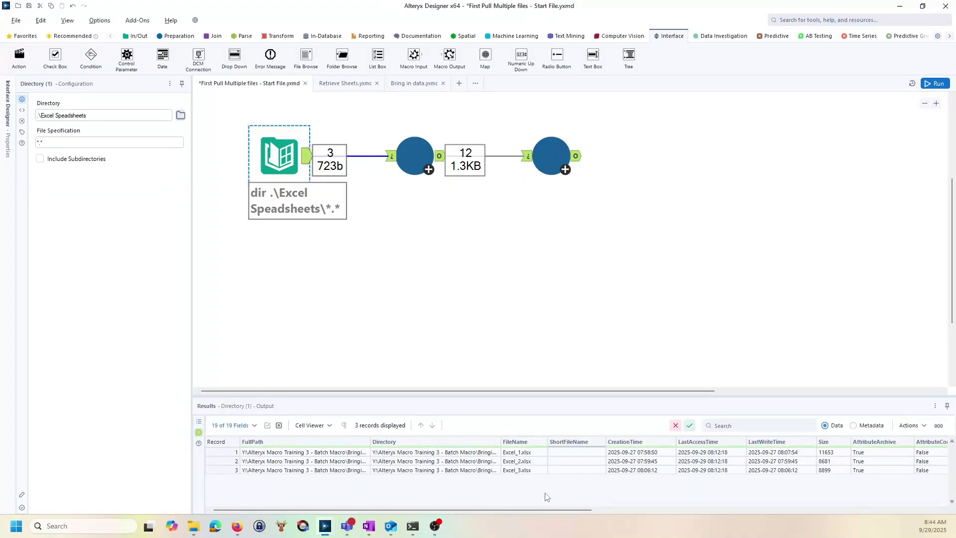
left_click(555, 162)
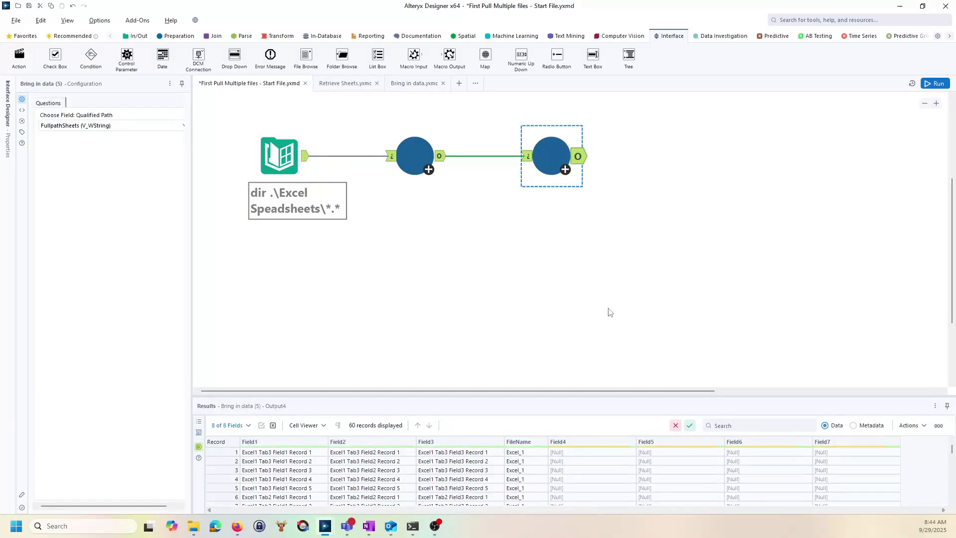
left_click_drag(616, 395, 612, 258)
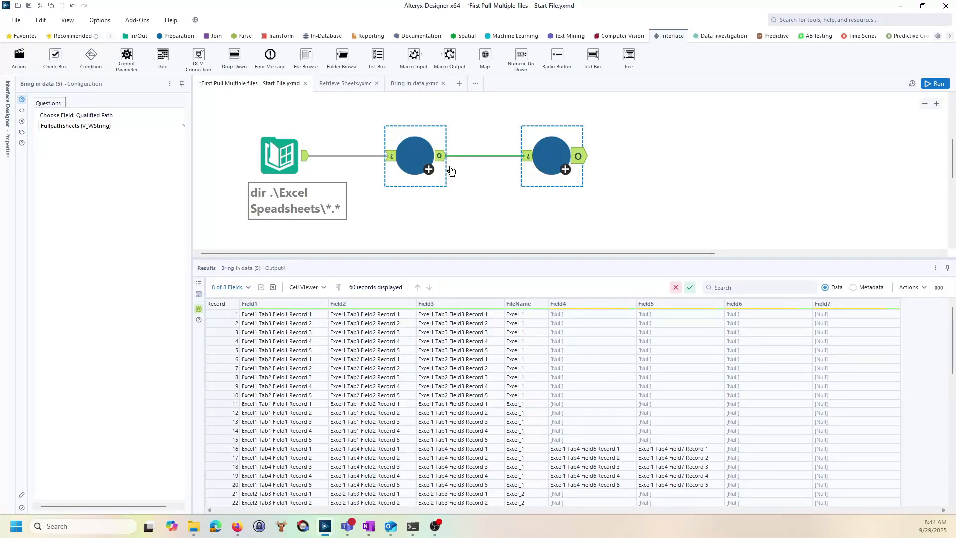
Review all configuration options of the Input Data tool in the Retrieve Sheets macro.
left_click(335, 84)
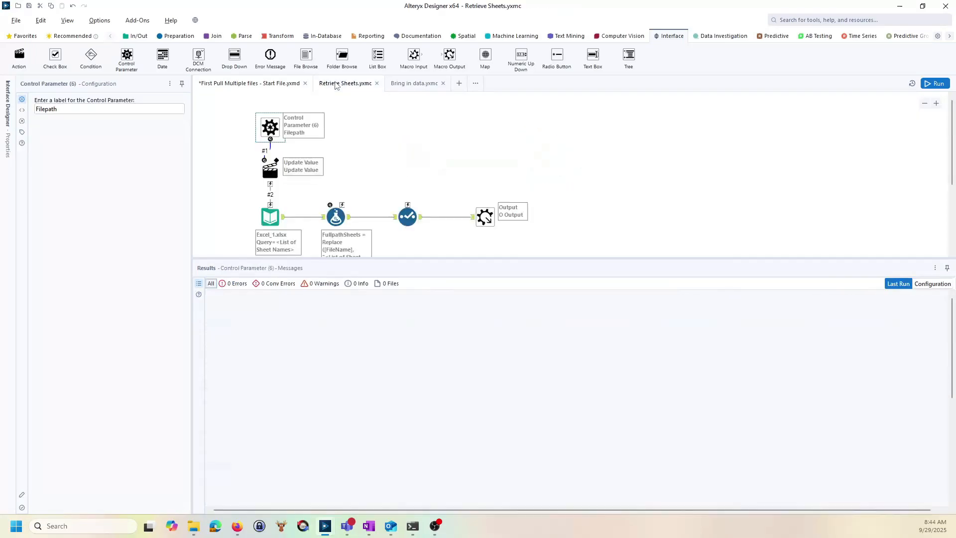
left_click(267, 217)
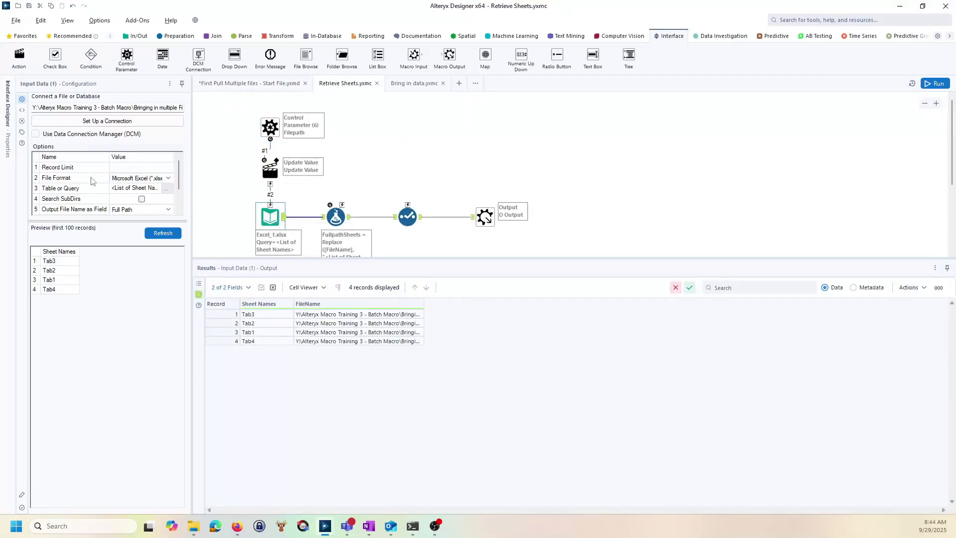
left_click_drag(105, 222, 108, 271)
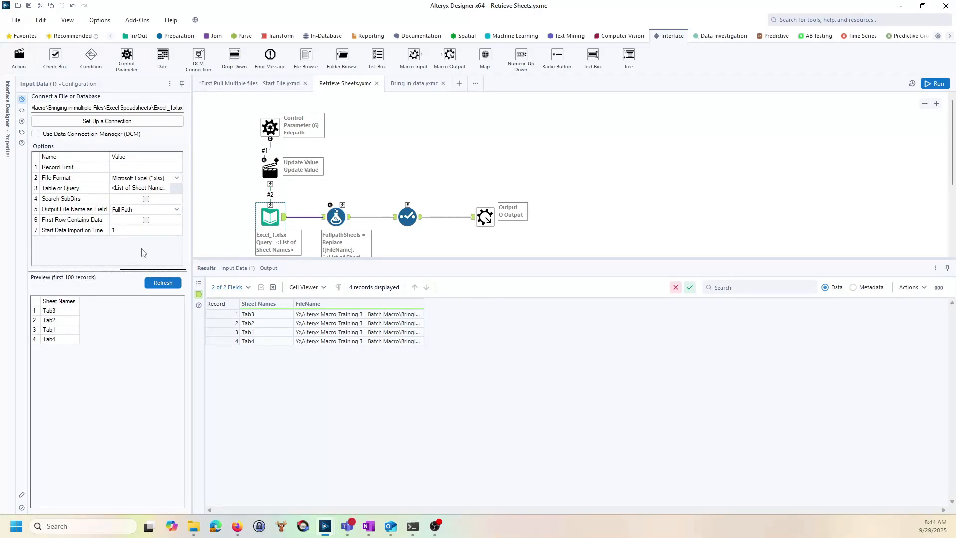
Review all Input Data options in the Bring in data macro and return to the First Pull Multiple files workflow.
left_click(414, 83)
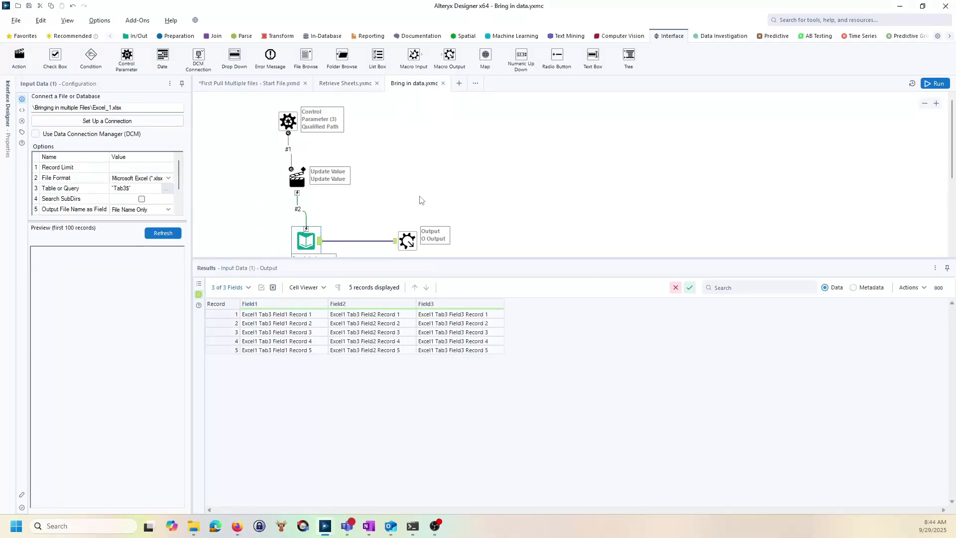
scroll(420, 194, "down", 1)
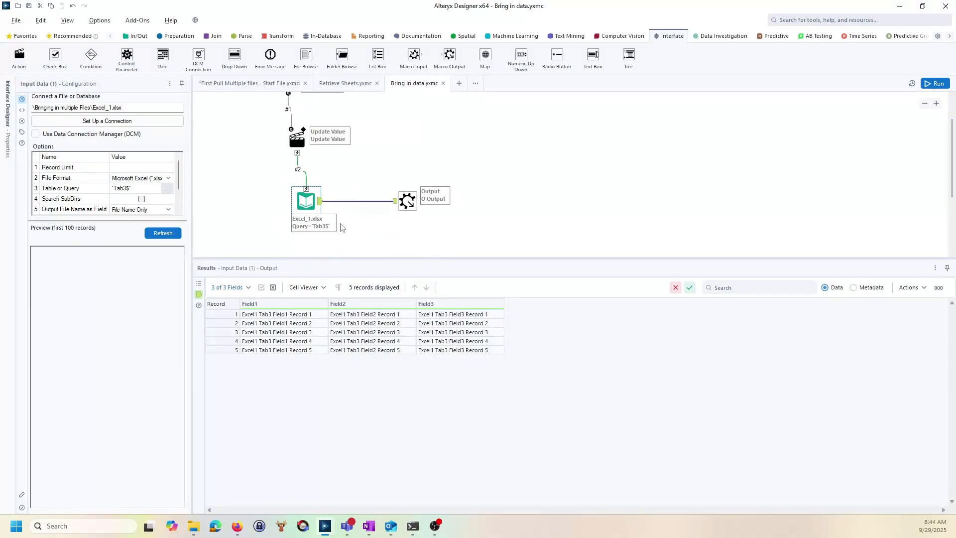
left_click_drag(107, 221, 117, 256)
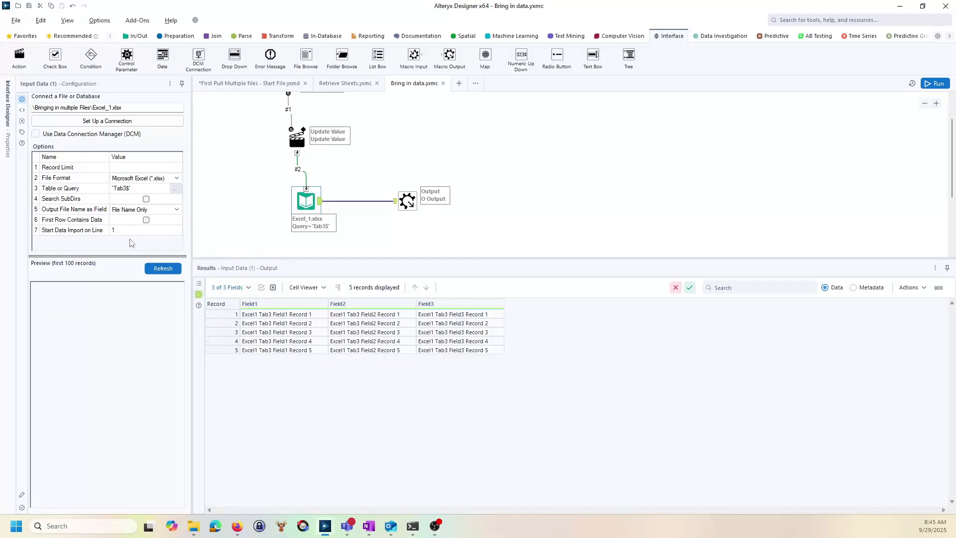
left_click(262, 83)
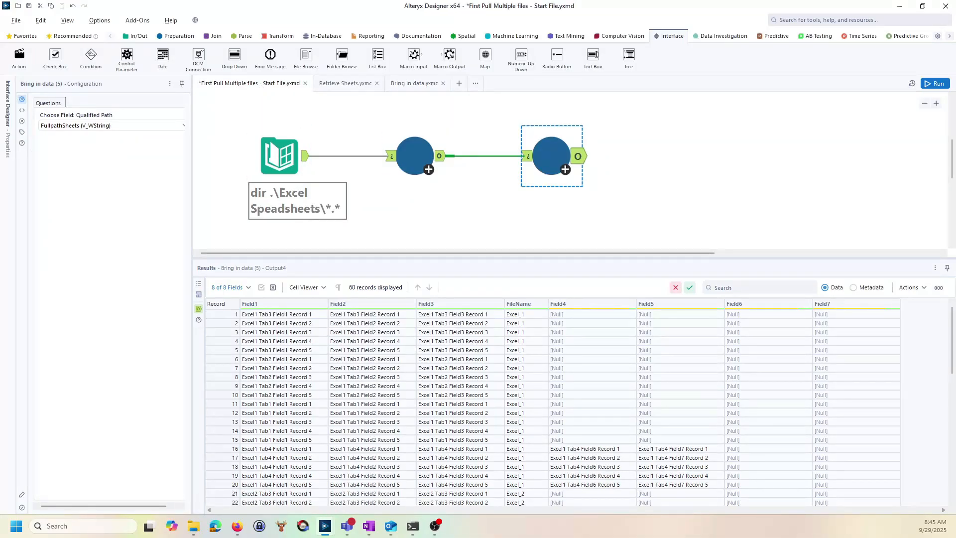
Set the Bring in data macro's output mode to require the same output schema for all iterations and save the macro.
key("alt+Tab")
left_click(422, 91)
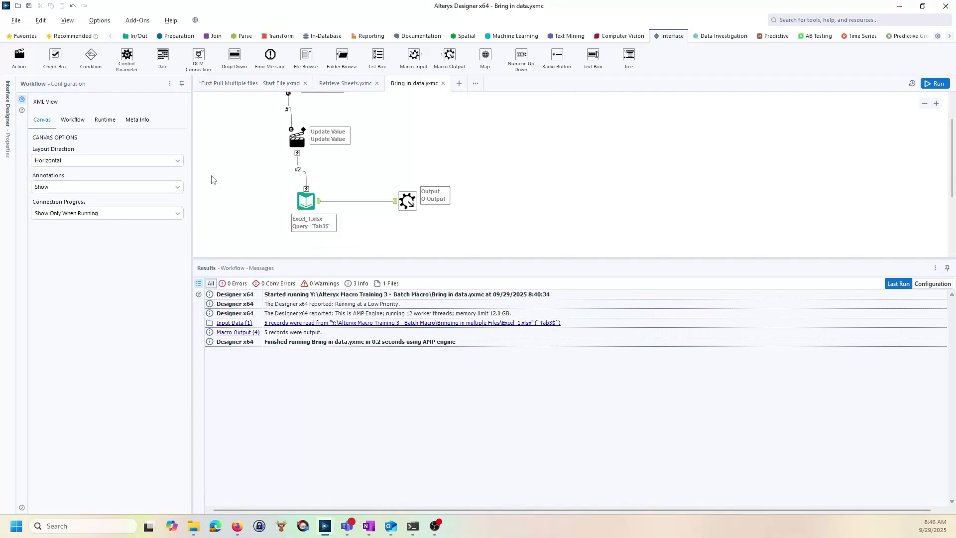
left_click(6, 123)
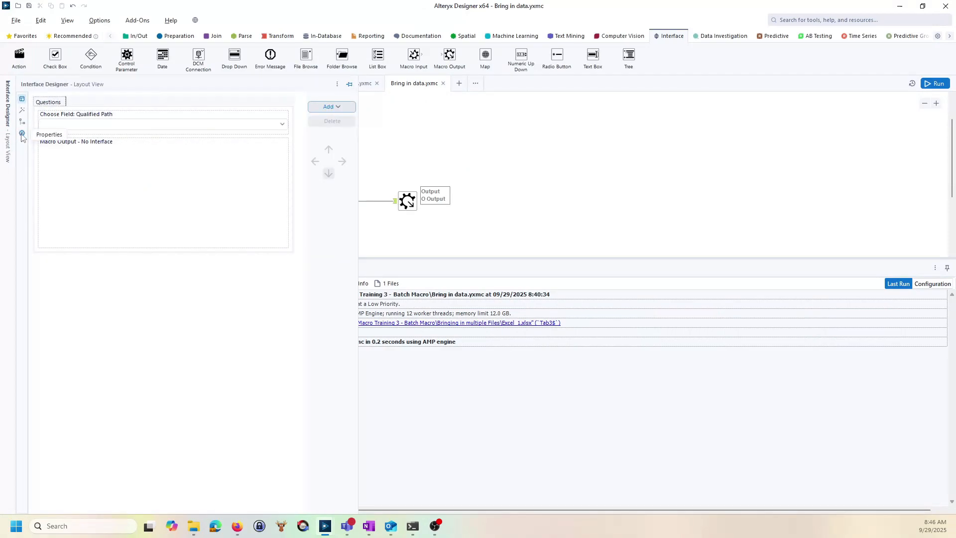
left_click(22, 134)
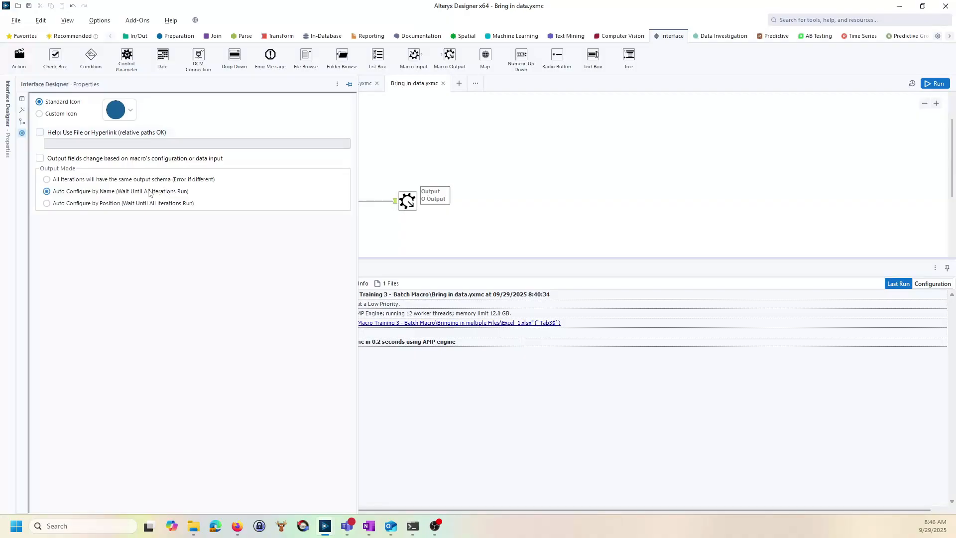
left_click(110, 180)
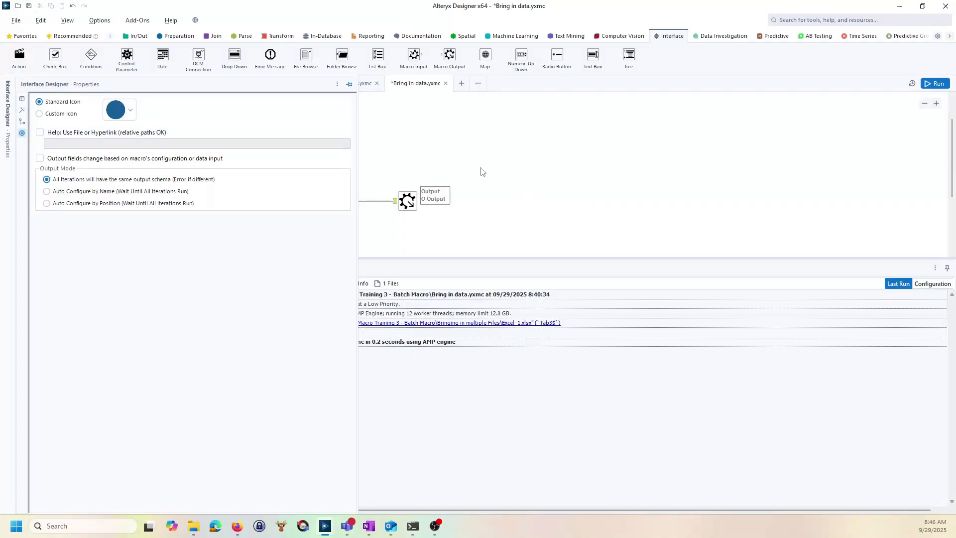
left_click(30, 7)
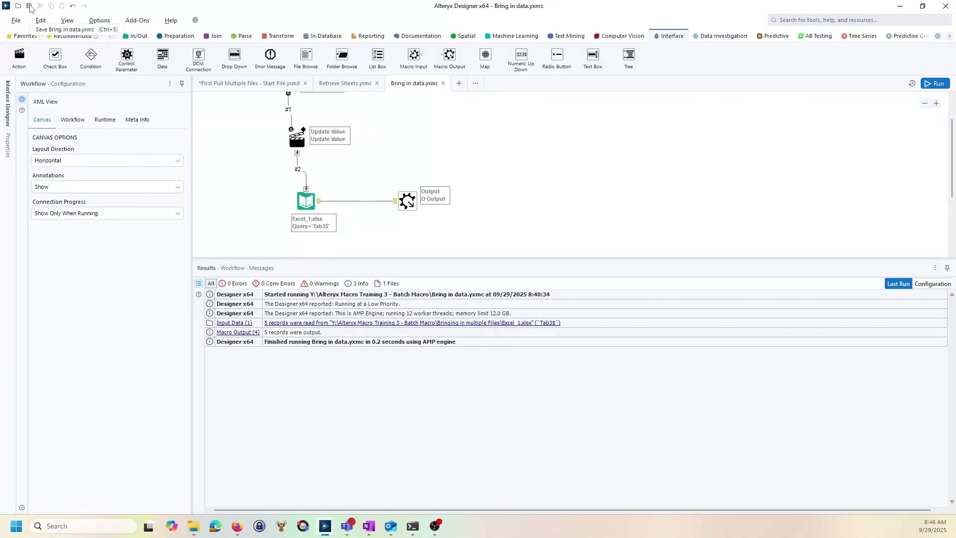
Rerun the First Pull Multiple files workflow with the refreshed same-schema macro and read the run messages.
left_click(249, 84)
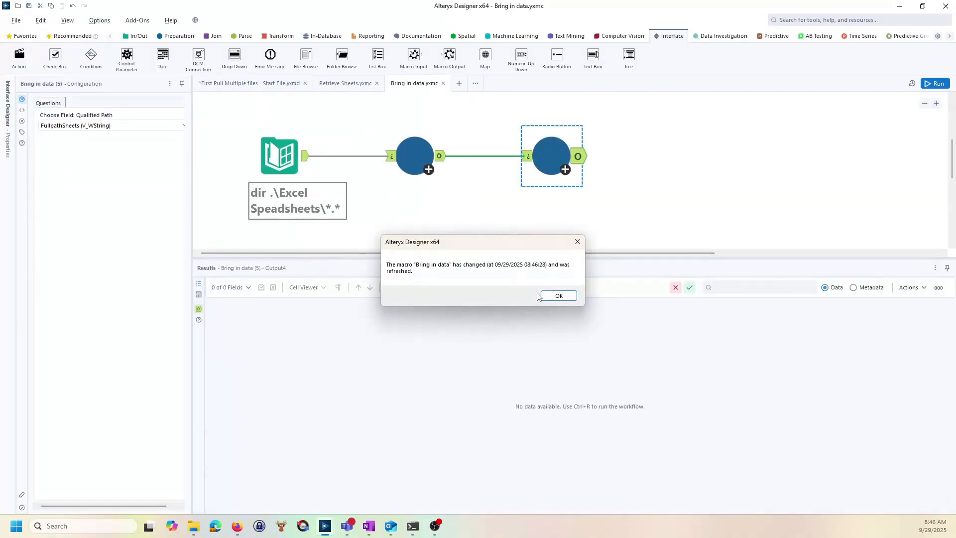
left_click(553, 295)
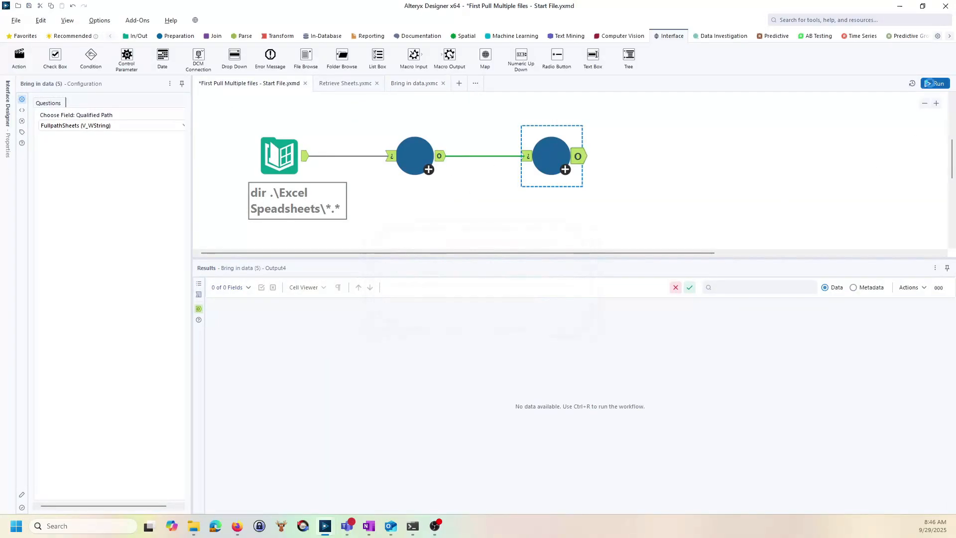
left_click(929, 84)
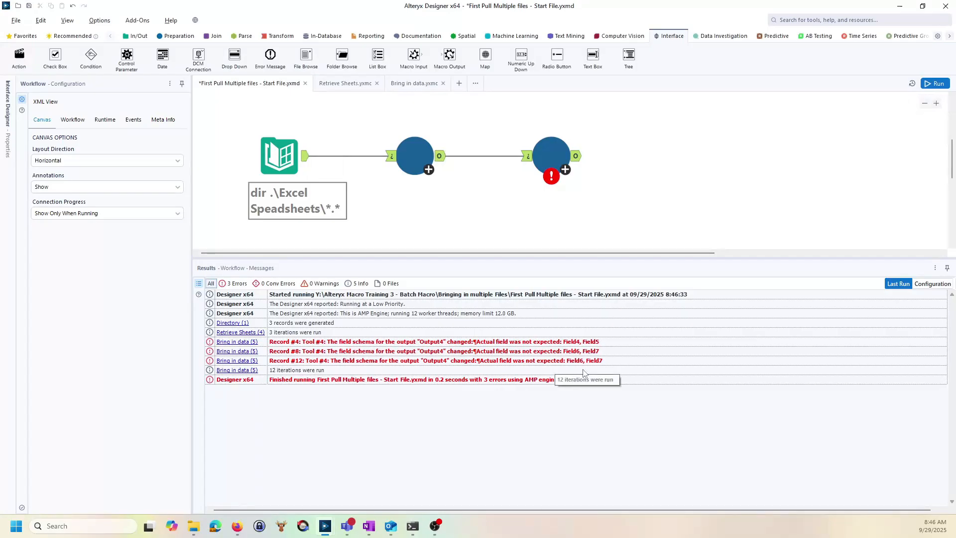
Set the Bring in data macro's output mode to Auto Configure by Position and save the macro.
left_click(414, 85)
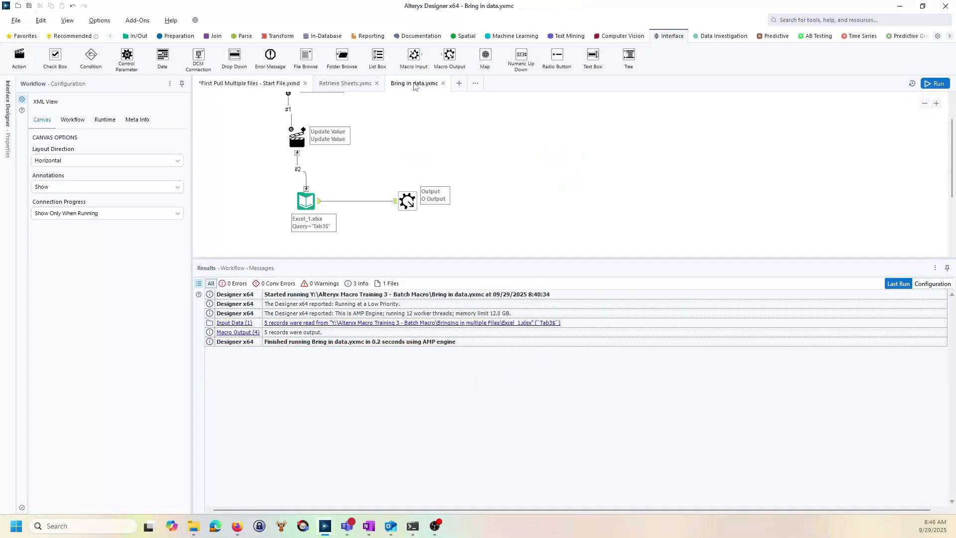
left_click(11, 125)
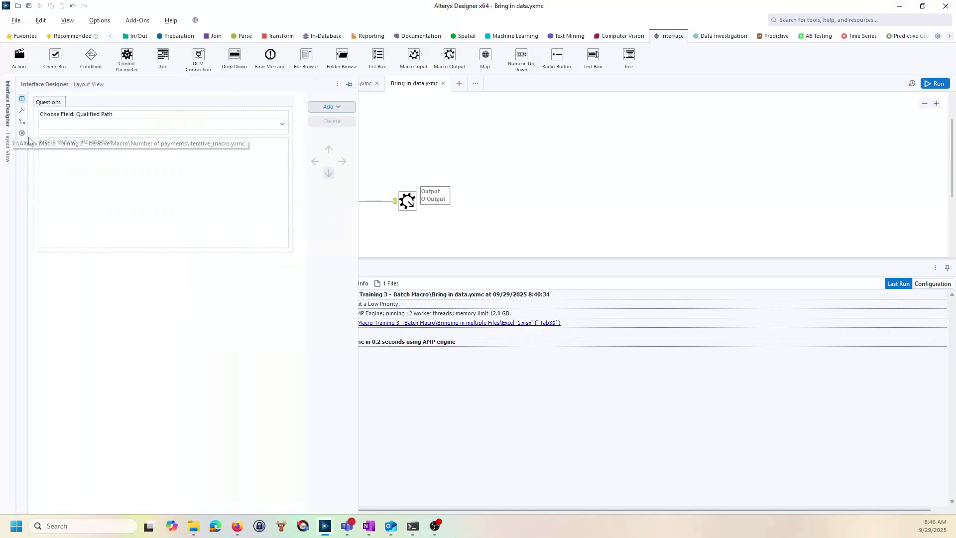
left_click(22, 133)
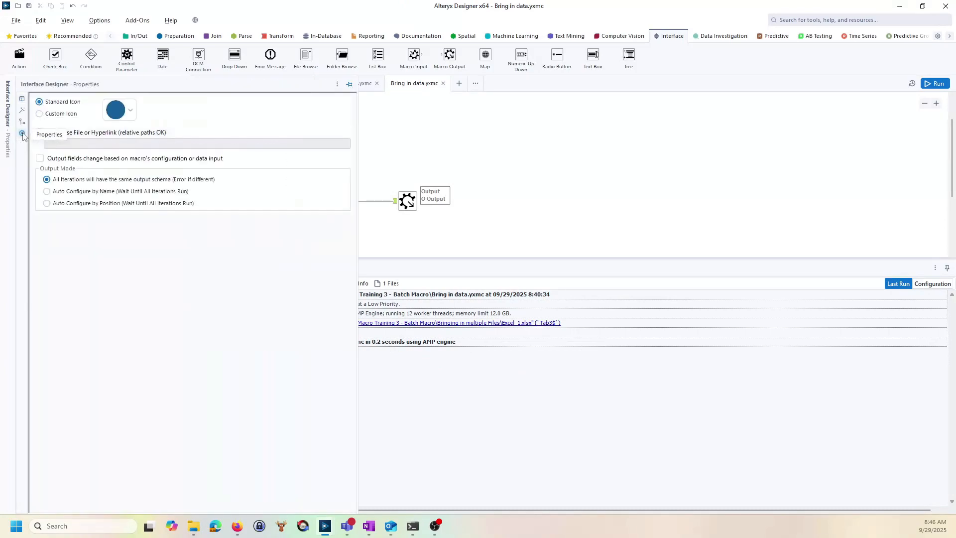
left_click(47, 204)
left_click(483, 156)
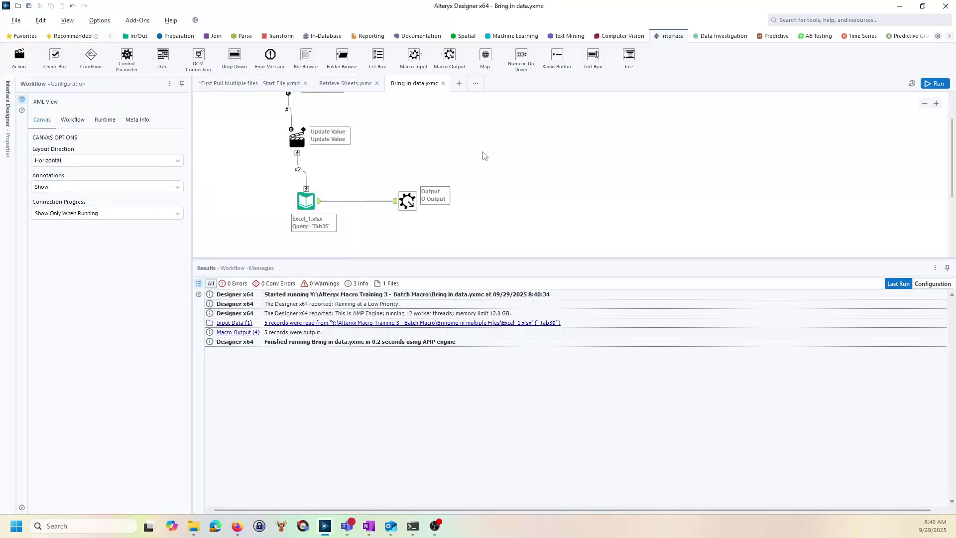
Rerun the First Pull Multiple files workflow with the position-based macro and examine how the fields align across the output records.
left_click(252, 85)
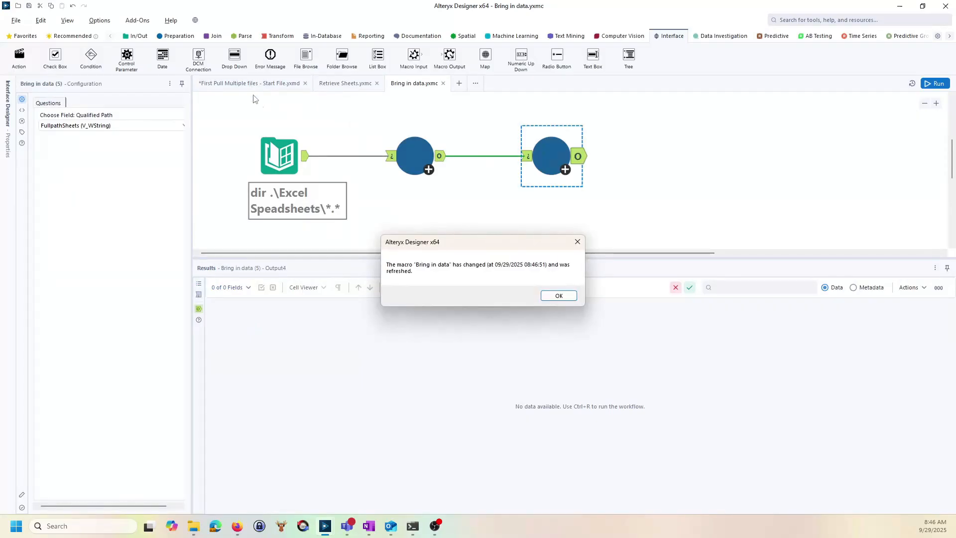
left_click(558, 296)
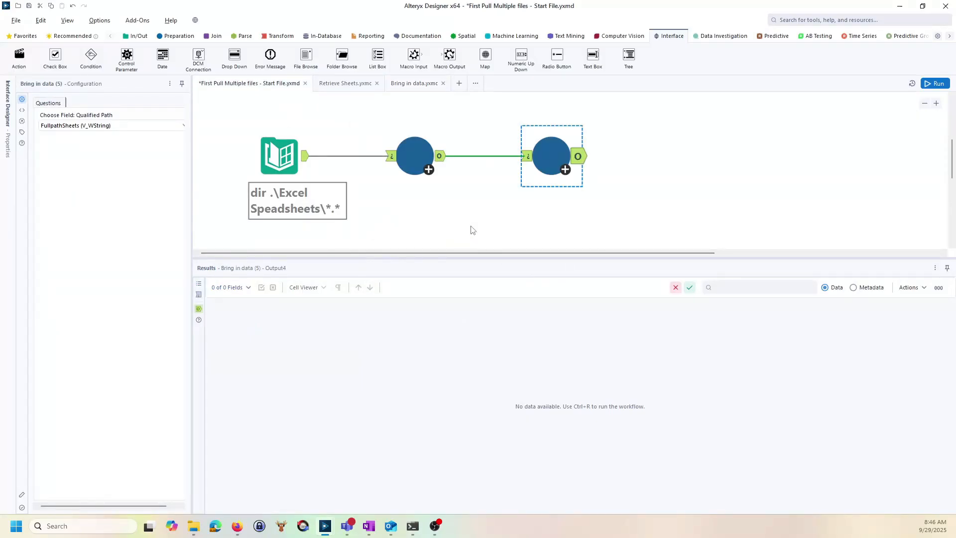
key("ctrl+r")
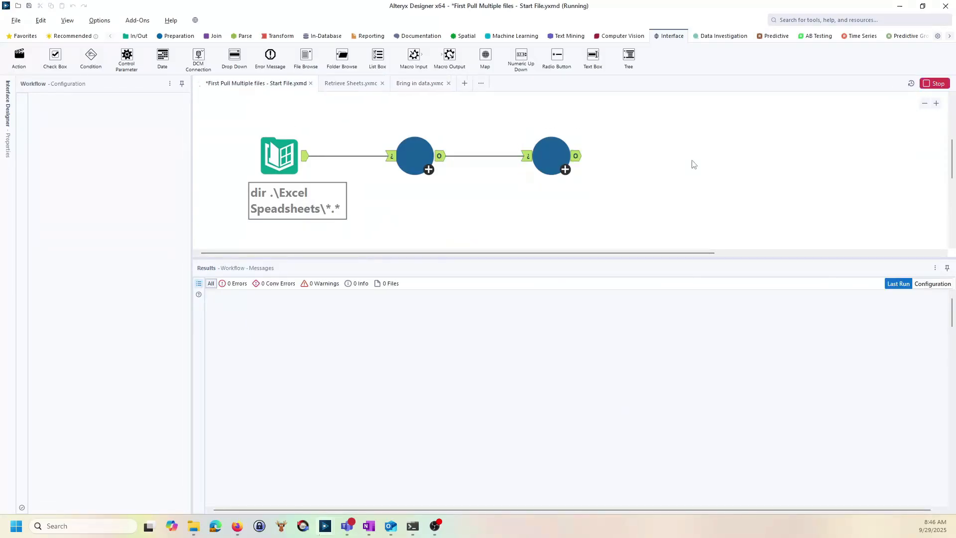
left_click(522, 182)
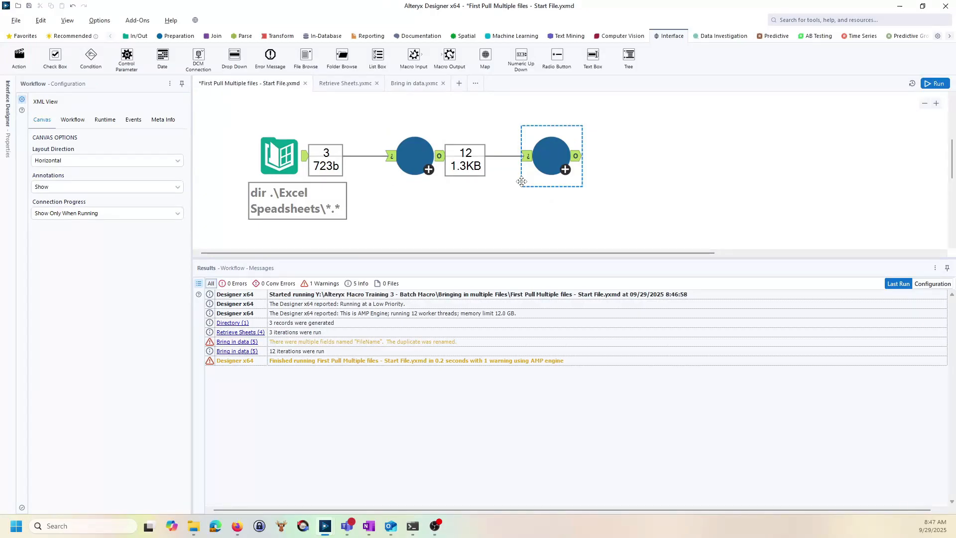
left_click(577, 156)
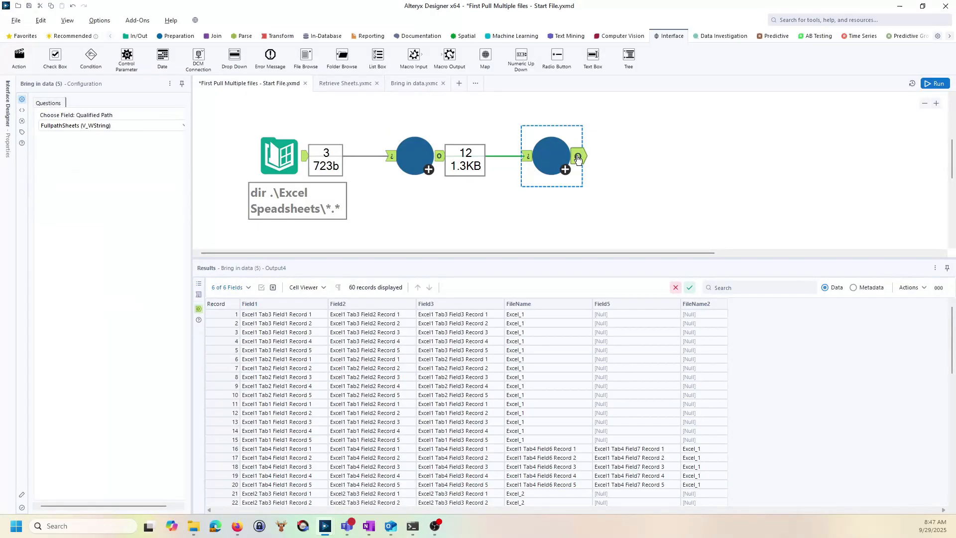
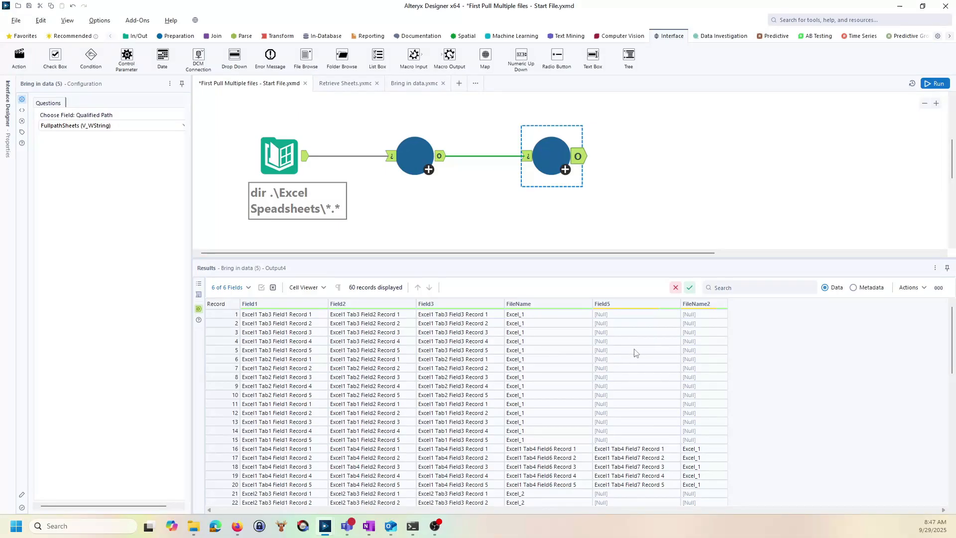
scroll(634, 353, "down", 8)
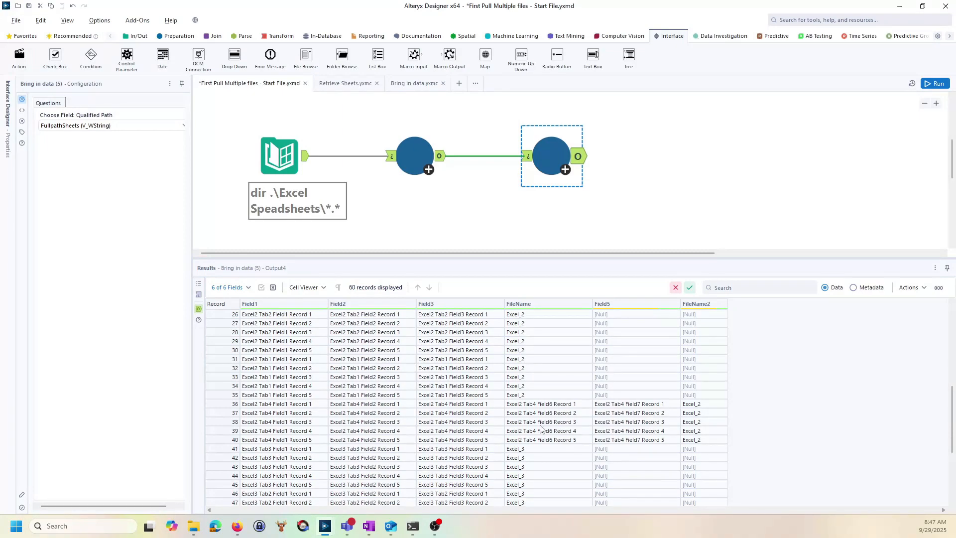
scroll(567, 457, "down", 5)
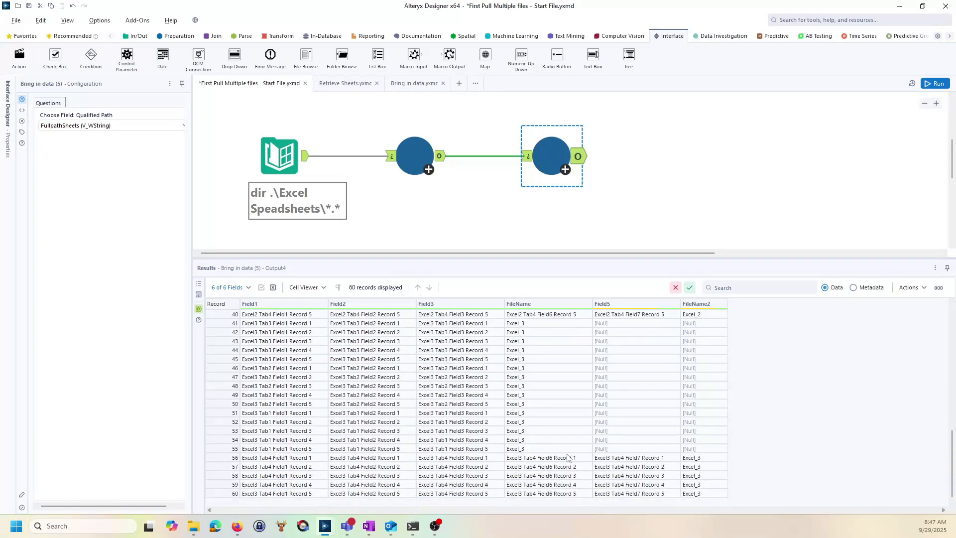
scroll(567, 457, "up", 13)
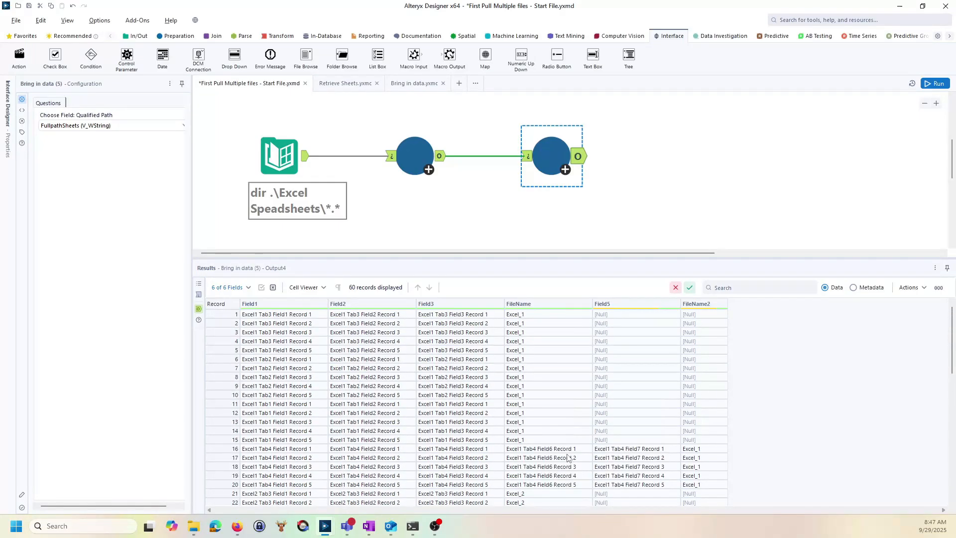
Set the Bring in data macro's output mode to Auto Configure by Name, save it, and return to the First Pull Multiple files workflow.
left_click(412, 87)
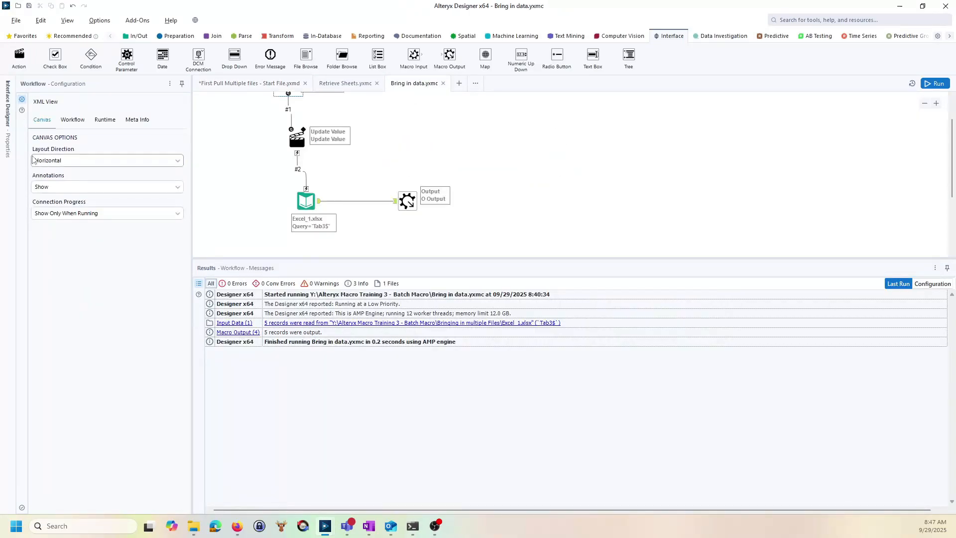
left_click(8, 144)
left_click(22, 134)
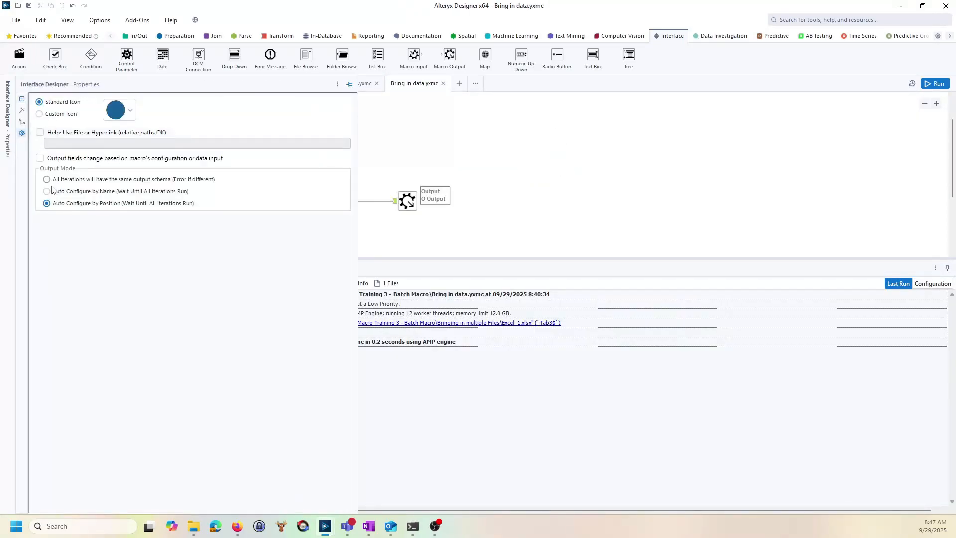
left_click(46, 191)
left_click(29, 6)
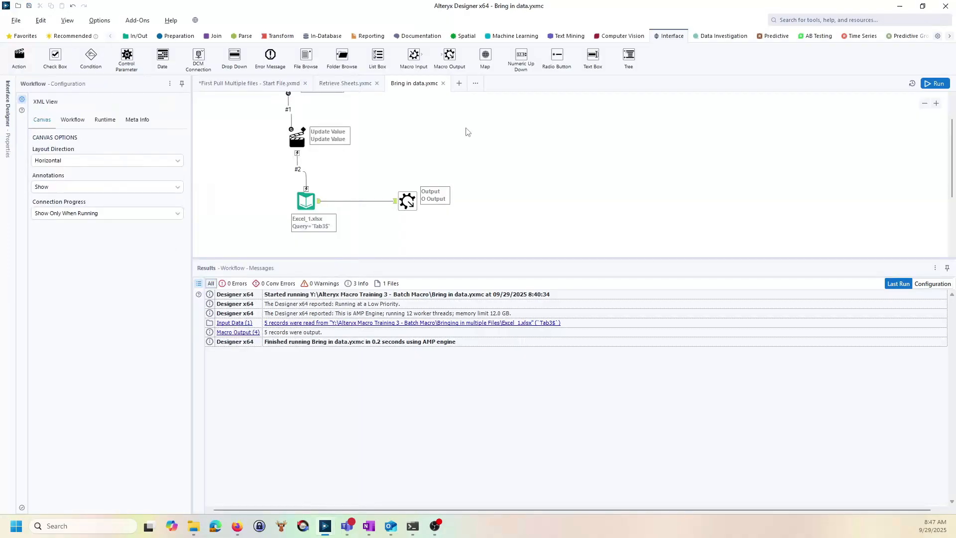
left_click(237, 84)
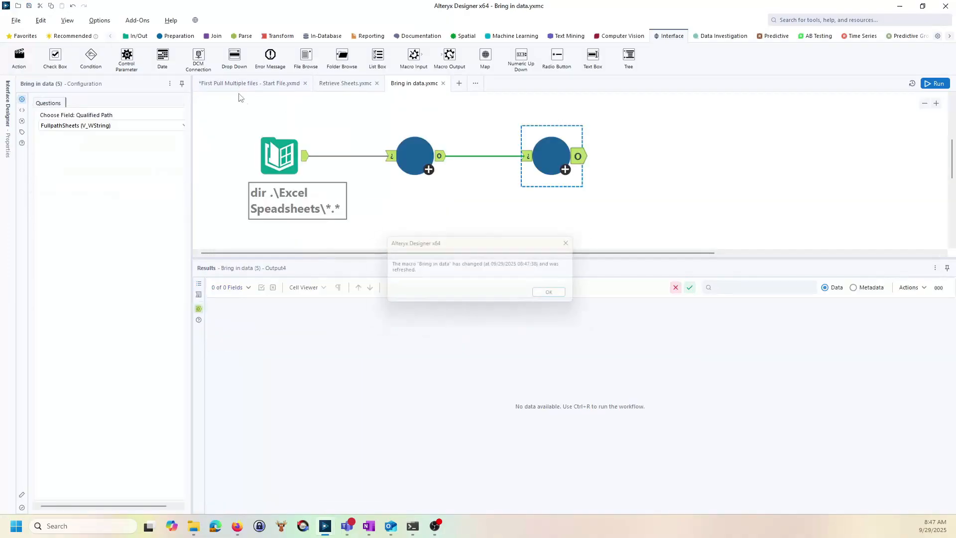
Dismiss the macro refresh notice and rerun the First Pull Multiple files workflow with the name-based macro.
left_click(565, 295)
left_click(936, 83)
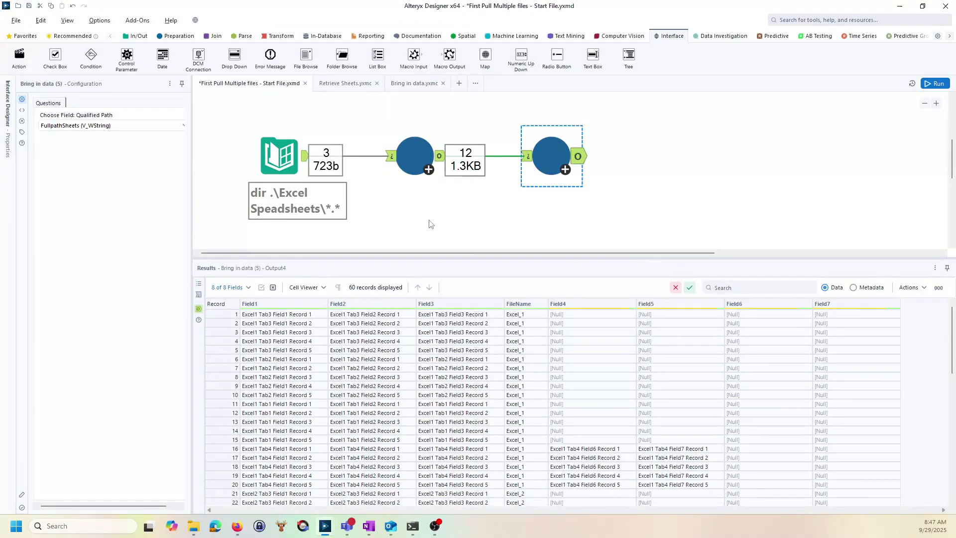
Switch to the Retrieve Sheets macro and hide the Interface Designer to give the Input Data configuration more room.
left_click(342, 84)
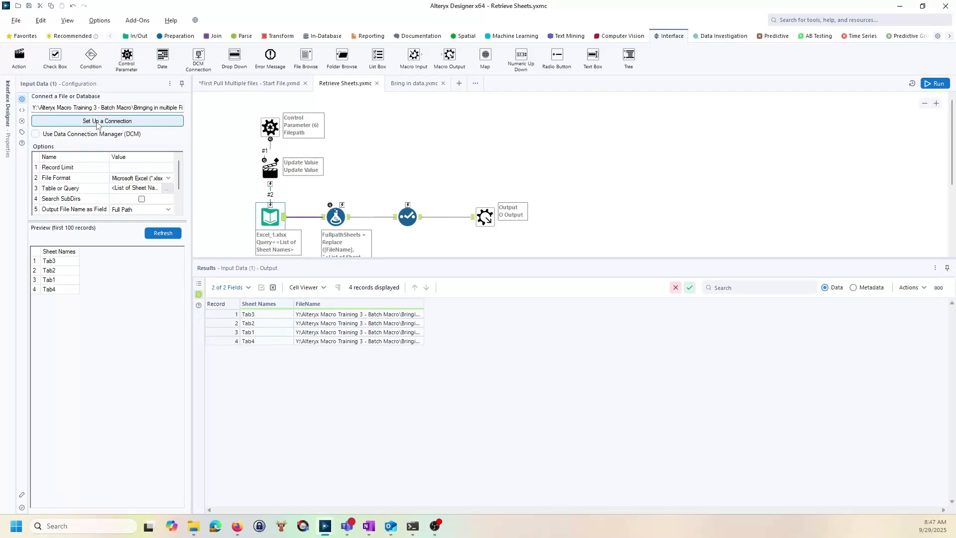
left_click(106, 108)
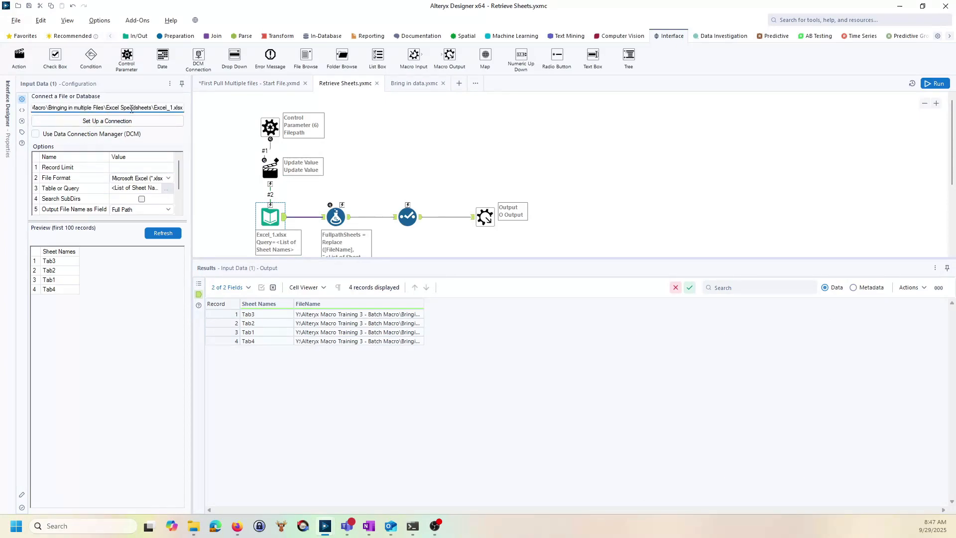
left_click_drag(152, 108, 11, 108)
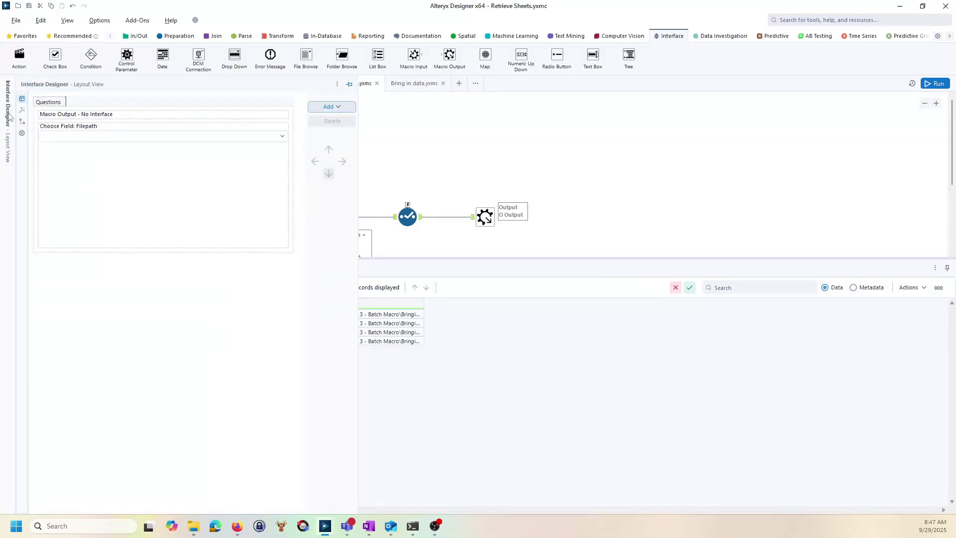
left_click(337, 83)
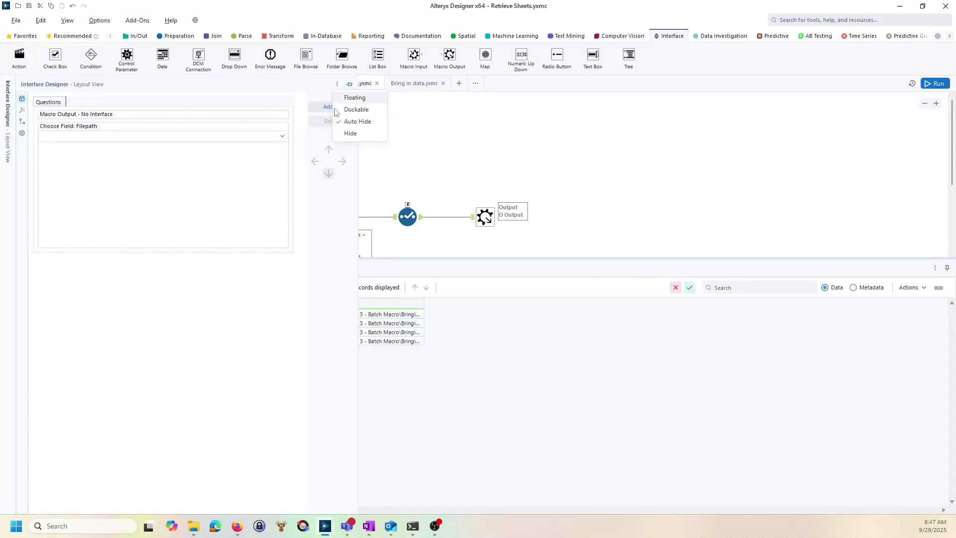
left_click(350, 134)
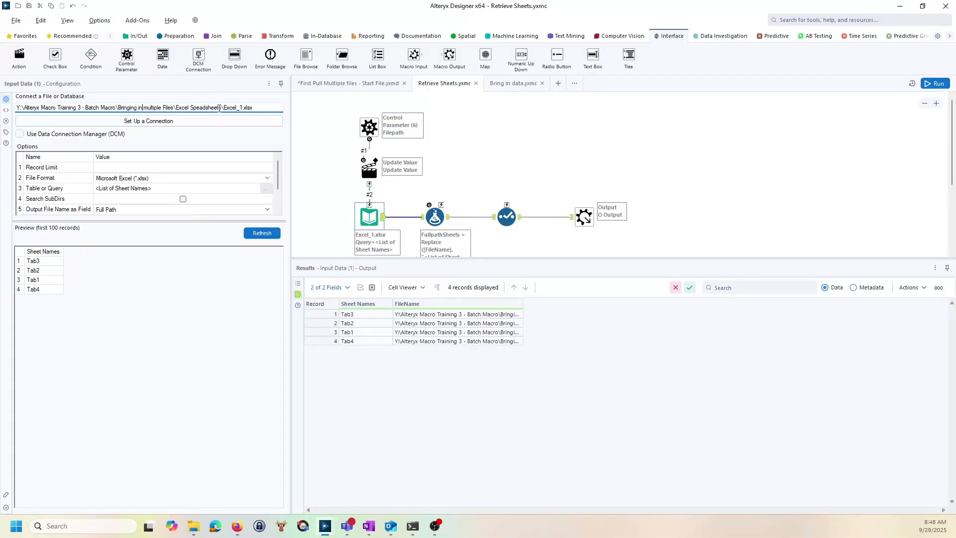
Try the relative path .\Excel_1.xlsx in the Input Data tool, run the Retrieve Sheets macro, and check the tool's message.
left_click_drag(221, 108, 17, 108)
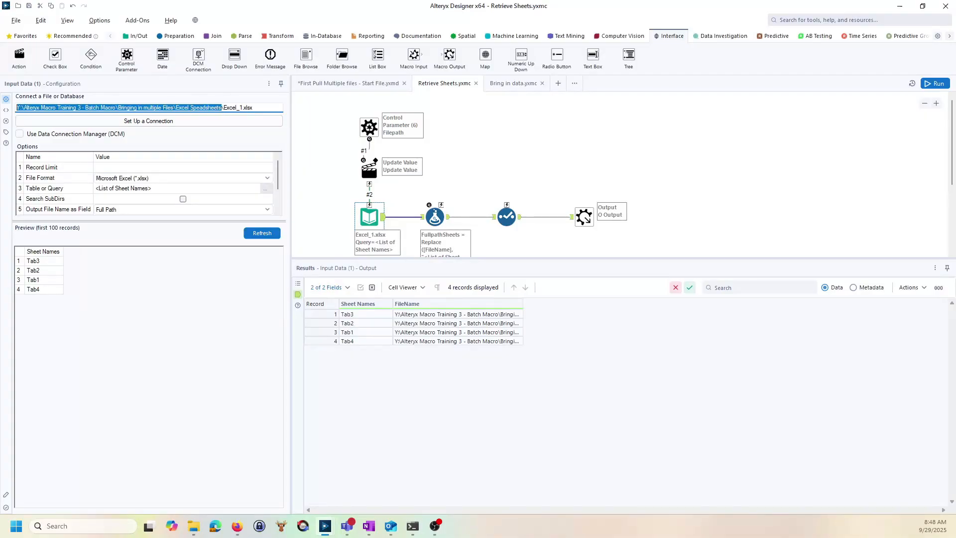
key("BackSpace")
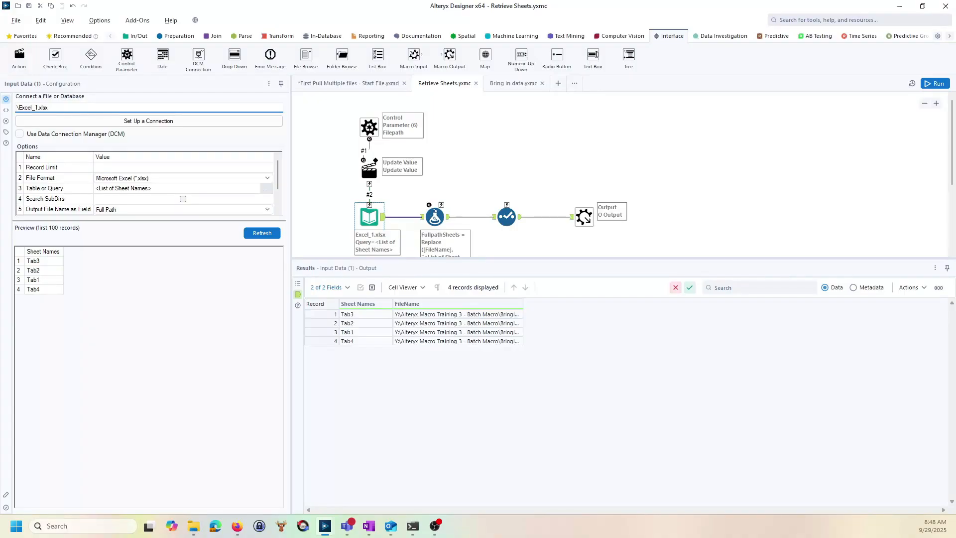
type(".")
left_click(936, 83)
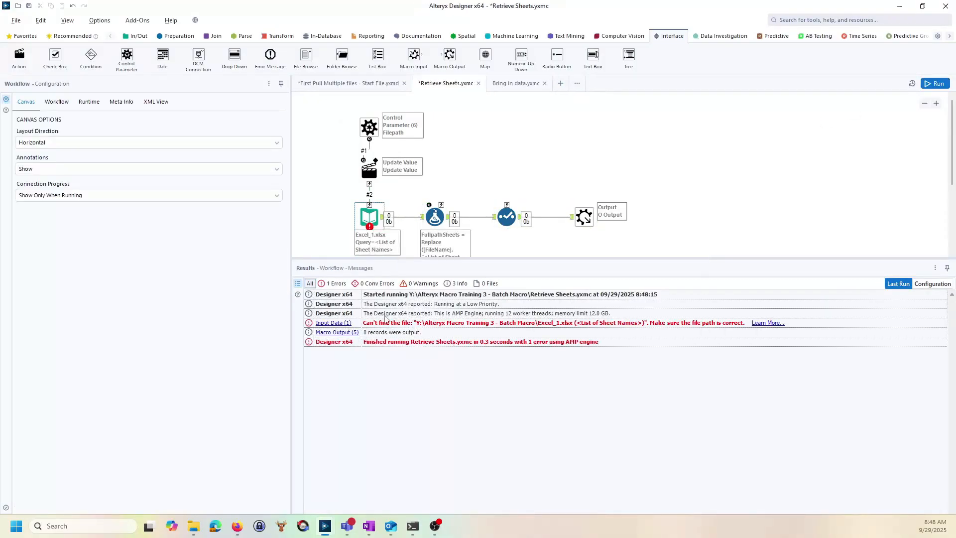
left_click(368, 219)
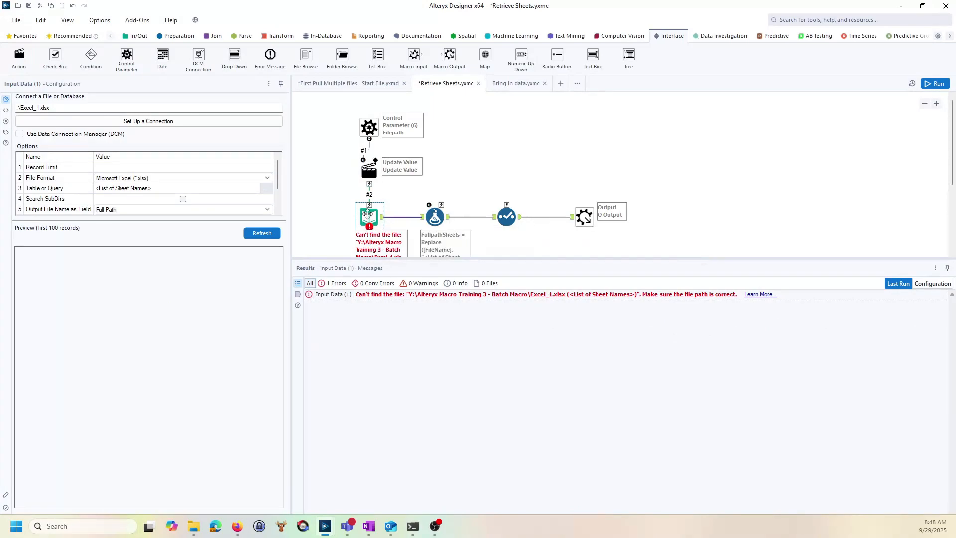
Set the Action tool to replace only the string .\Excel_1.xlsx in the Input Data file value, and save the macro.
left_click(369, 169)
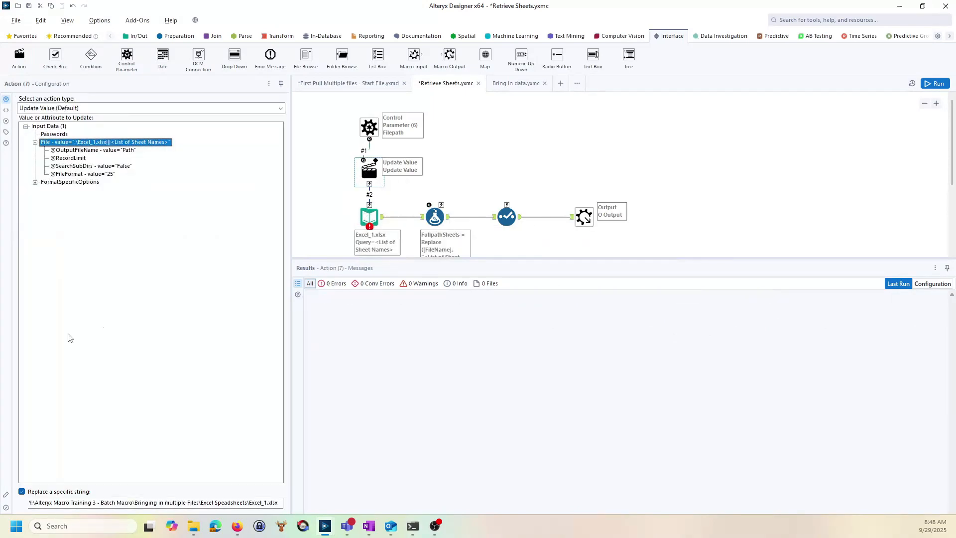
left_click(22, 492)
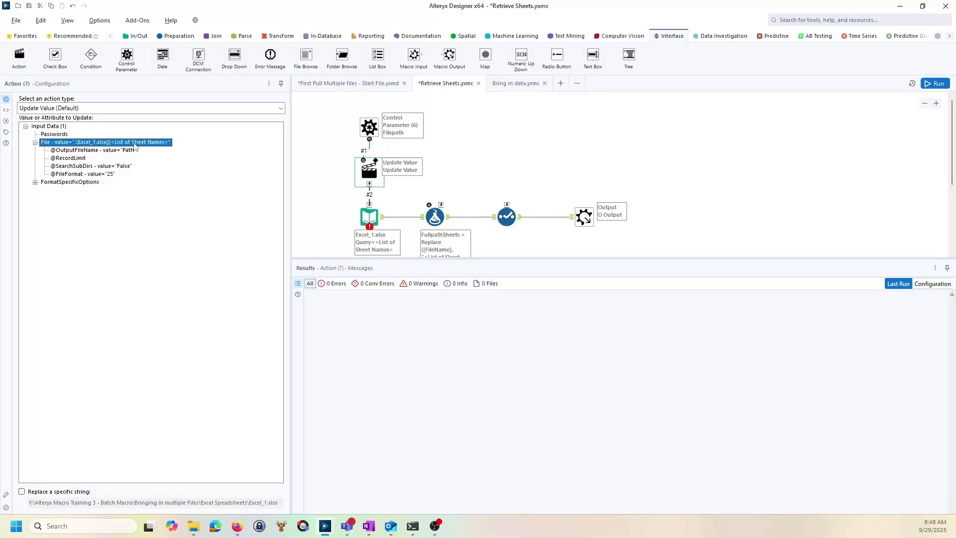
left_click(22, 491)
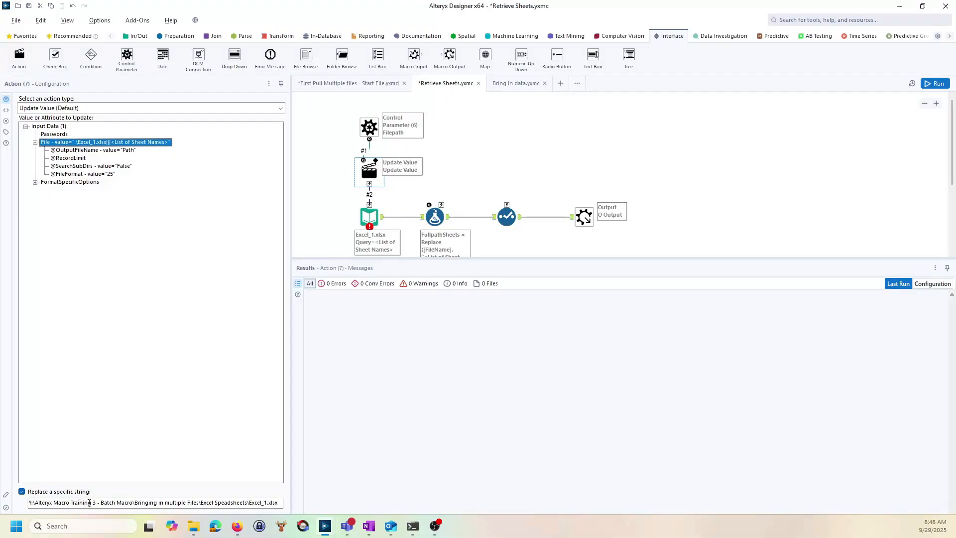
left_click(22, 491)
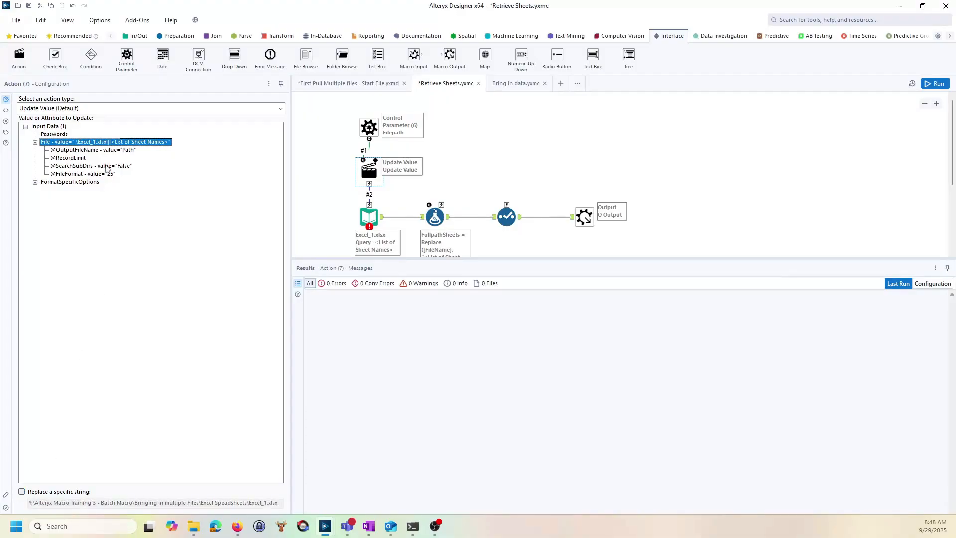
left_click(102, 150)
left_click(108, 143)
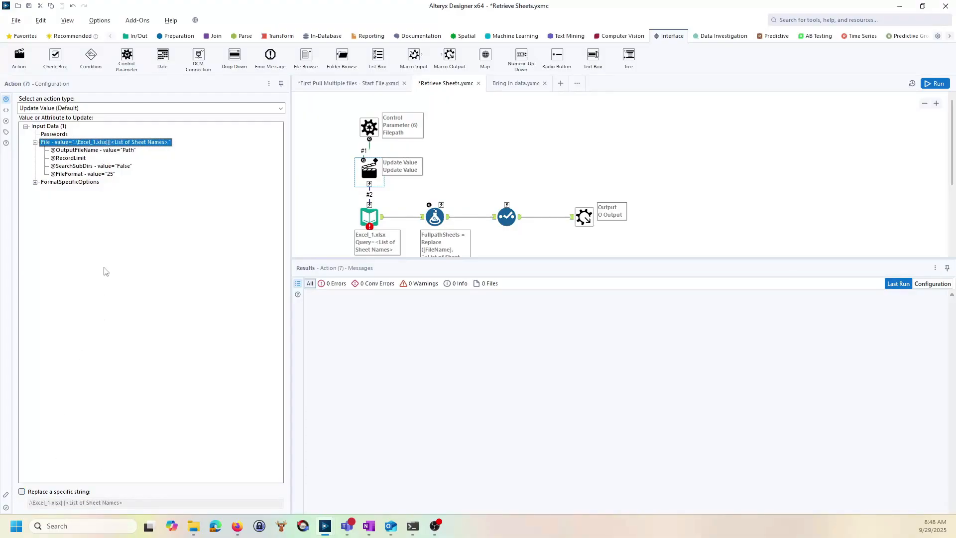
left_click(22, 491)
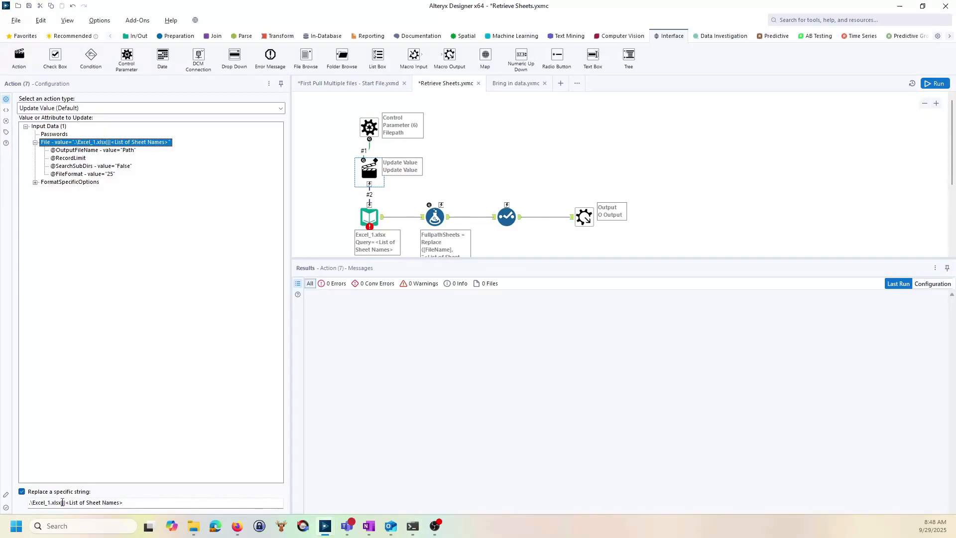
left_click_drag(62, 503, 201, 506)
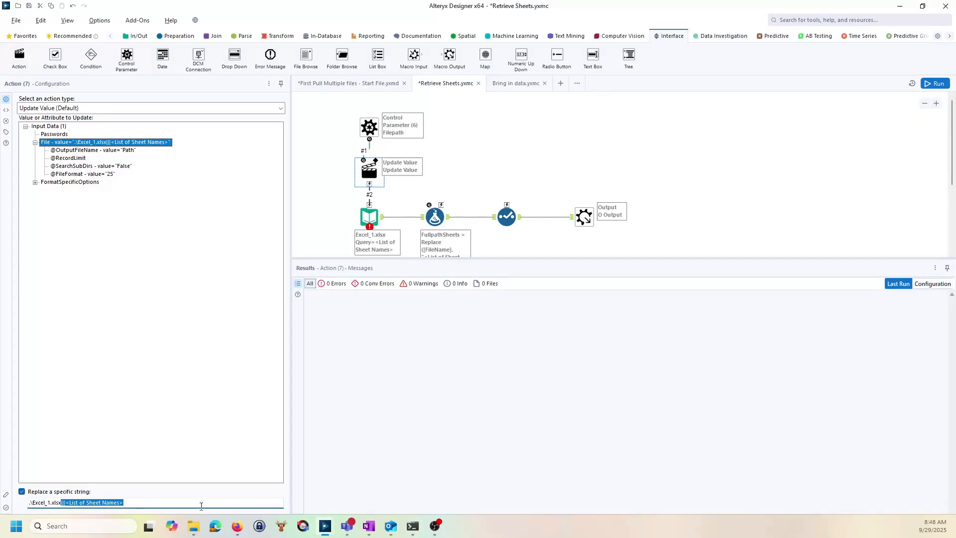
key("BackSpace")
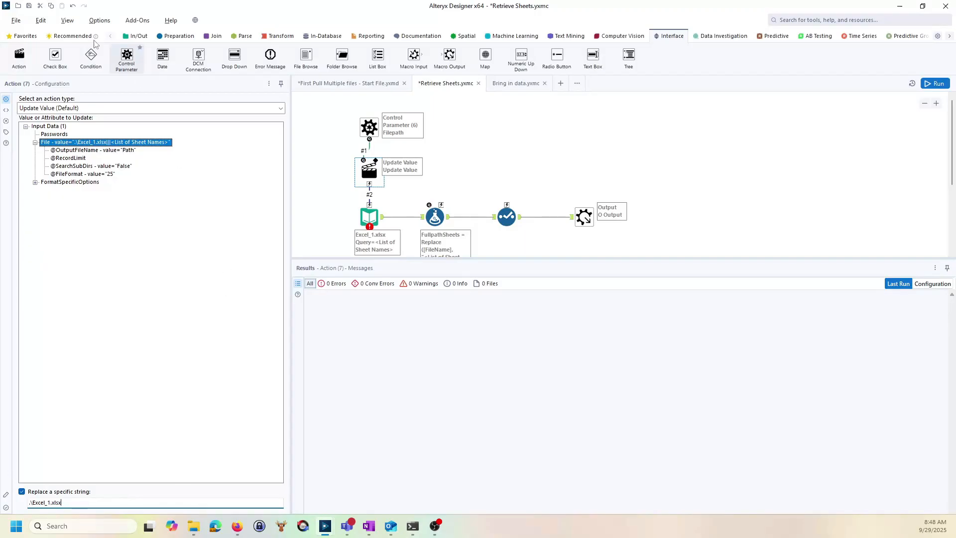
left_click(27, 6)
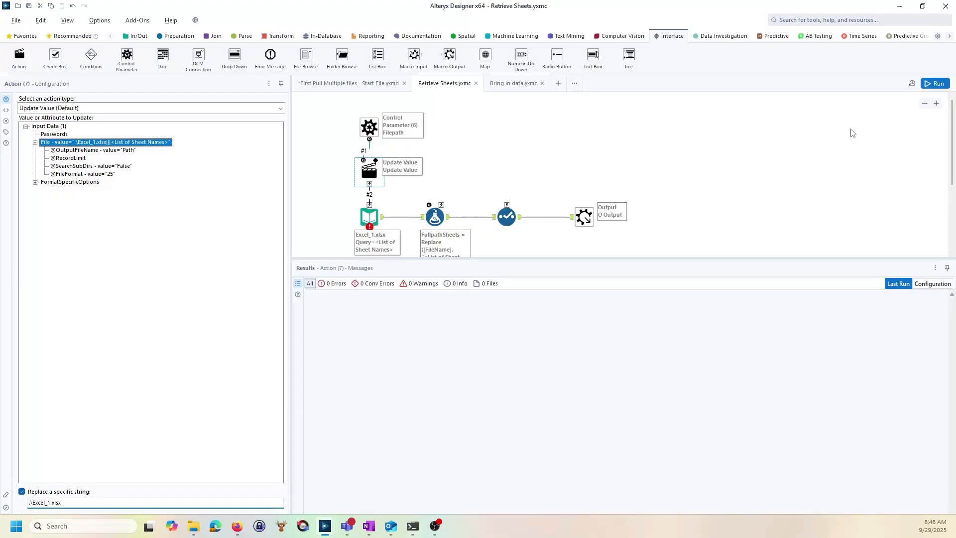
Rerun the Retrieve Sheets macro and read the Input Data tool's message.
left_click(935, 83)
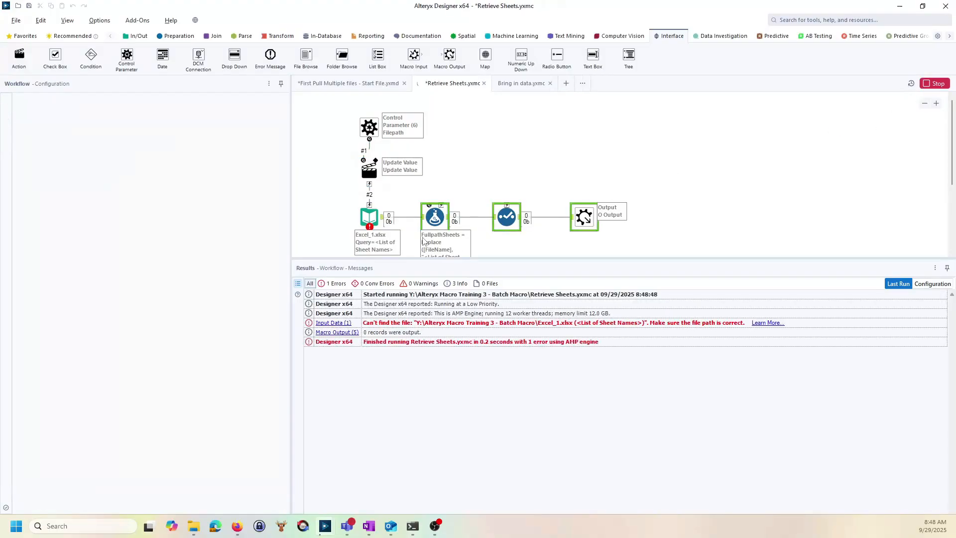
left_click(372, 219)
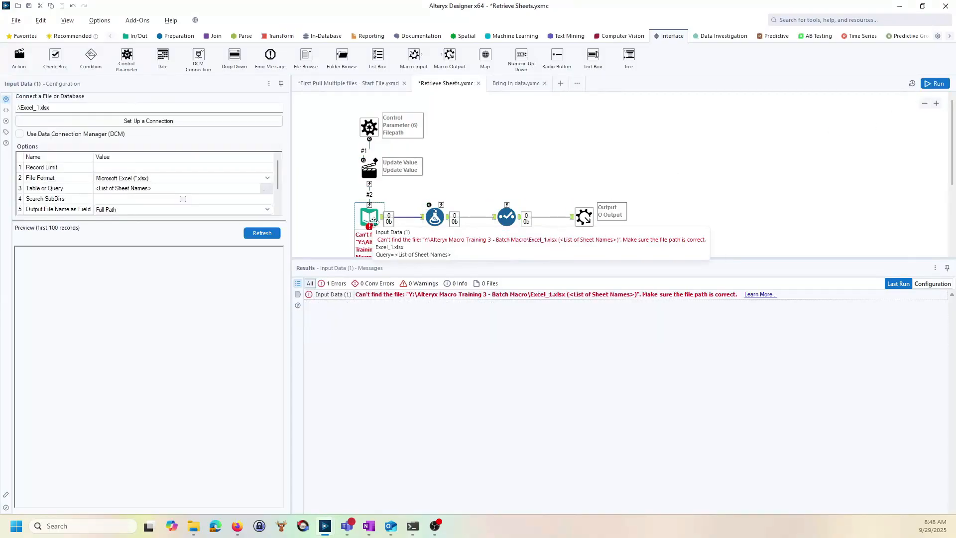
left_click(73, 125)
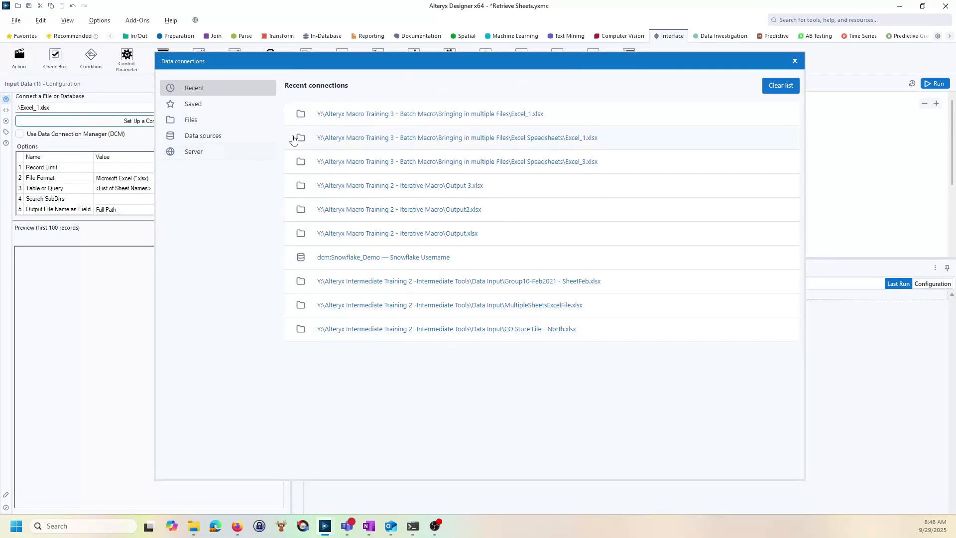
left_click(214, 120)
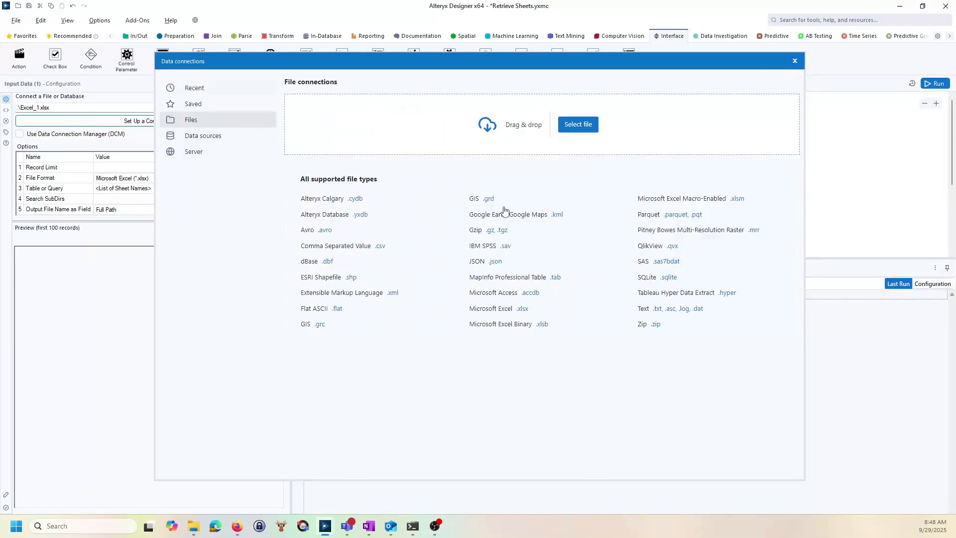
left_click(578, 125)
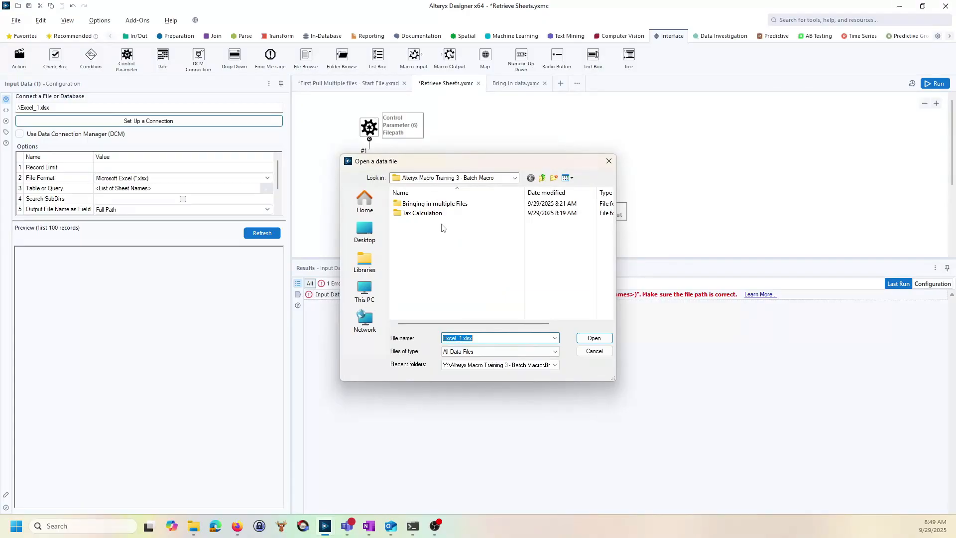
double_click(435, 204)
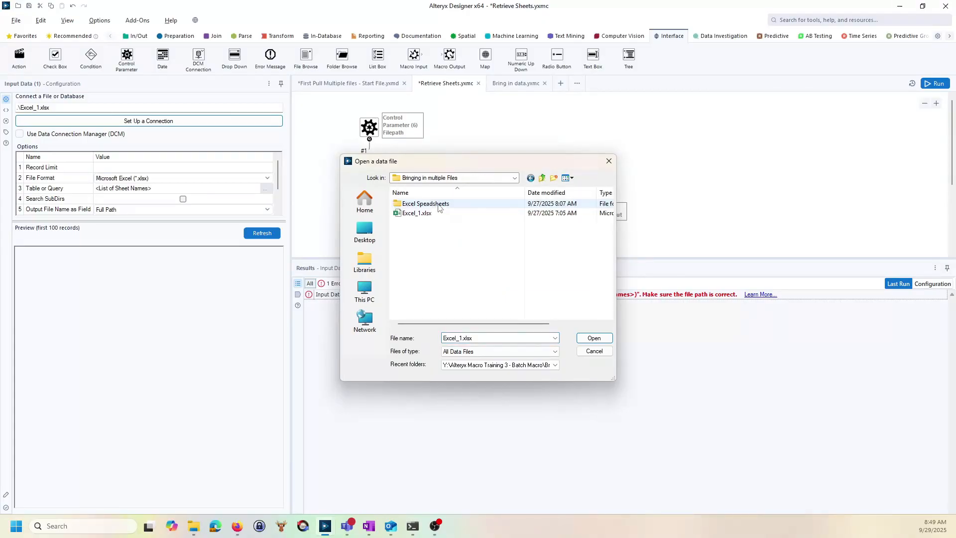
left_click(419, 215)
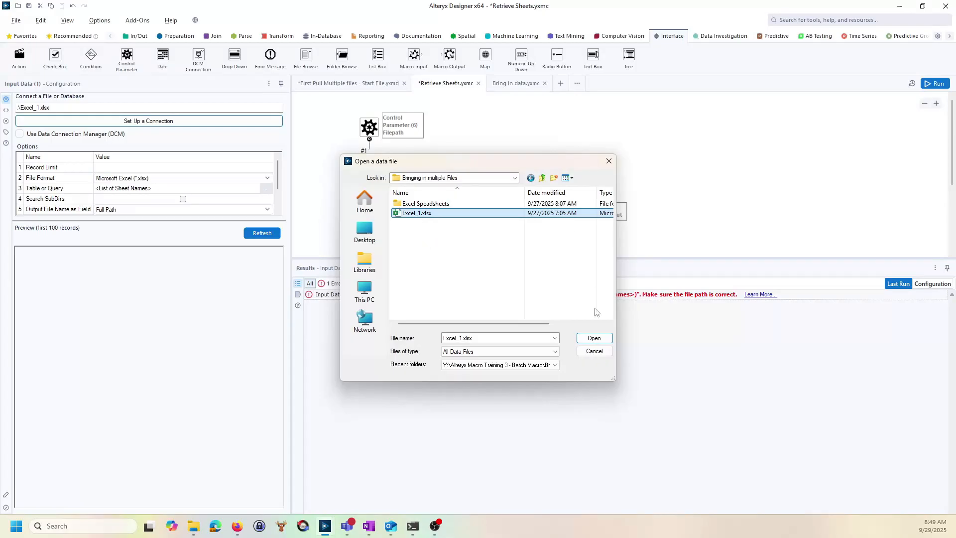
left_click(588, 357)
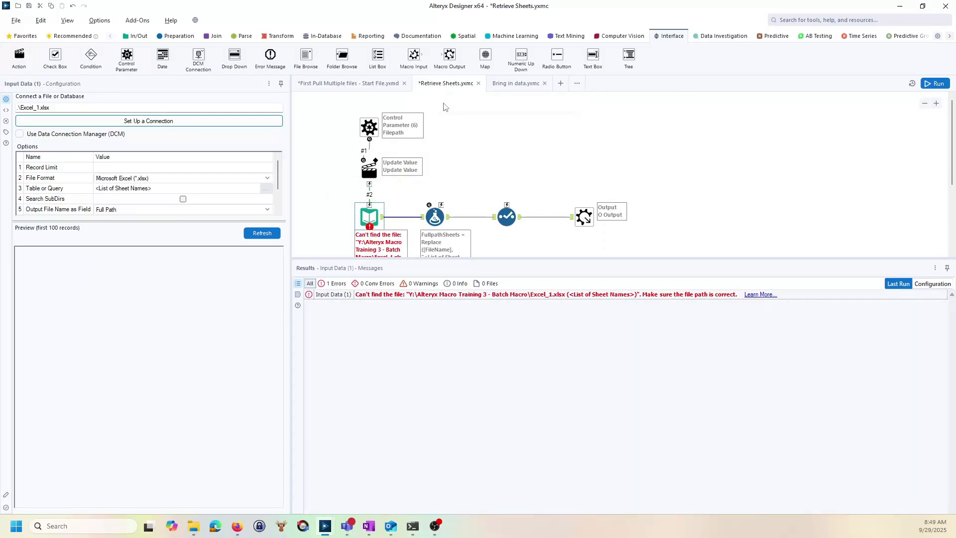
Reconnect the Input Data tool to sheet Tab3 of Excel_1.xlsx in the Bringing in multiple Files folder.
left_click(75, 122)
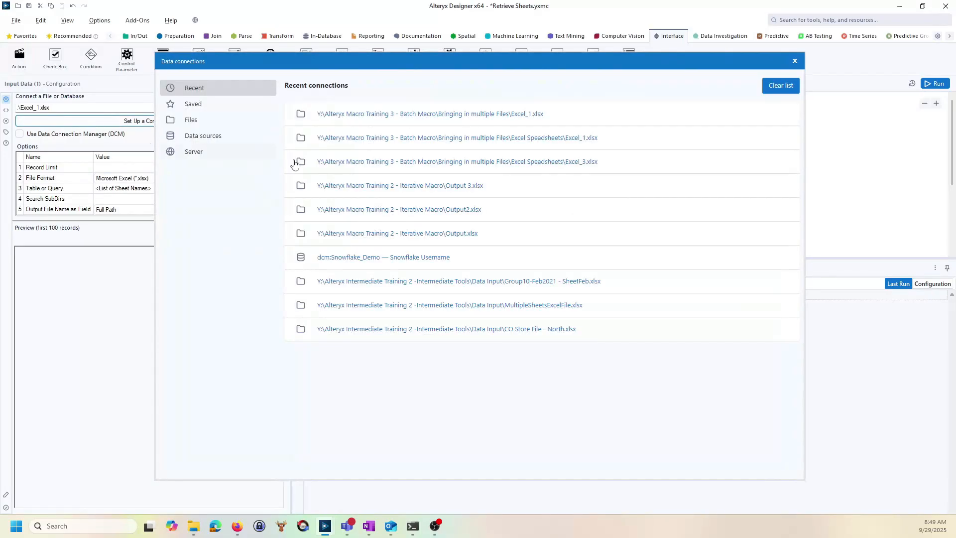
left_click(192, 120)
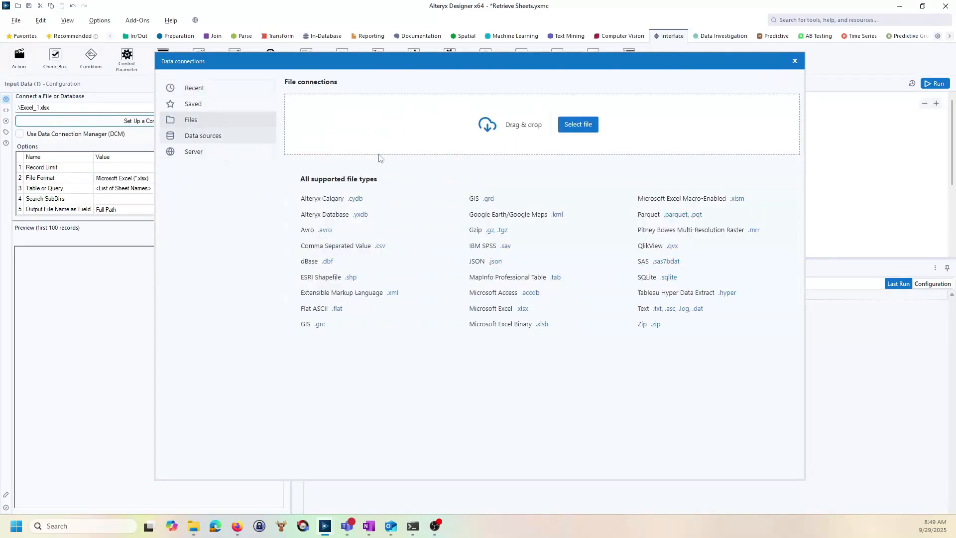
left_click(578, 124)
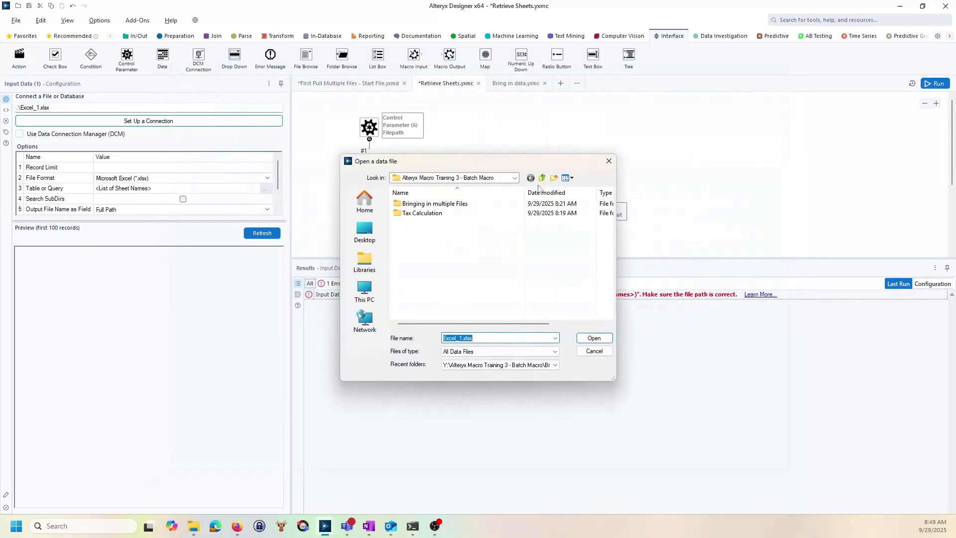
double_click(433, 203)
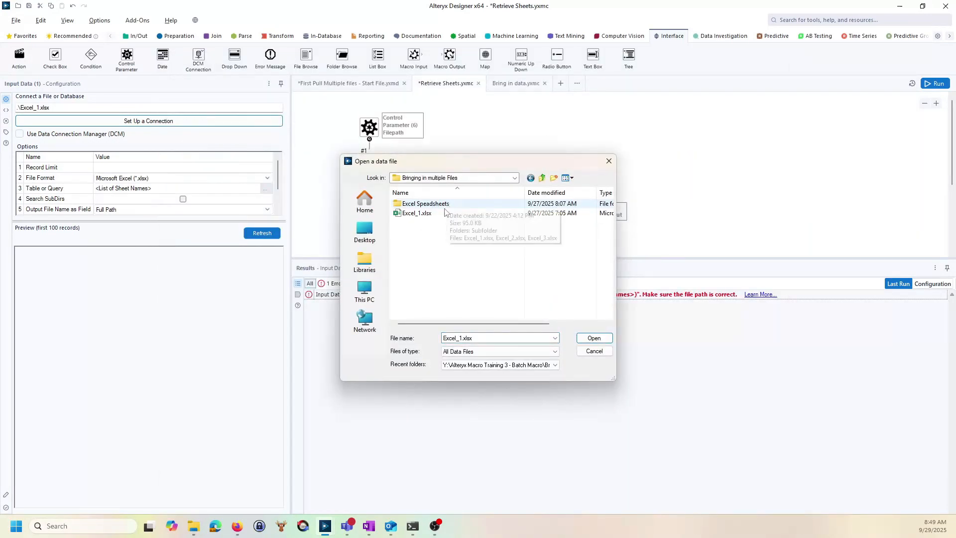
double_click(420, 214)
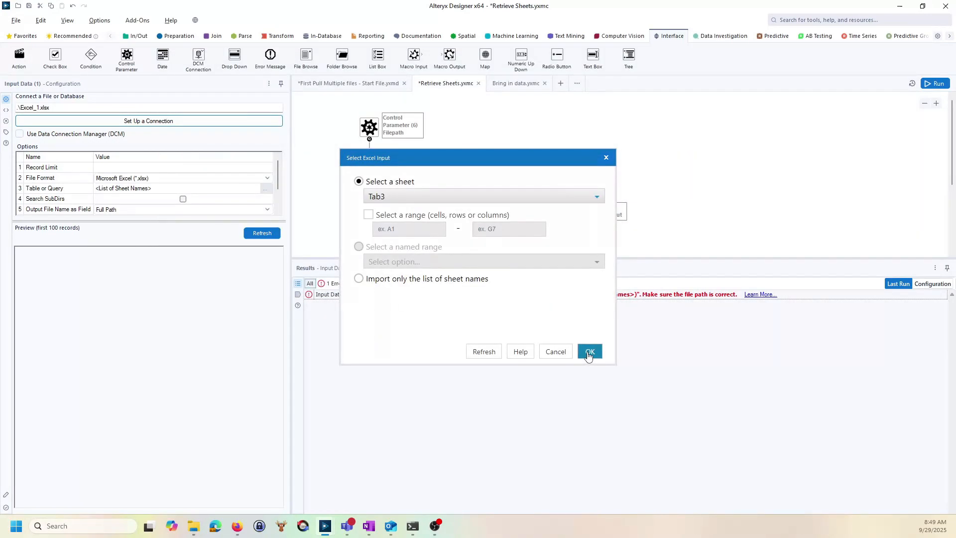
left_click(589, 350)
Shorten the Input Data tool's path to the relative .\Bringing in multiple Files\Excel_1.xlsx and run the Retrieve Sheets macro.
left_click(136, 107)
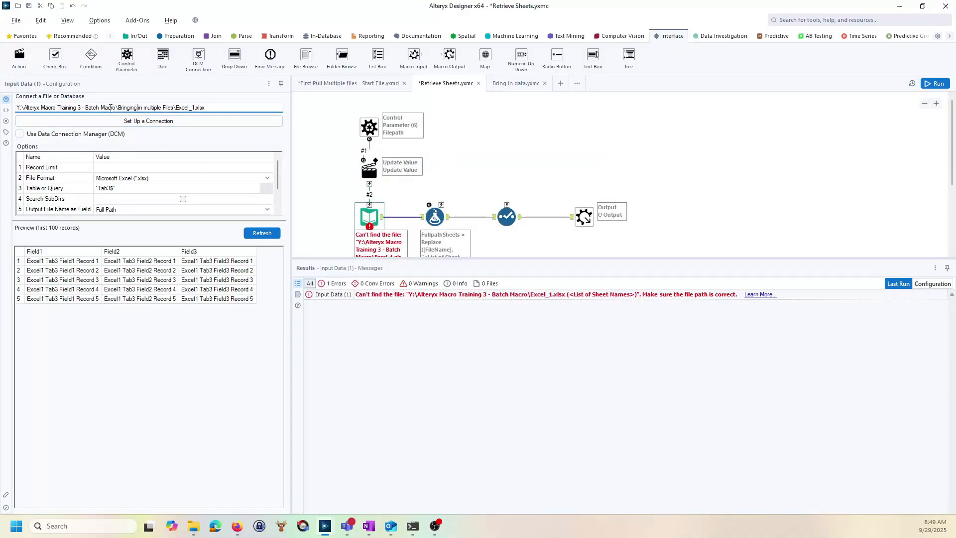
left_click(116, 108)
key("shift+Home")
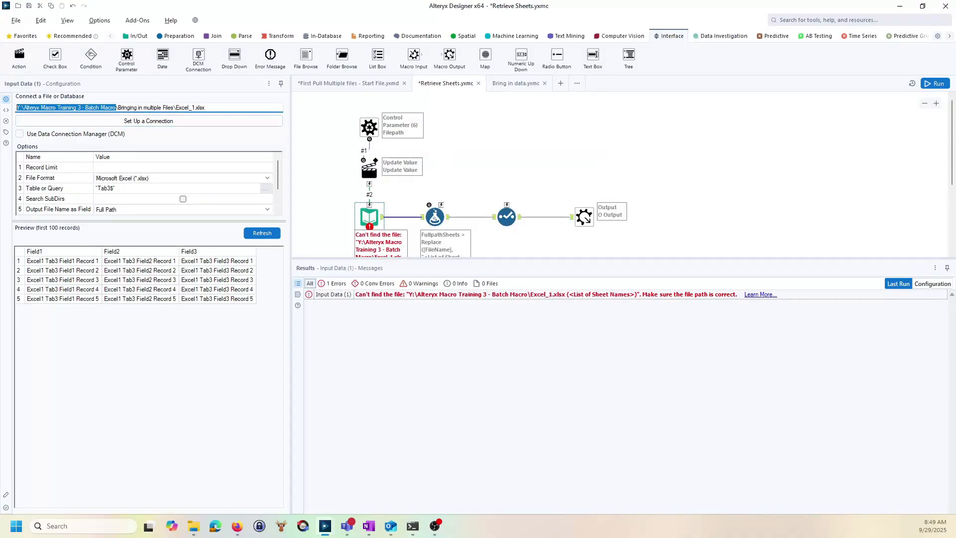
key("BackSpace")
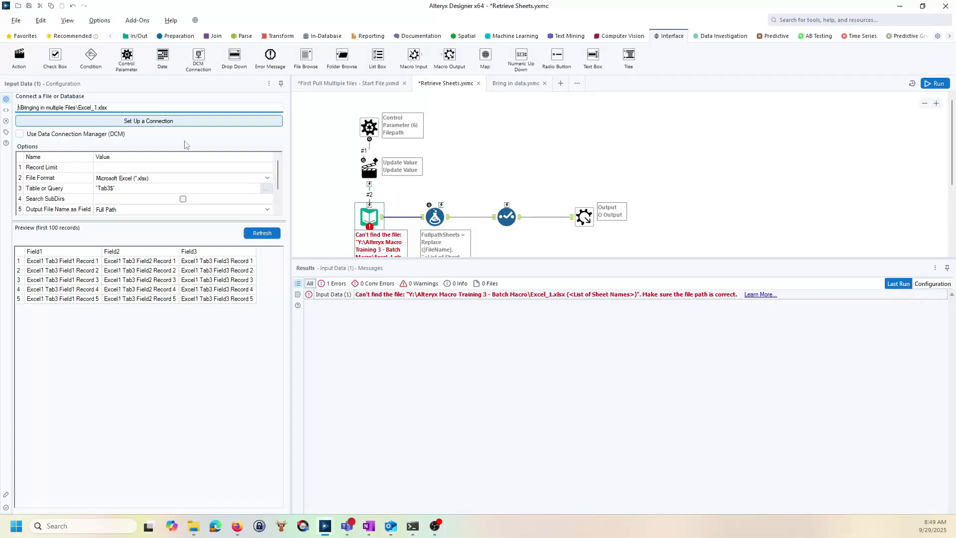
left_click(935, 84)
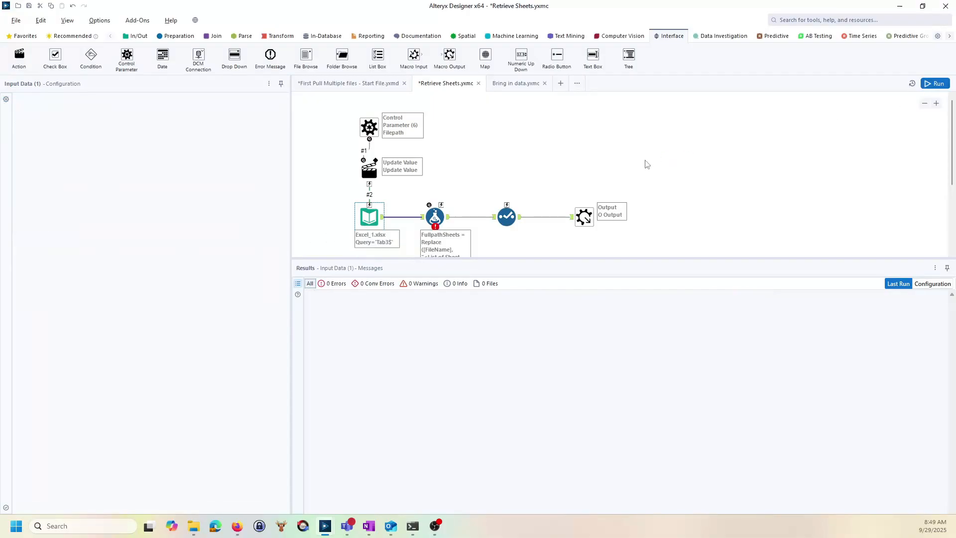
left_click(363, 218)
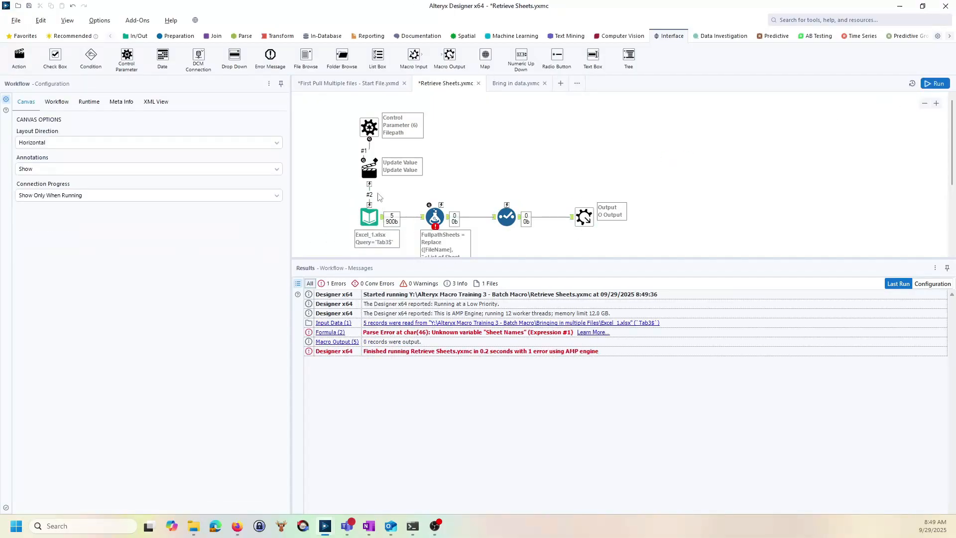
Set the Action tool to replace only the string .\Bringing in multiple Files\Excel_1.xlsx in the file value, rerun the macro, and check the Formula tool.
left_click(369, 174)
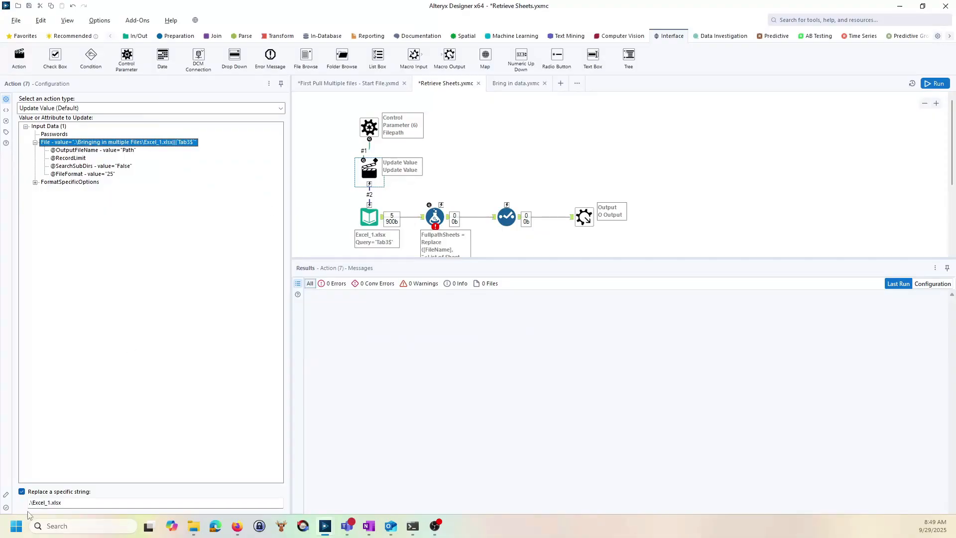
left_click(84, 151)
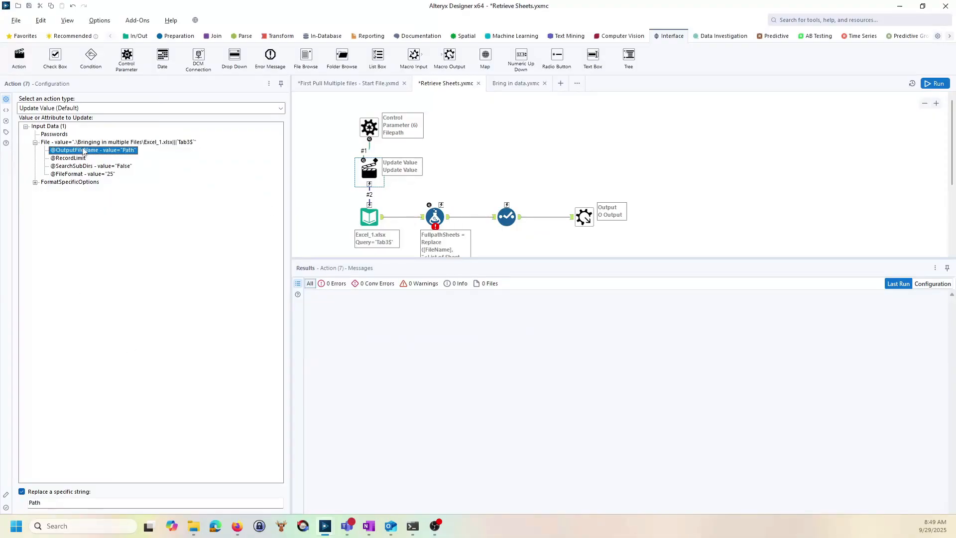
left_click(84, 143)
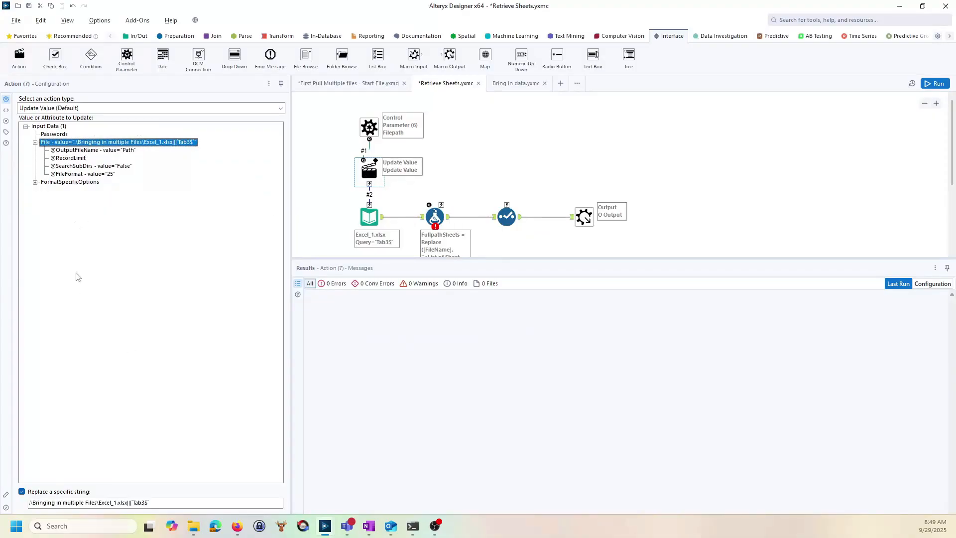
left_click(154, 504)
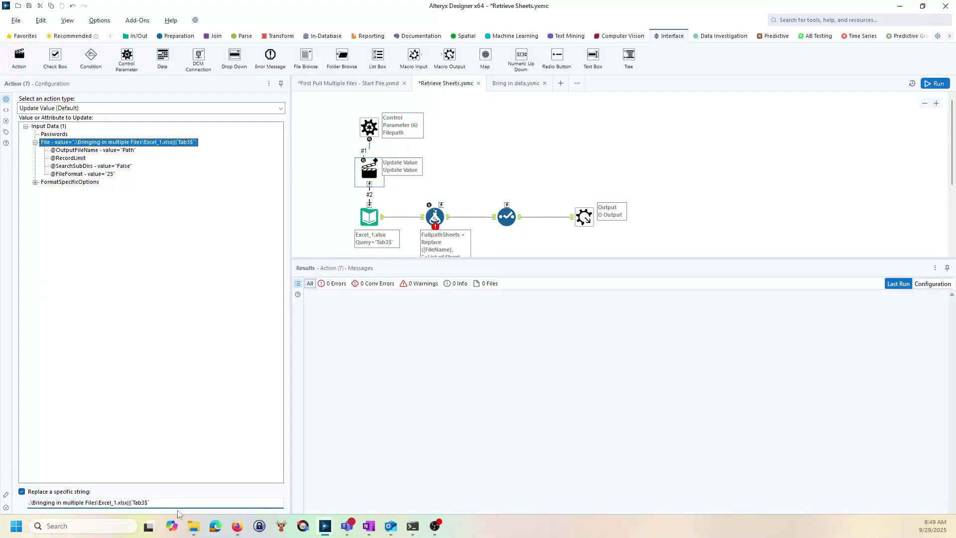
key("BackSpace")
key("BackSpace")
key("BackSpace")
key("BackSpace")
key("BackSpace")
key("BackSpace")
key("BackSpace")
left_click(935, 83)
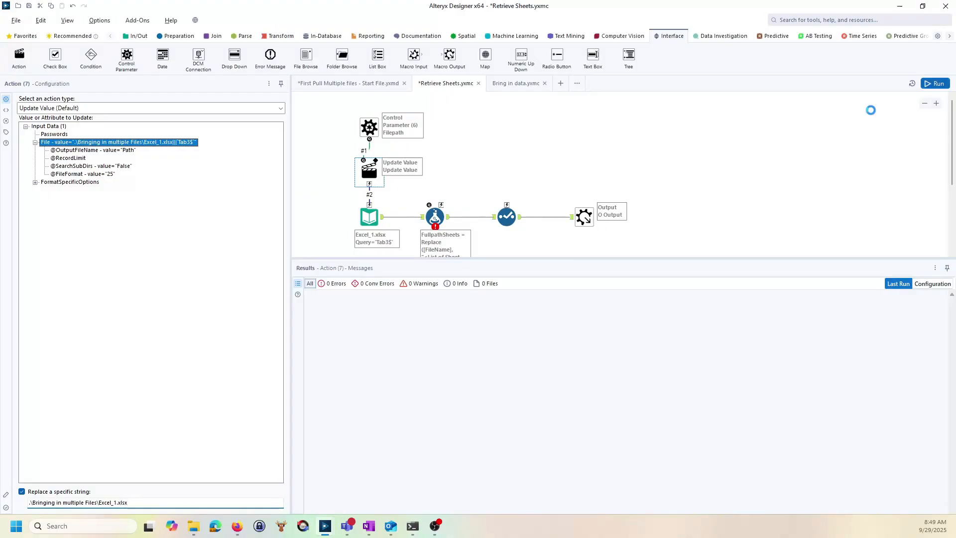
left_click(435, 218)
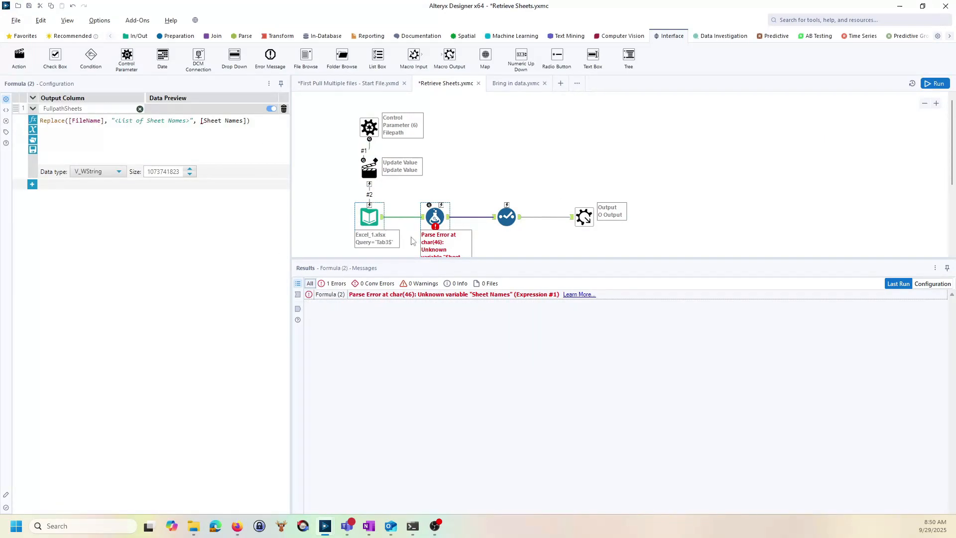
Switch the Input Data tool from sheet Tab3 to importing only the list of sheet names, and rerun the macro.
left_click(383, 223)
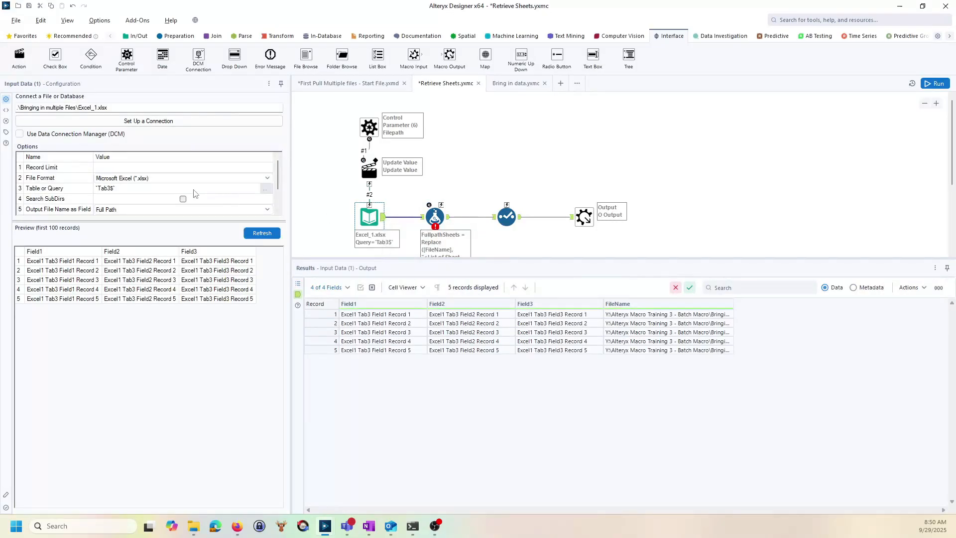
left_click(265, 190)
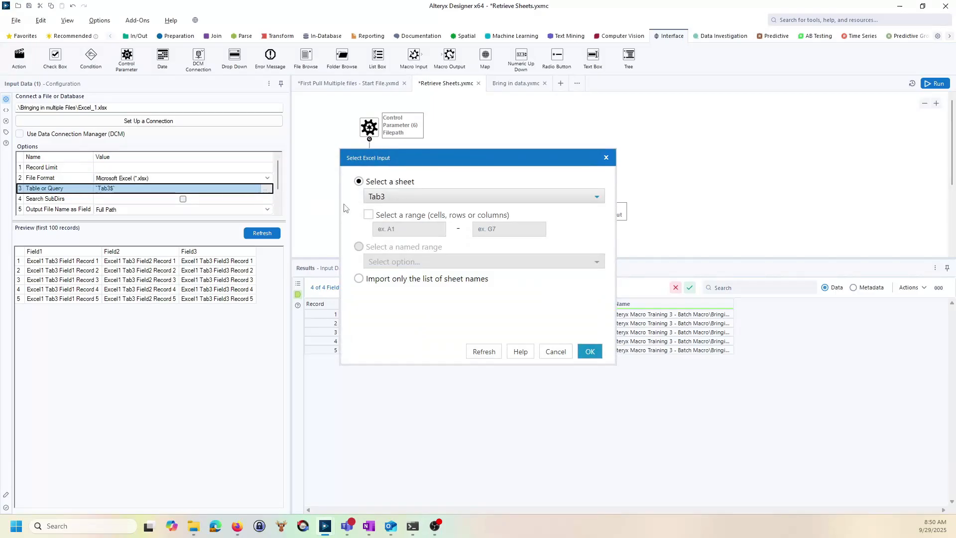
left_click(359, 279)
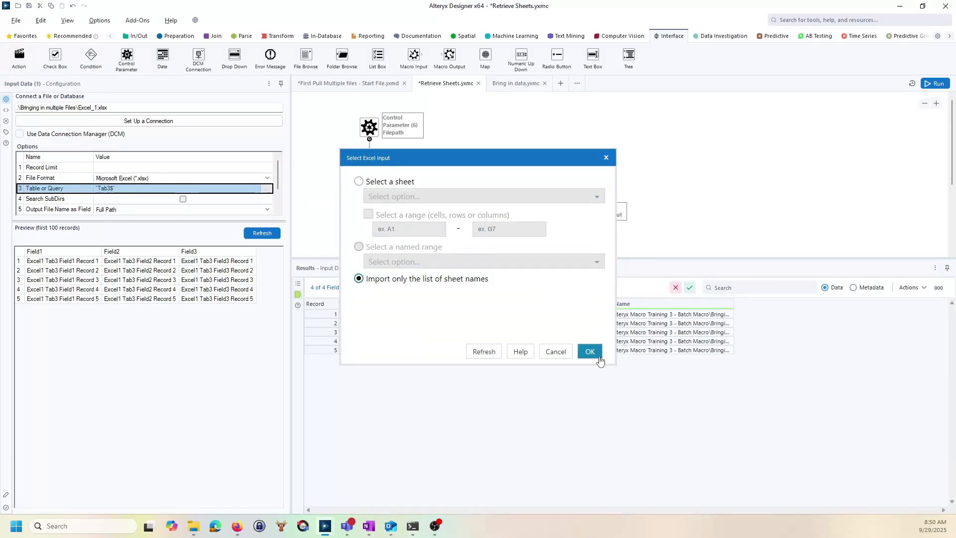
left_click(590, 351)
left_click(935, 84)
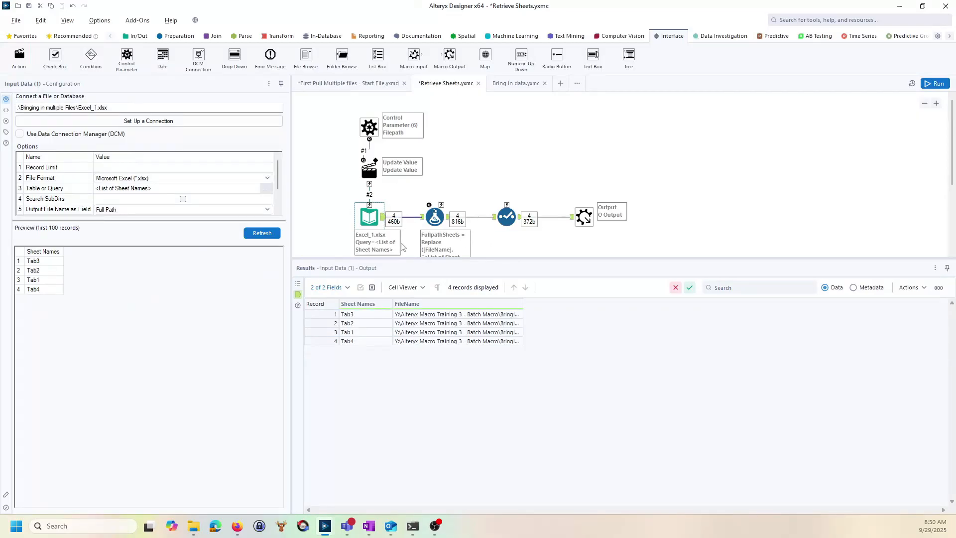
Return to the First Pull Multiple files workflow, acknowledge the macro refresh, and read the full FullpathSheets paths output by Retrieve Sheets.
left_click(336, 84)
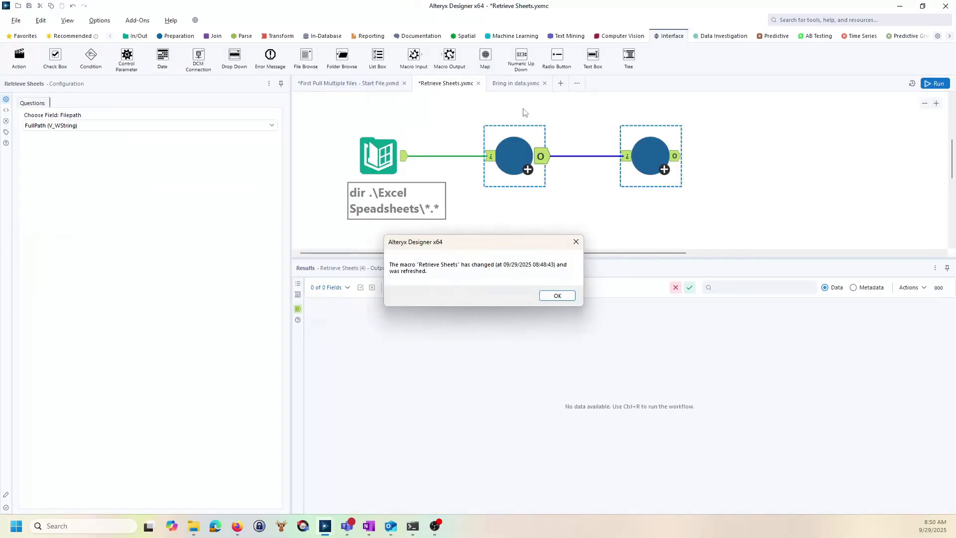
left_click(557, 295)
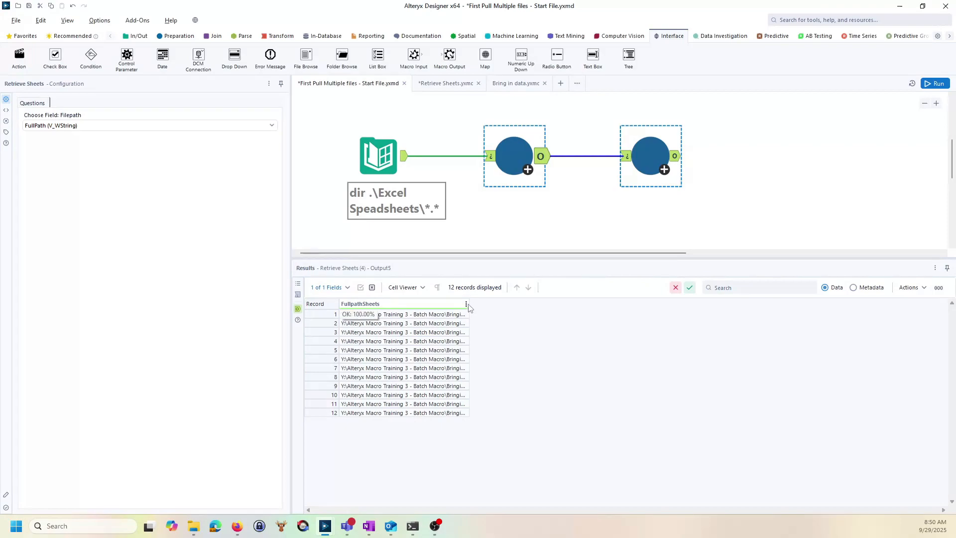
left_click_drag(469, 305, 815, 300)
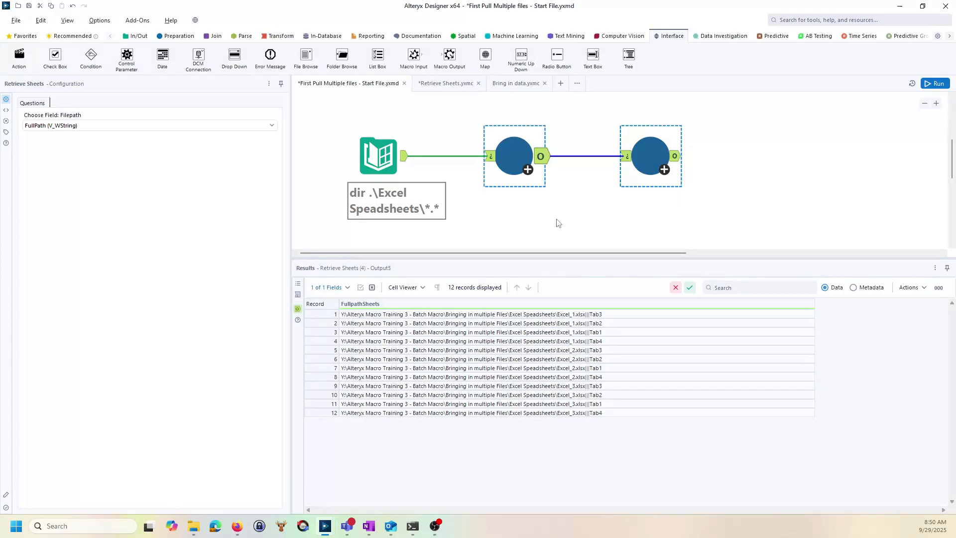
Review the Retrieve Sheets macro's relative input path, and compare the Directory tool's file list with the macro's FullpathSheets output.
left_click(436, 83)
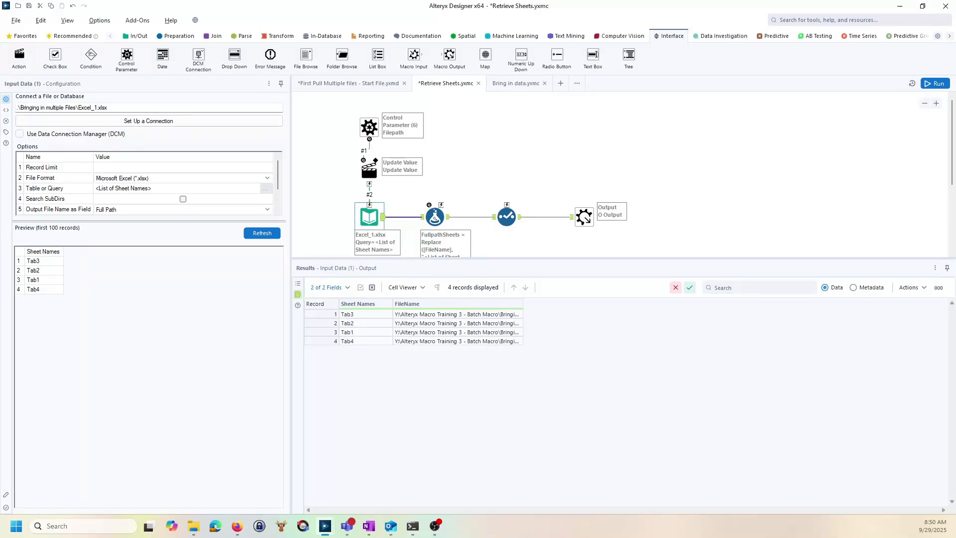
left_click(333, 84)
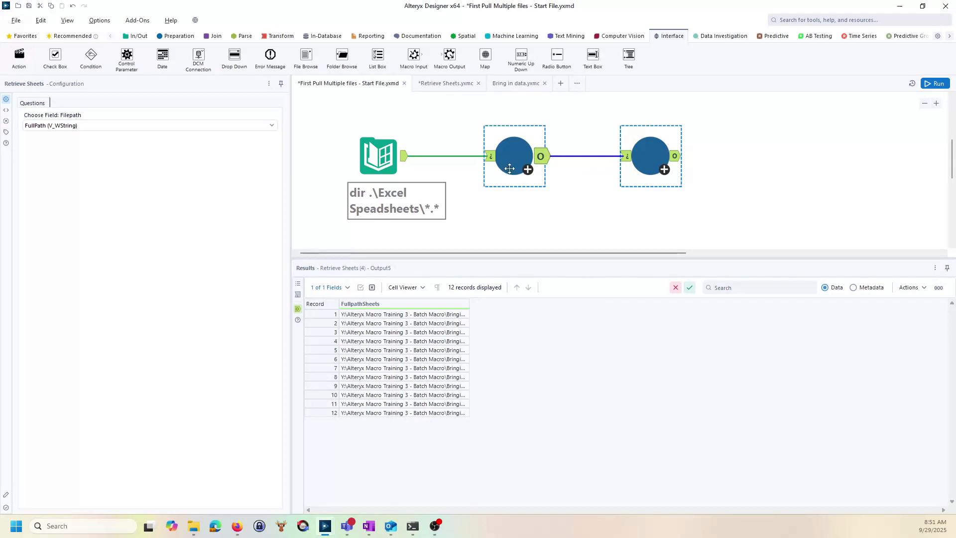
left_click(408, 174, "ctrl")
left_click(405, 162)
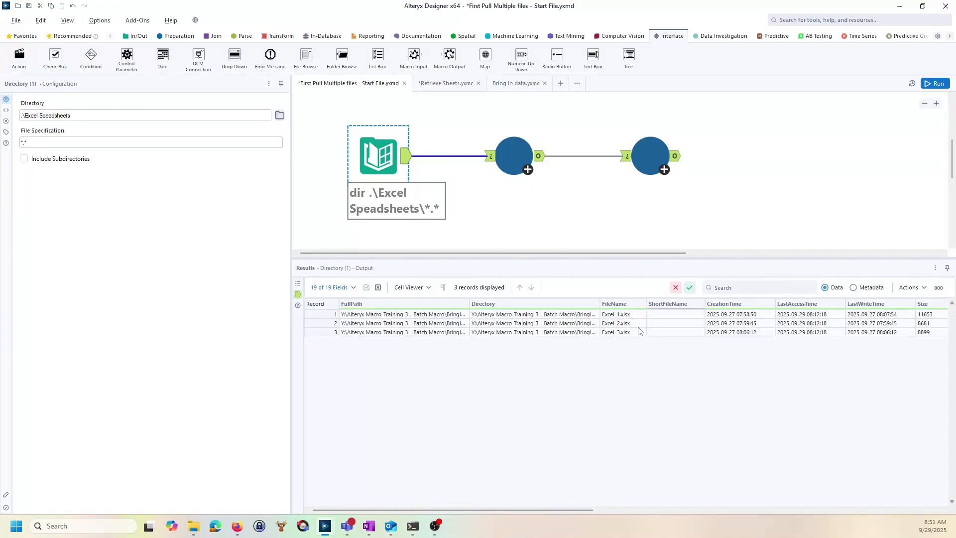
left_click(541, 158)
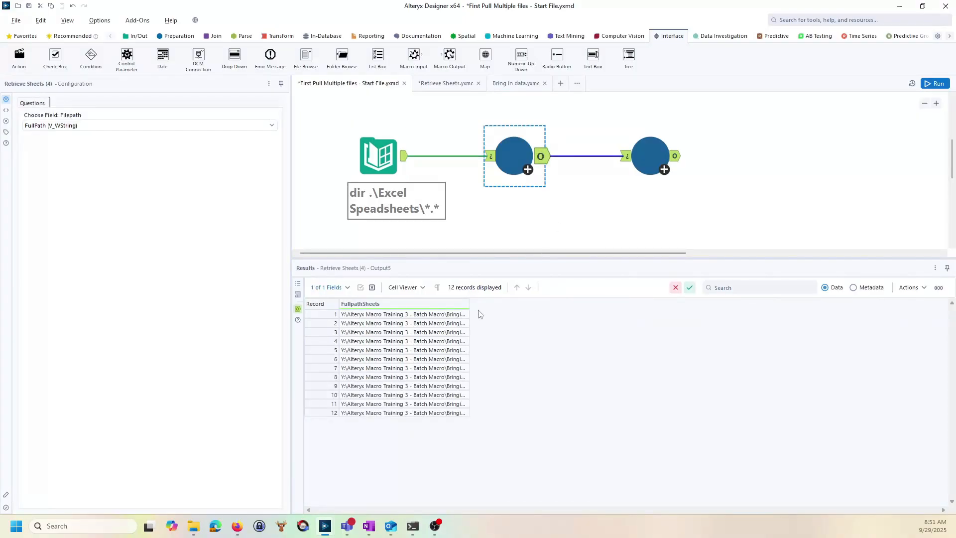
left_click_drag(469, 304, 836, 316)
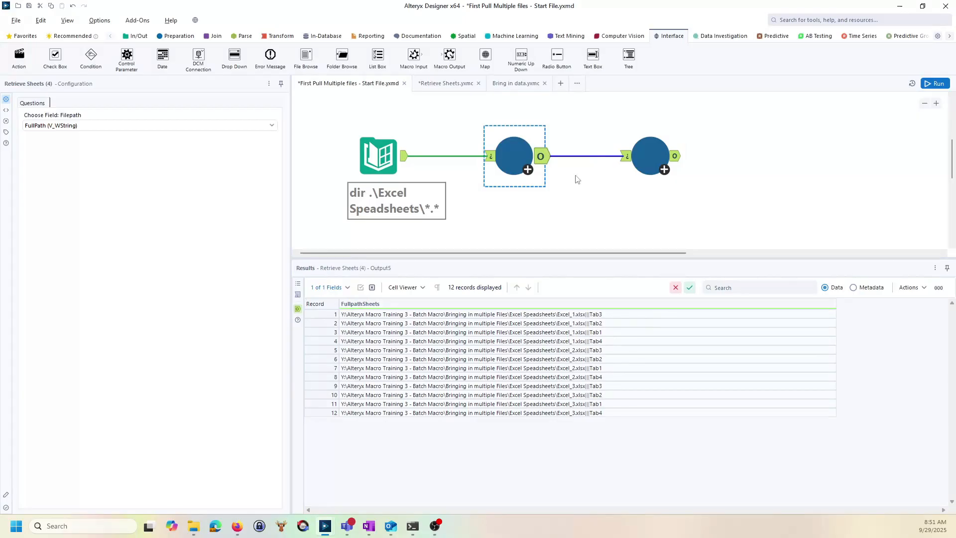
left_click(651, 159, "ctrl")
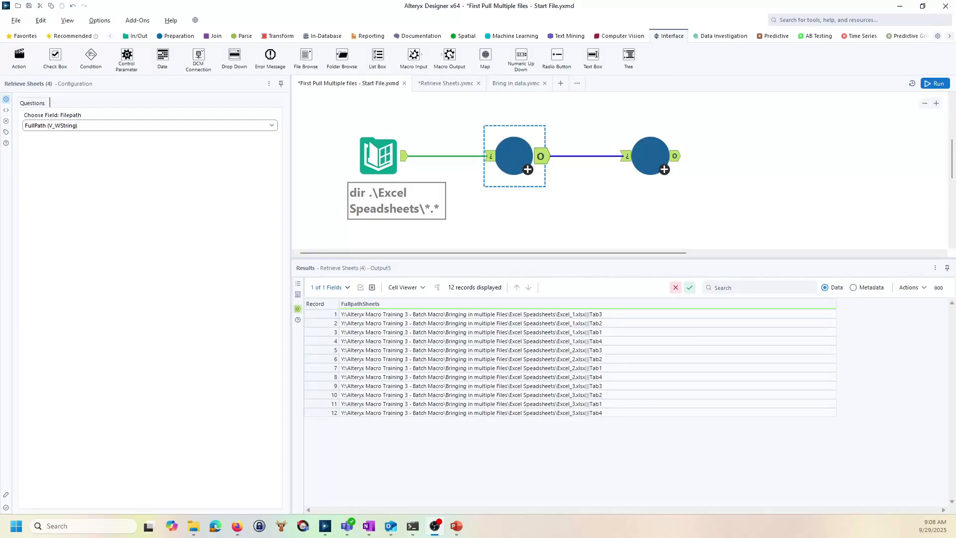
key("alt+Tab")
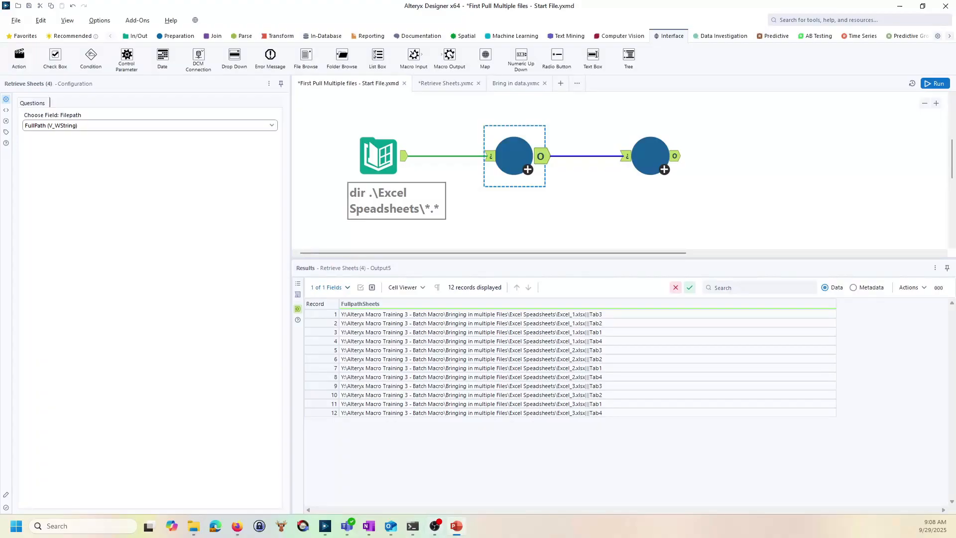
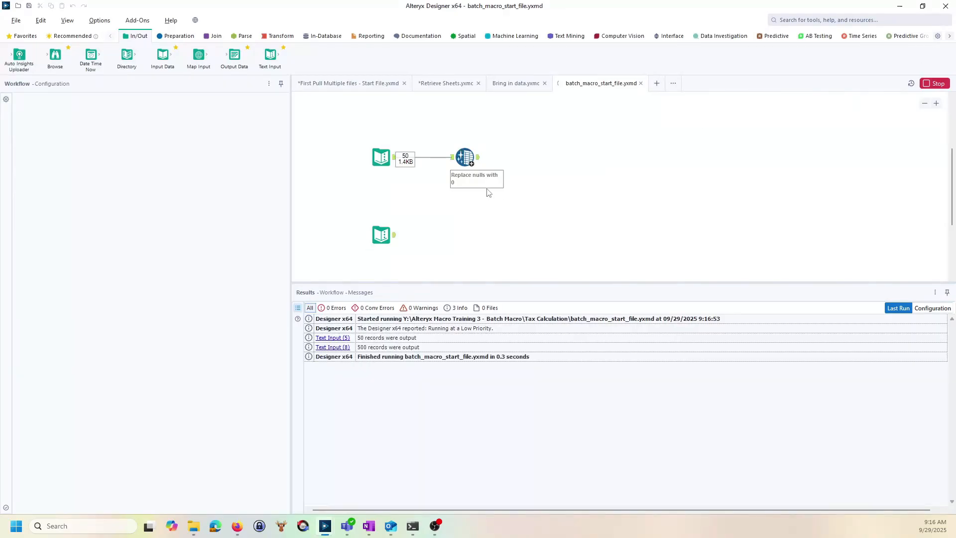
Compare the Data Cleansing tool's input and output in batch_macro_start_file.yxmd, checking the State Tax Rate (%) values for Alaska and Delaware.
left_click(471, 158)
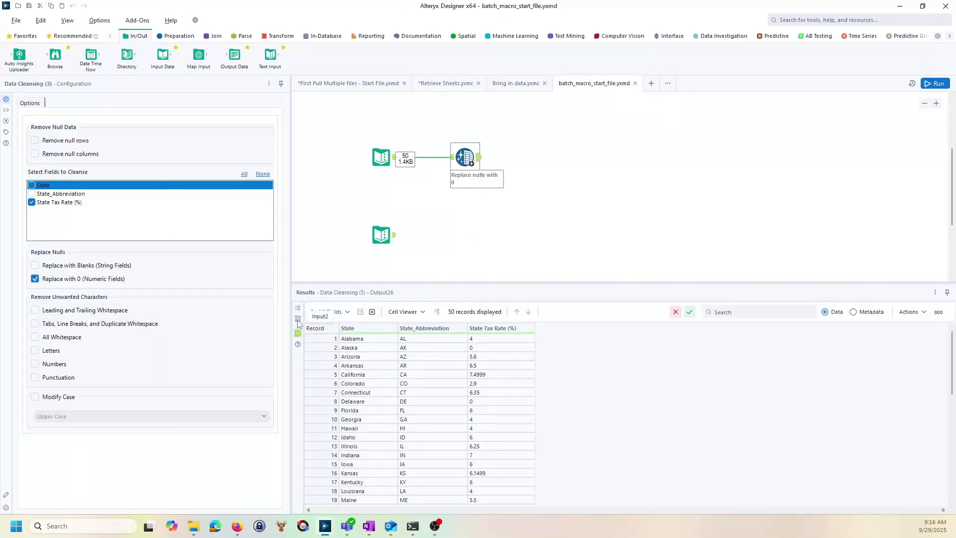
left_click(299, 321)
left_click(485, 348)
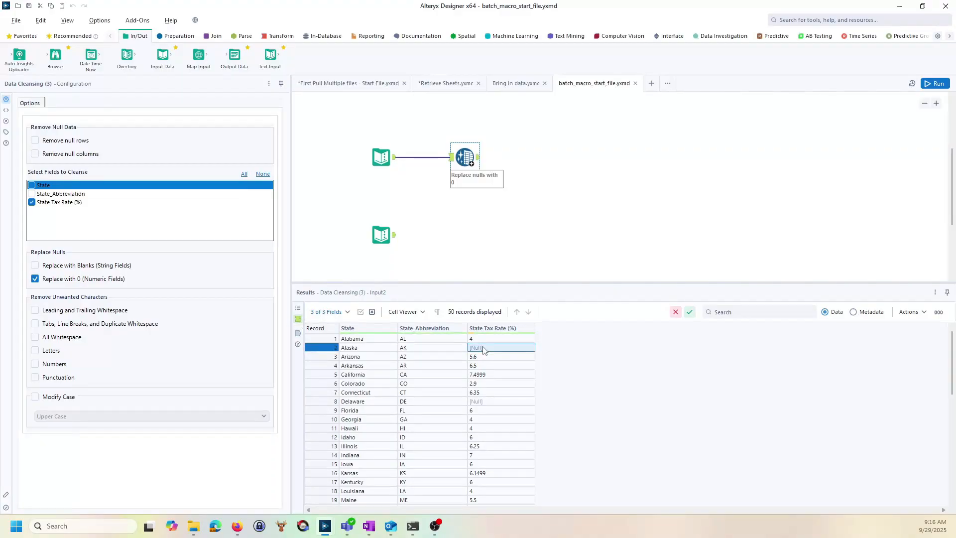
left_click(479, 403)
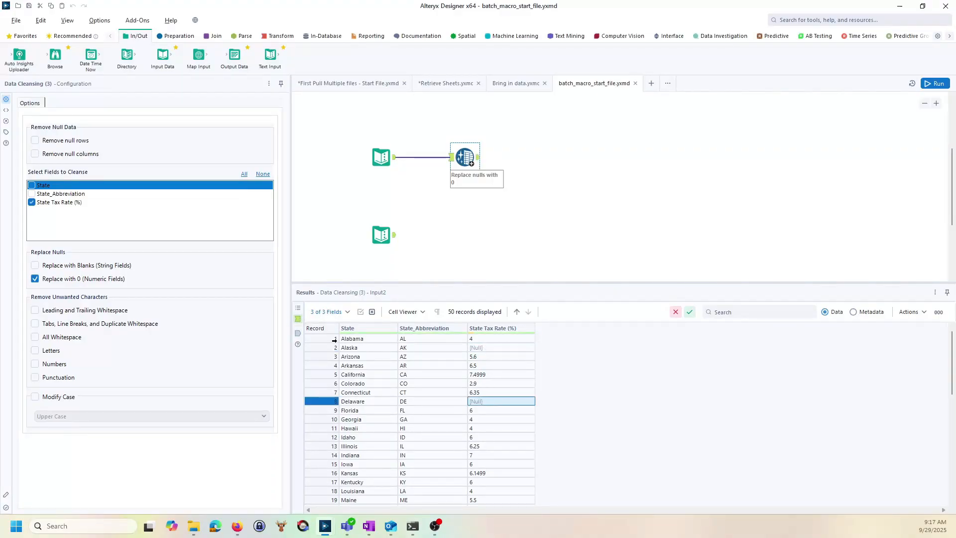
left_click(297, 332)
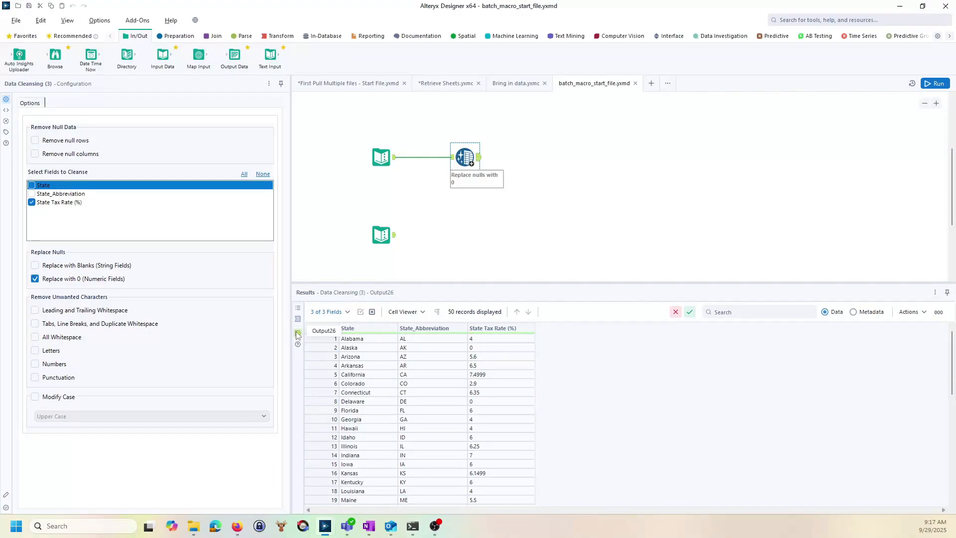
Examine the customer spend Text Input and the state tax rate Text Input, including their shared State_Abbreviation field.
left_click(383, 237)
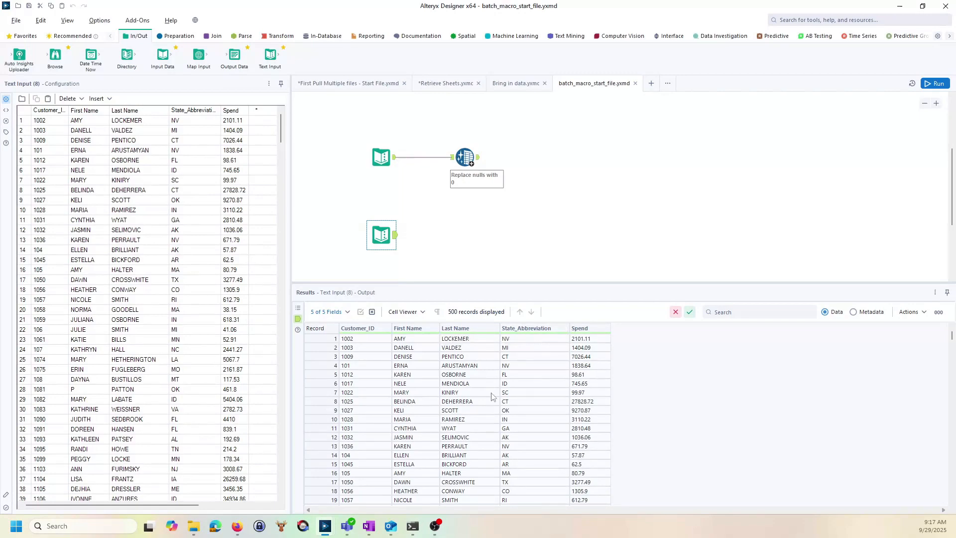
left_click(381, 158)
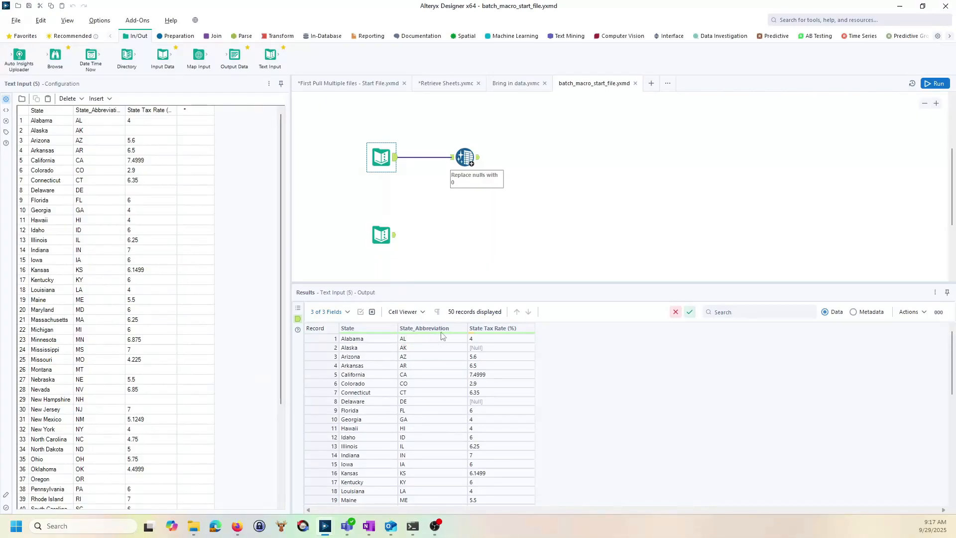
left_click(382, 235)
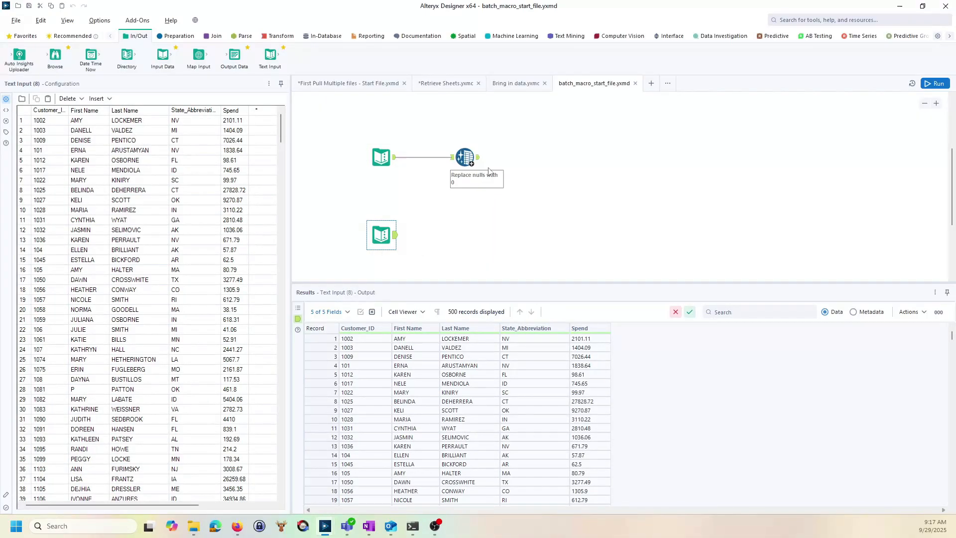
Duplicate the batch_macro_start_file.yxmd workflow.
right_click(590, 88)
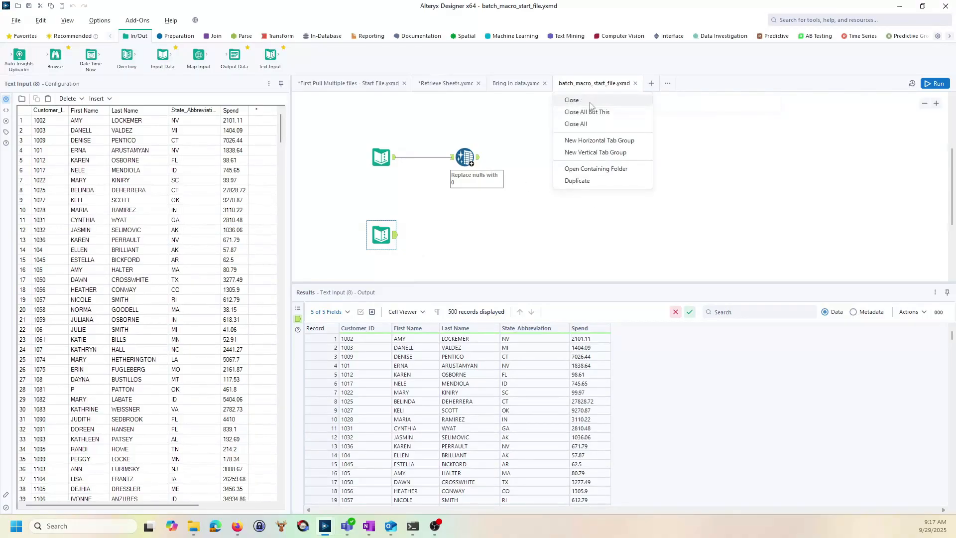
left_click(578, 181)
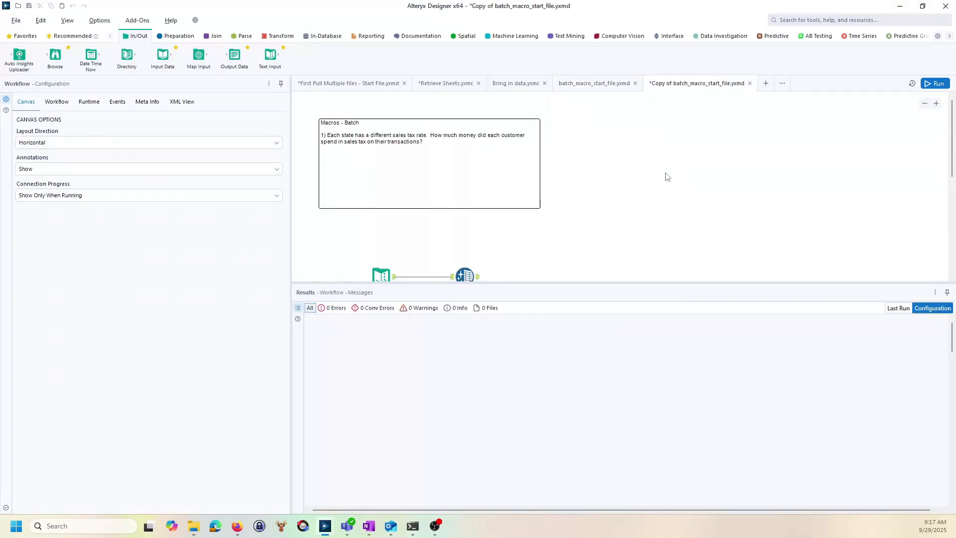
Convert the customer spend Text Input to a Macro Input, and delete the state tax rate Text Input with its Data Cleansing tool.
scroll(605, 249, "down", 5)
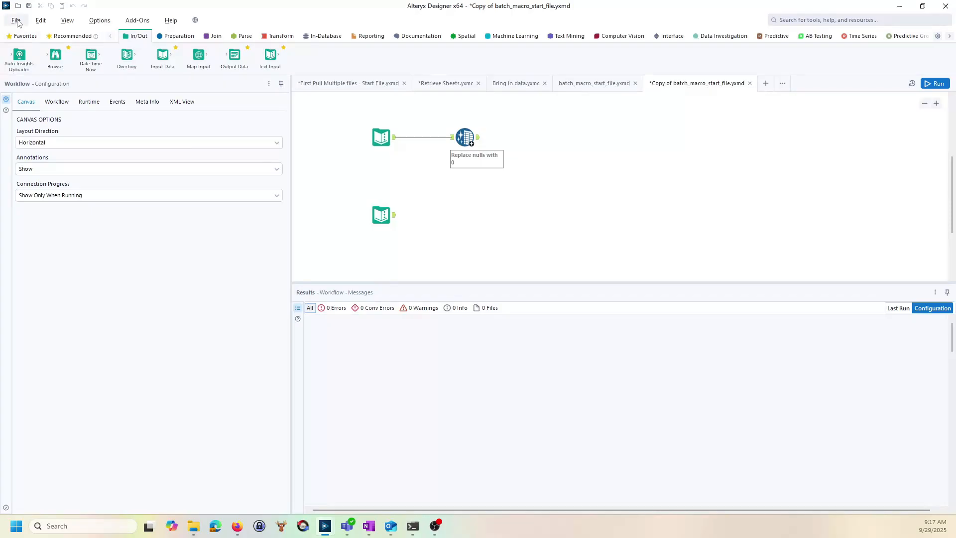
left_click(381, 215)
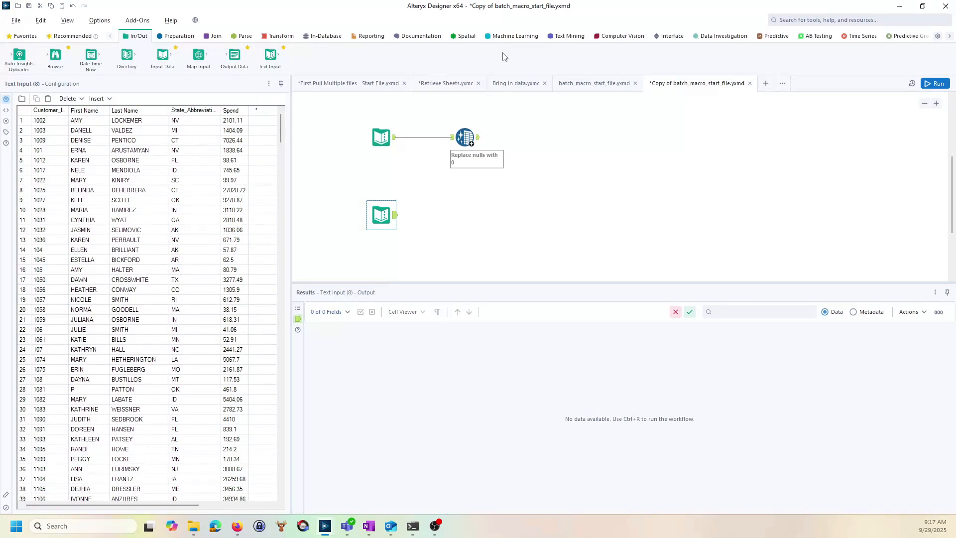
left_click(387, 137)
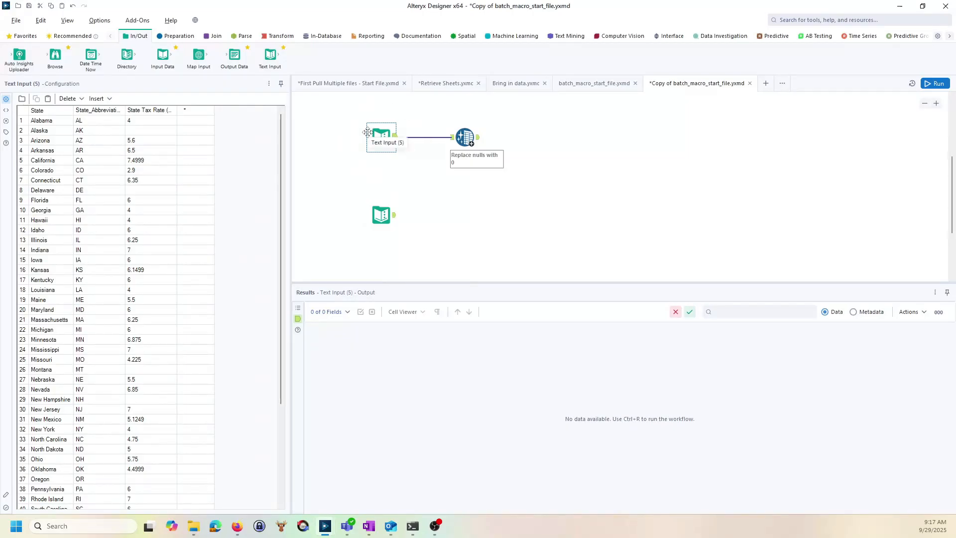
left_click(381, 222)
right_click(381, 221)
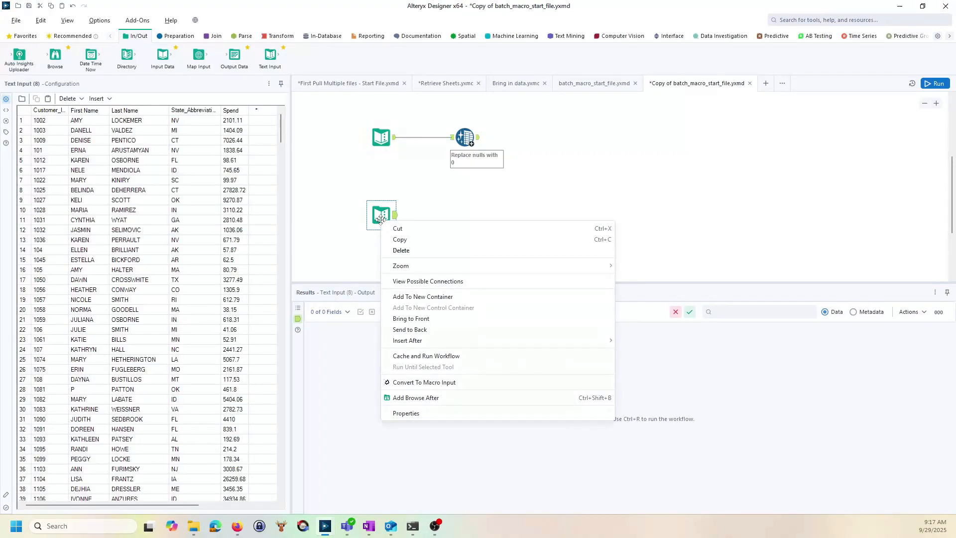
left_click(432, 382)
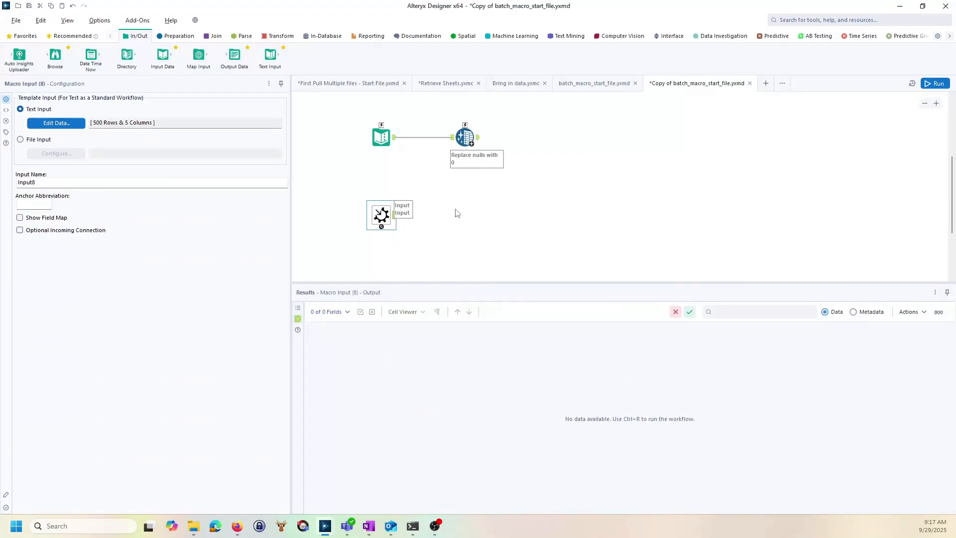
left_click_drag(355, 107, 524, 169)
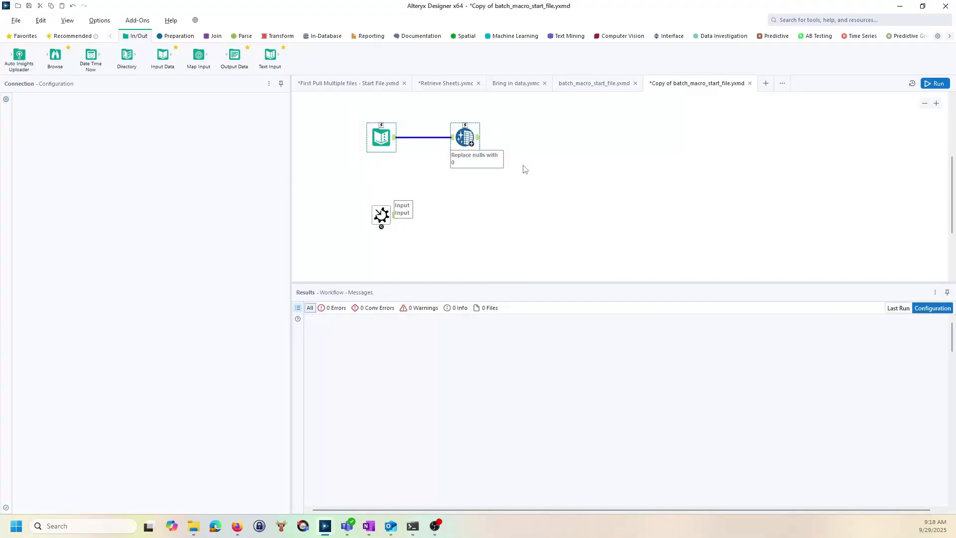
key("Delete")
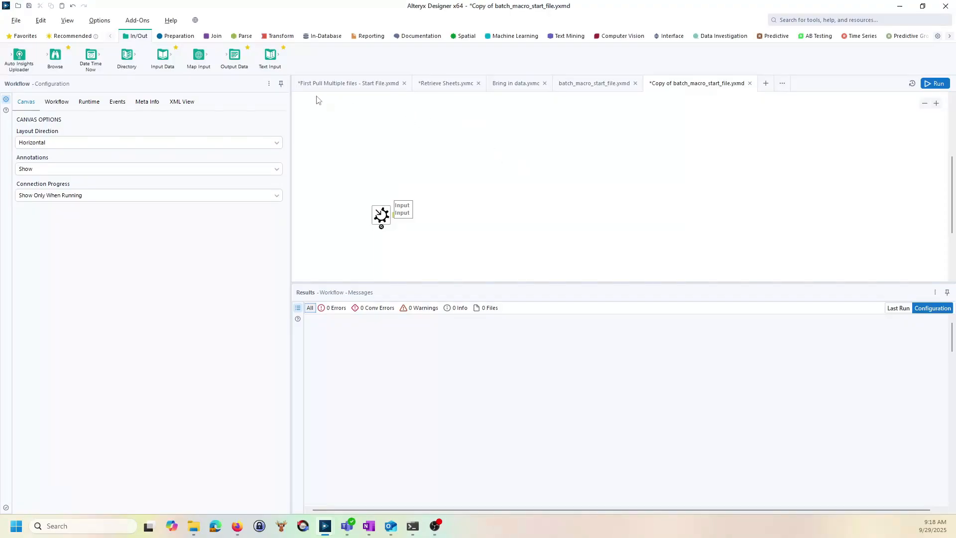
Connect a Formula tool to the Macro Input and place a Control Parameter above it, checking that the workflow type is Batch Macro.
left_click(178, 38)
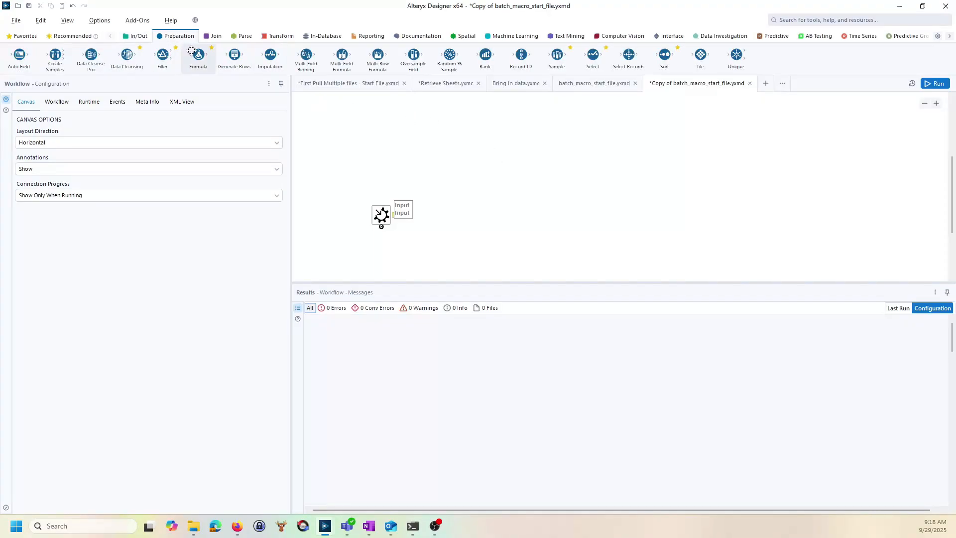
left_click_drag(192, 51, 476, 215)
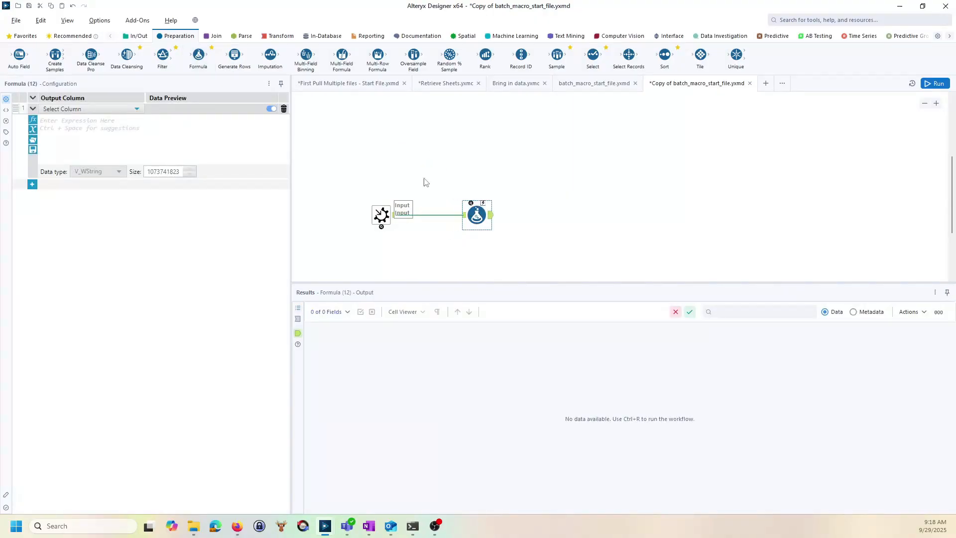
left_click(668, 37)
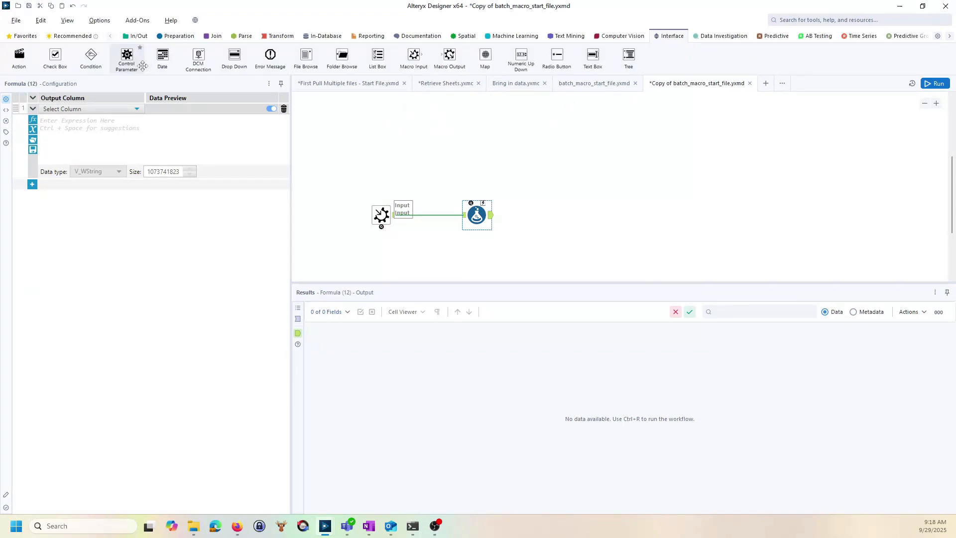
left_click_drag(127, 55, 470, 125)
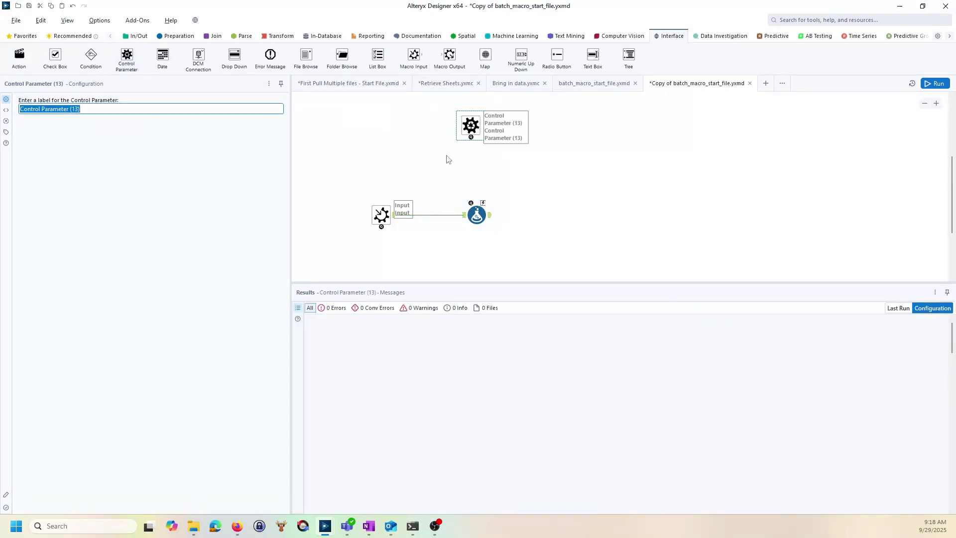
left_click(327, 149)
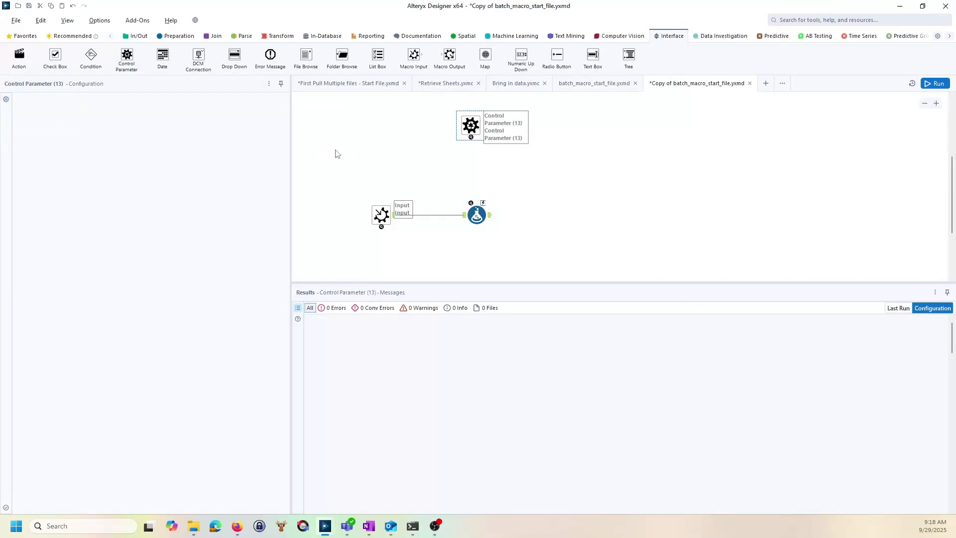
left_click(56, 102)
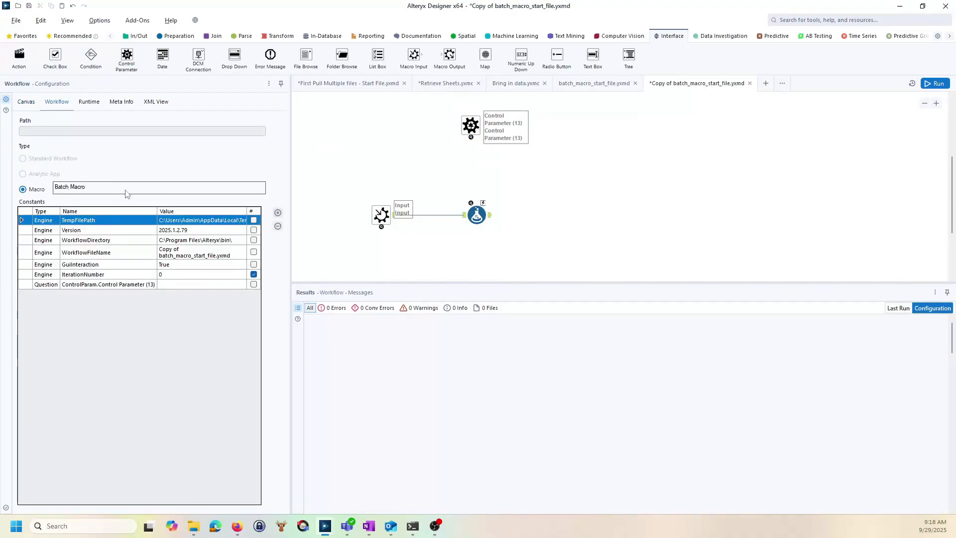
Save the batch macro as Tax.yxmc in the Alteryx Macro Training 3 - Batch Macro folder on New Volume (Y:).
left_click(15, 21)
mouse_move(48, 129)
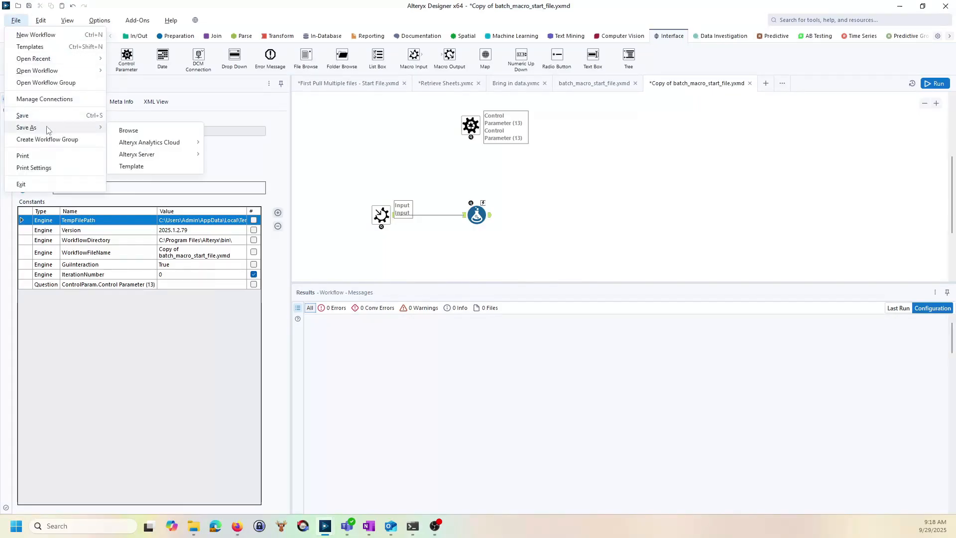
left_click(129, 131)
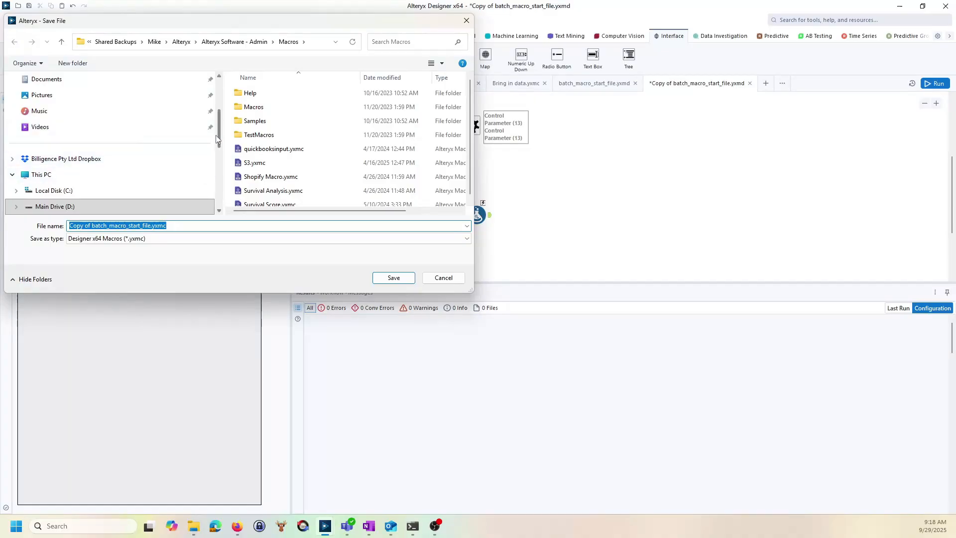
scroll(216, 150, "down", 1)
scroll(216, 150, "down", 2)
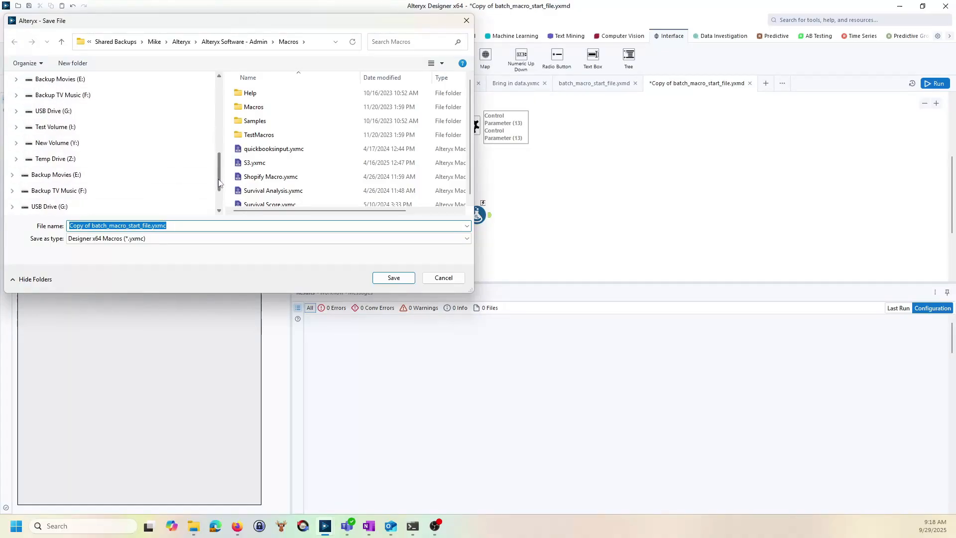
left_click(132, 144)
double_click(298, 121)
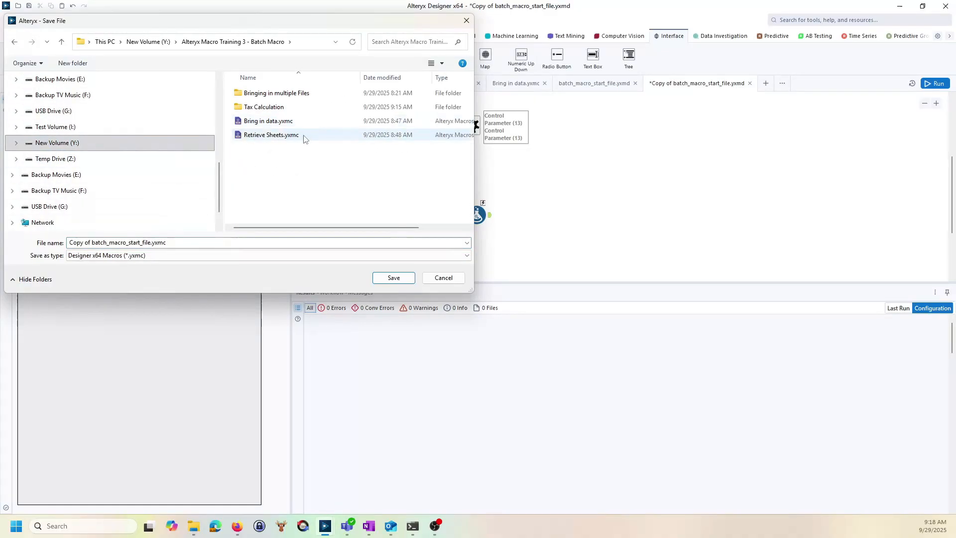
left_click(143, 243)
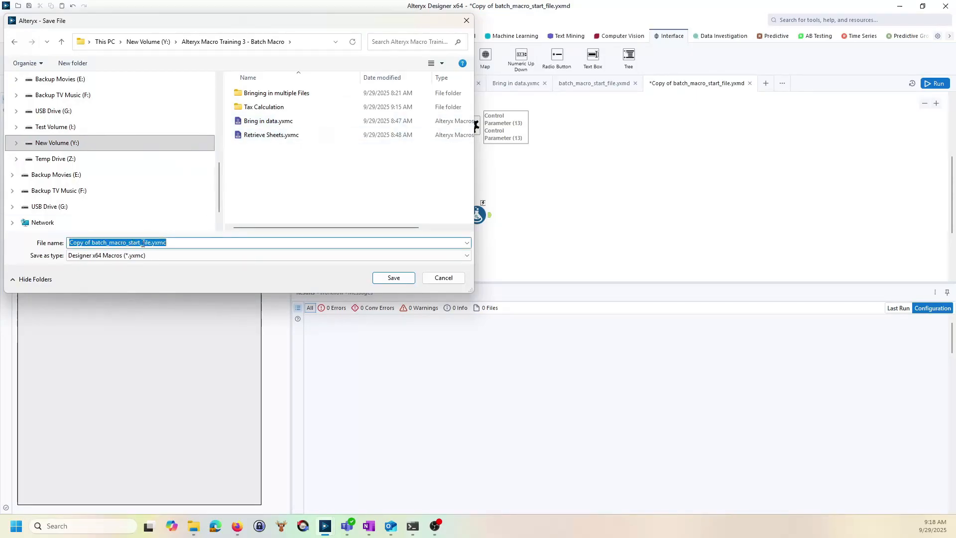
key("shift+Left")
key("shift+Left")
key("shift+Left")
key("shift+Left")
key("shift+Left")
type("Taxc")
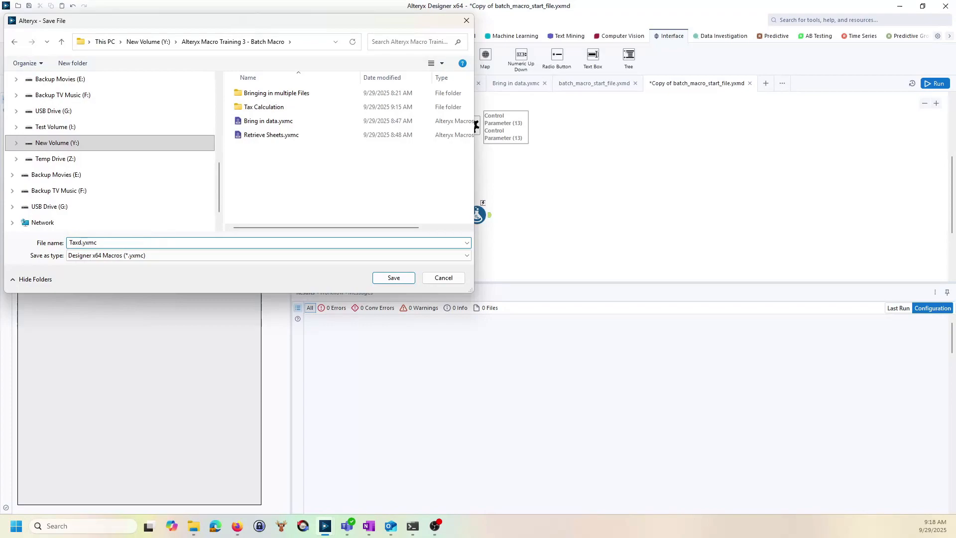
key("BackSpace")
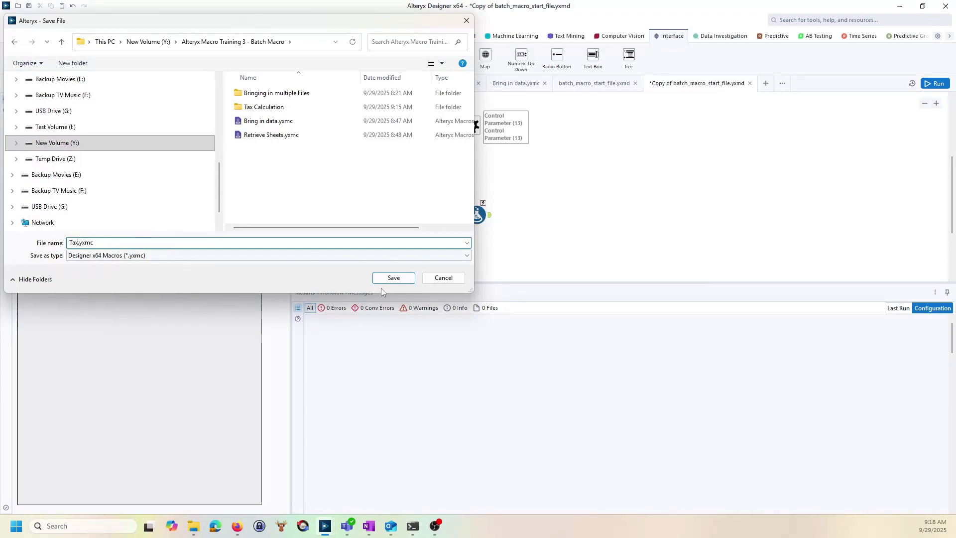
left_click(393, 278)
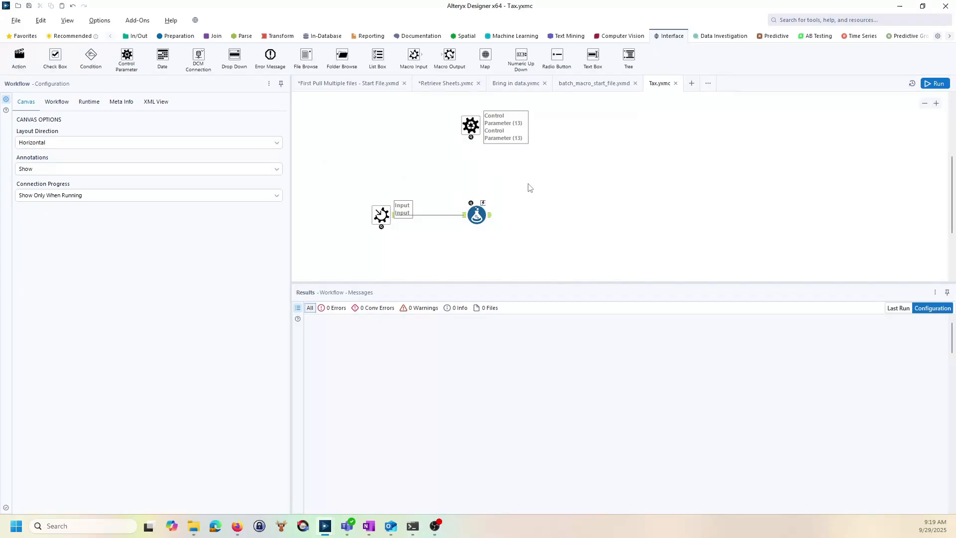
Link the Control Parameter to the Formula tool and run the macro to load the customer data into the Formula's input.
left_click_drag(471, 137, 471, 203)
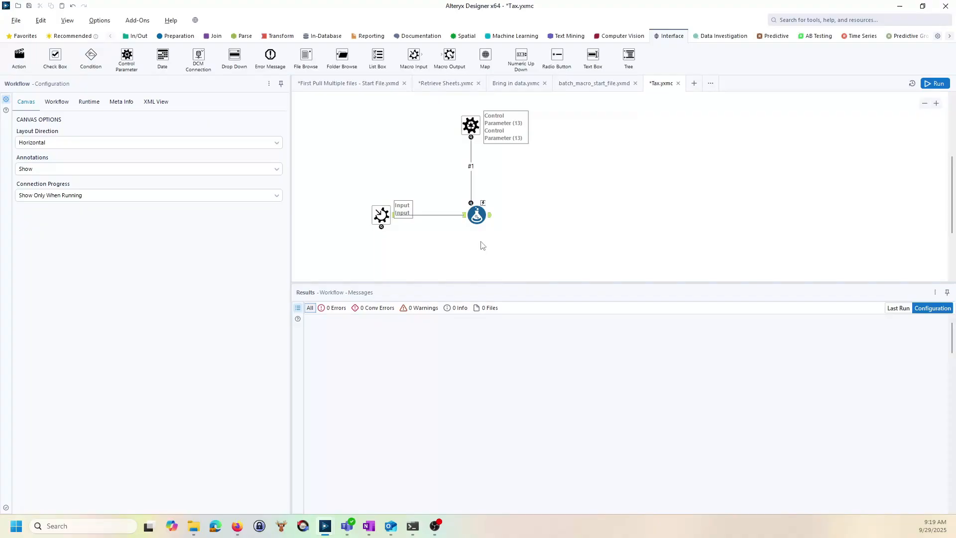
left_click(477, 217)
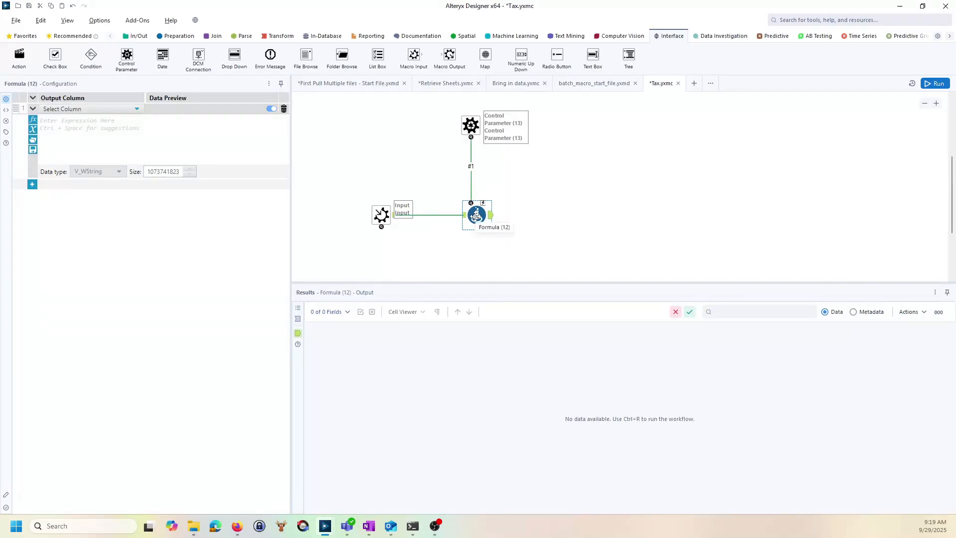
left_click(298, 319)
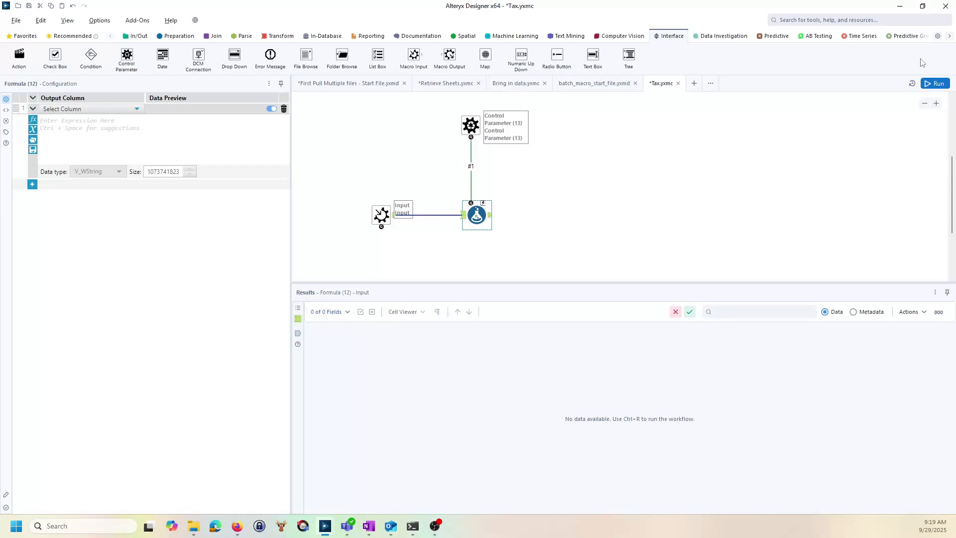
left_click(934, 83)
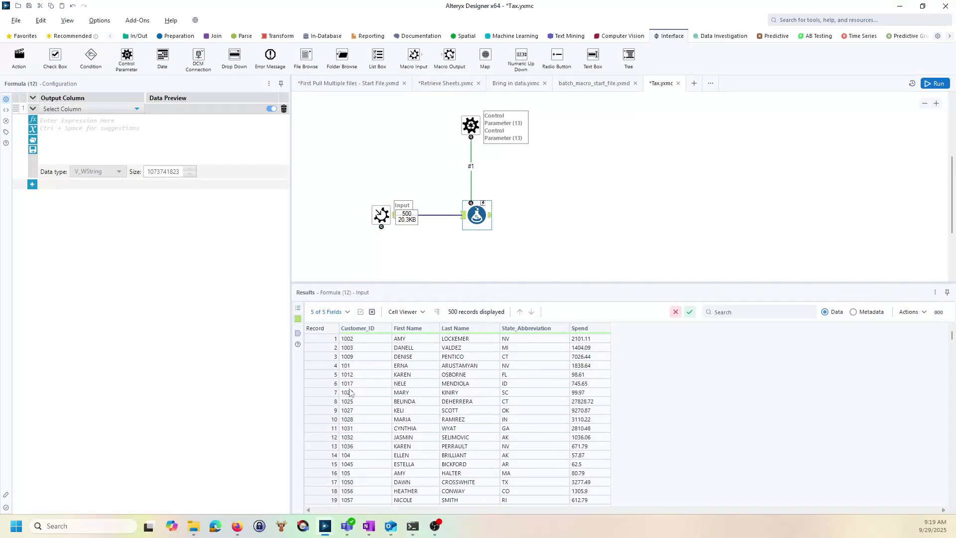
left_click(598, 341)
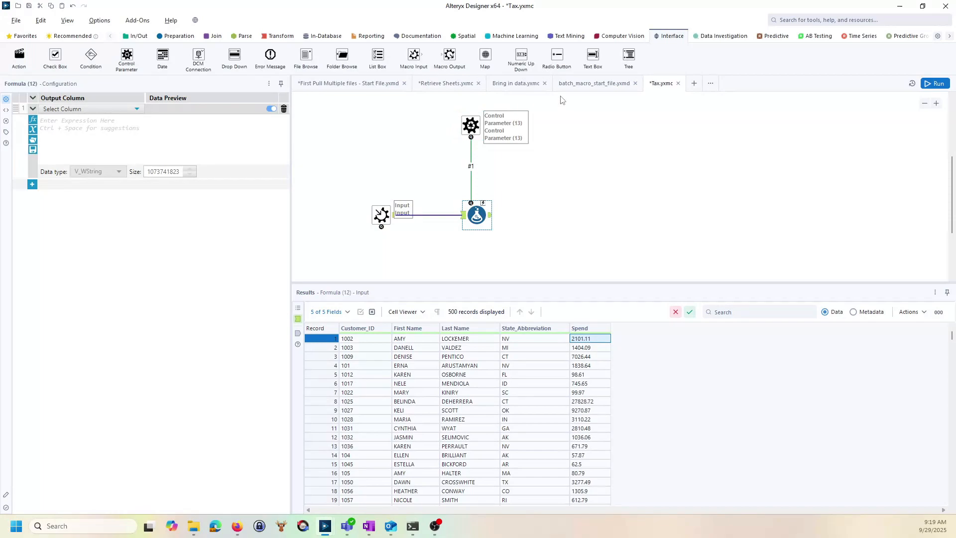
Review the state tax rates before and after cleansing in batch_macro_start_file.yxmd, including the data type of State Tax Rate (%).
left_click(585, 88)
left_click(381, 159)
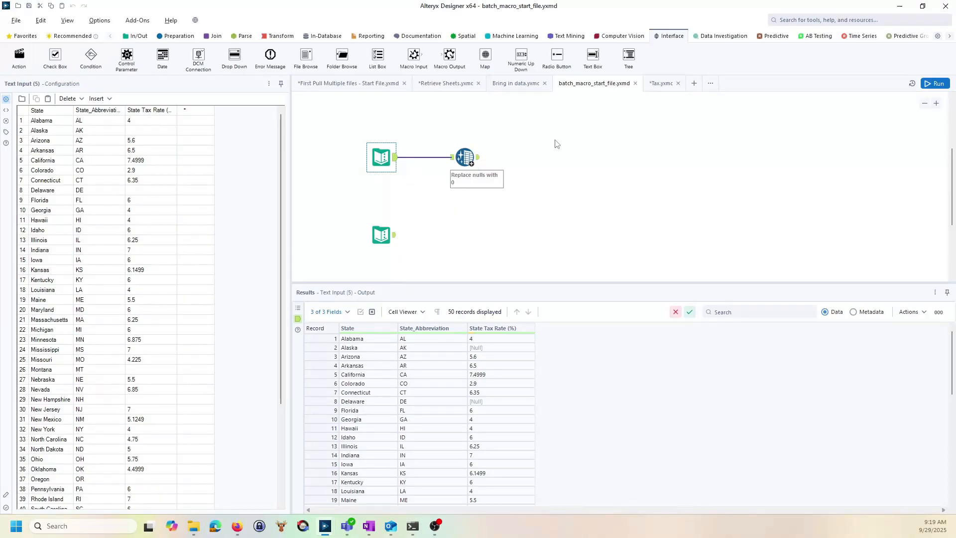
left_click(660, 89)
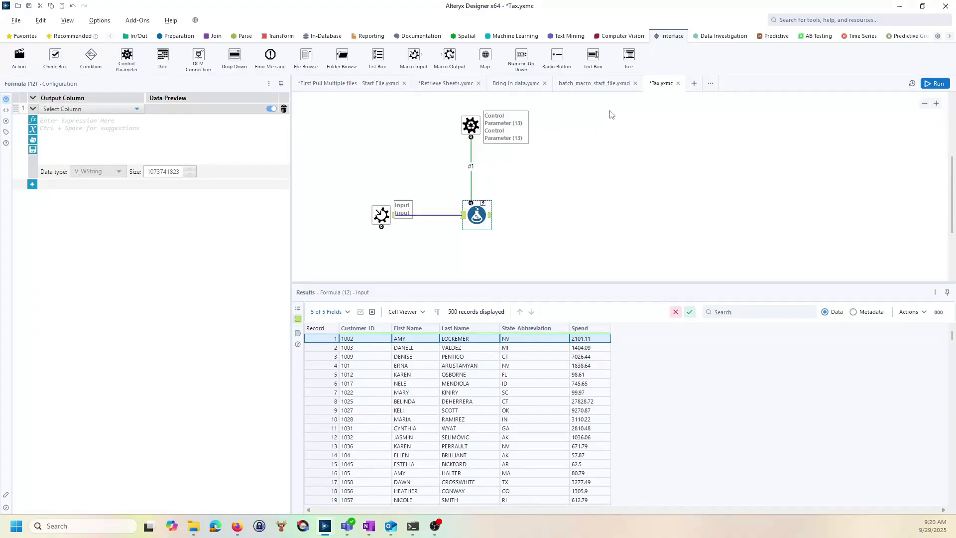
left_click(605, 84)
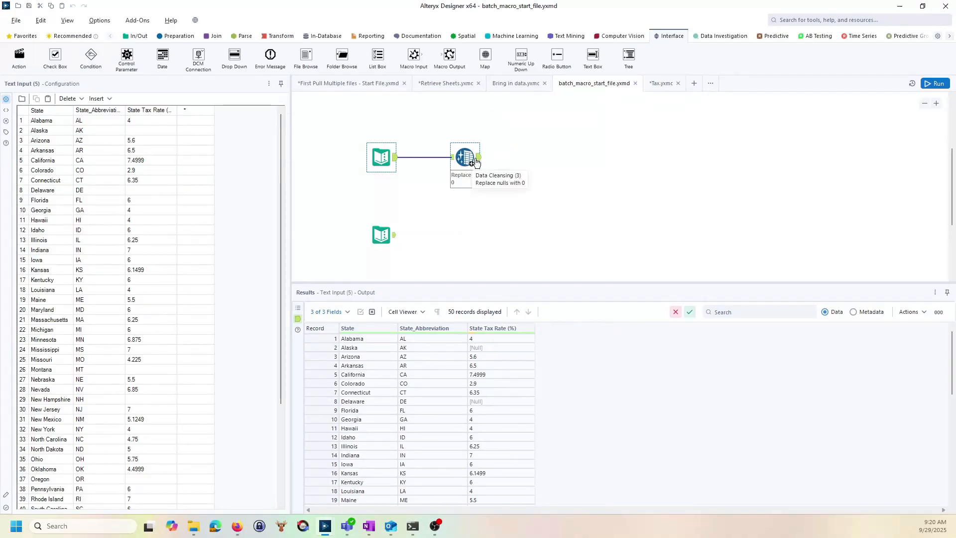
left_click(476, 160)
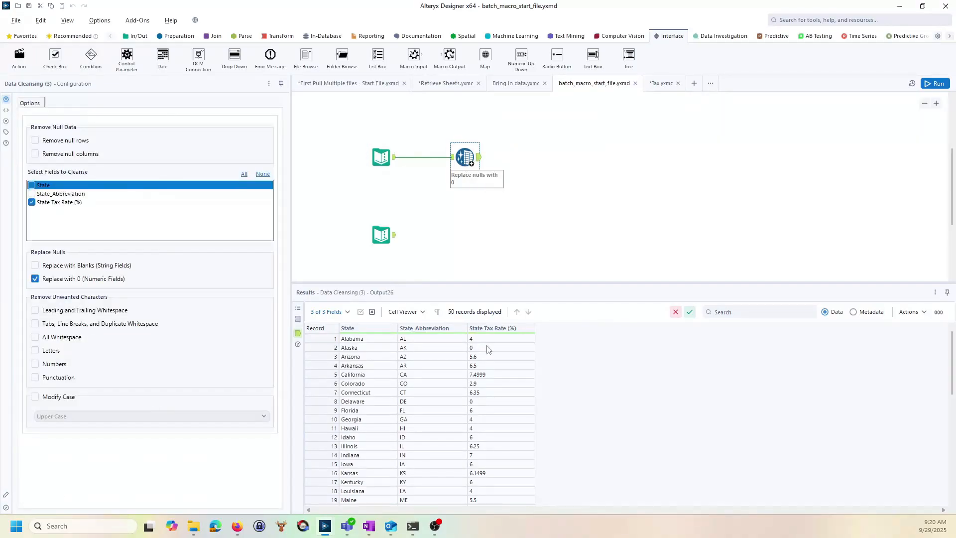
left_click(855, 313)
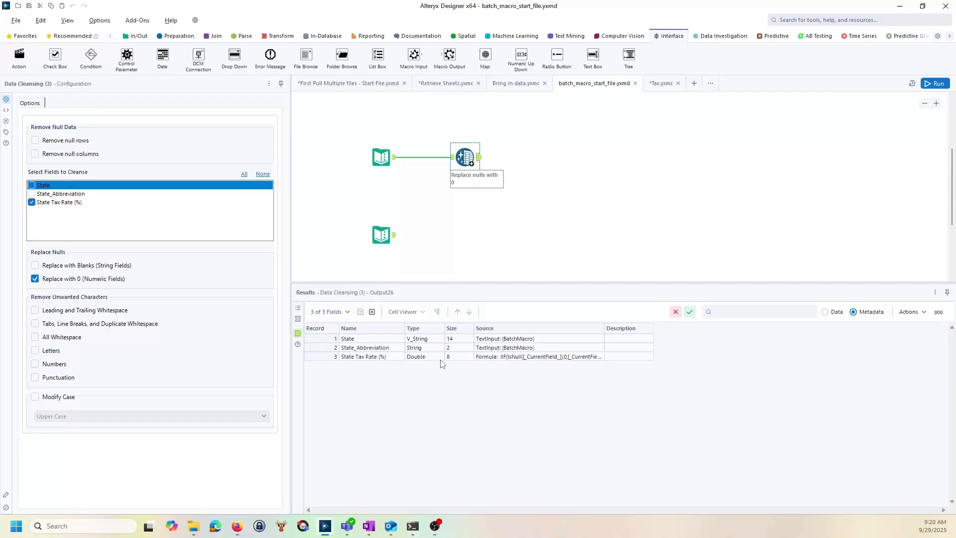
In Tax.yxmc, add a Tax Rate % column to the Formula tool with the control parameter expression [#1]/100.
left_click(664, 84)
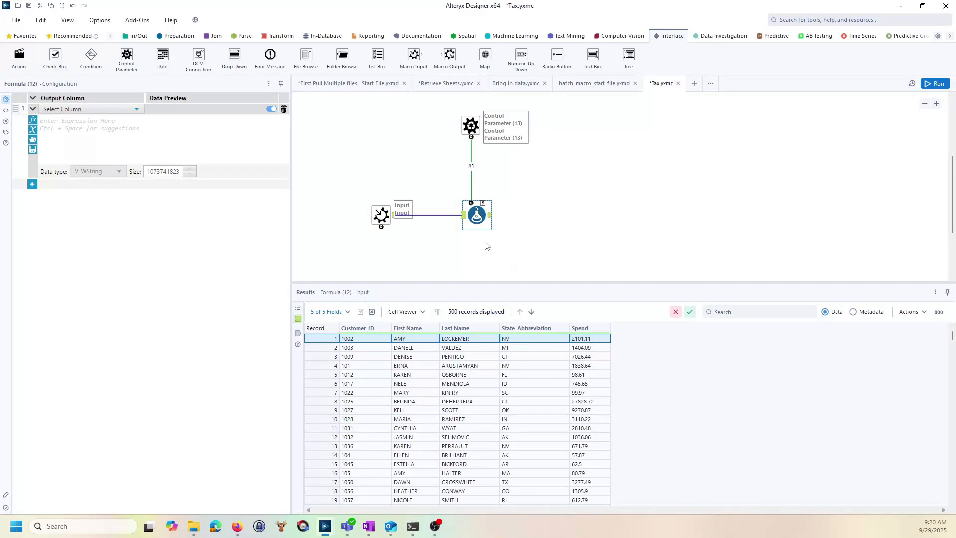
left_click(140, 111)
left_click(86, 119)
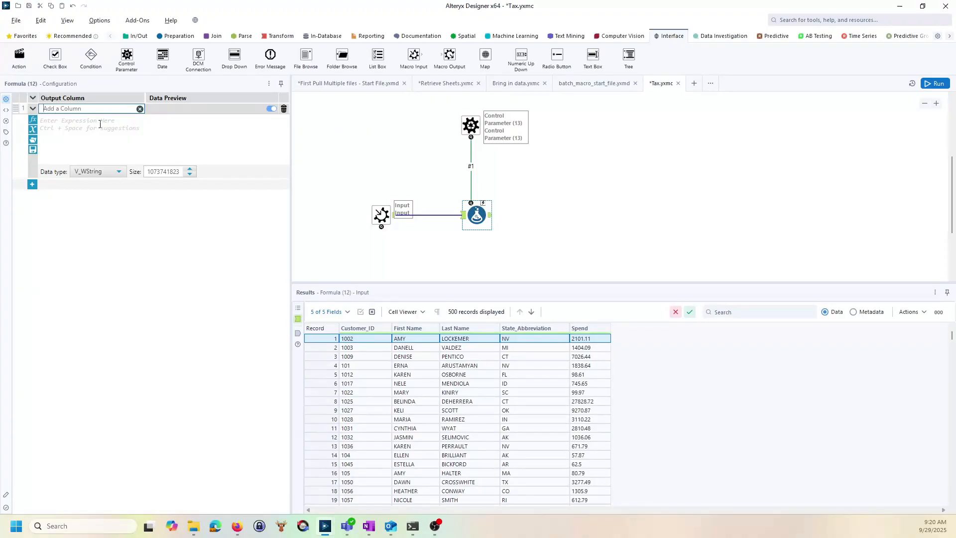
type("Tax Rate %")
left_click(64, 125)
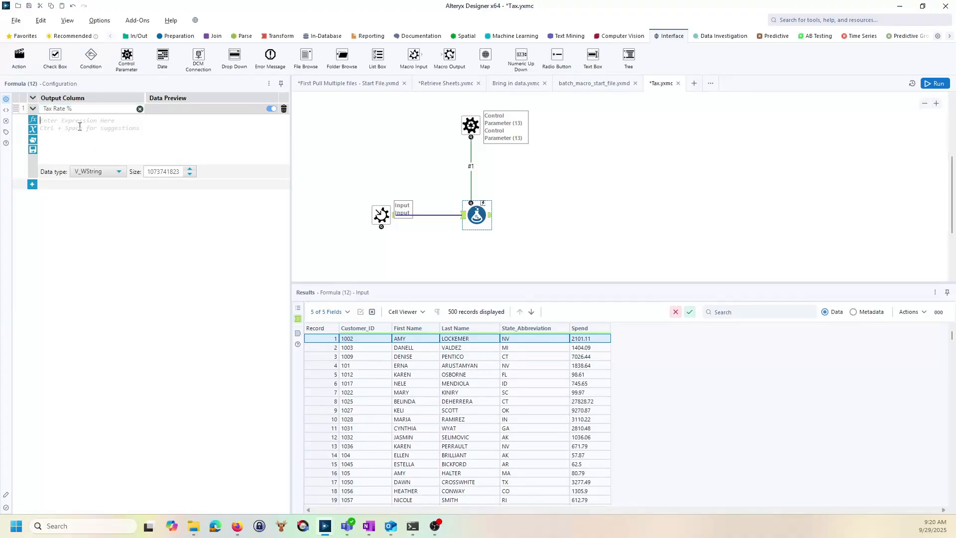
left_click(33, 130)
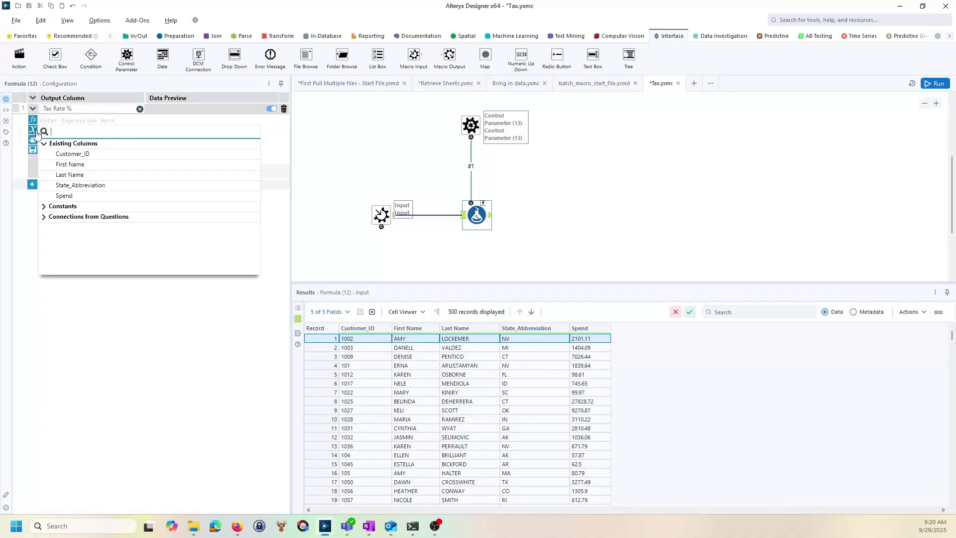
left_click(44, 217)
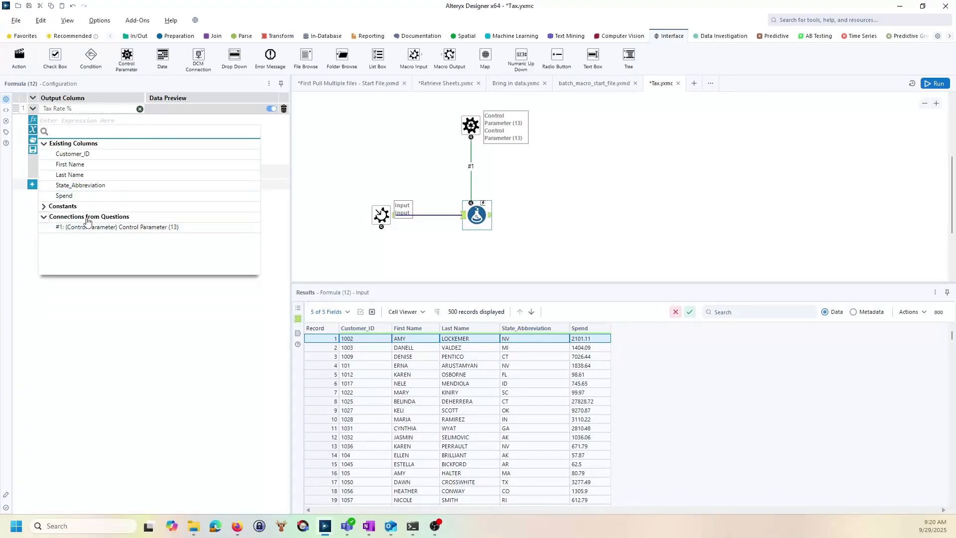
double_click(114, 227)
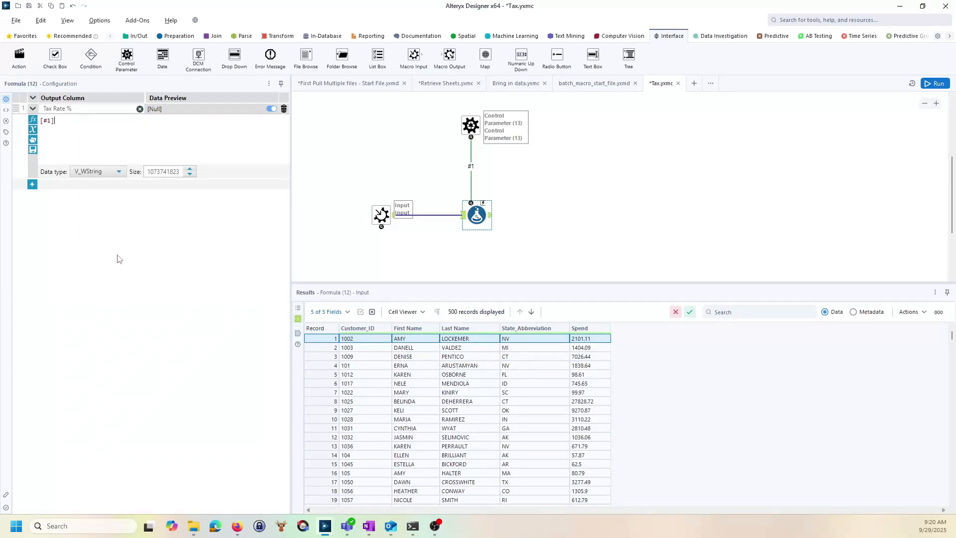
type("/100")
Label the Control Parameter State Tax Rate.
left_click(471, 126)
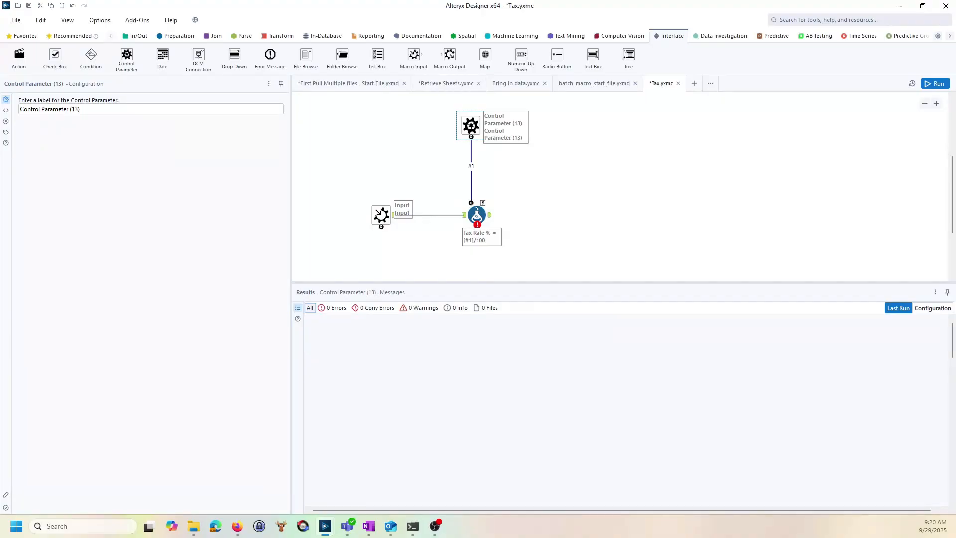
triple_click(87, 111)
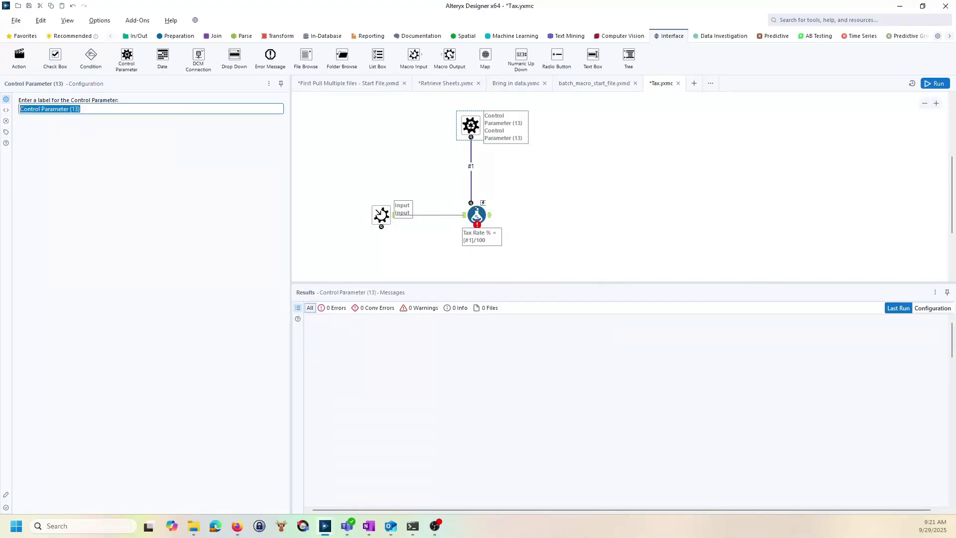
type("Sales")
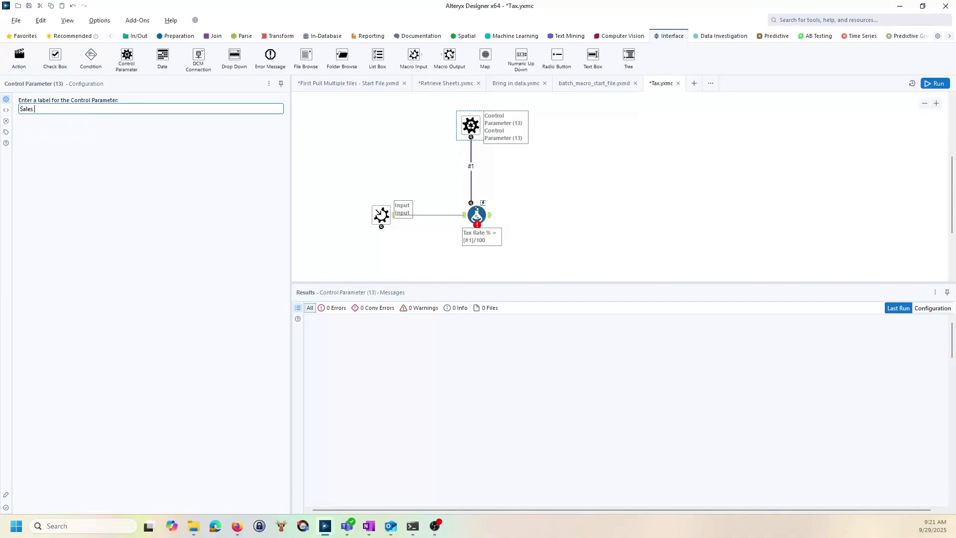
key("BackSpace")
key("BackSpace")
key("BackSpace")
key("BackSpace")
type("tate Tax Ra")
Set the data type of the Formula tool's Tax Rate % column to Double.
left_click(475, 215)
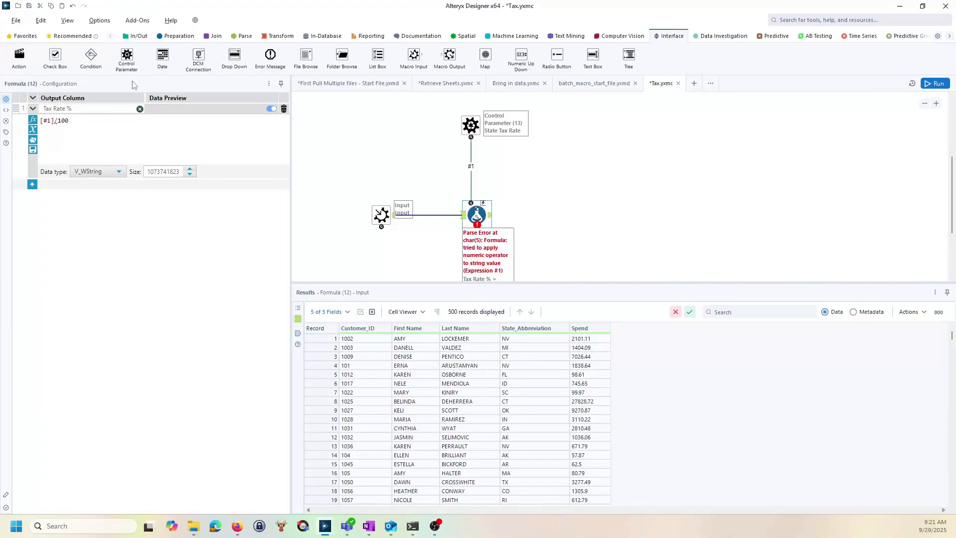
left_click(116, 172)
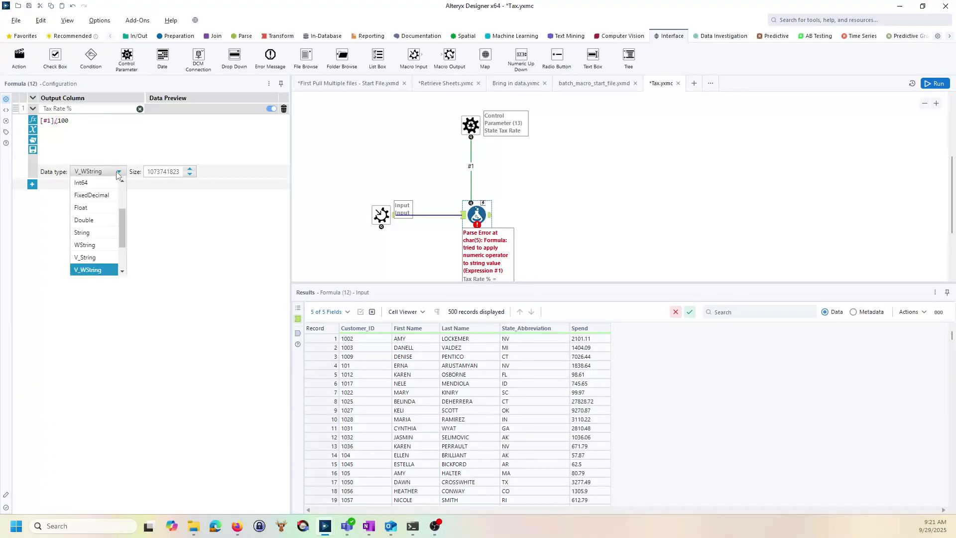
left_click(112, 219)
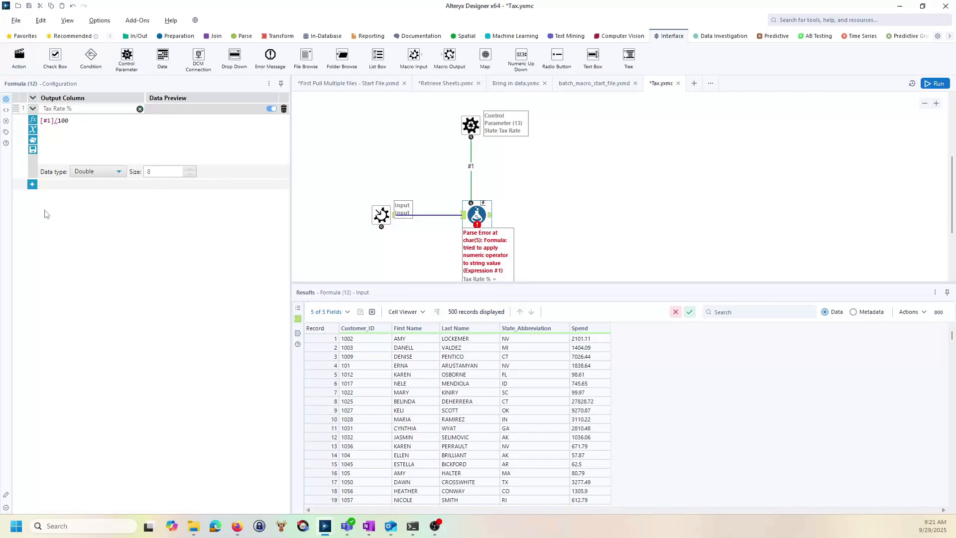
Add a StateTaxSpend column with the expression [Spend]*[Tax Rate %] to the Formula tool and run the macro.
left_click(33, 184)
left_click(69, 187)
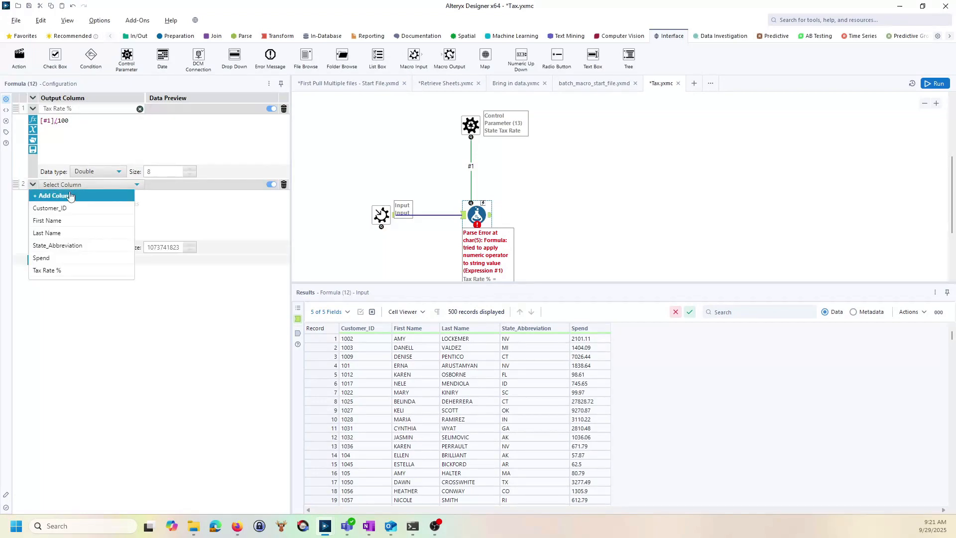
left_click(70, 194)
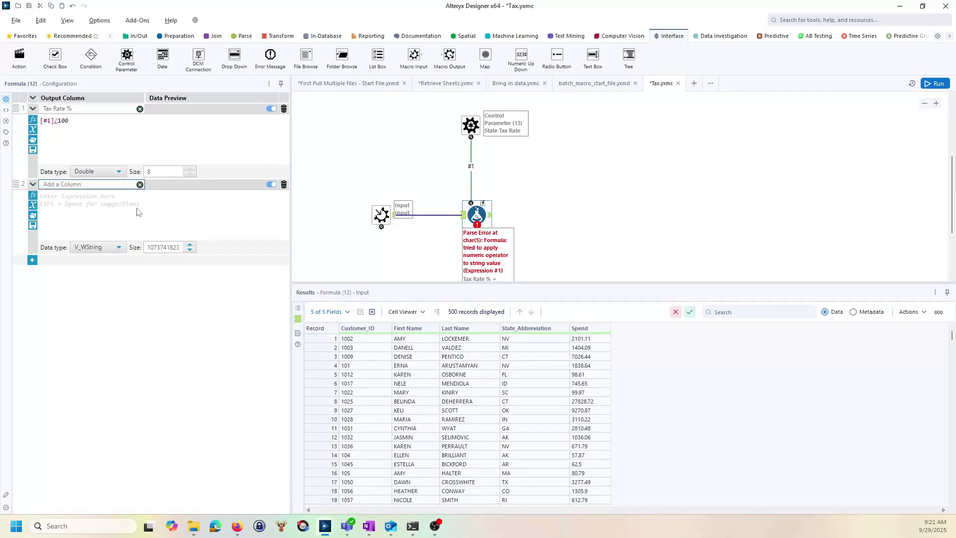
type("StateTaxSpend")
left_click(91, 203)
type("[")
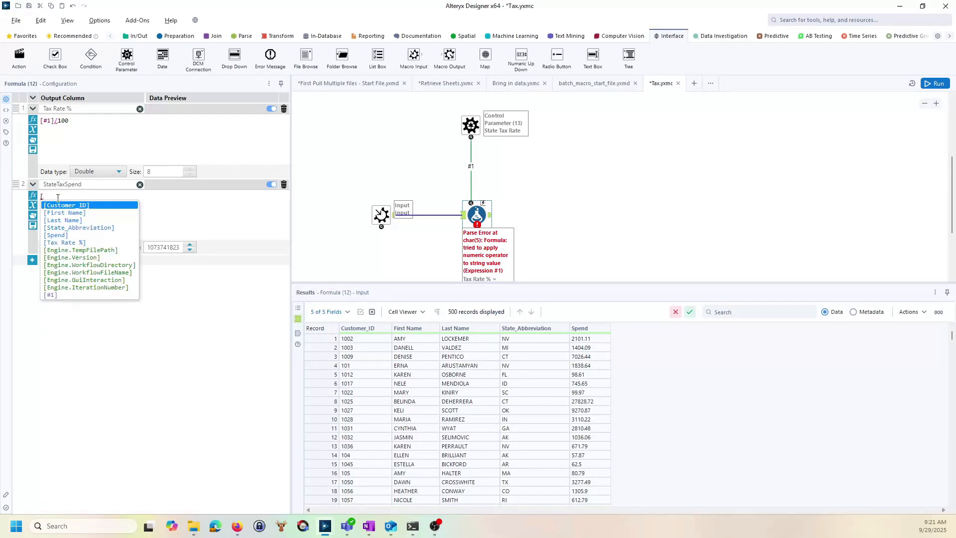
left_click(61, 235)
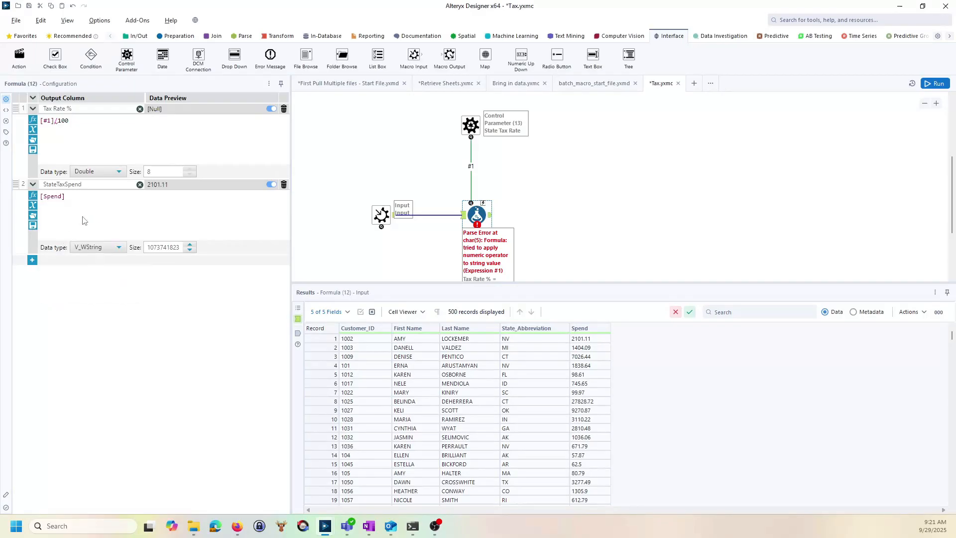
type("*[")
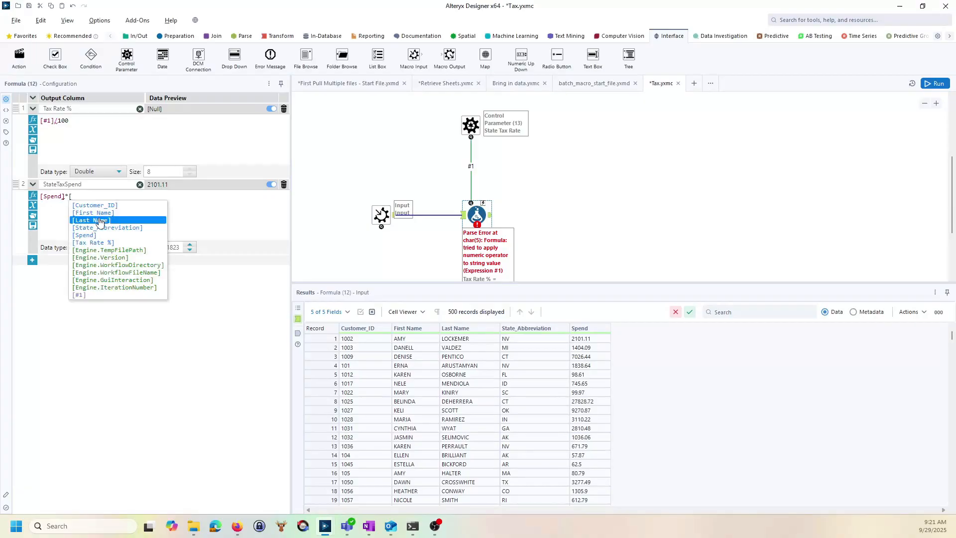
left_click(113, 248)
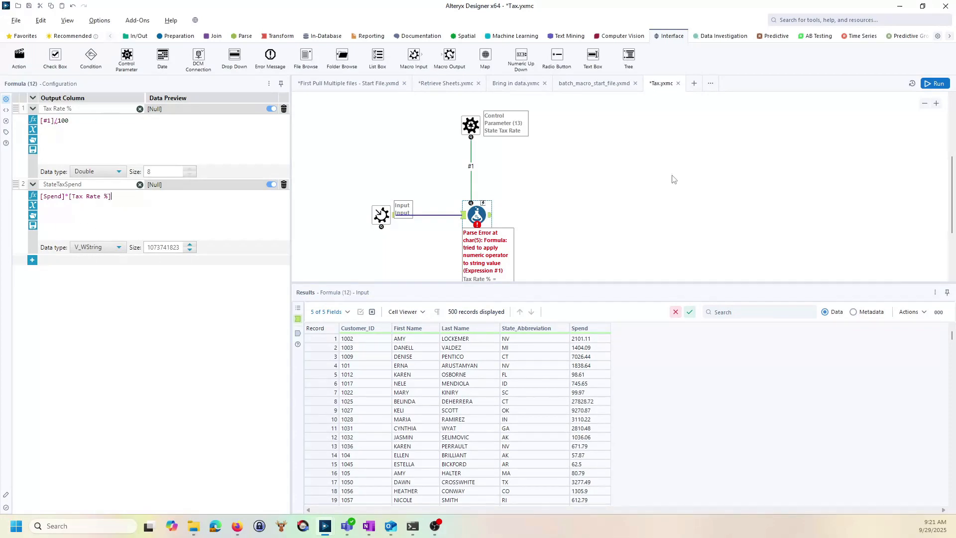
left_click(934, 84)
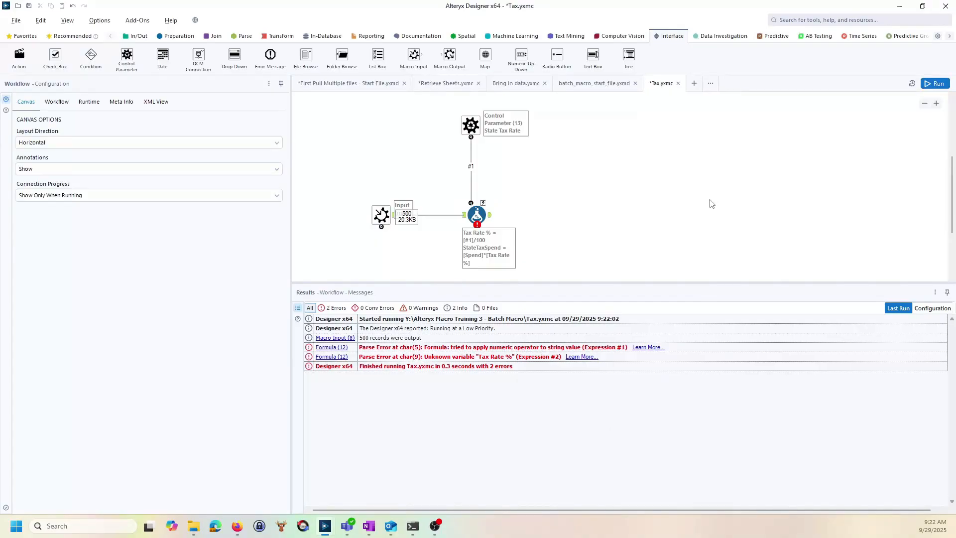
Change the Tax Rate % expression to tonumber([#1])/100, rerun the macro and show the Formula tool's output.
left_click(477, 215)
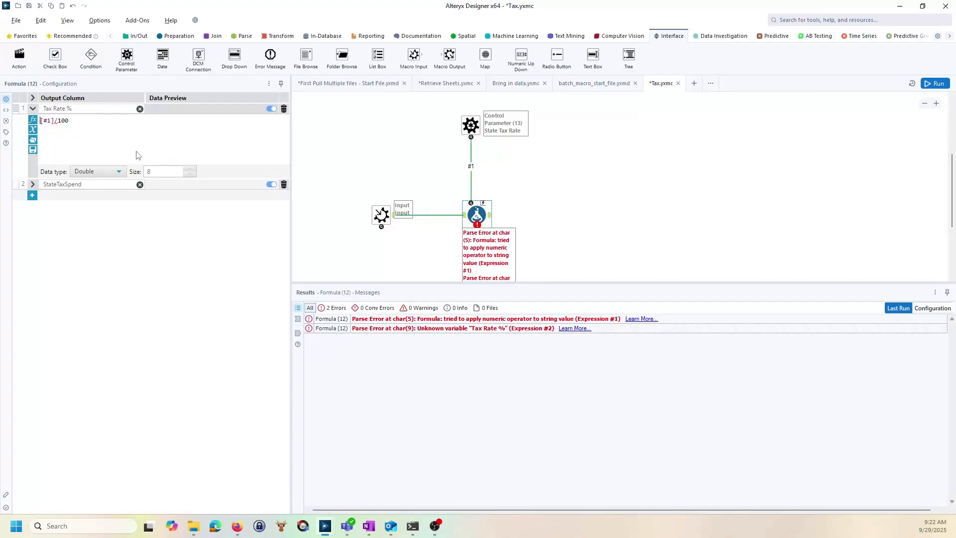
type("tonumber(")
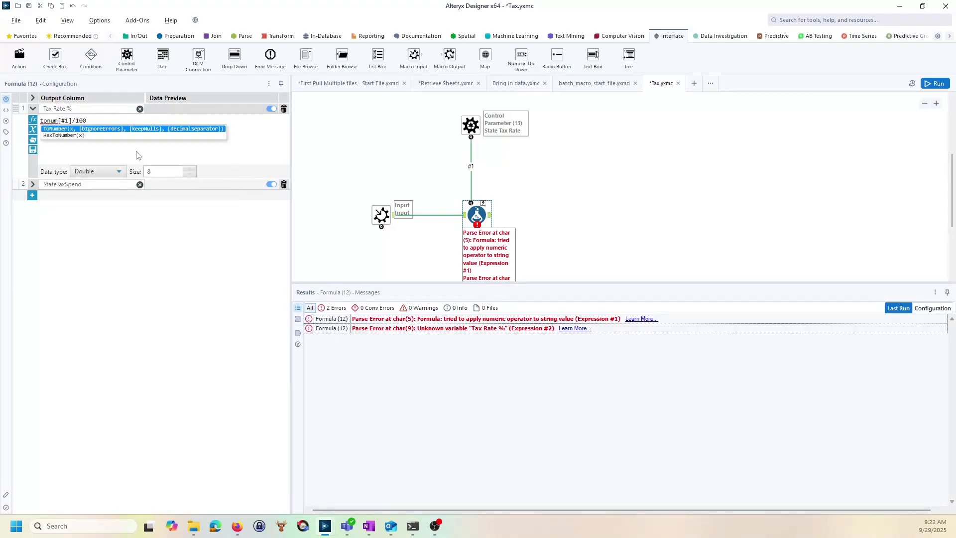
key("Right")
key("Right")
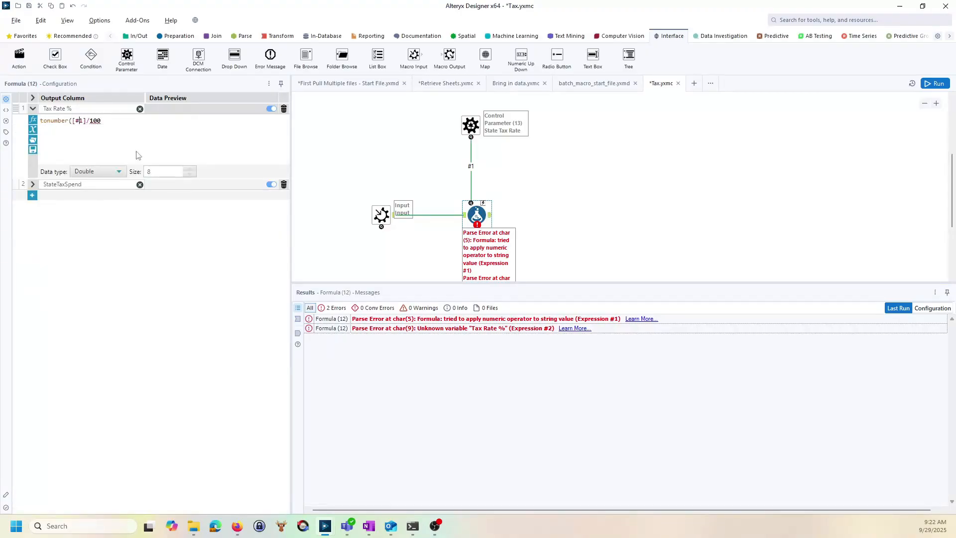
type(")")
left_click(582, 185)
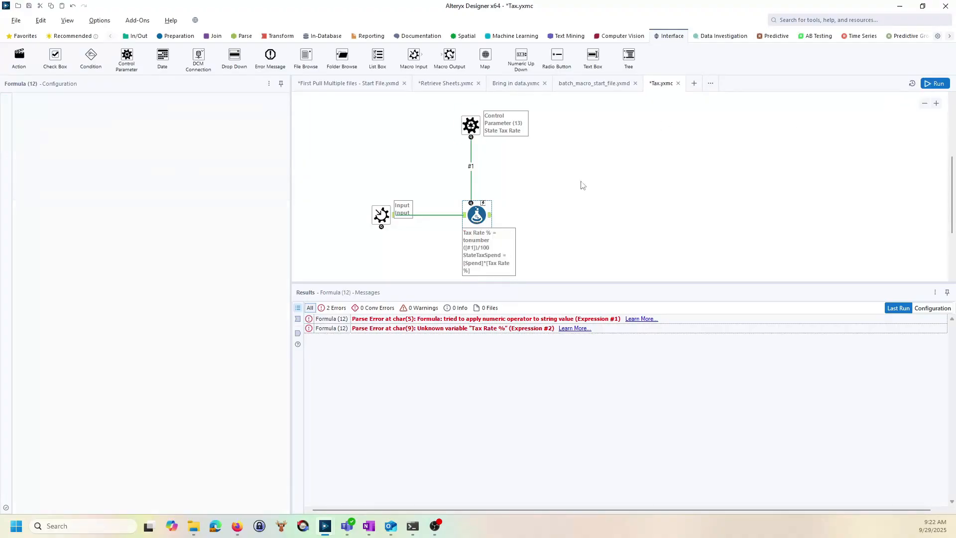
key("ctrl+r")
left_click(484, 218)
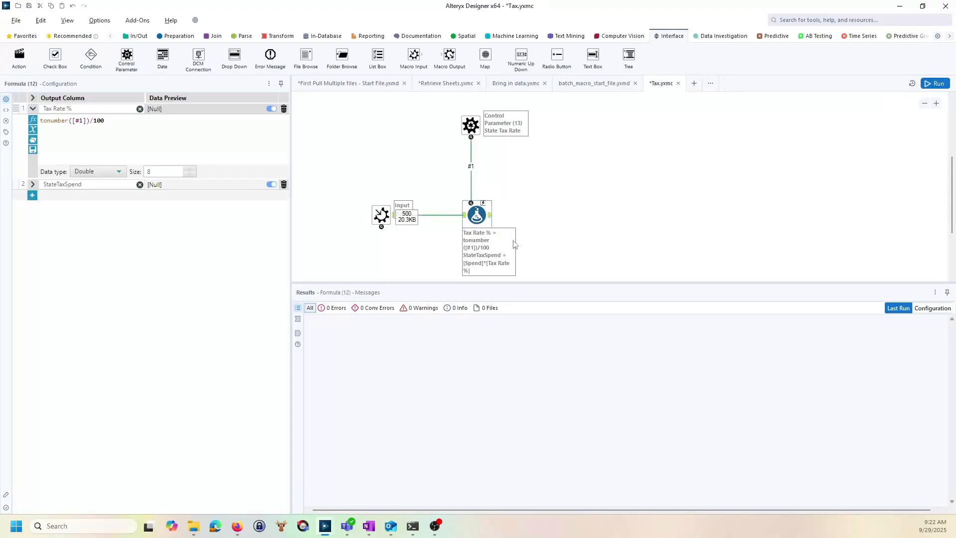
left_click(491, 218)
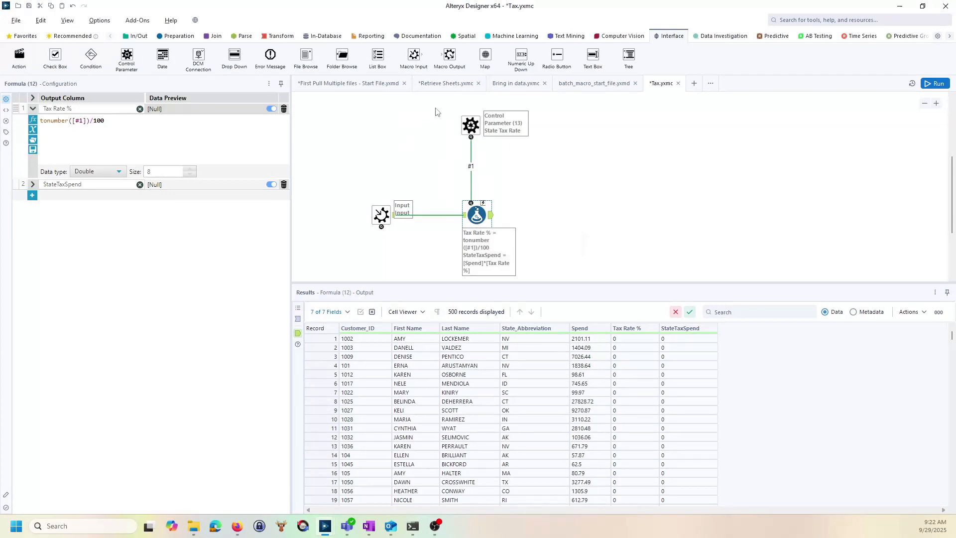
Connect a Macro Output with anchor abbreviation O to the Formula tool and save the macro.
left_click_drag(449, 56, 566, 215)
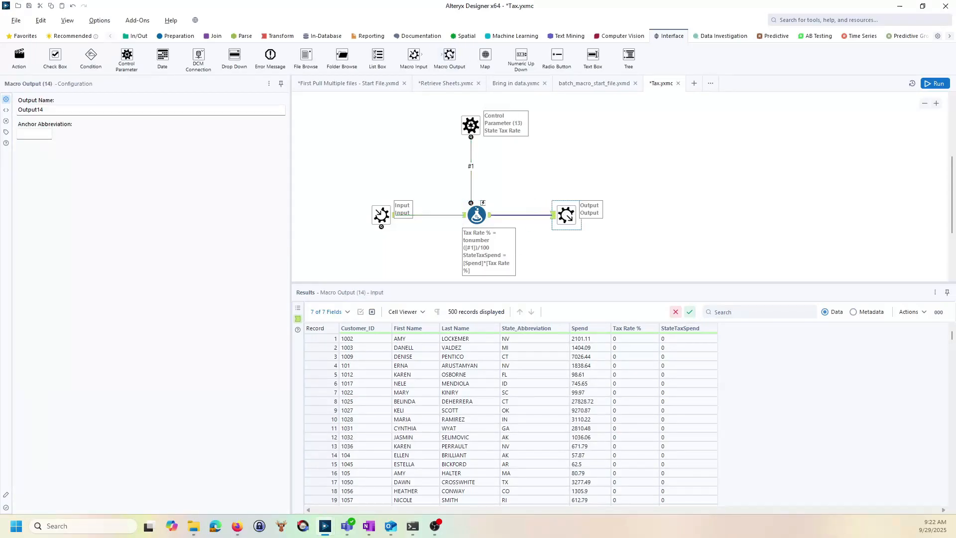
left_click(43, 138)
type("O")
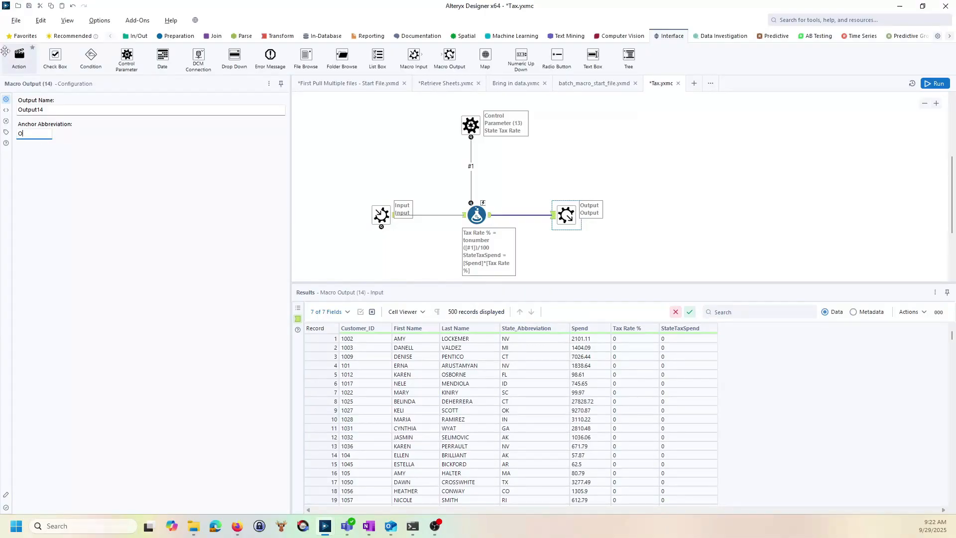
left_click(29, 6)
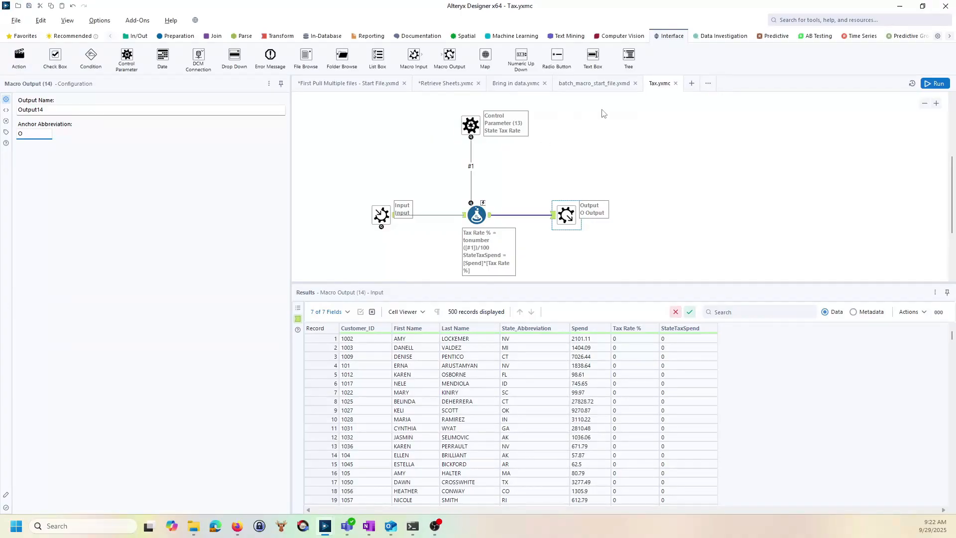
Insert the Tax macro on the canvas of batch_macro_start_file.yxmd.
left_click(604, 83)
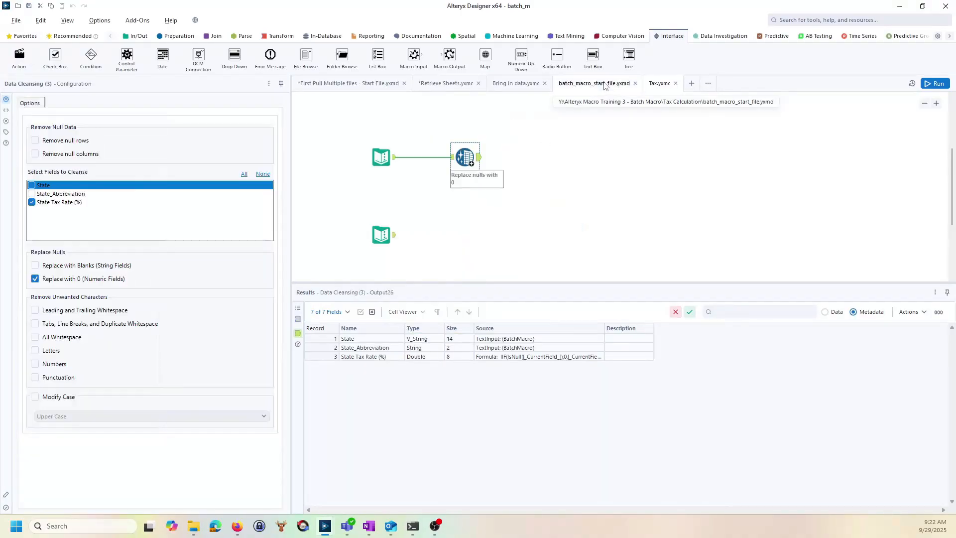
right_click(553, 178)
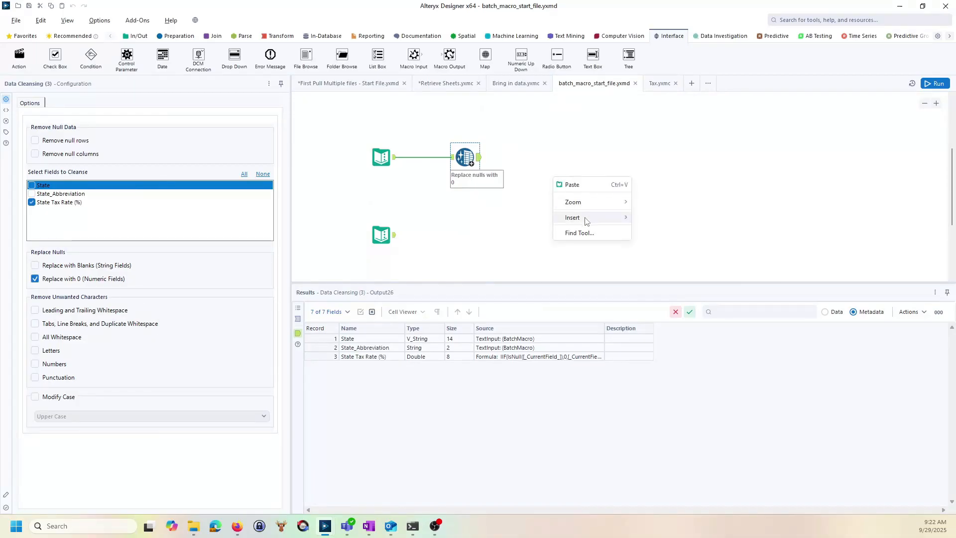
mouse_move(588, 219)
mouse_move(684, 506)
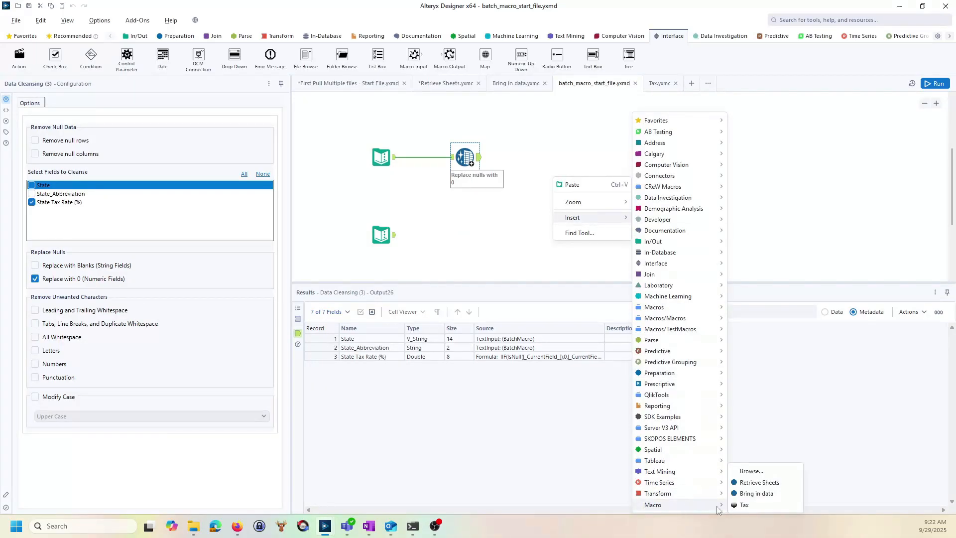
left_click(744, 505)
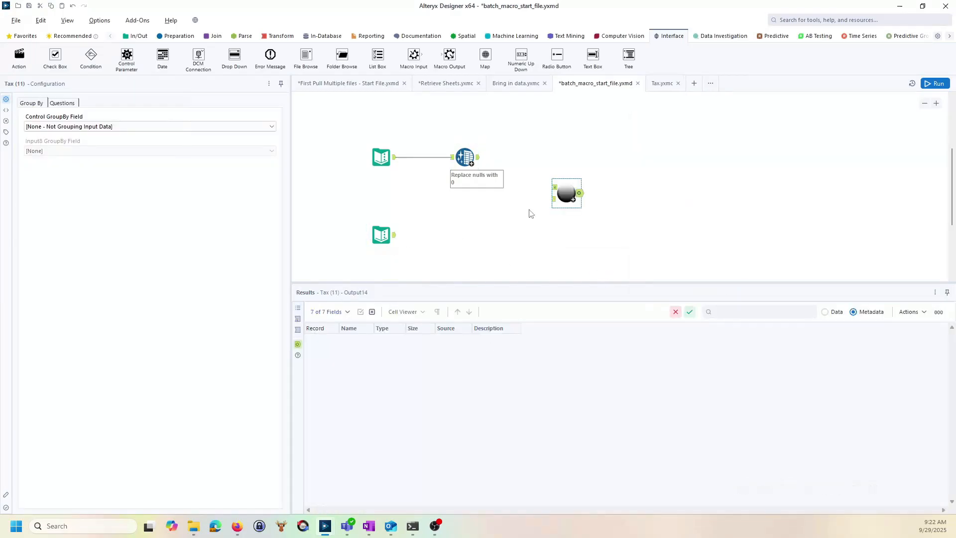
Position the Tax macro between the two streams, connecting Data Cleansing to its control input and the customer Text Input to its data input.
left_click_drag(572, 193, 566, 211)
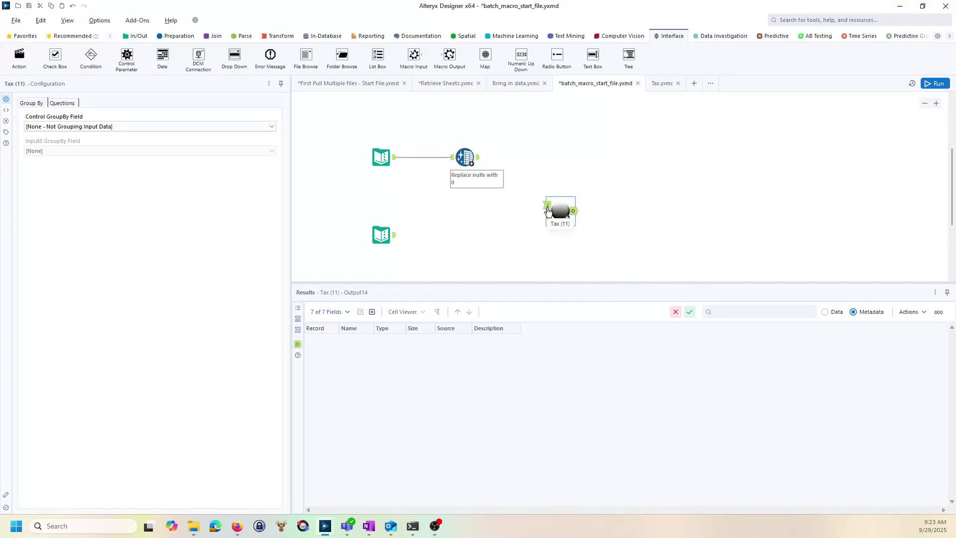
left_click_drag(478, 158, 552, 205)
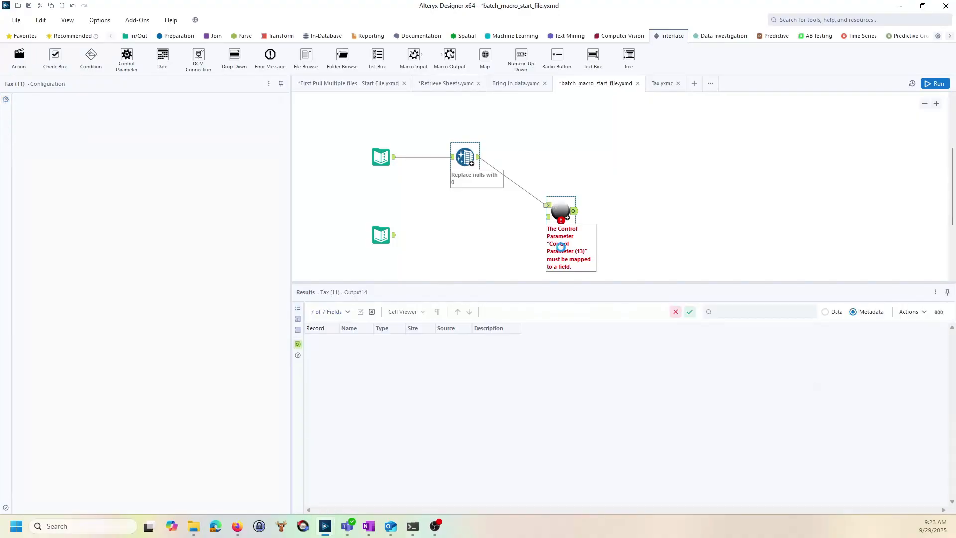
left_click_drag(395, 235, 548, 219)
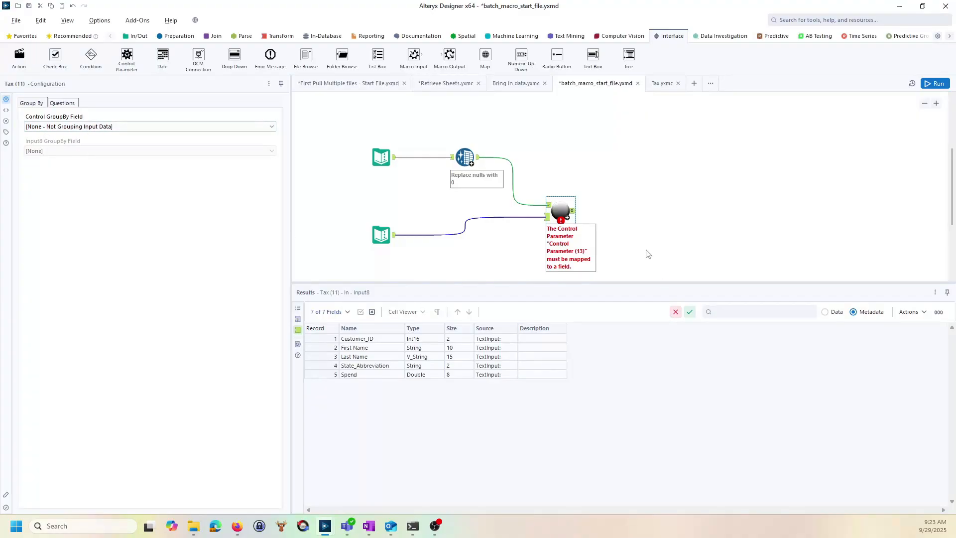
Map the Tax macro's State Tax Rate question to the State Tax Rate (%) field and display the data of both its inputs.
left_click(55, 103)
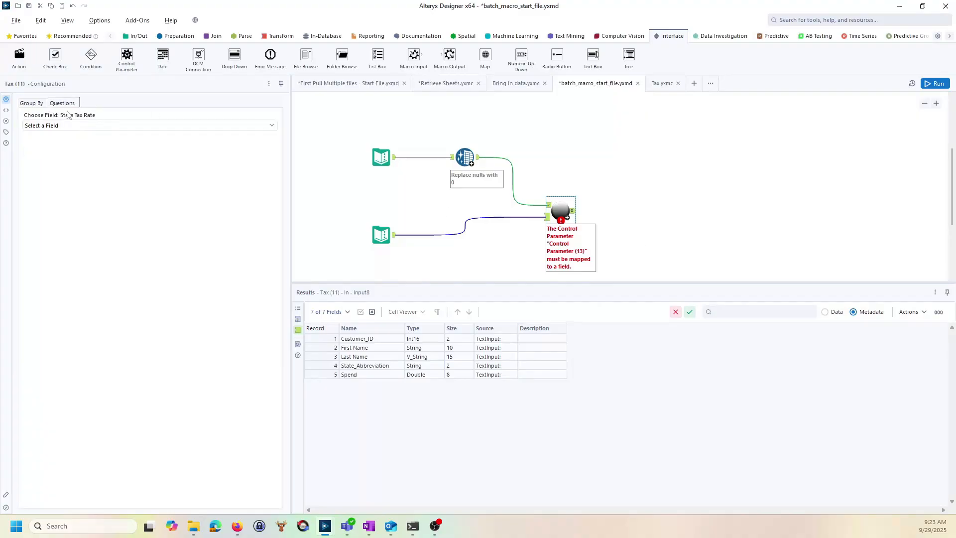
left_click(70, 127)
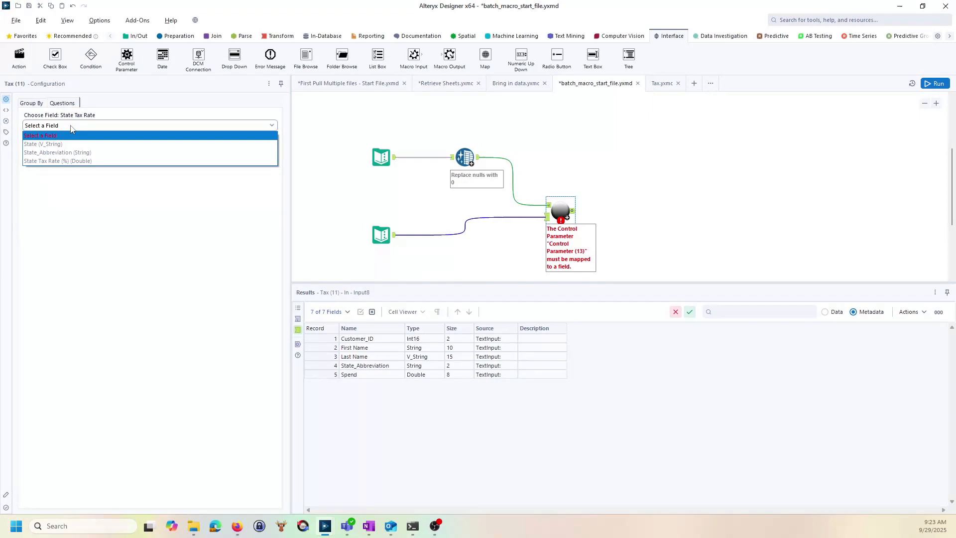
left_click(69, 161)
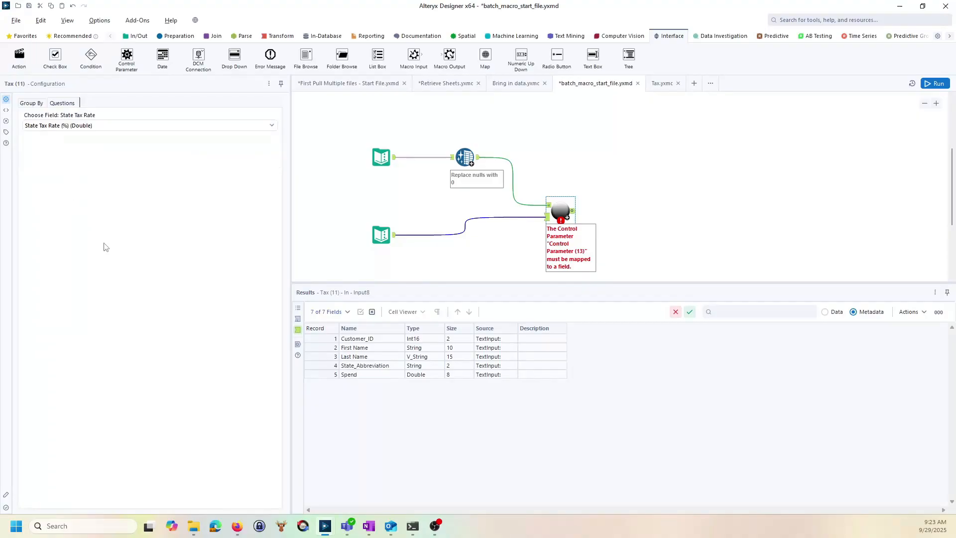
left_click(825, 312)
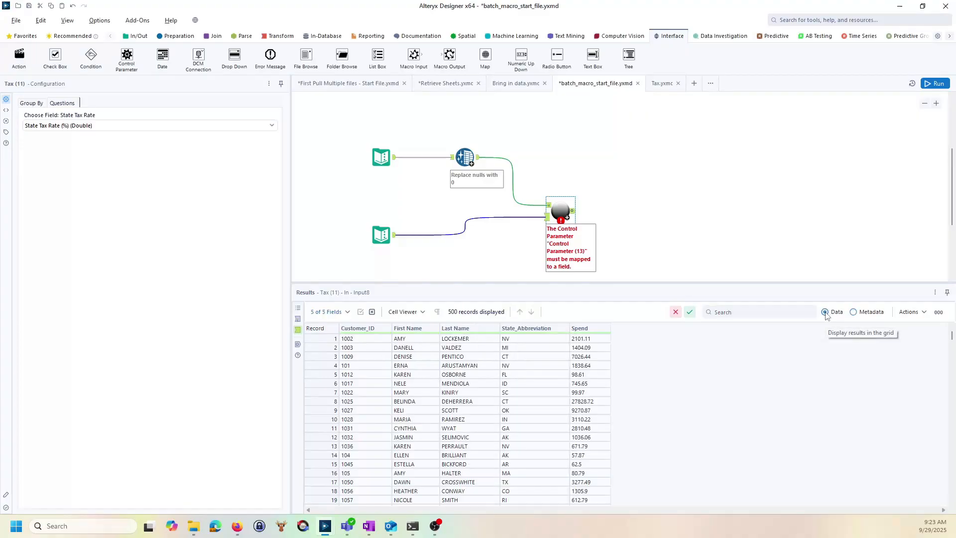
left_click(298, 320)
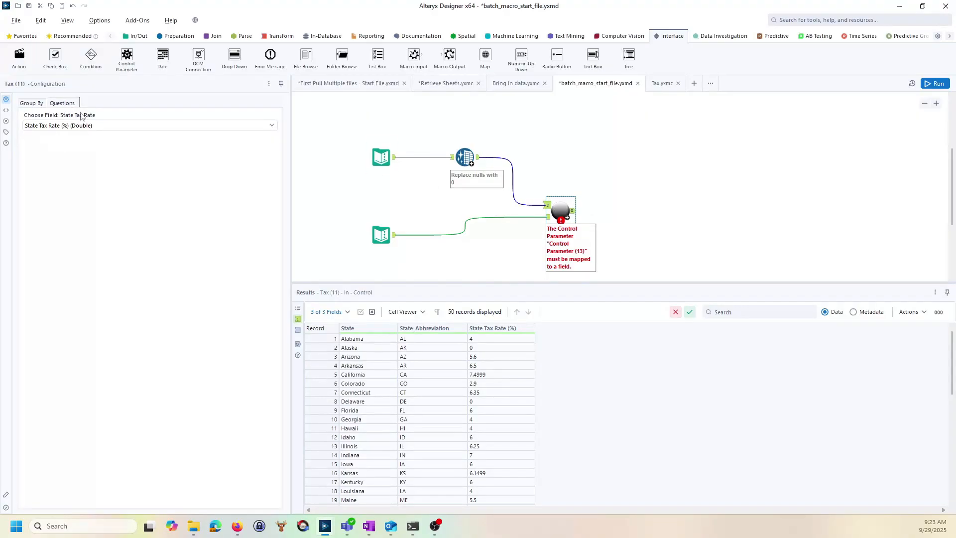
left_click(29, 103)
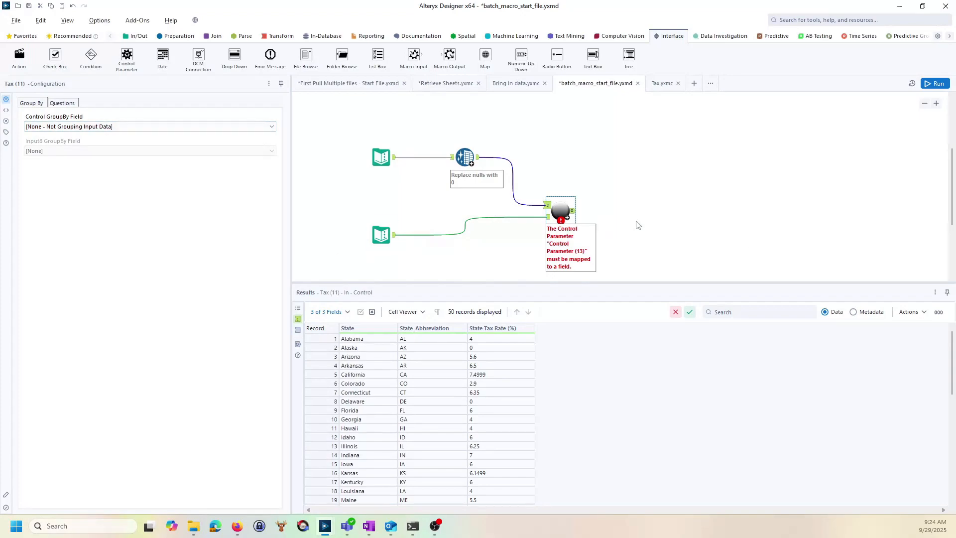
Run the workflow without grouping and compare the Tax macro's output records with those of its control and customer inputs.
left_click(935, 83)
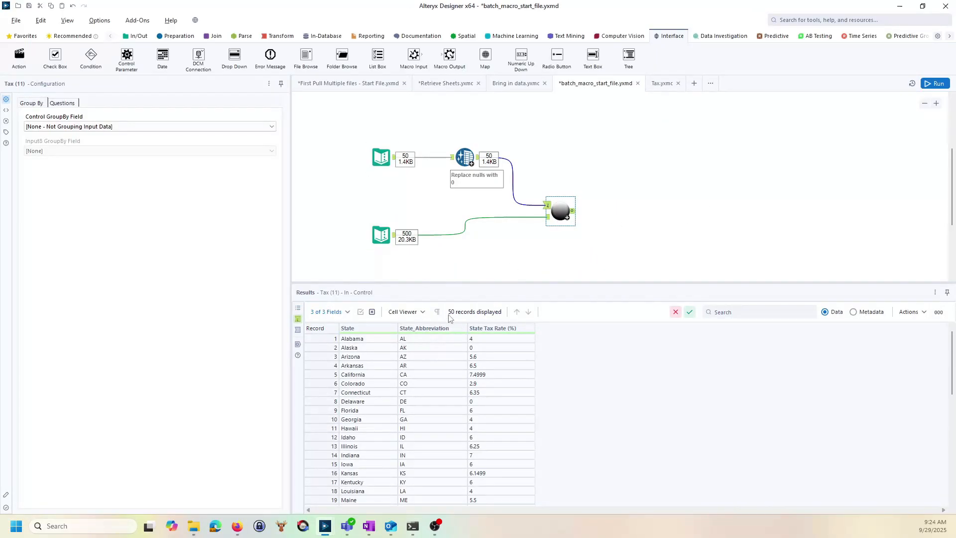
left_click(298, 330)
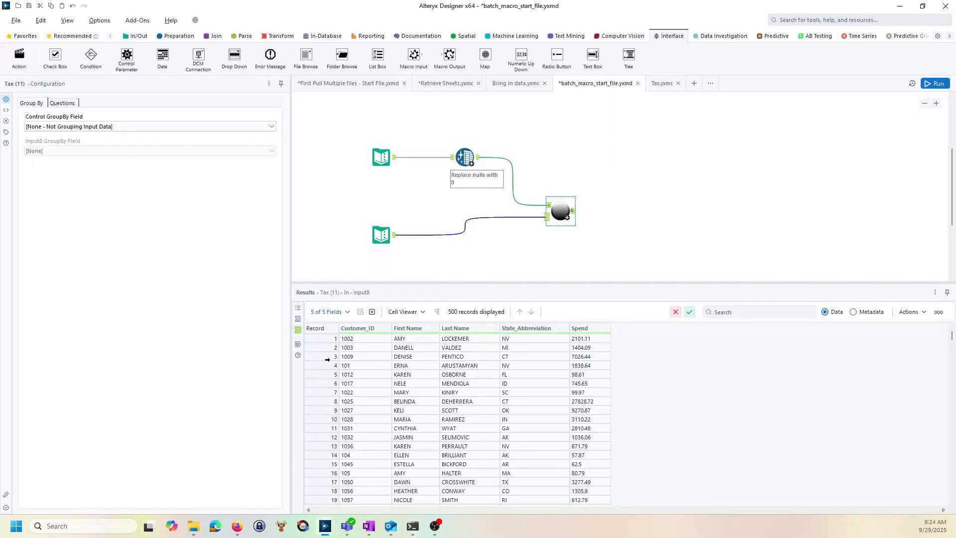
left_click(297, 344)
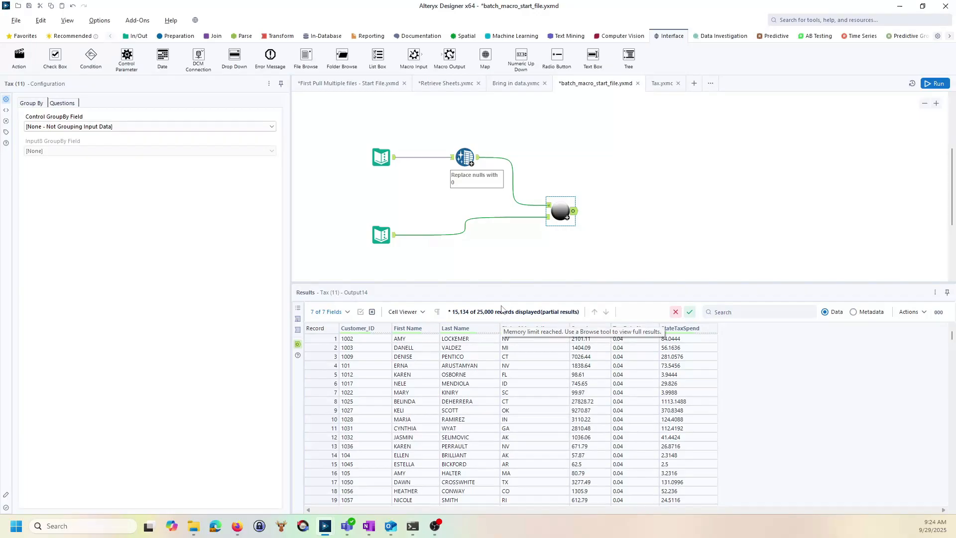
left_click(298, 319)
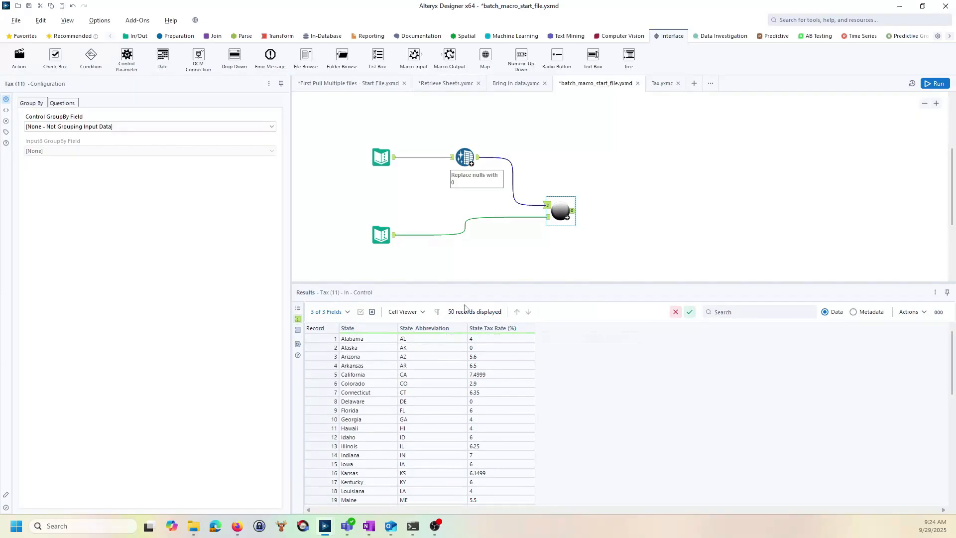
left_click(298, 330)
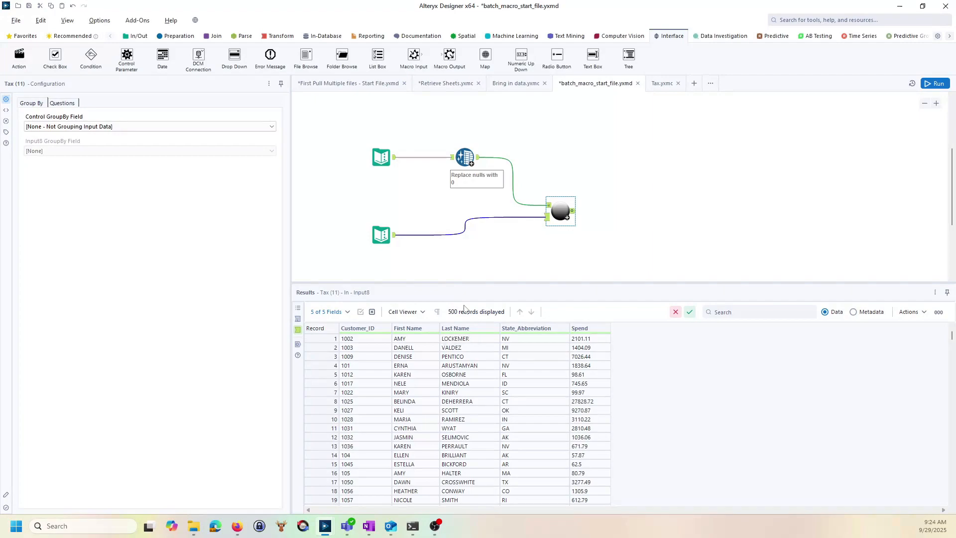
left_click(298, 345)
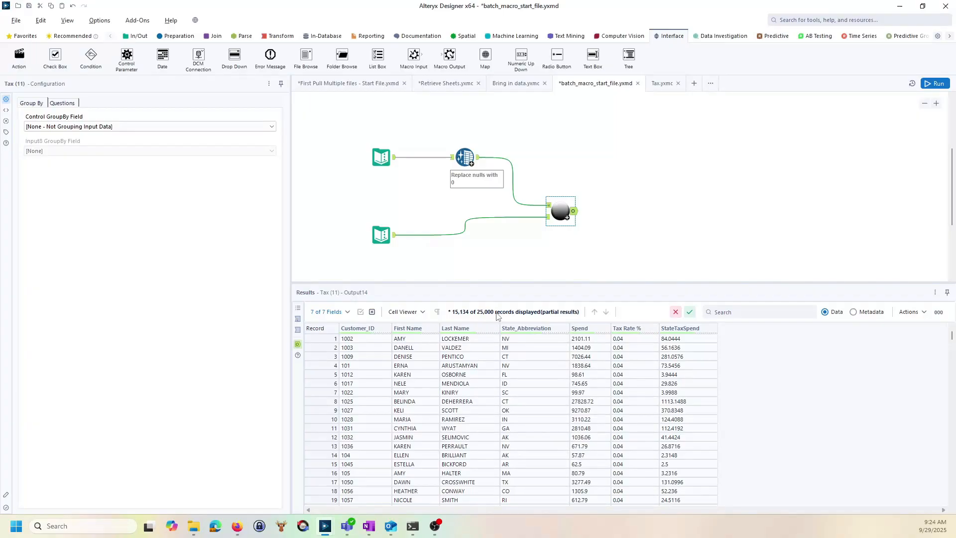
Group the Tax macro's control input and Input8 by State_Abbreviation, checking that field in both inputs' data.
left_click(70, 127)
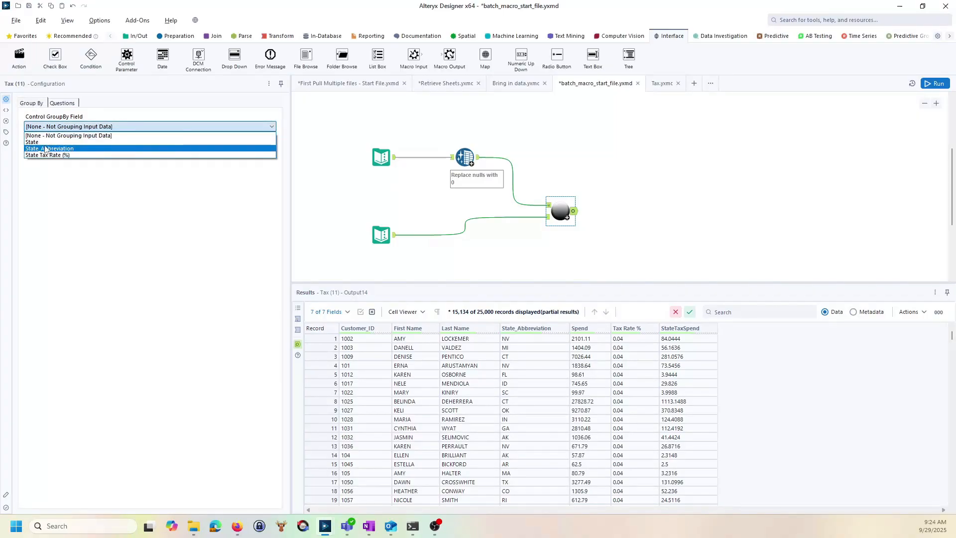
left_click(58, 149)
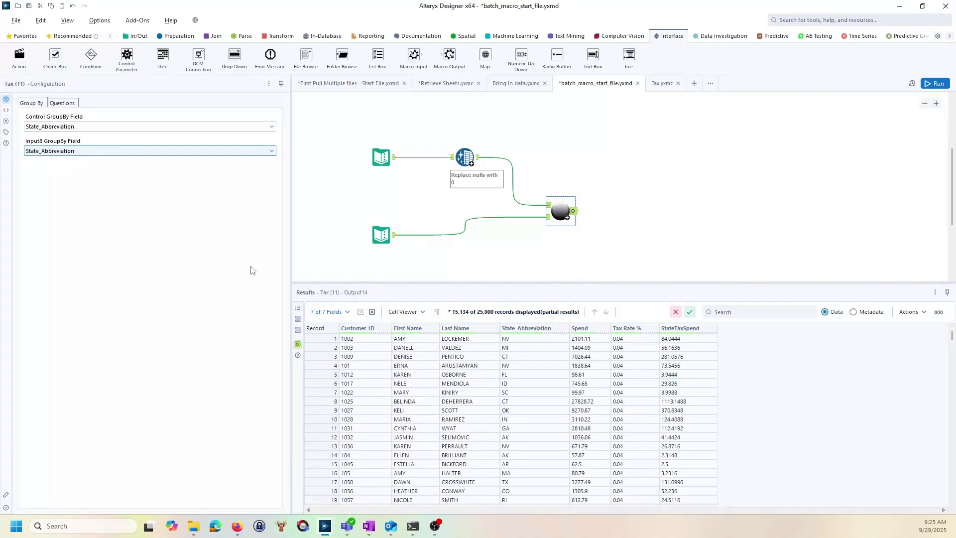
left_click(297, 329)
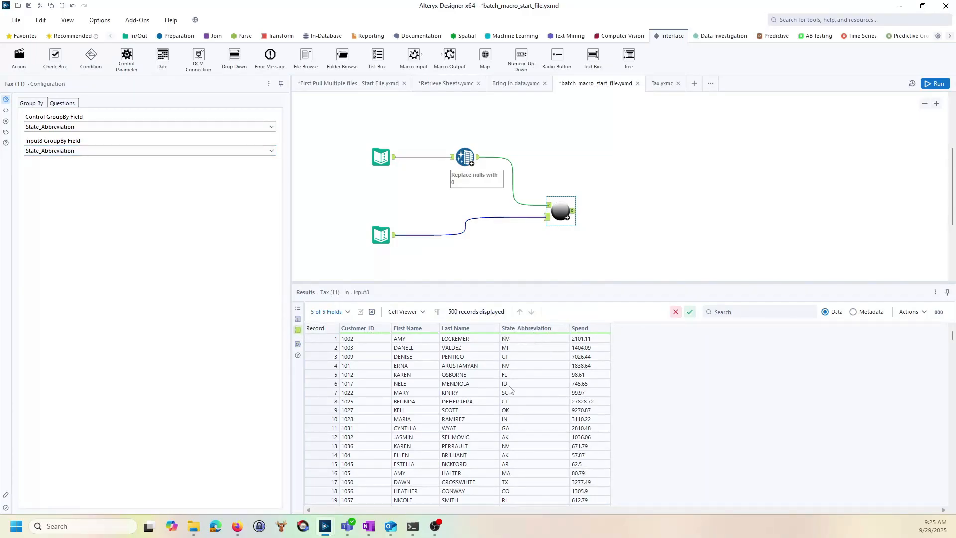
left_click(297, 319)
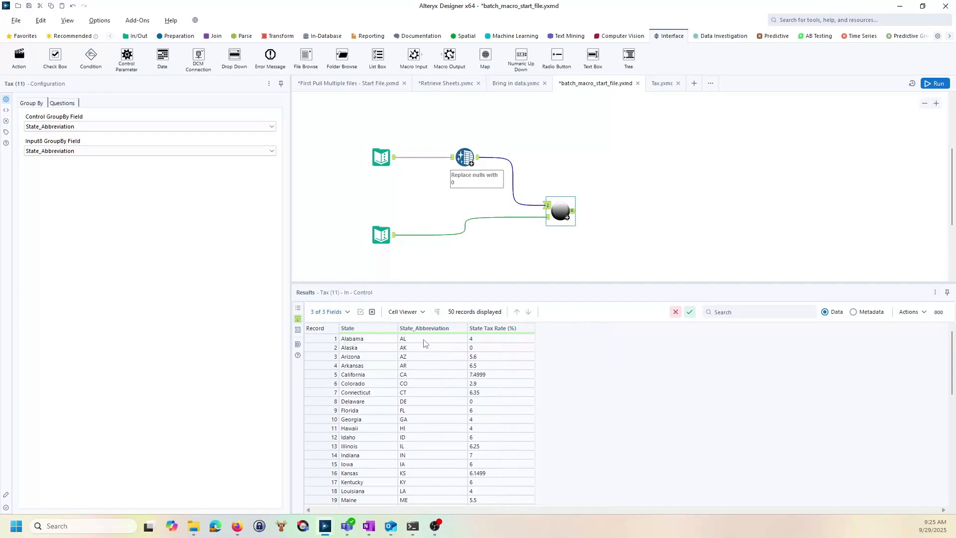
left_click(298, 329)
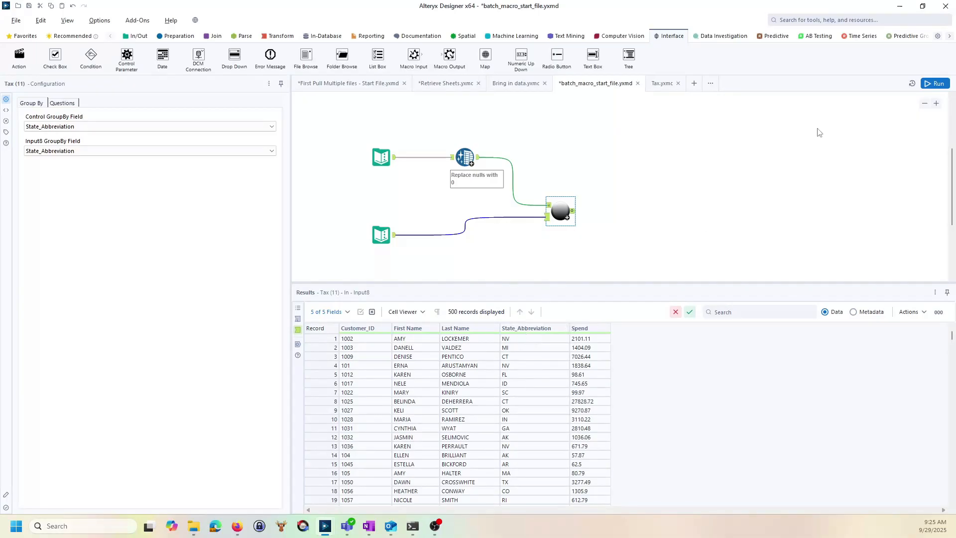
Run the grouped workflow, review the Tax macro's output records, and briefly compare with the logic in Tax.yxmc.
left_click(936, 84)
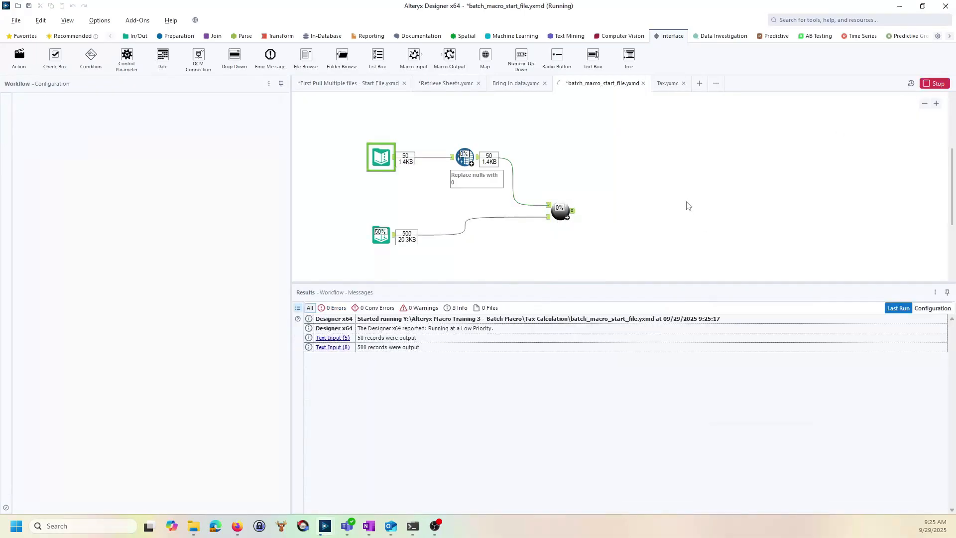
left_click(573, 212)
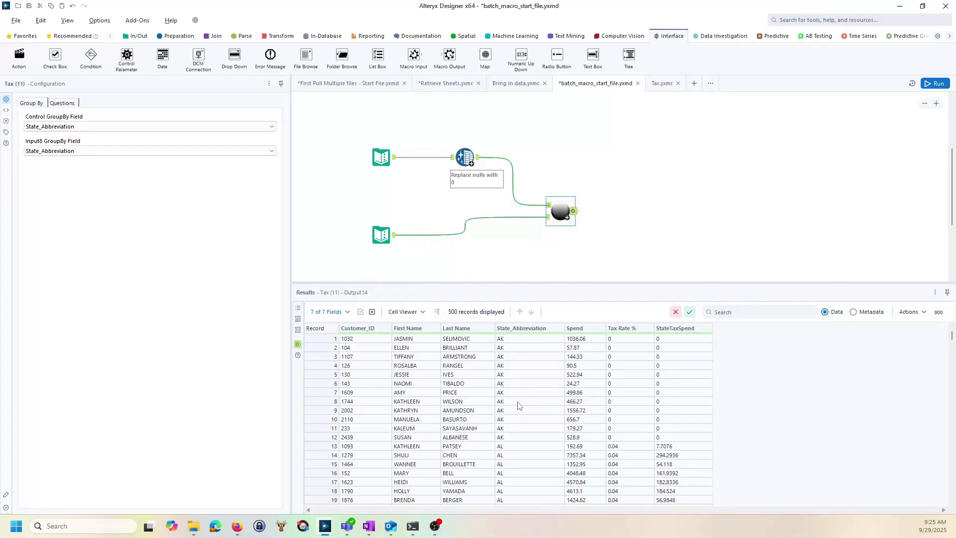
scroll(556, 415, "down", 4)
scroll(556, 415, "up", 4)
left_click(664, 85)
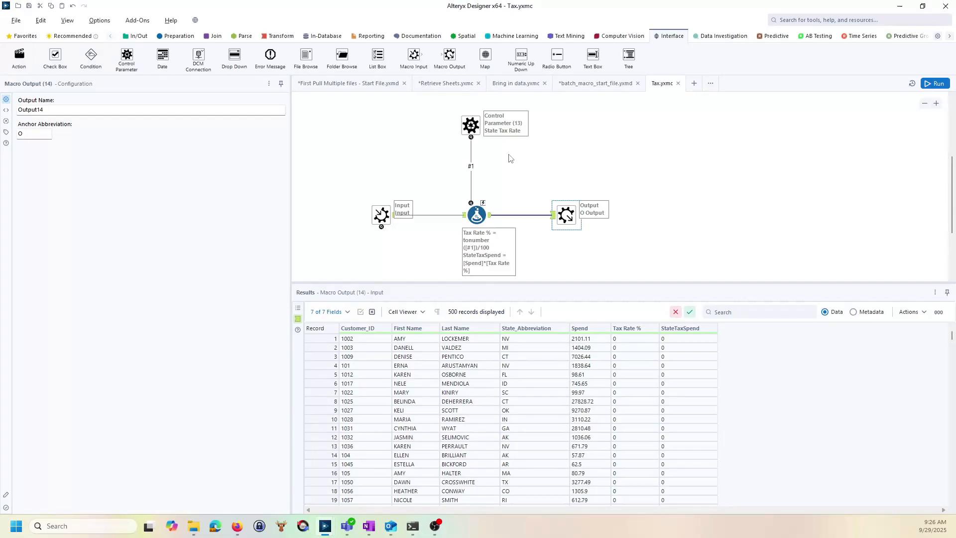
left_click(600, 84)
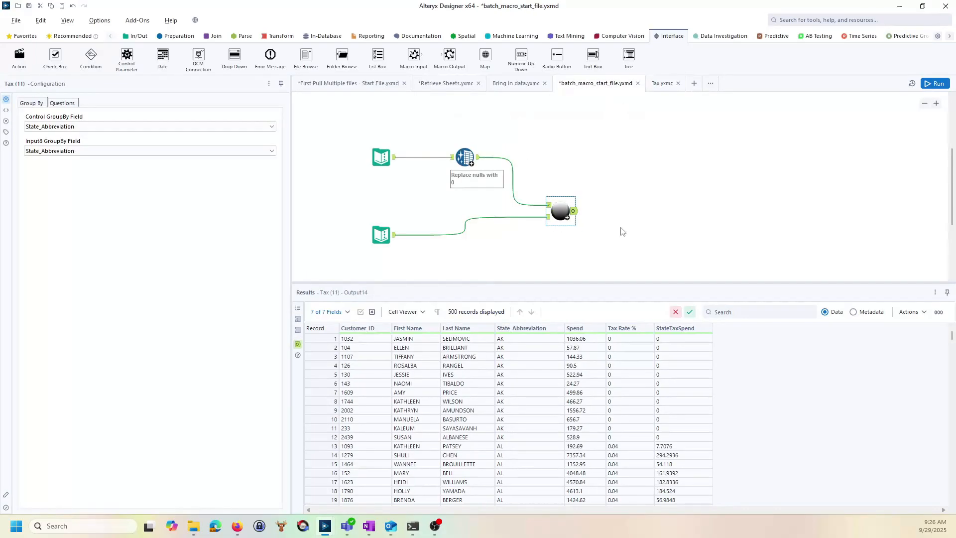